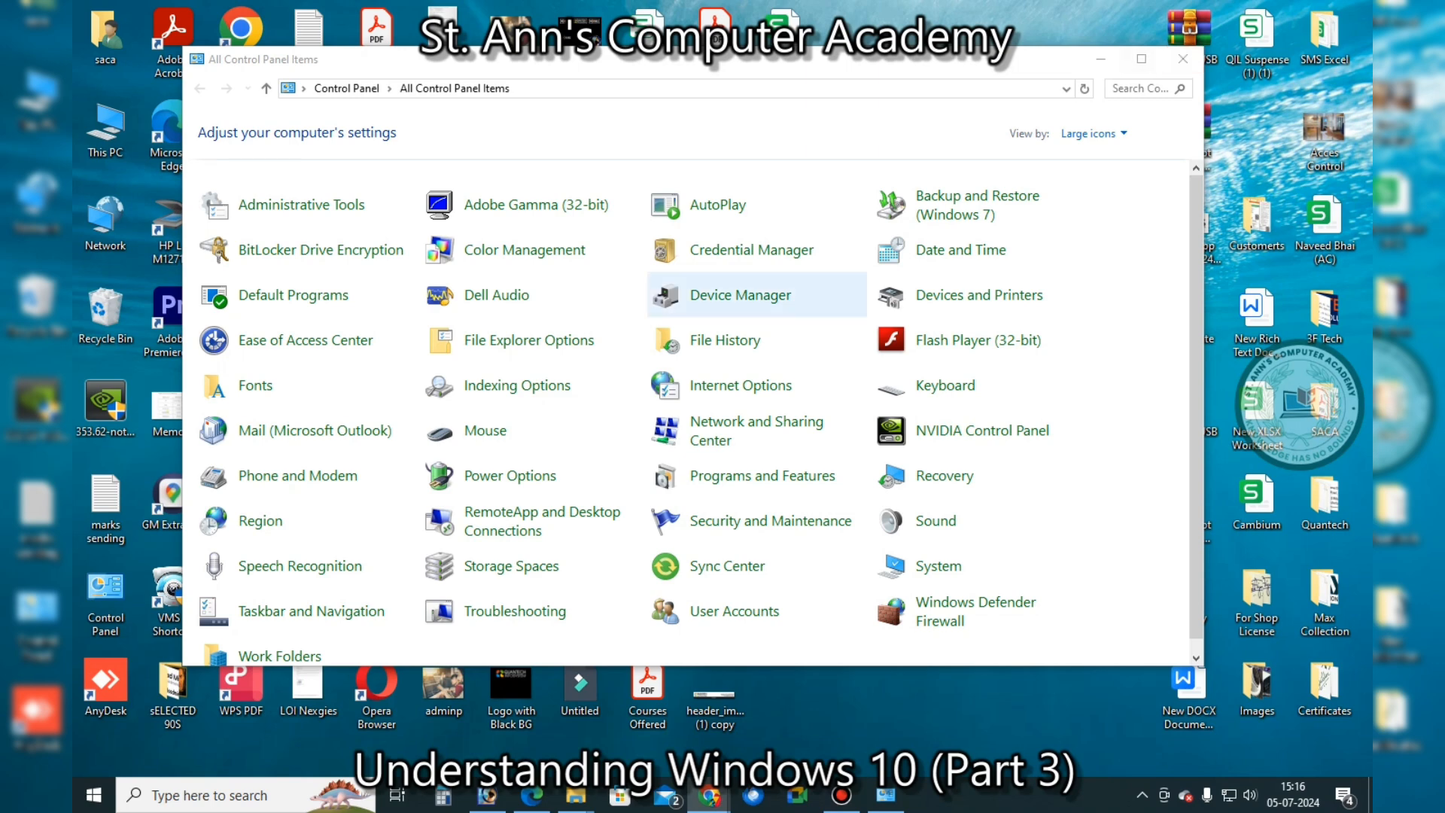
Open Date and Time from All Control Panel Items, showing 05 July 2024 and UTC+05:30
scroll(741, 295, "down", 1)
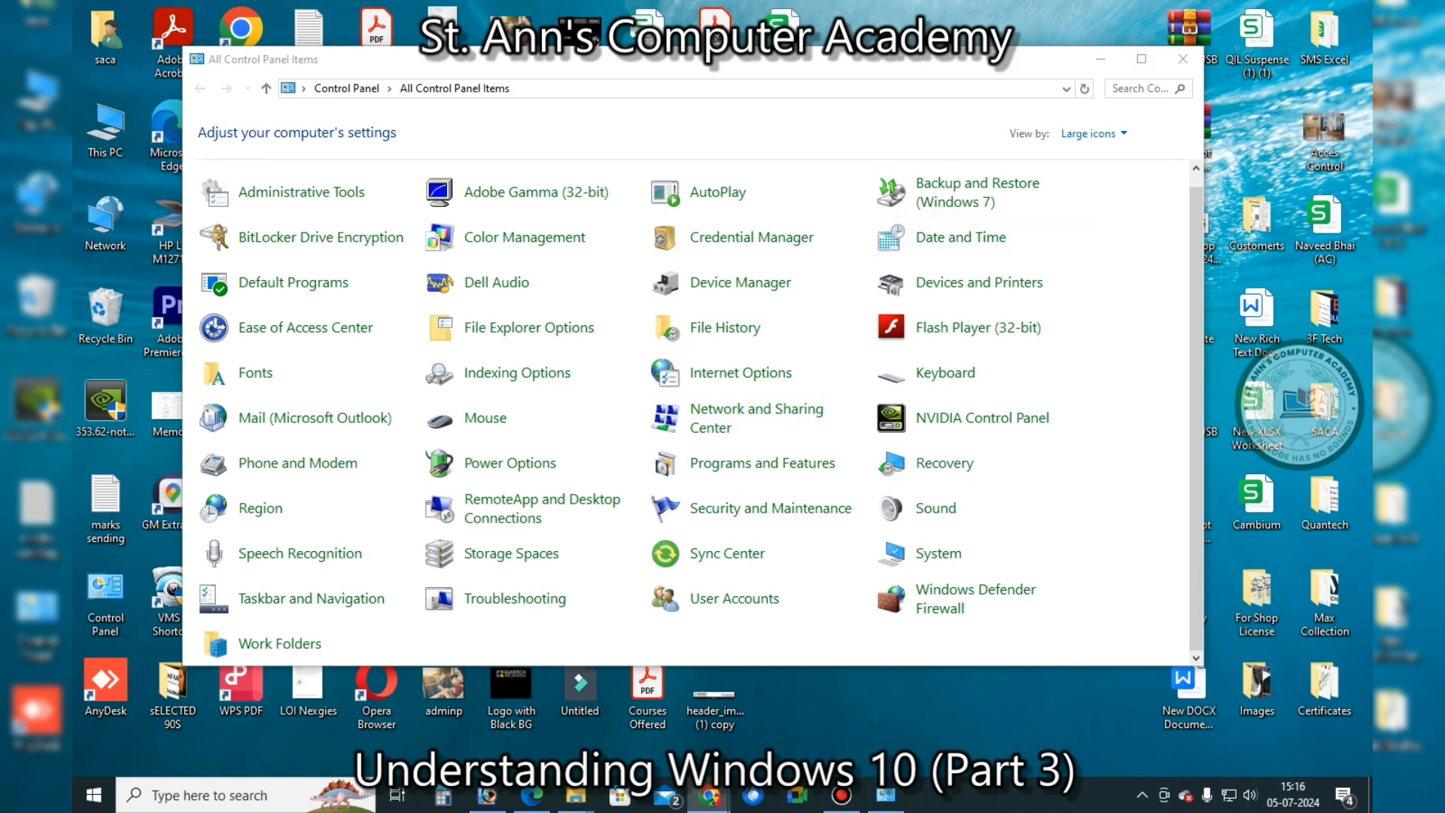
left_click_drag(921, 64, 935, 73)
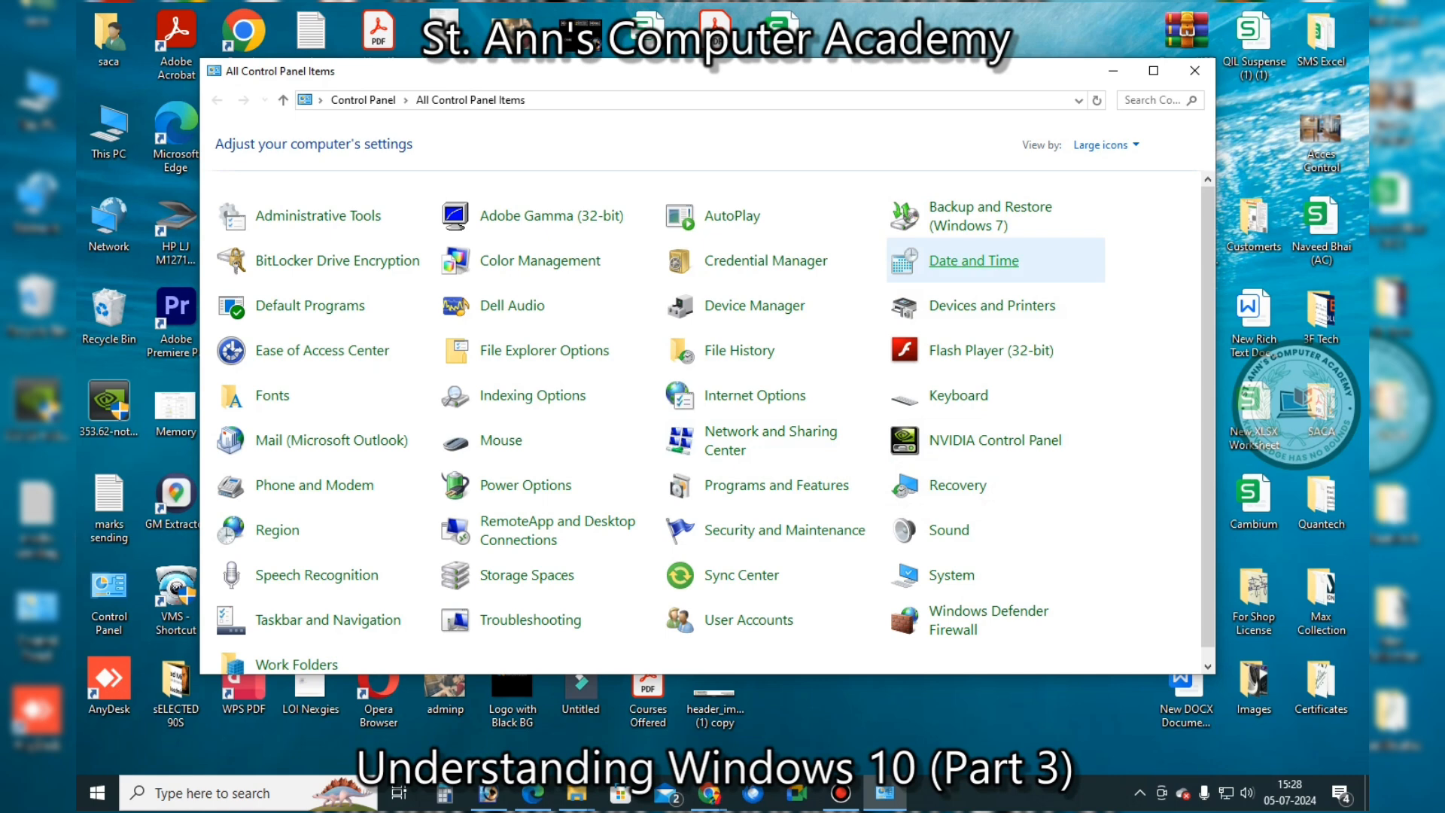
left_click(974, 261)
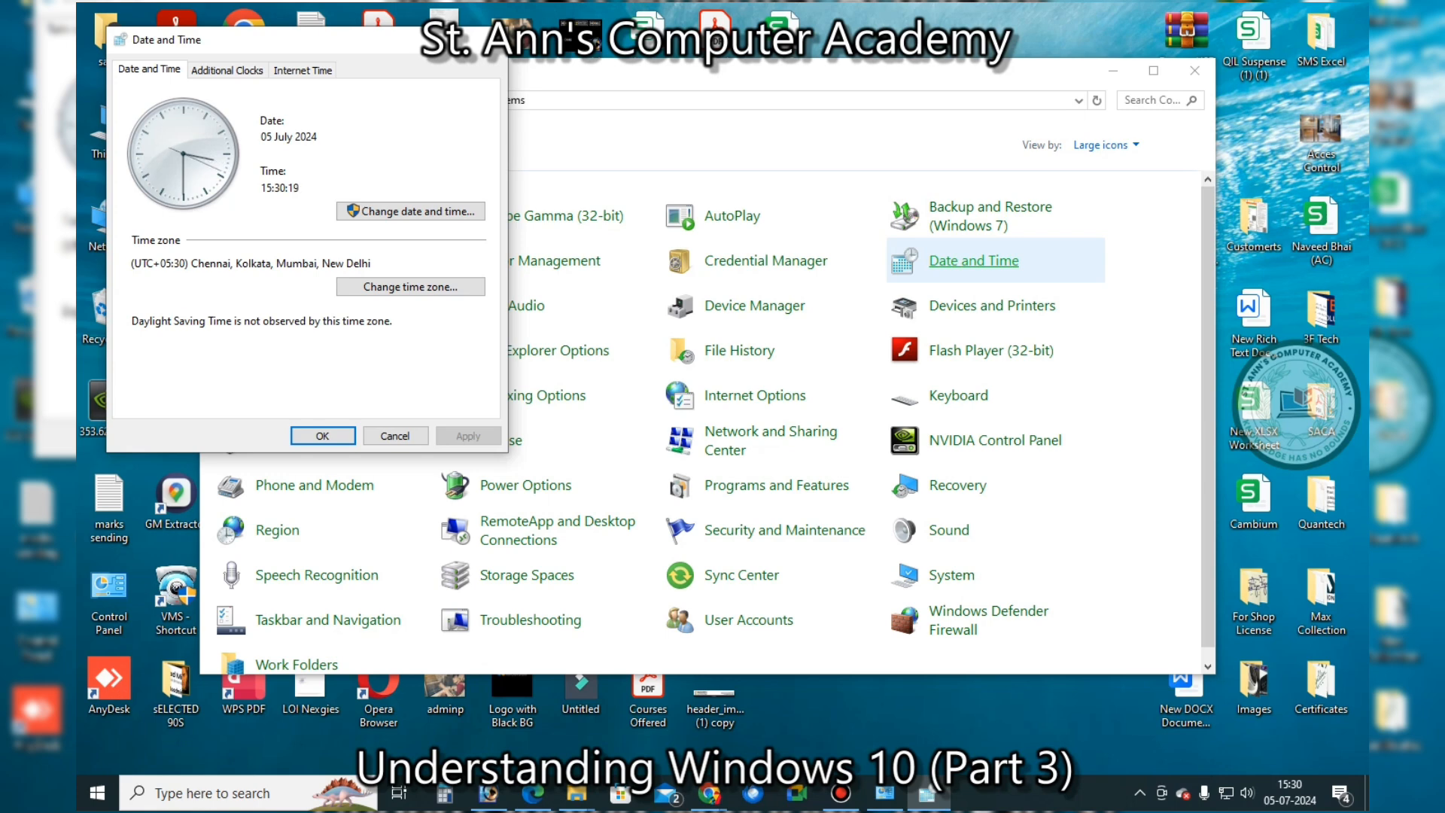
Drag the Date and Time dialog to the centre of the Control Panel window
left_click_drag(341, 48, 852, 201)
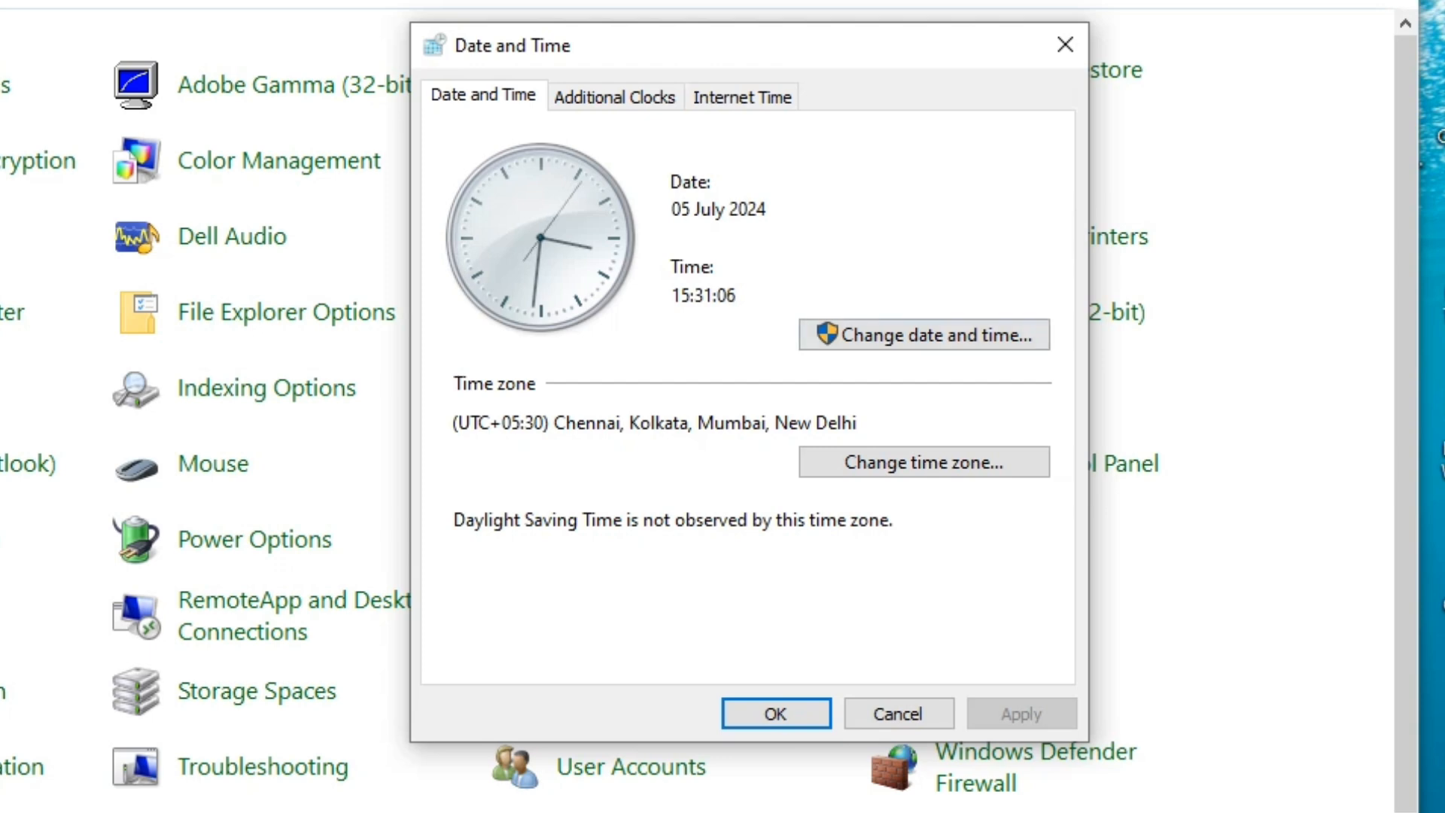
left_click(924, 334)
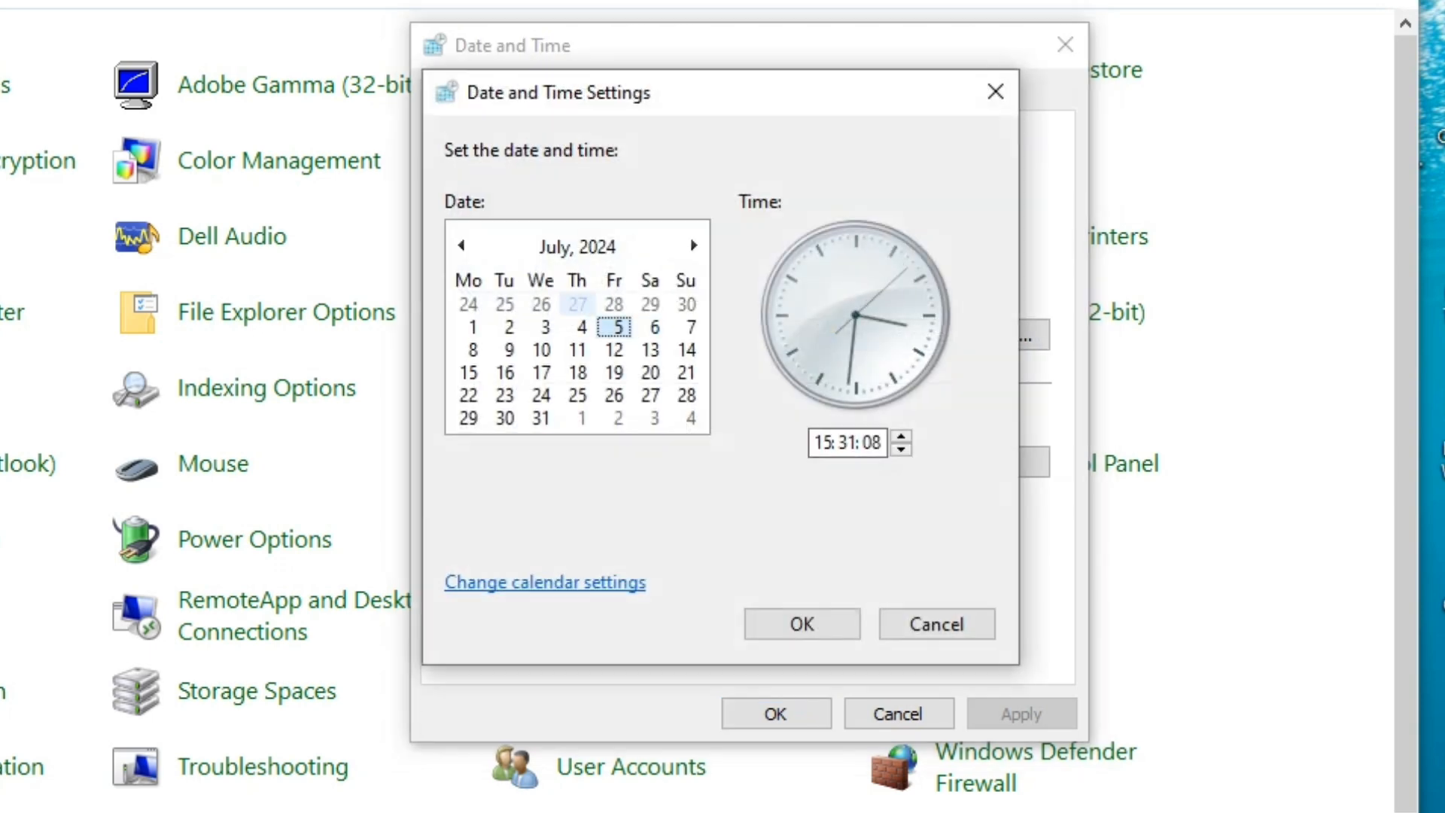
left_click(461, 245)
left_click(462, 246)
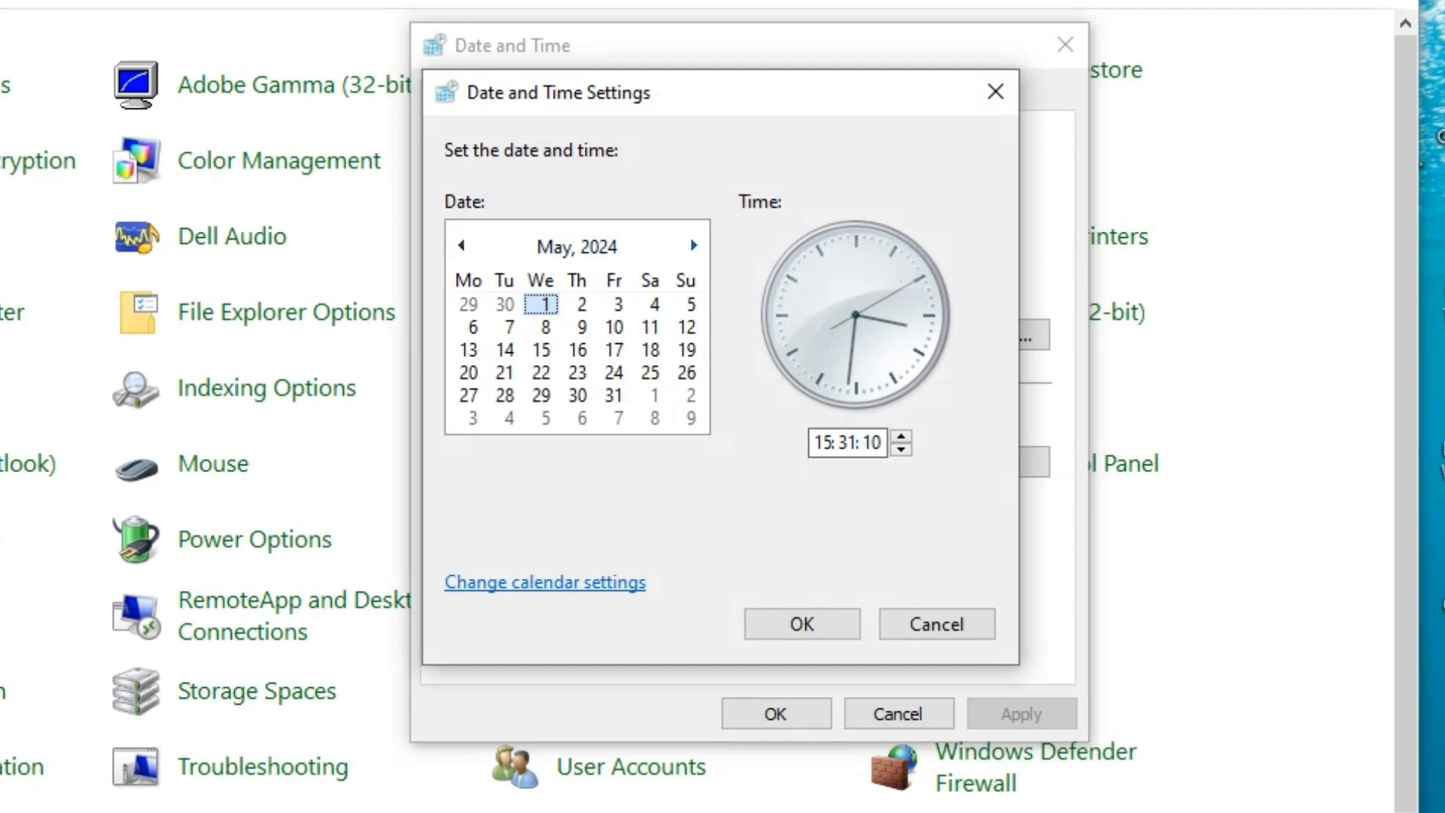
left_click(577, 246)
left_click(577, 246)
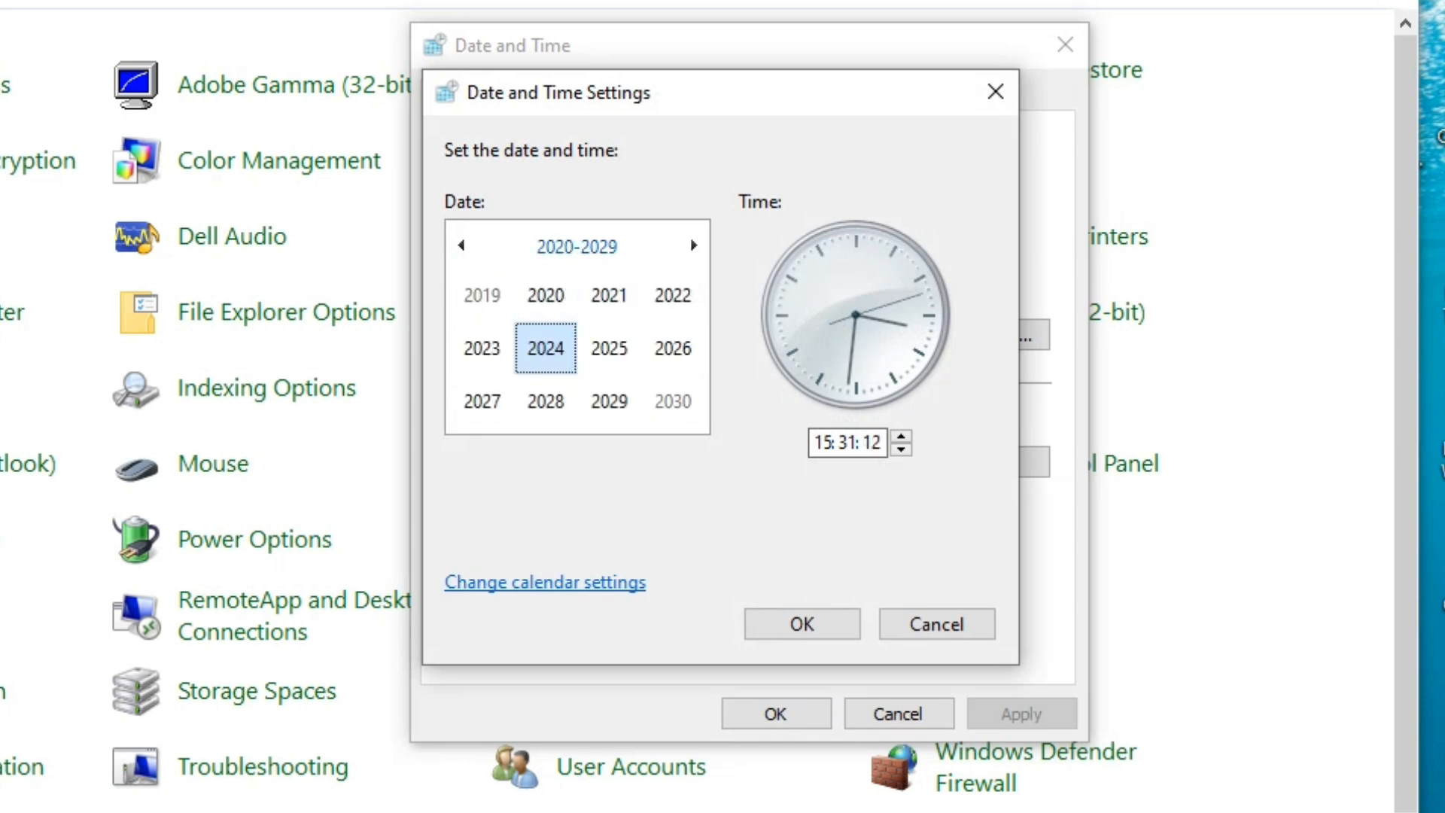
left_click(461, 245)
left_click(462, 245)
left_click(461, 245)
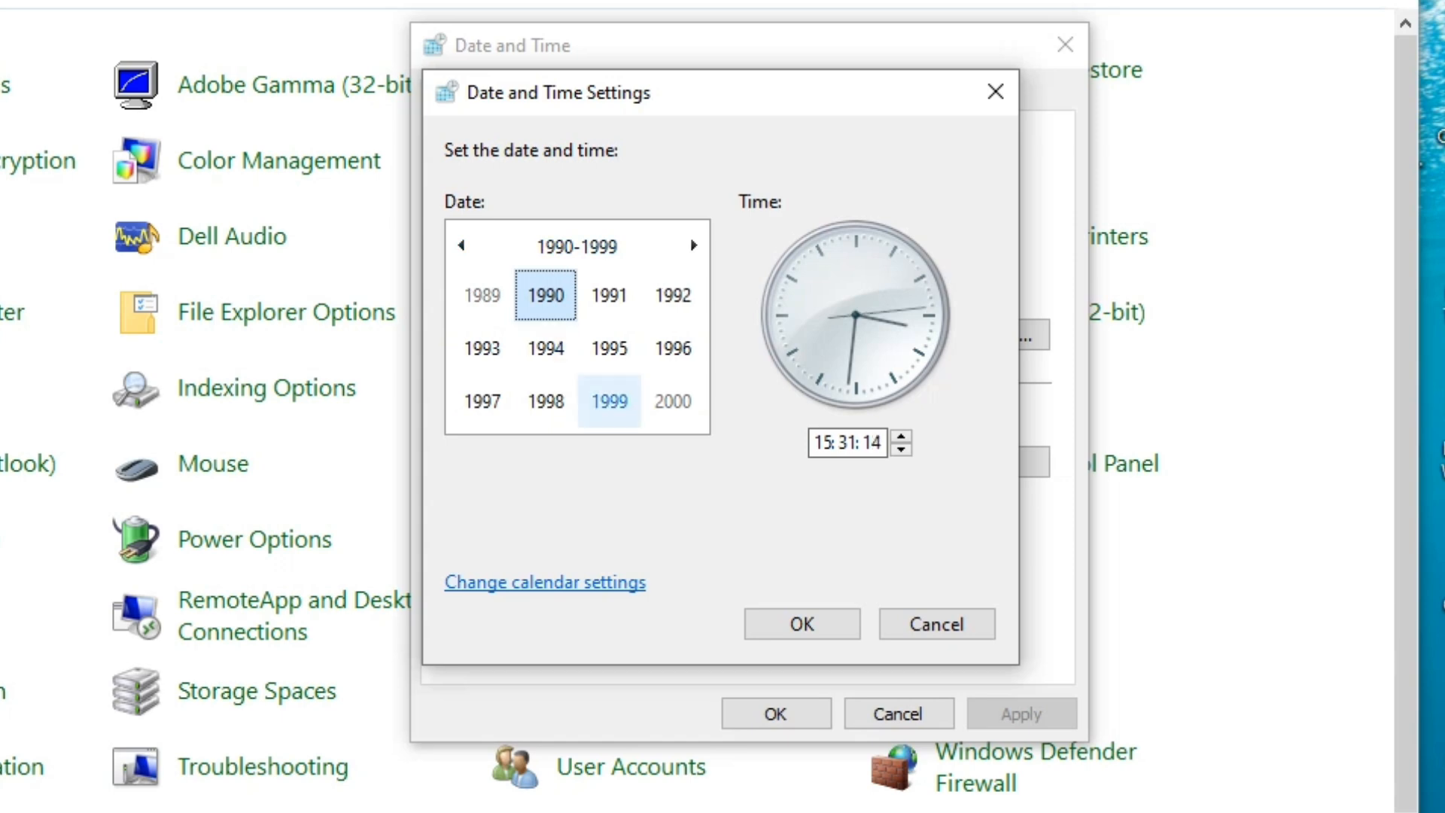
left_click(694, 245)
left_click(694, 245)
left_click(694, 246)
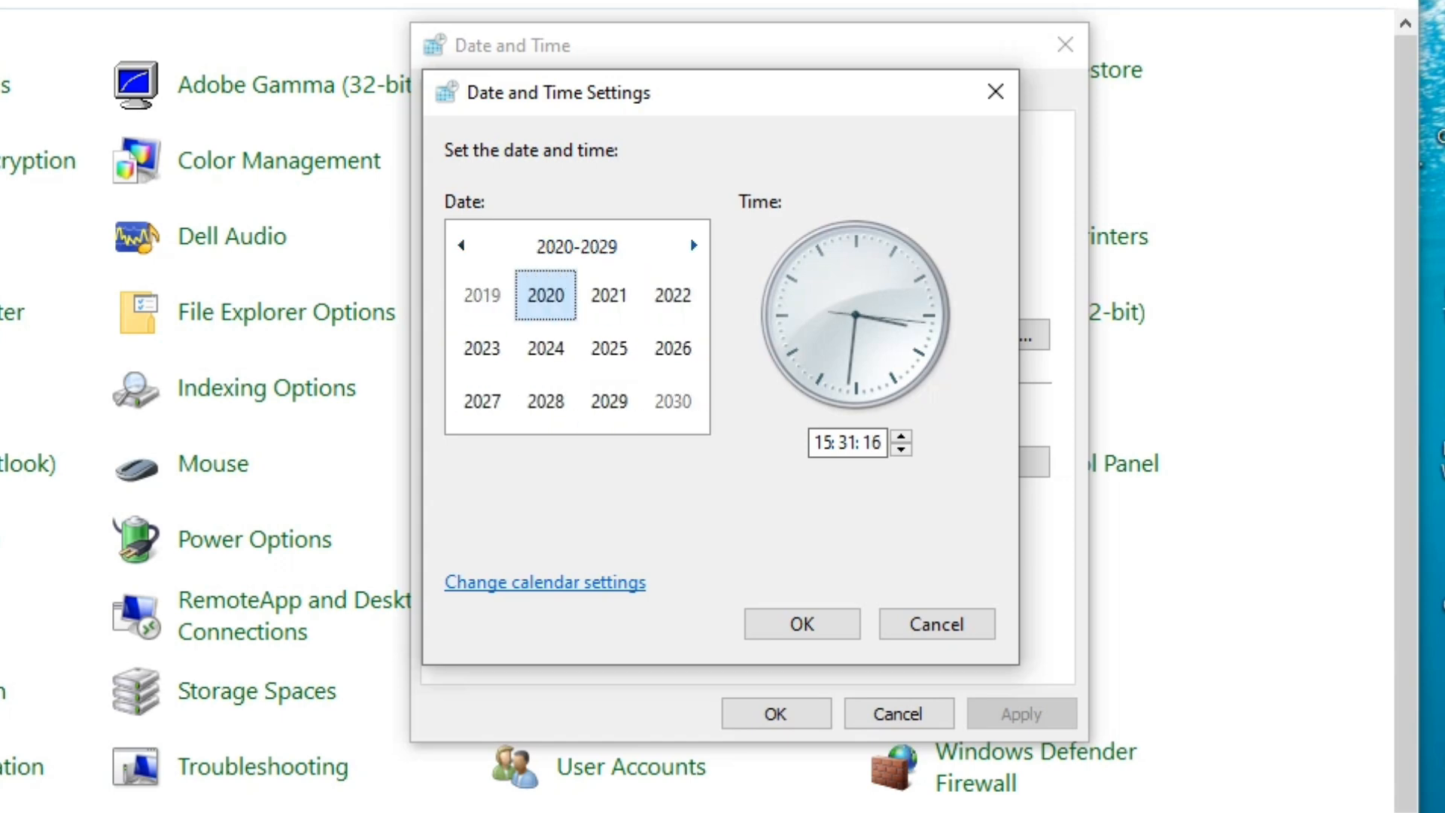
left_click(546, 348)
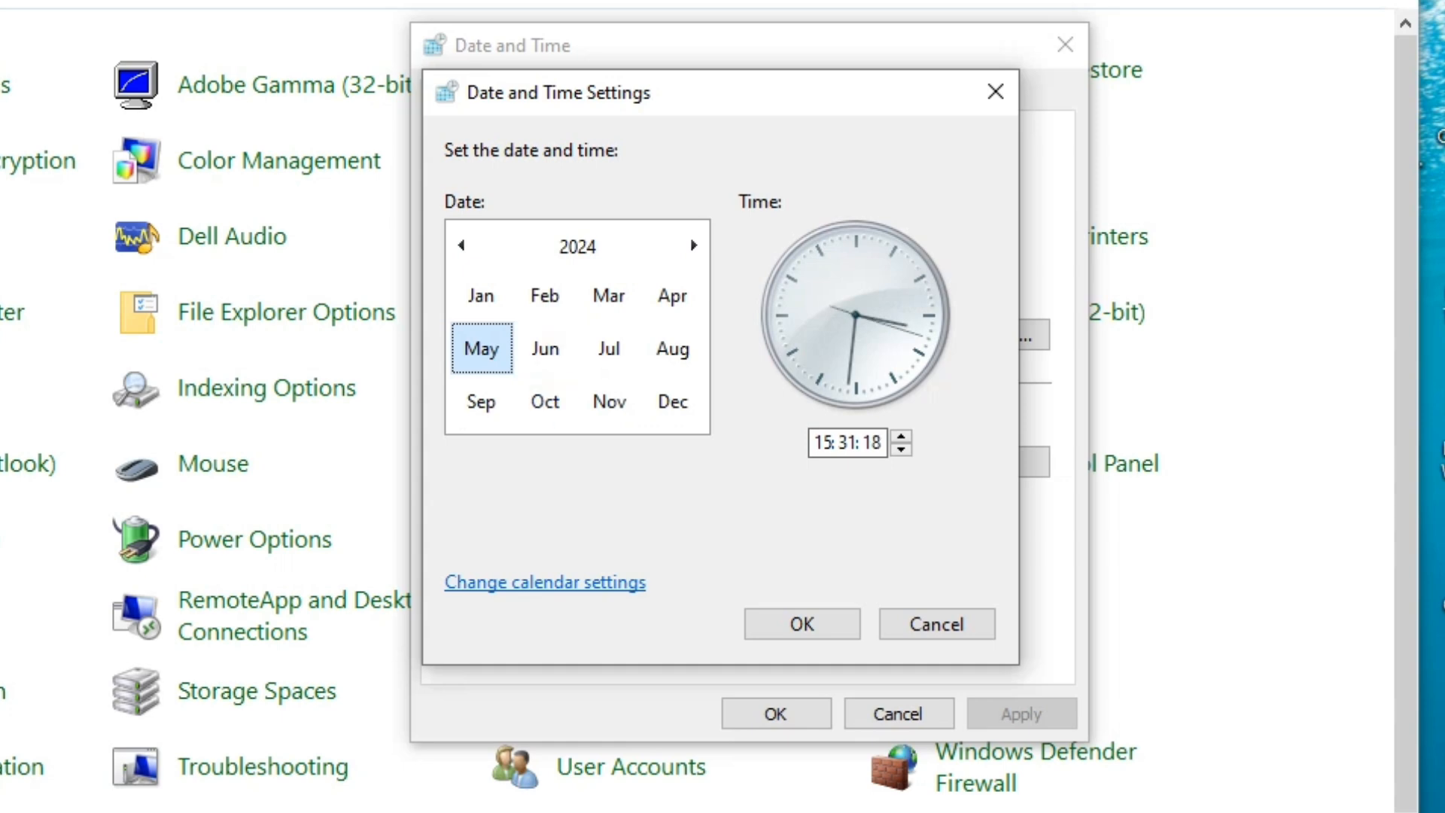
left_click(609, 348)
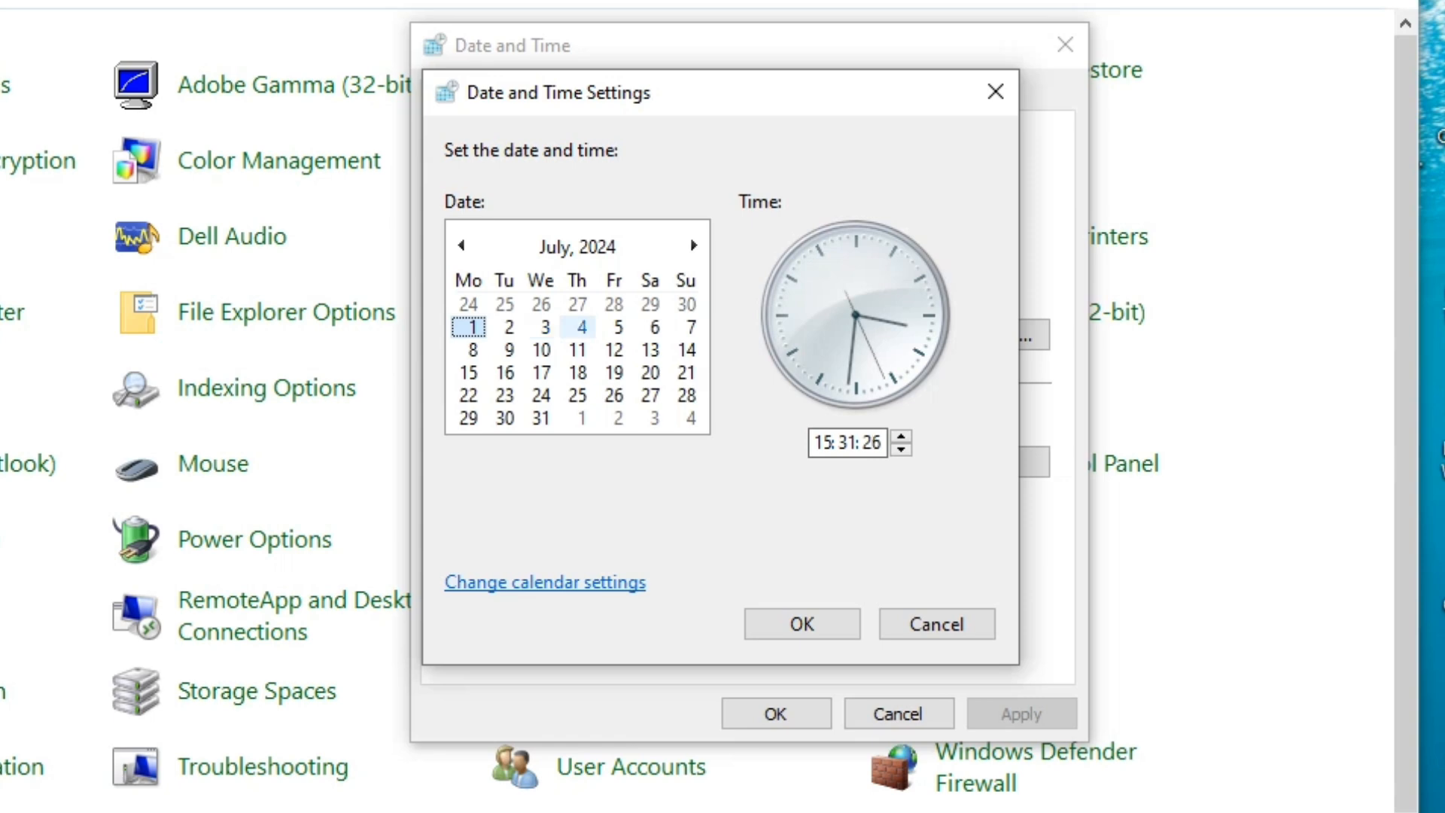
left_click(615, 327)
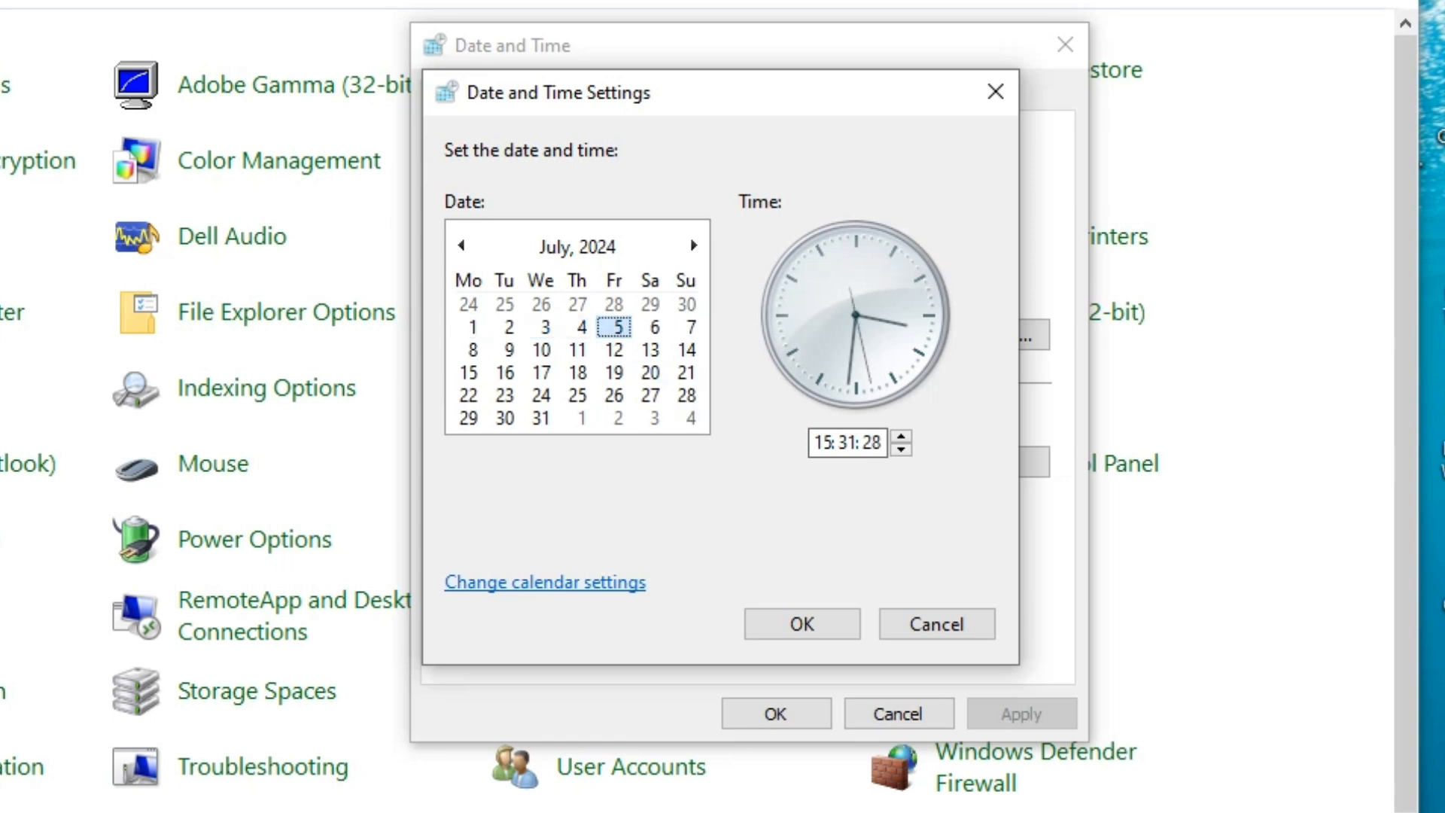
left_click(824, 441)
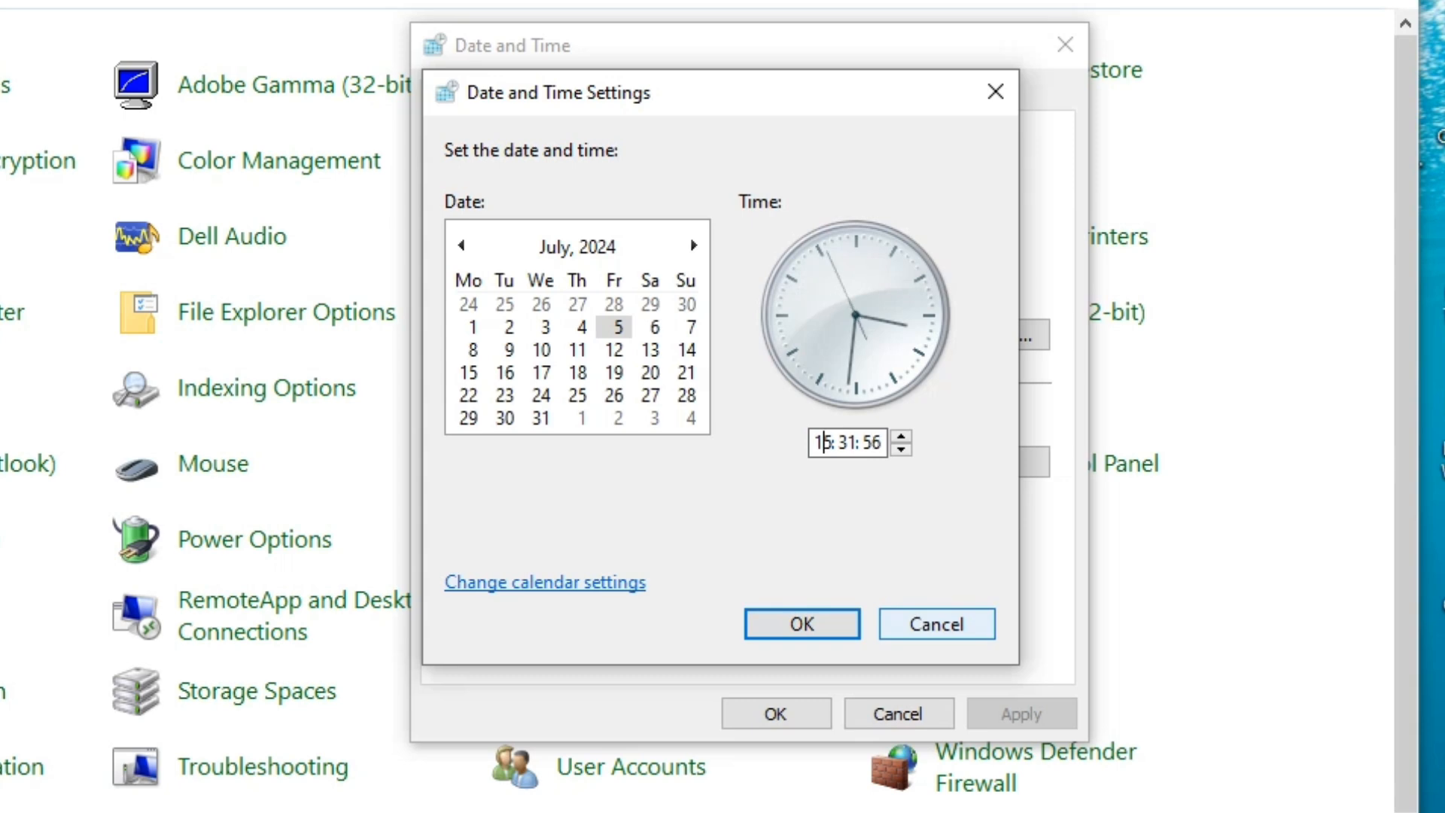
left_click(937, 624)
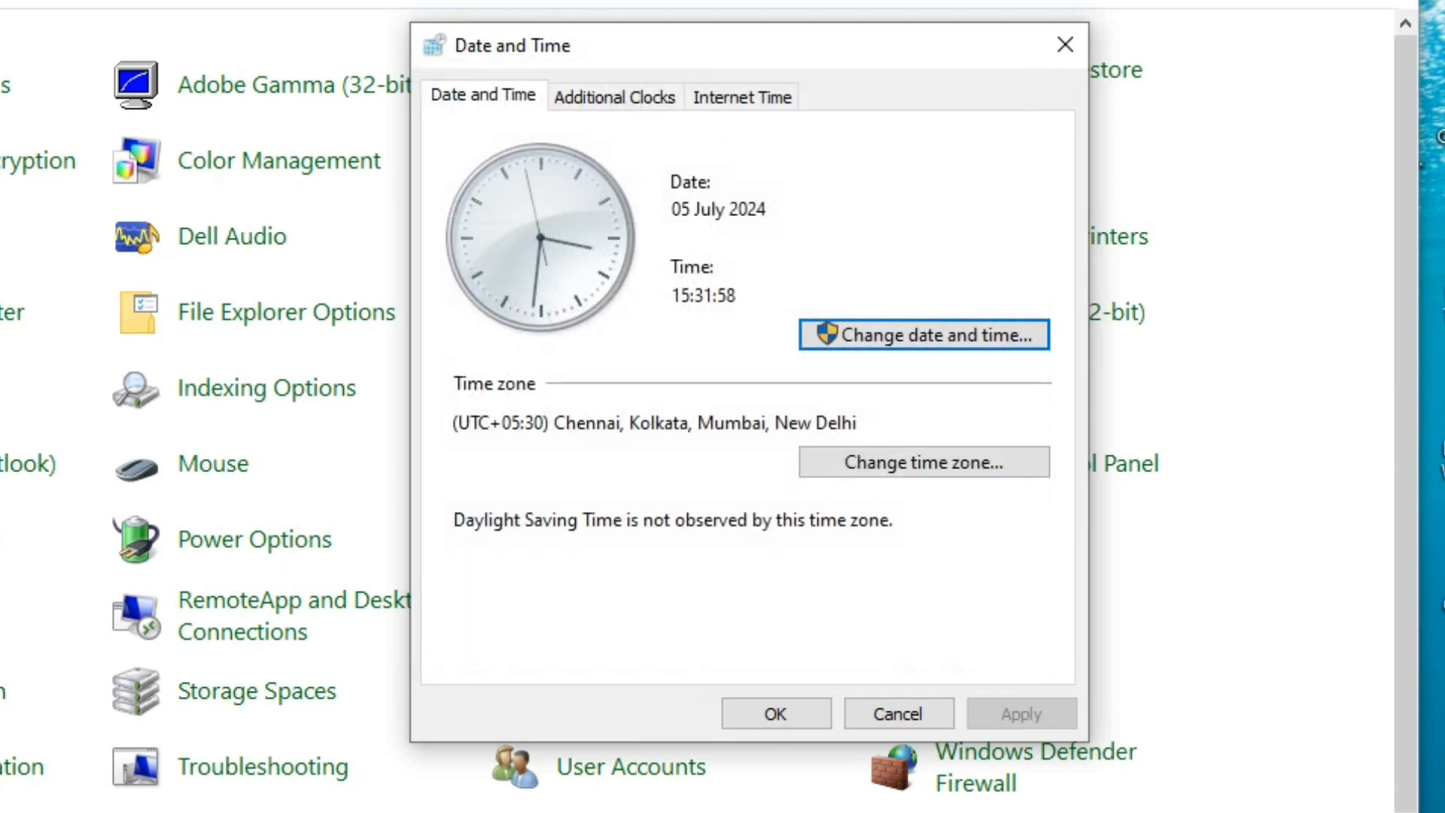
Set extra clock 2 to Islamabad, Karachi, named 'Islamabad', and check the taskbar clock preview
left_click(614, 97)
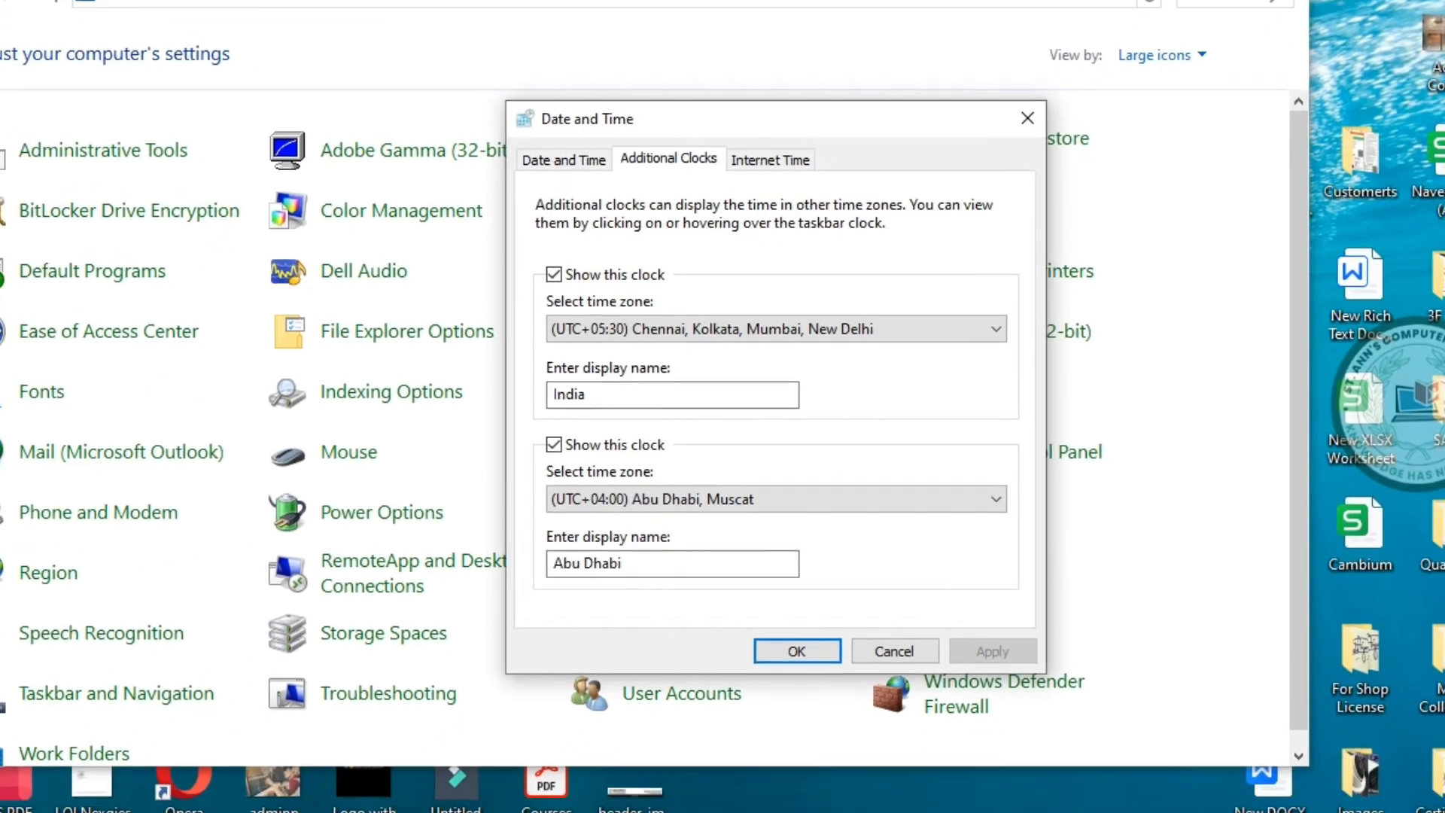
left_click(1400, 810)
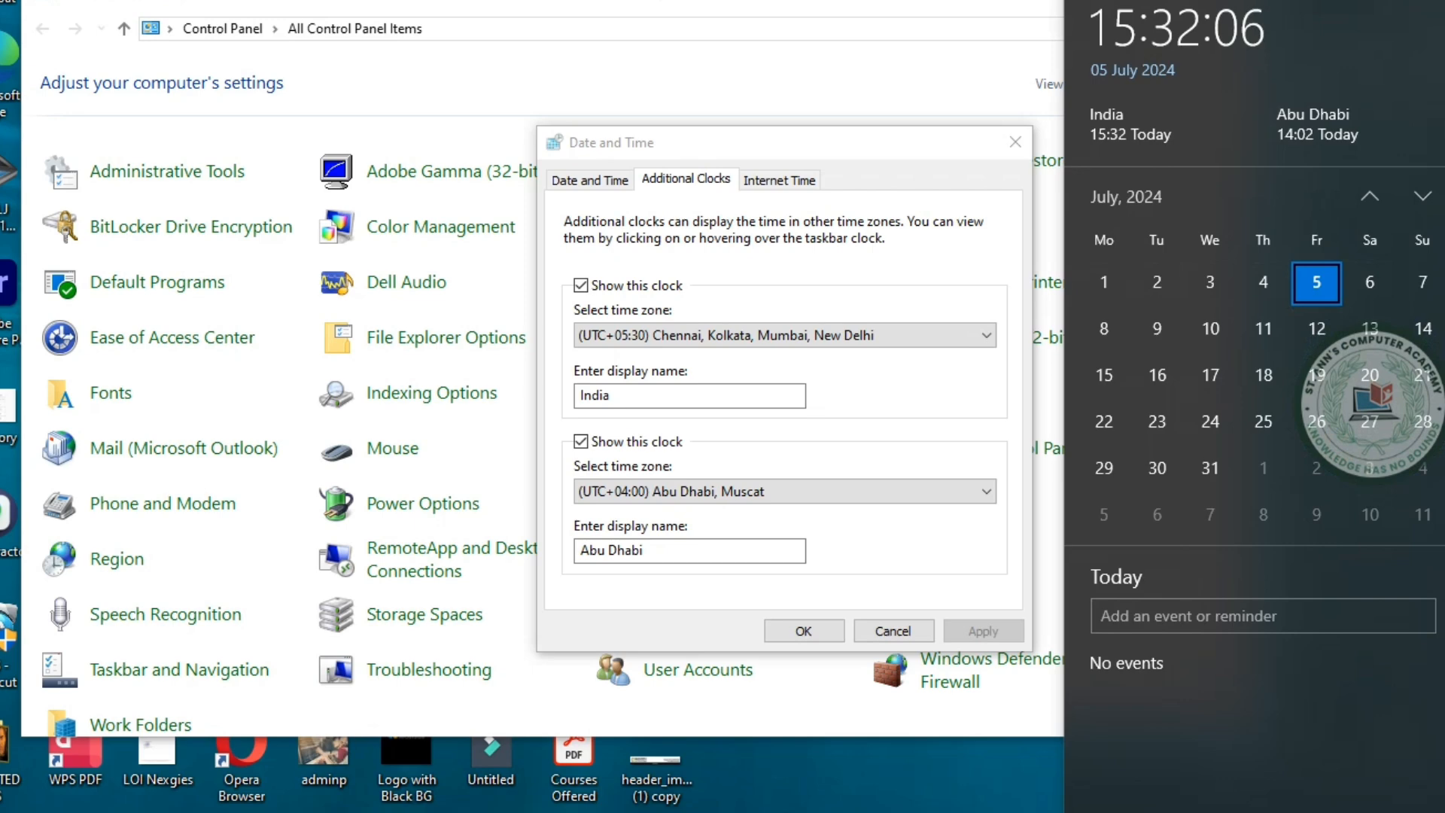
key("Escape")
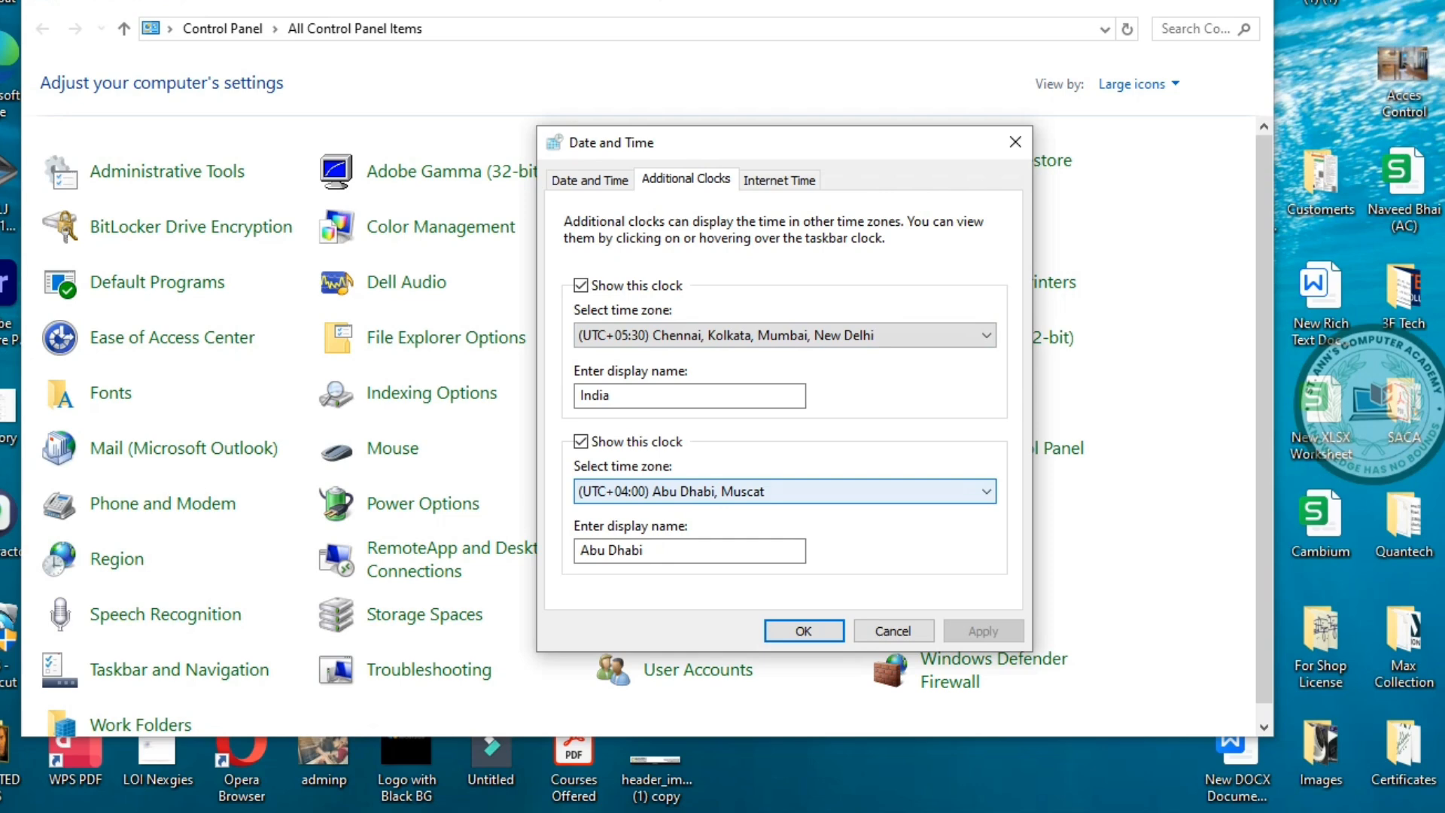
left_click(783, 491)
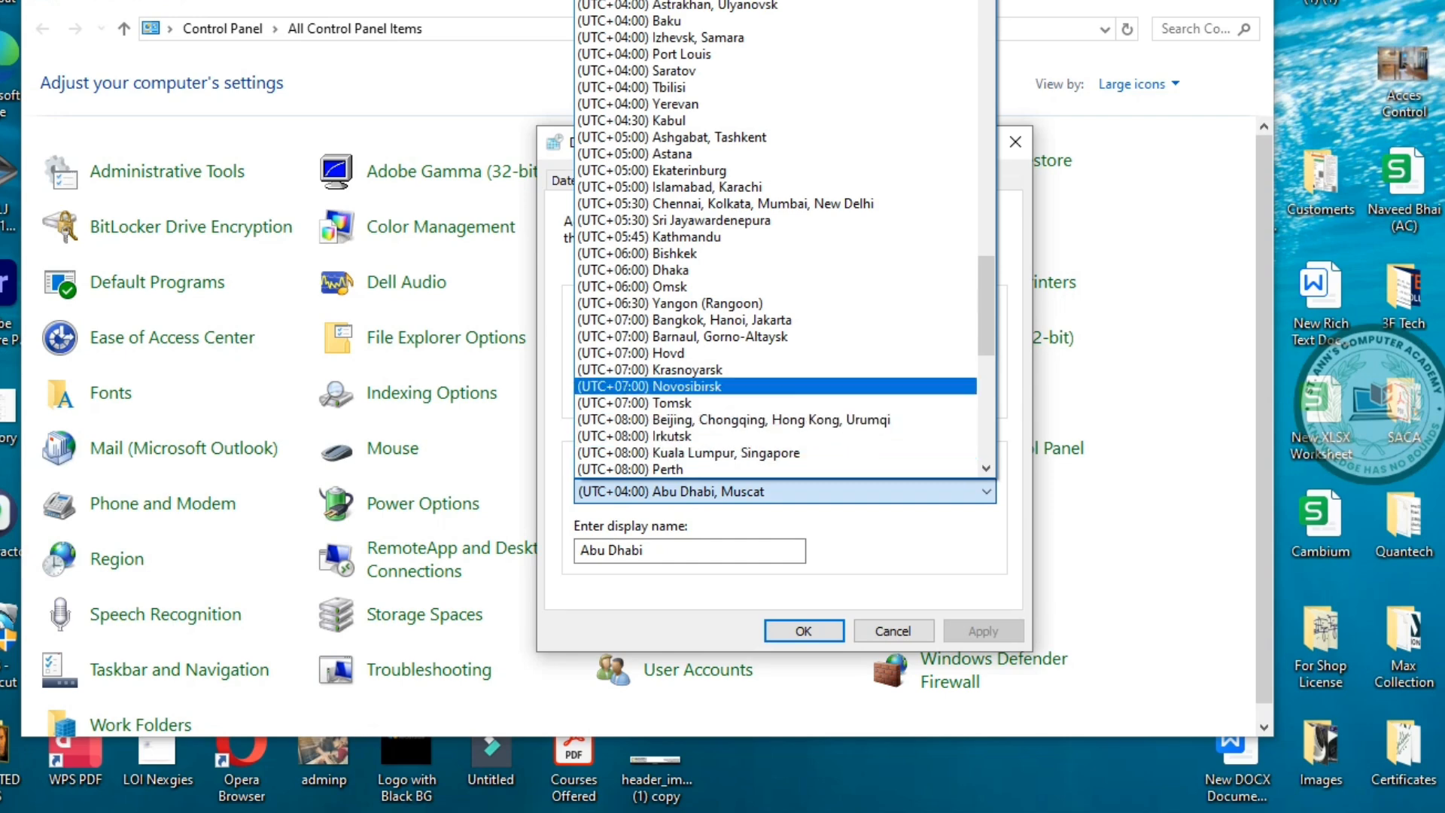
left_click(708, 187)
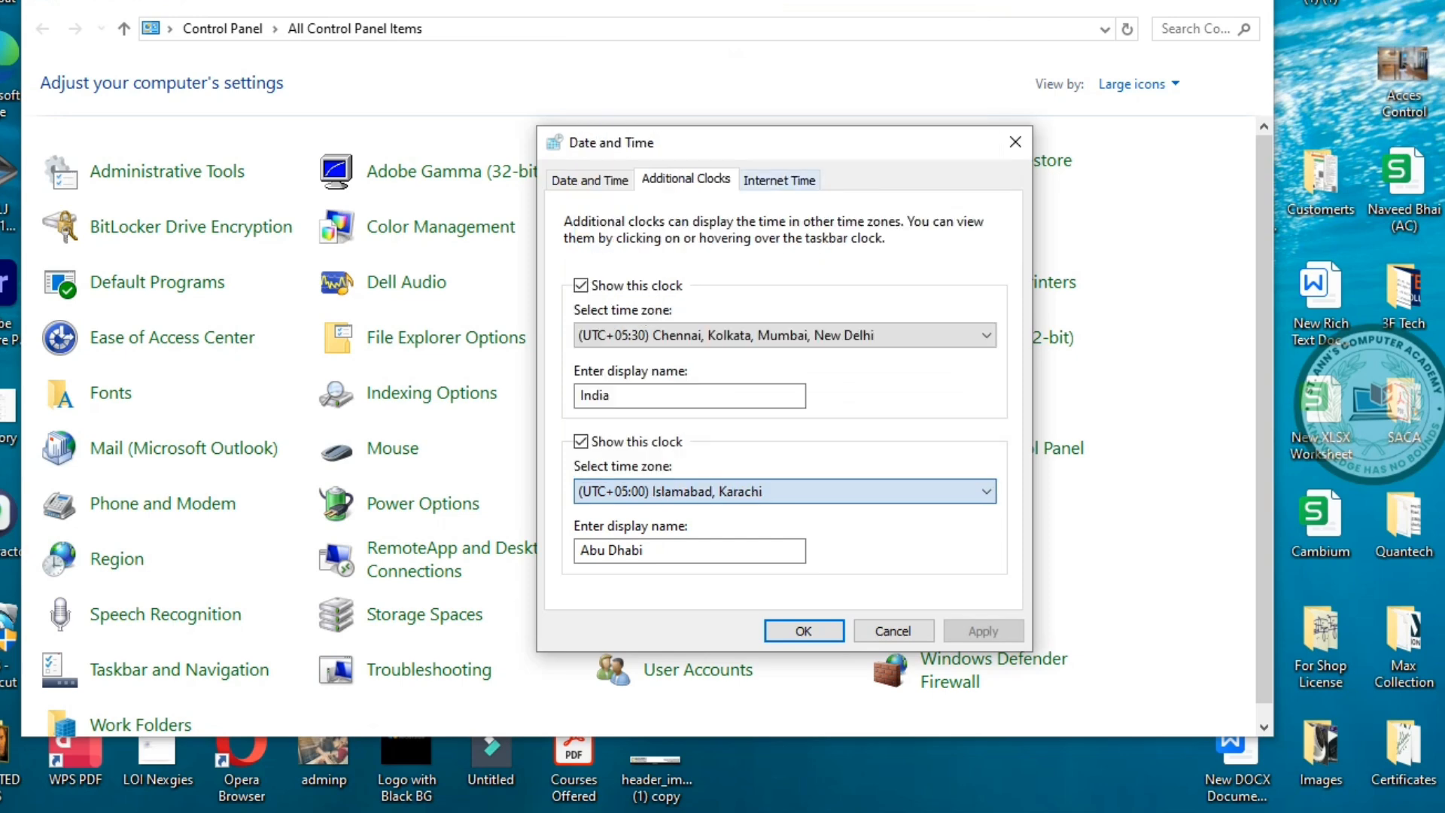
left_click_drag(662, 551, 289, 519)
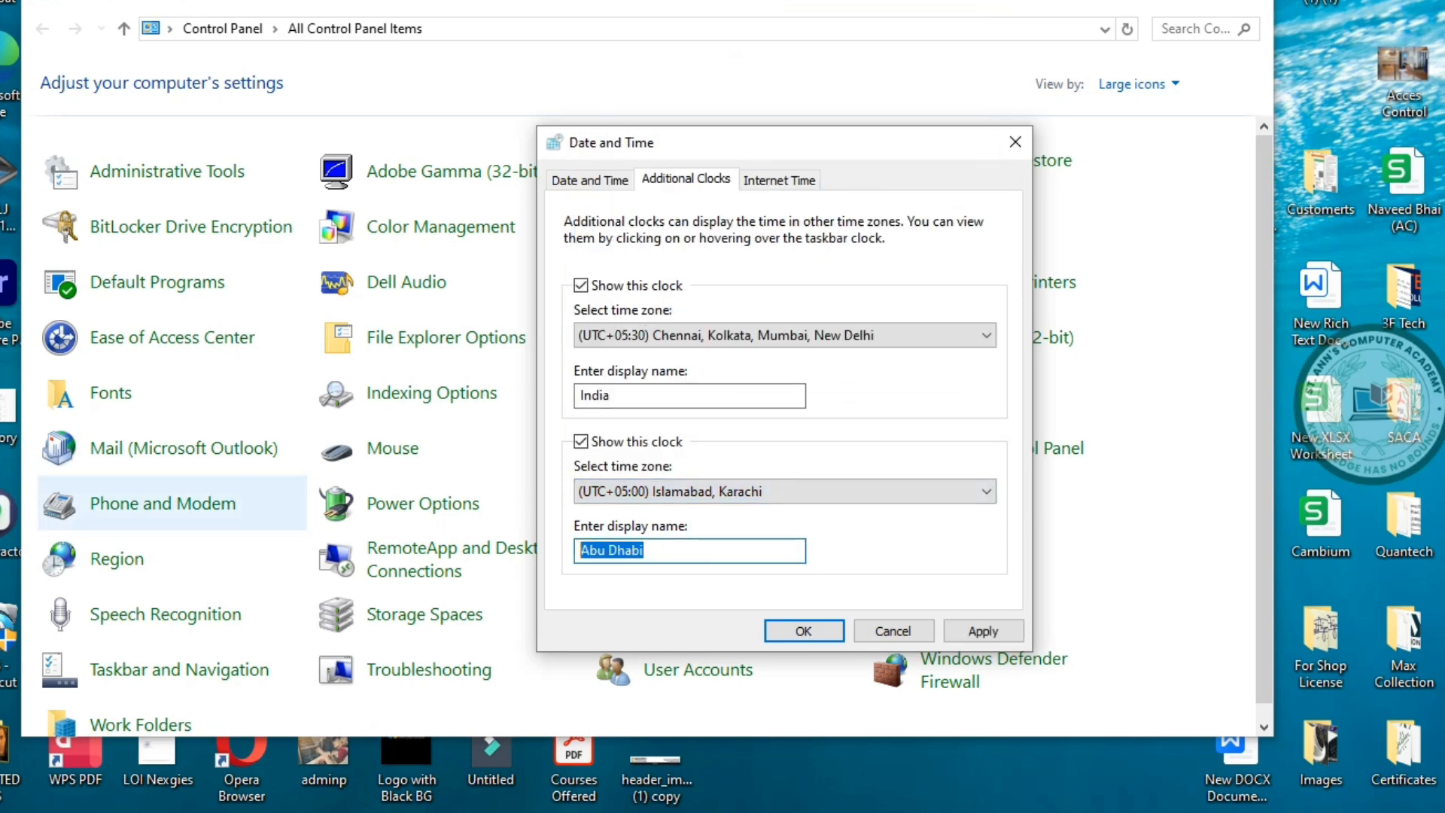
type("Islama")
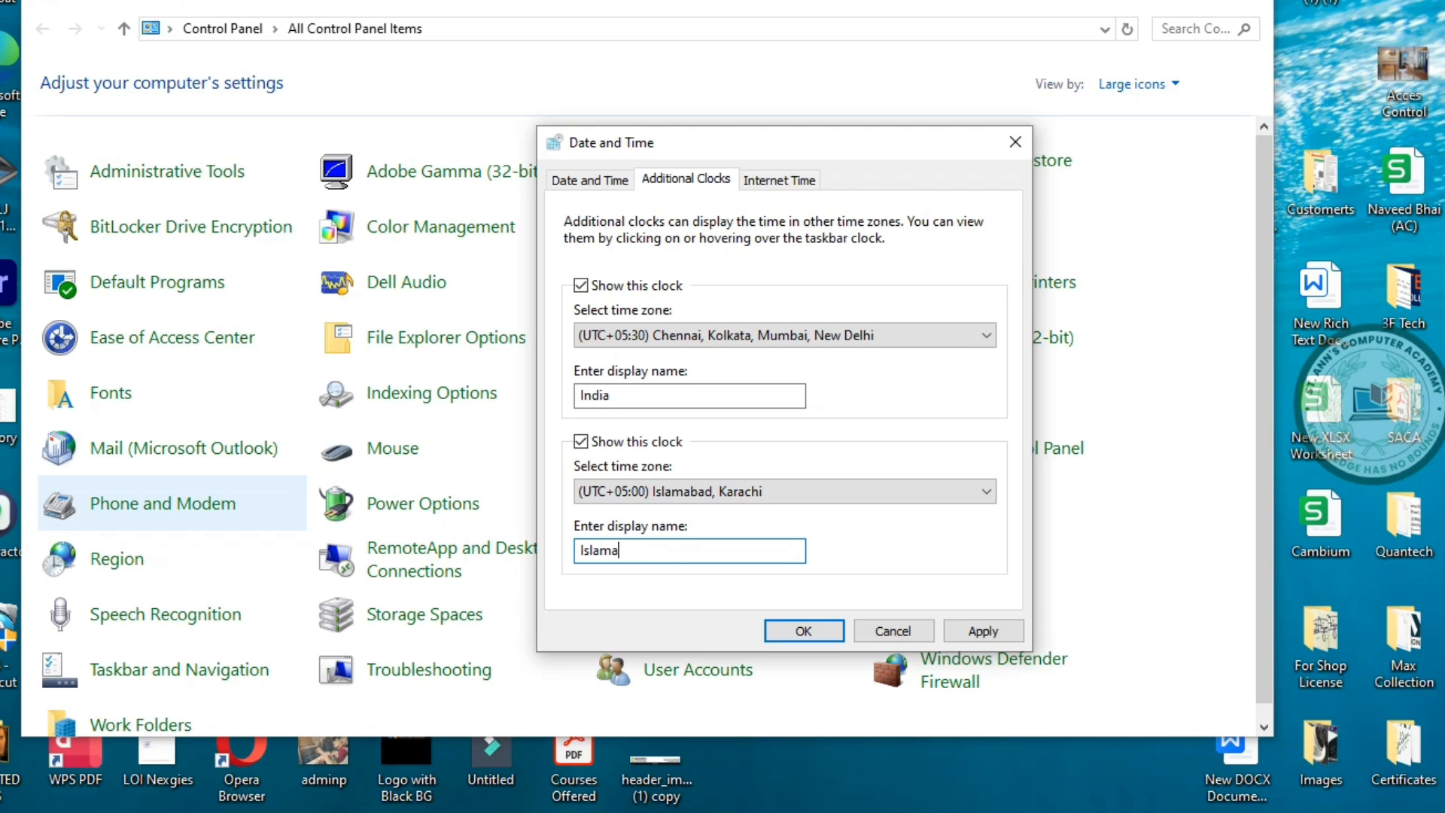
type("bad")
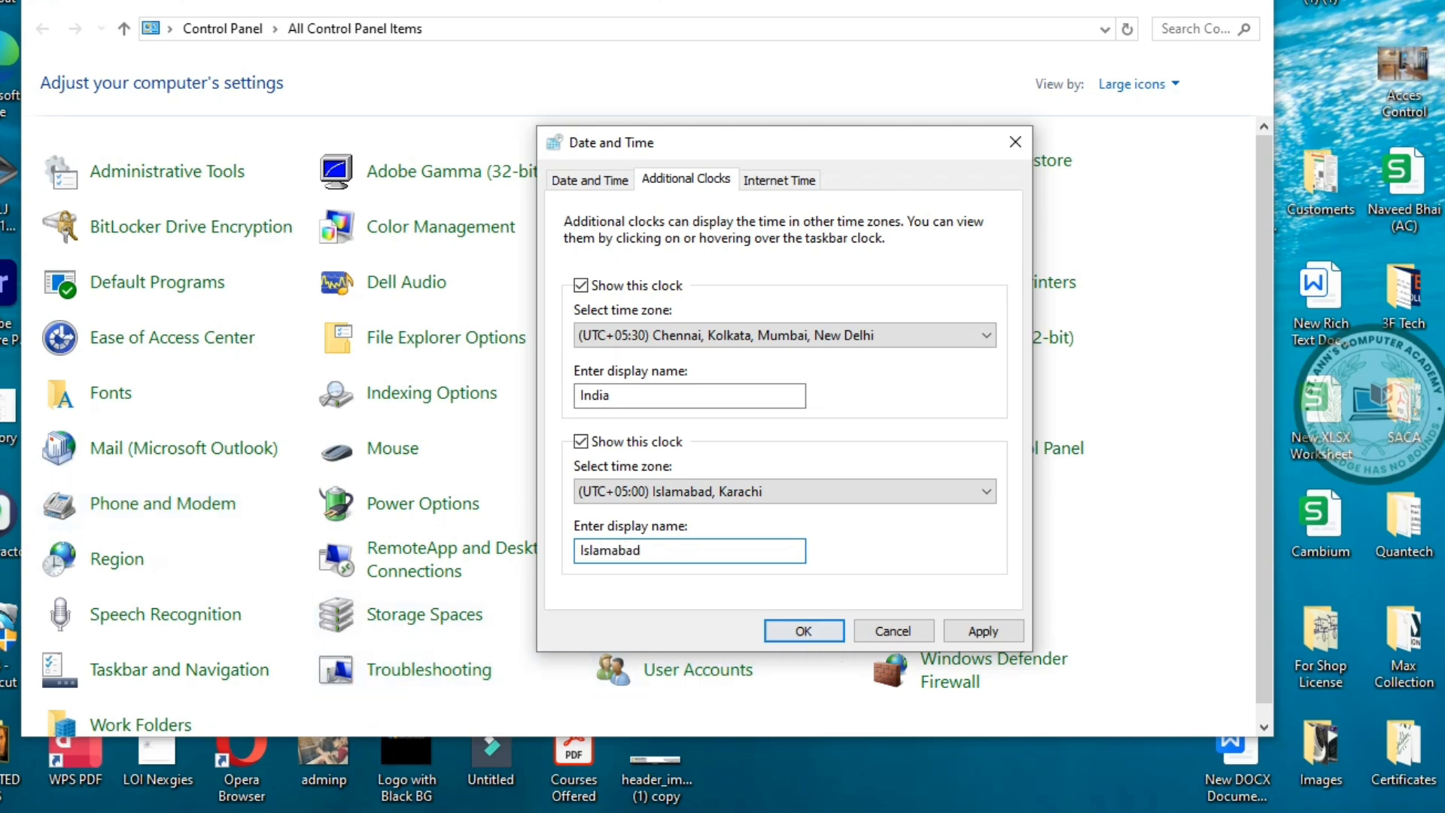
left_click(803, 631)
left_click(1383, 812)
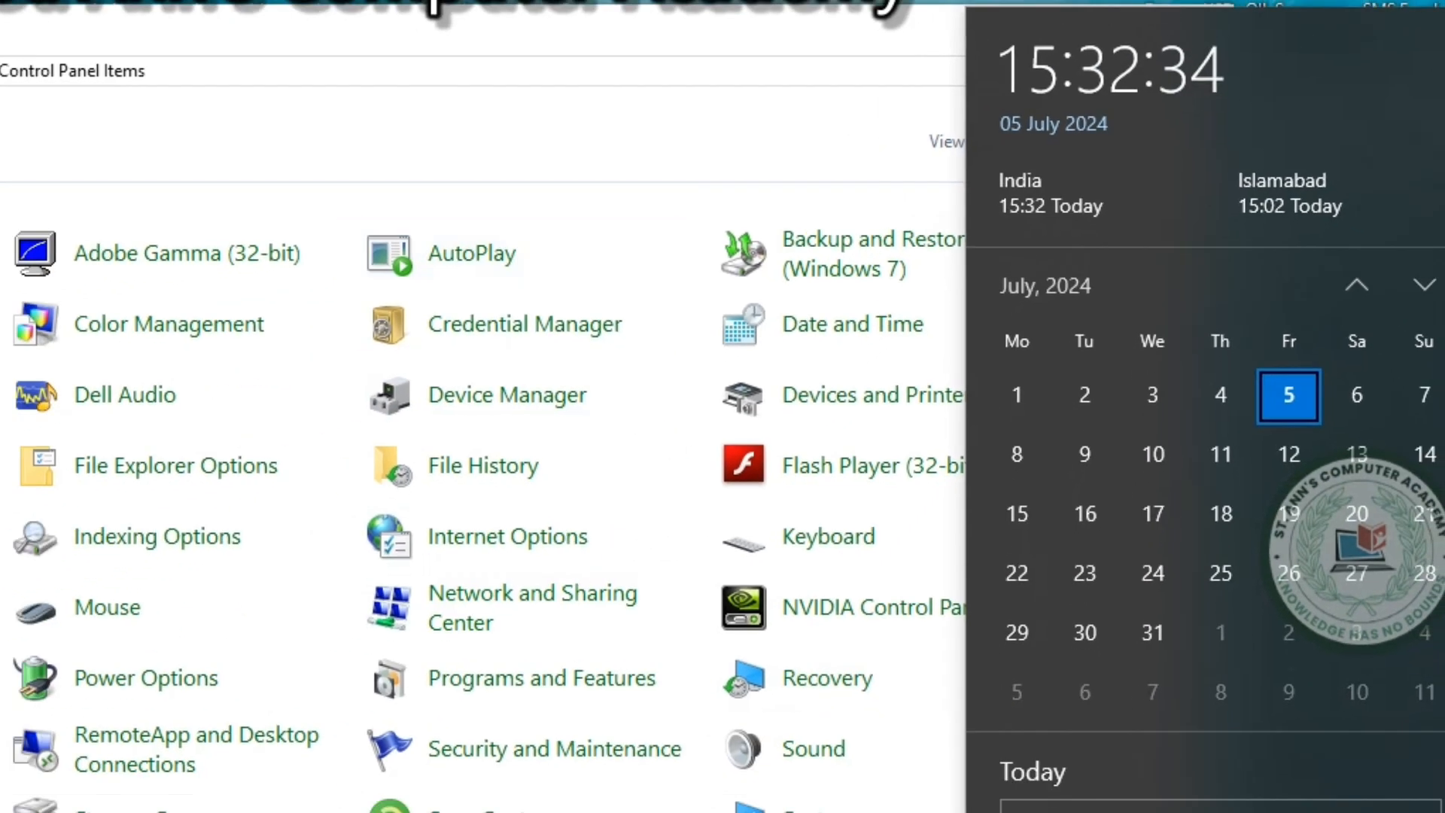
left_click(1289, 795)
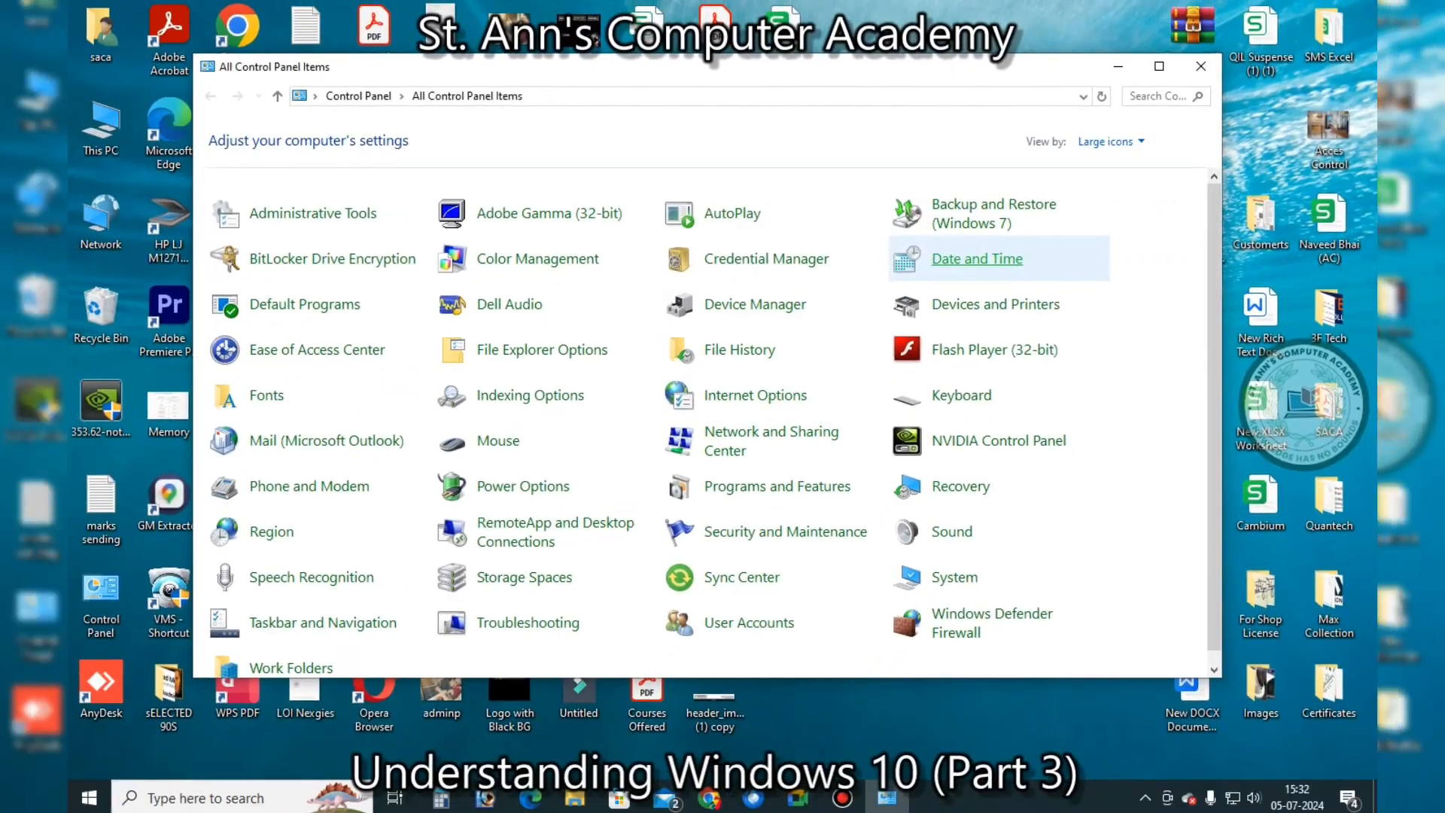
Restore clock 2 to Abu Dhabi, Muscat, apply it, and show the Internet Time tab
left_click(852, 325)
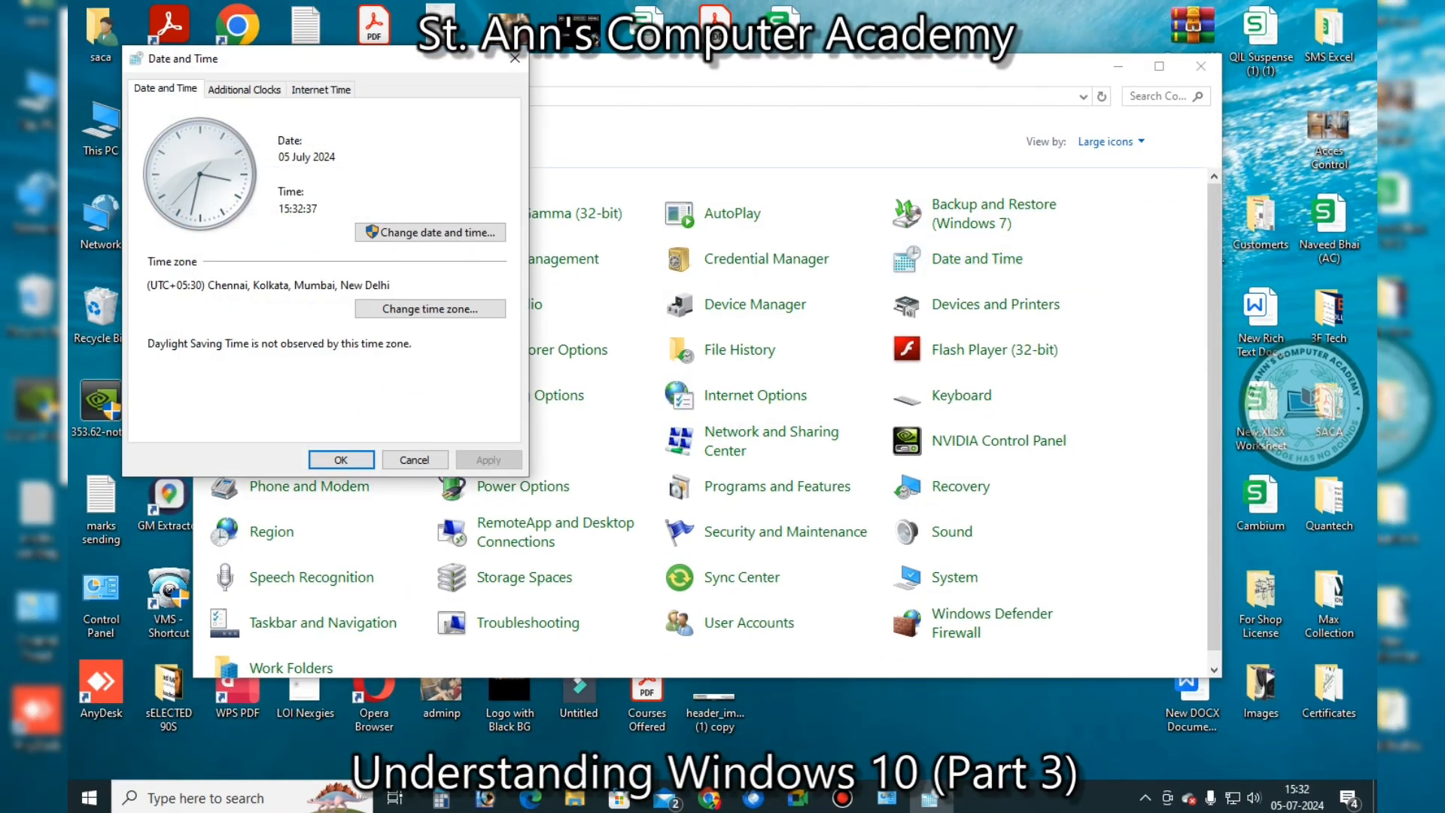
left_click_drag(283, 57, 833, 196)
left_click(795, 225)
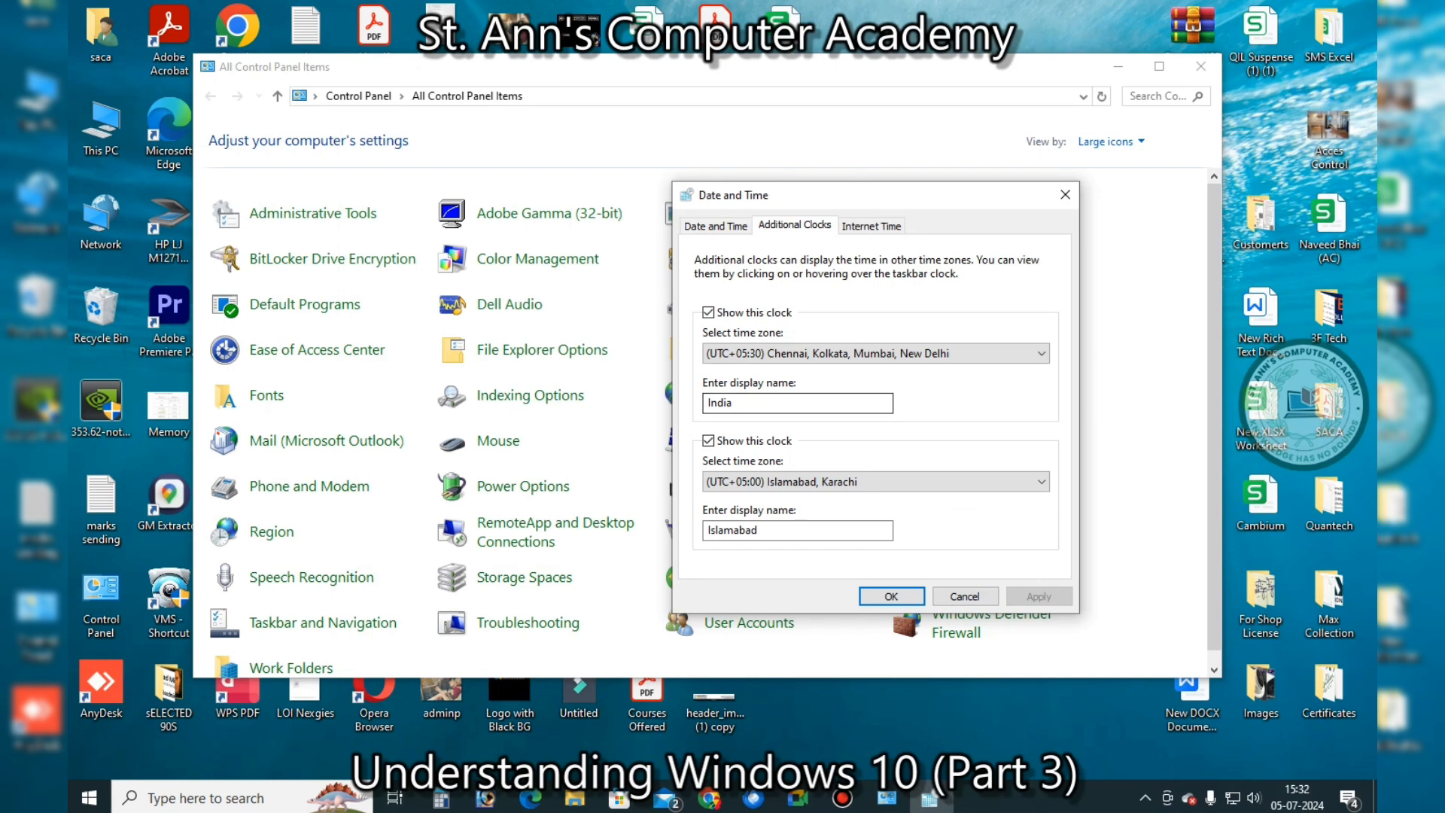
left_click(875, 482)
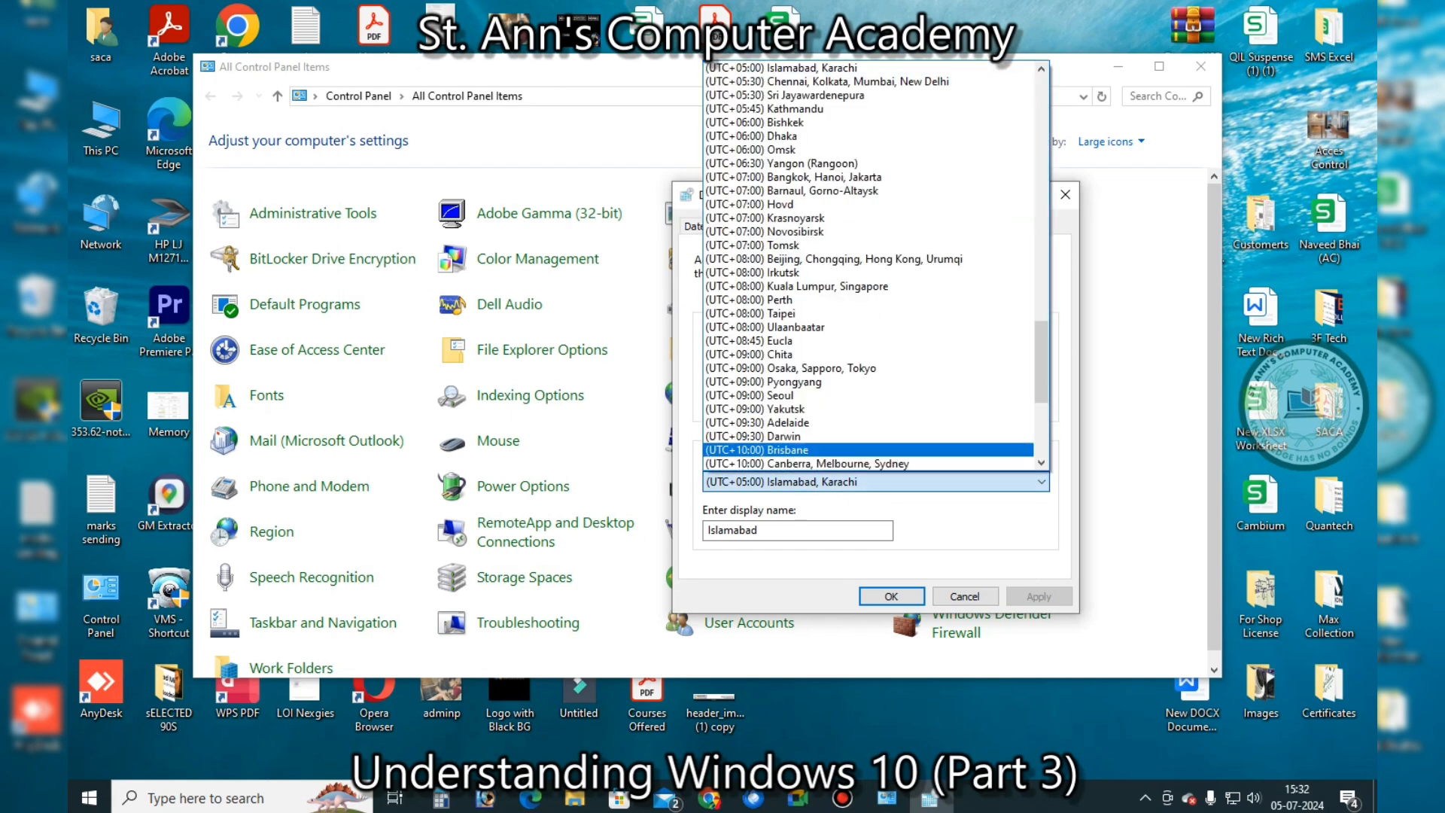
left_click_drag(1042, 362, 1042, 310)
left_click(783, 164)
left_click(1038, 596)
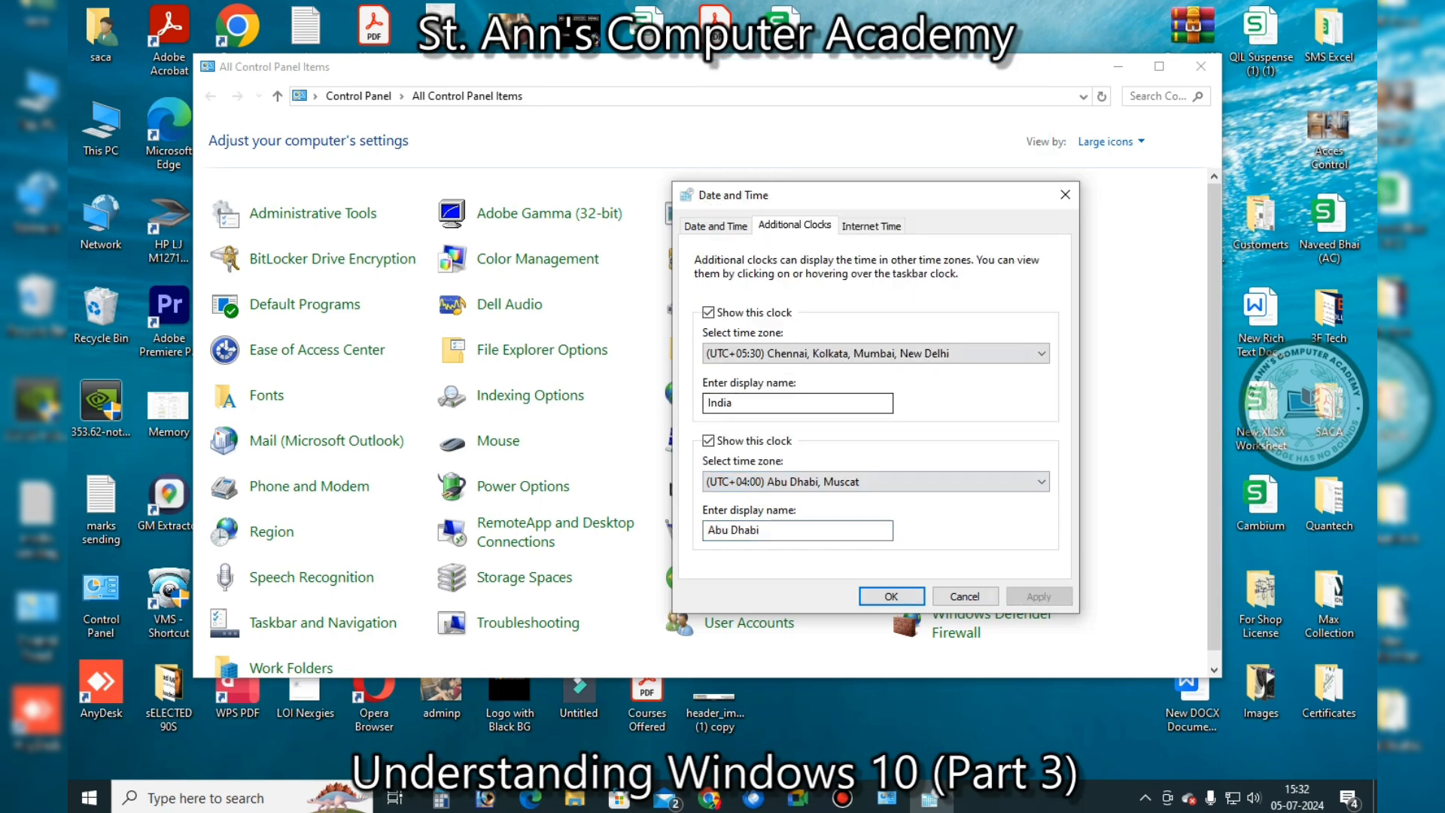
left_click(871, 224)
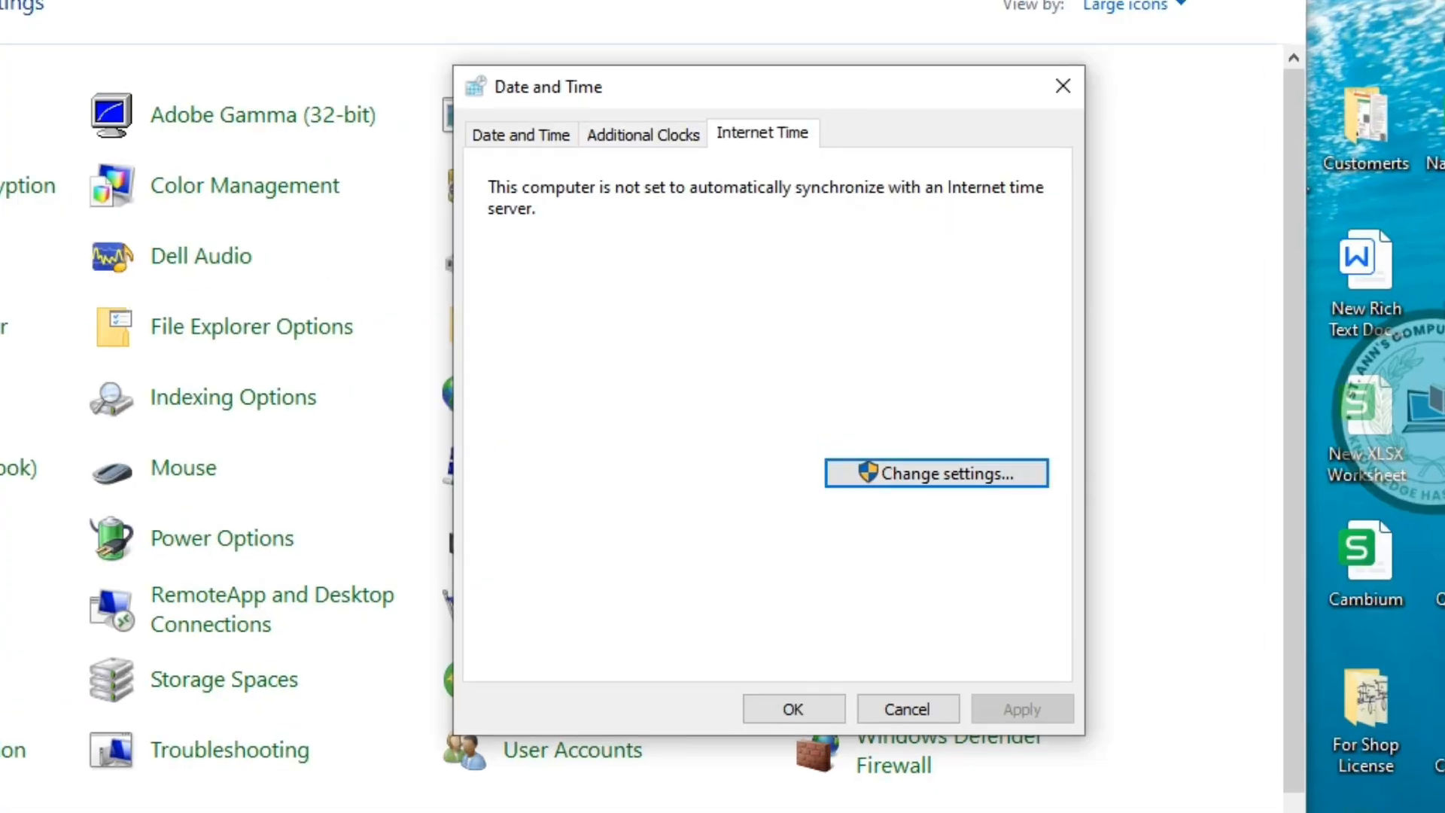
Enable syncing with time.windows.com, update the clock now, and confirm the Internet Time settings
left_click(937, 473)
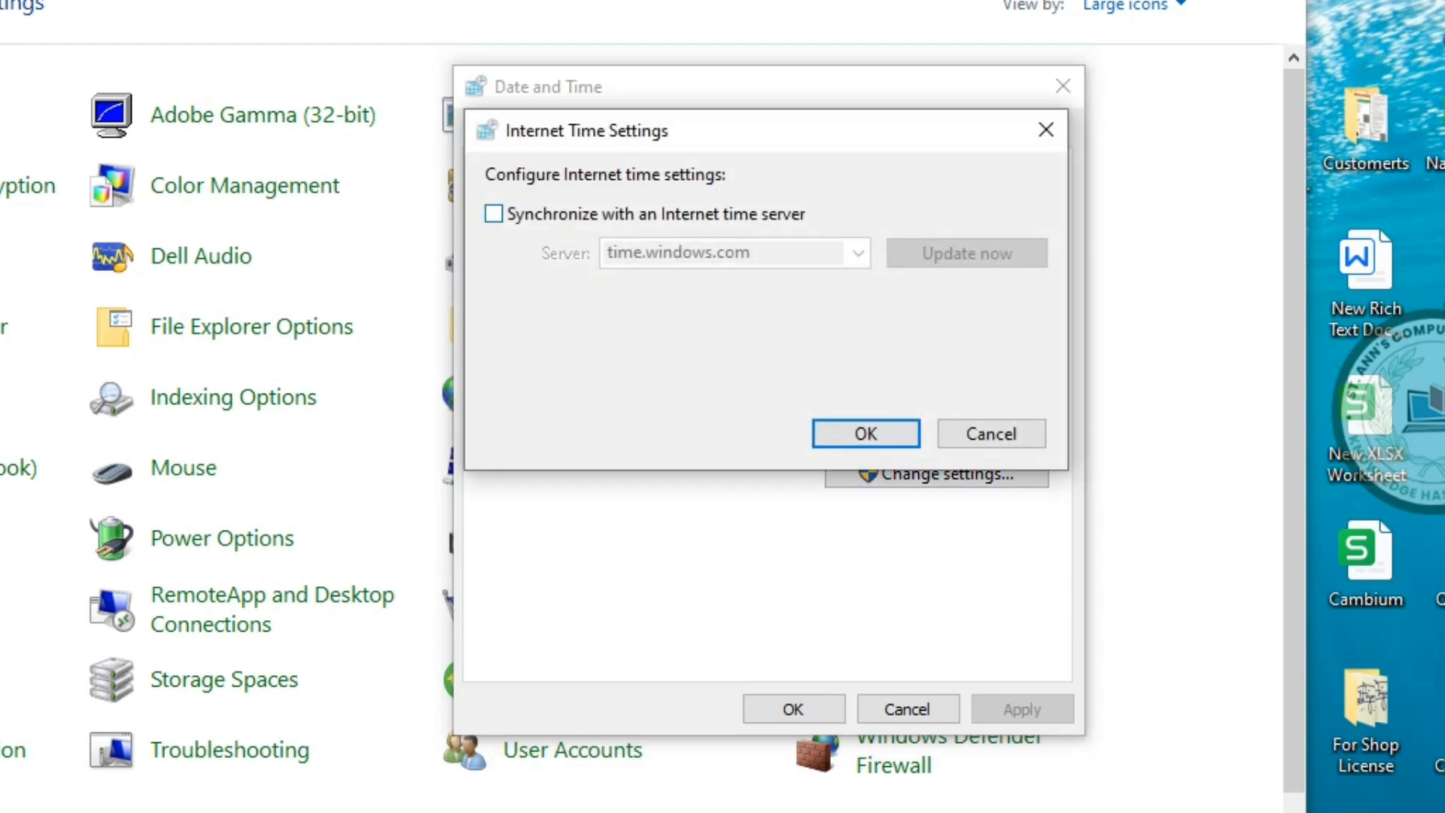
left_click(493, 214)
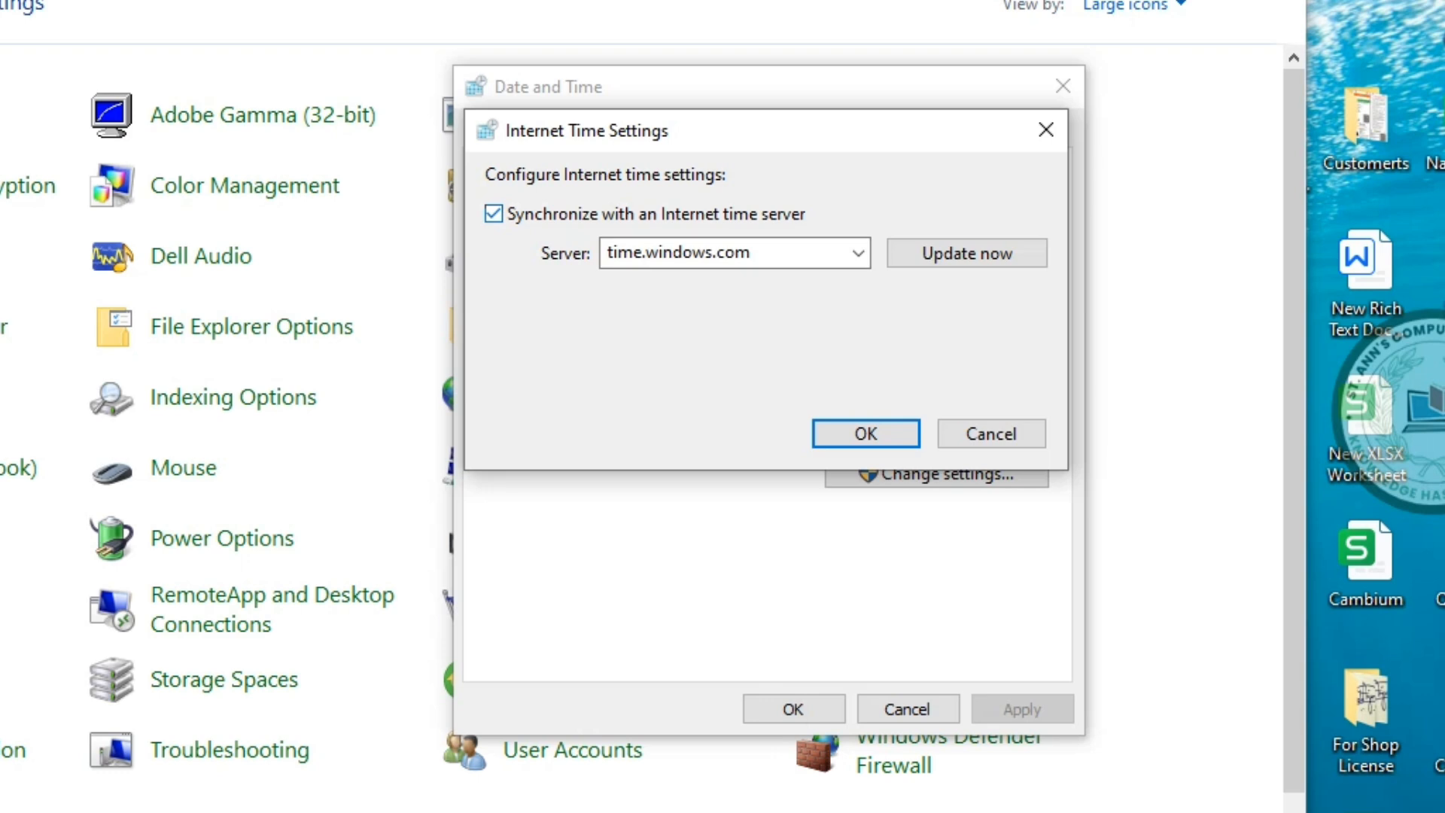
left_click(967, 254)
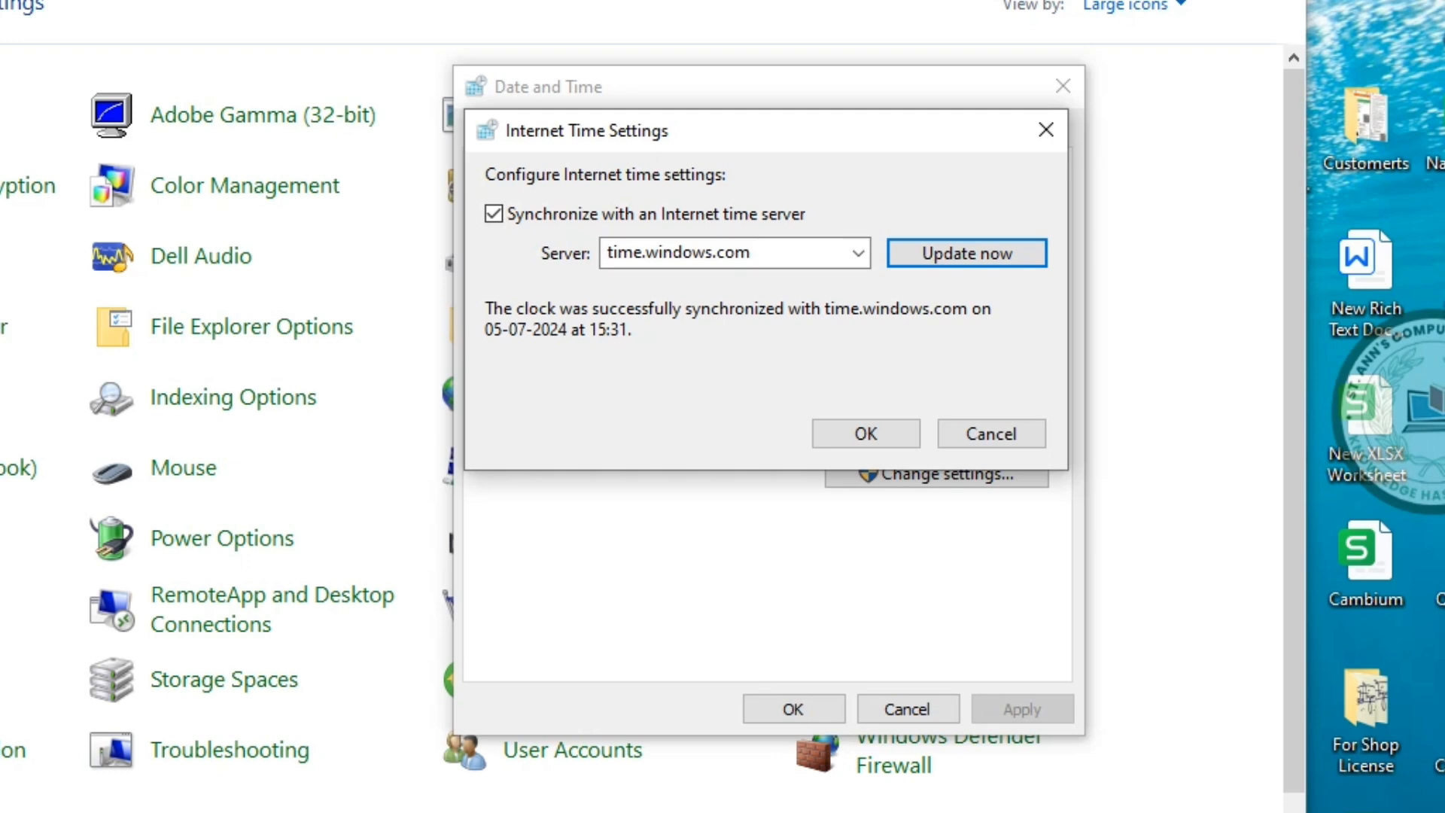
left_click(866, 434)
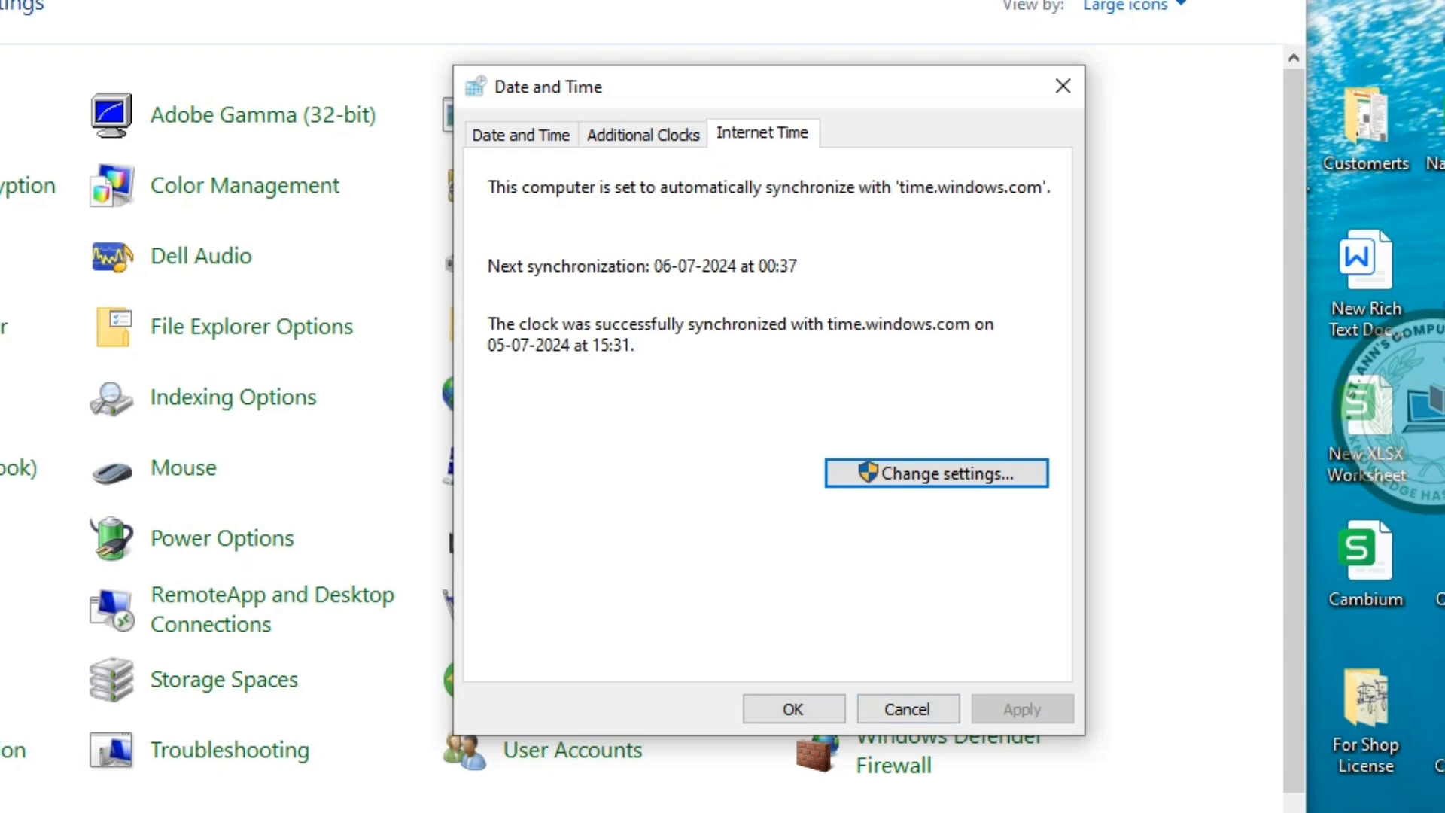
left_click(521, 134)
left_click(644, 136)
left_click(762, 135)
Close Date and Time with OK and scroll through the Fonts folder's 213 fonts
left_click(794, 709)
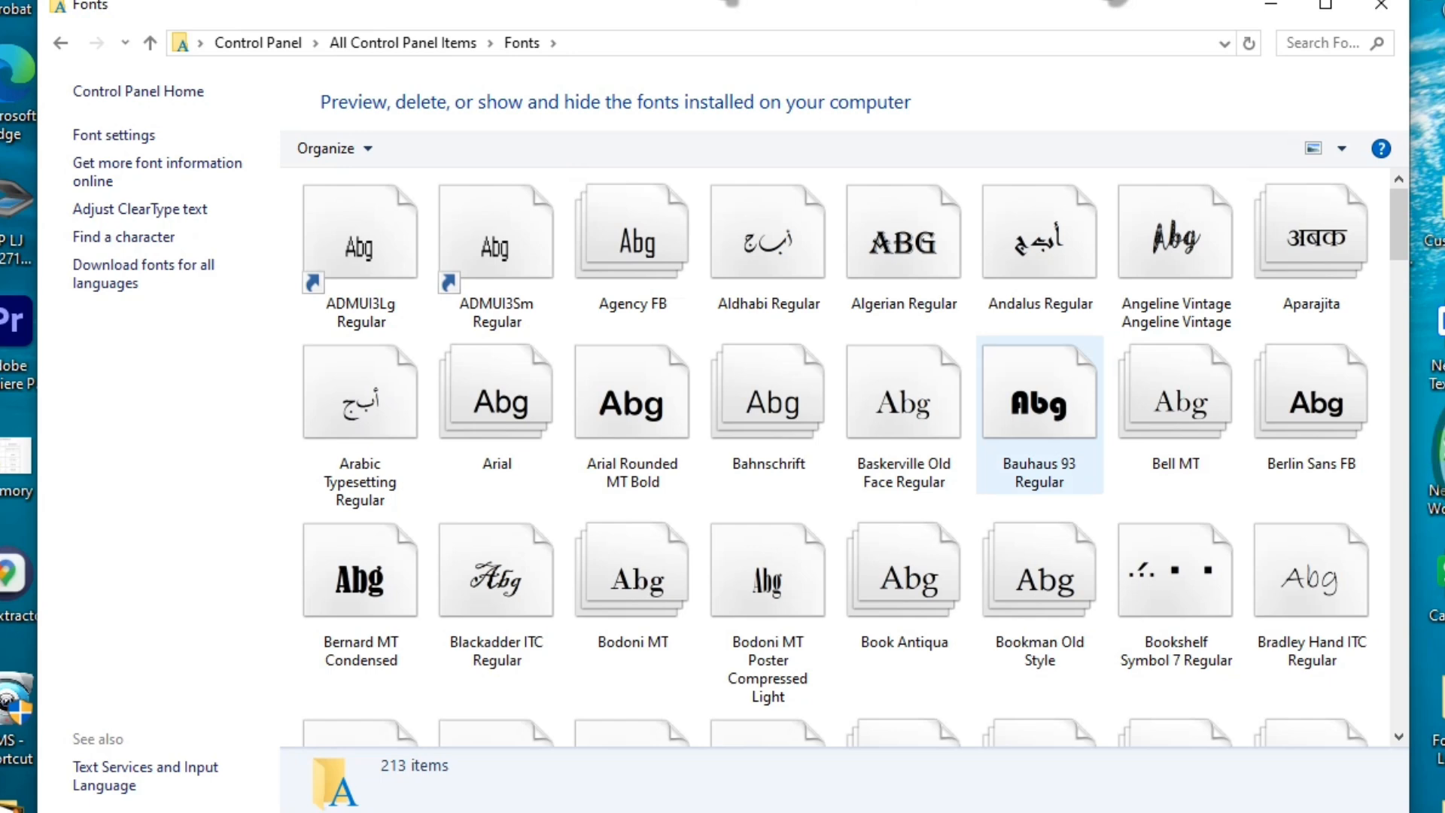
scroll(1040, 451, "down", 10)
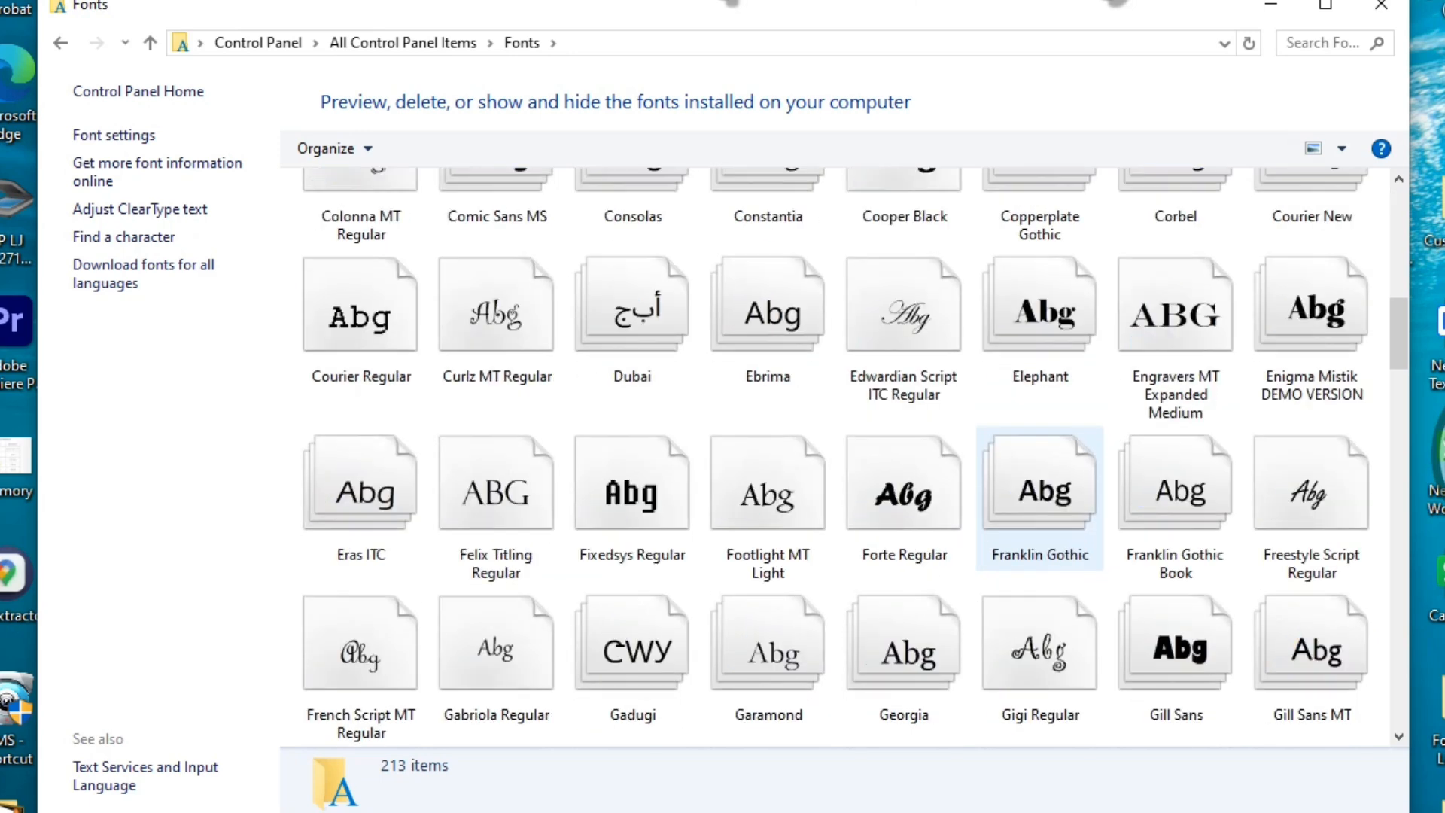
scroll(1039, 489, "down", 10)
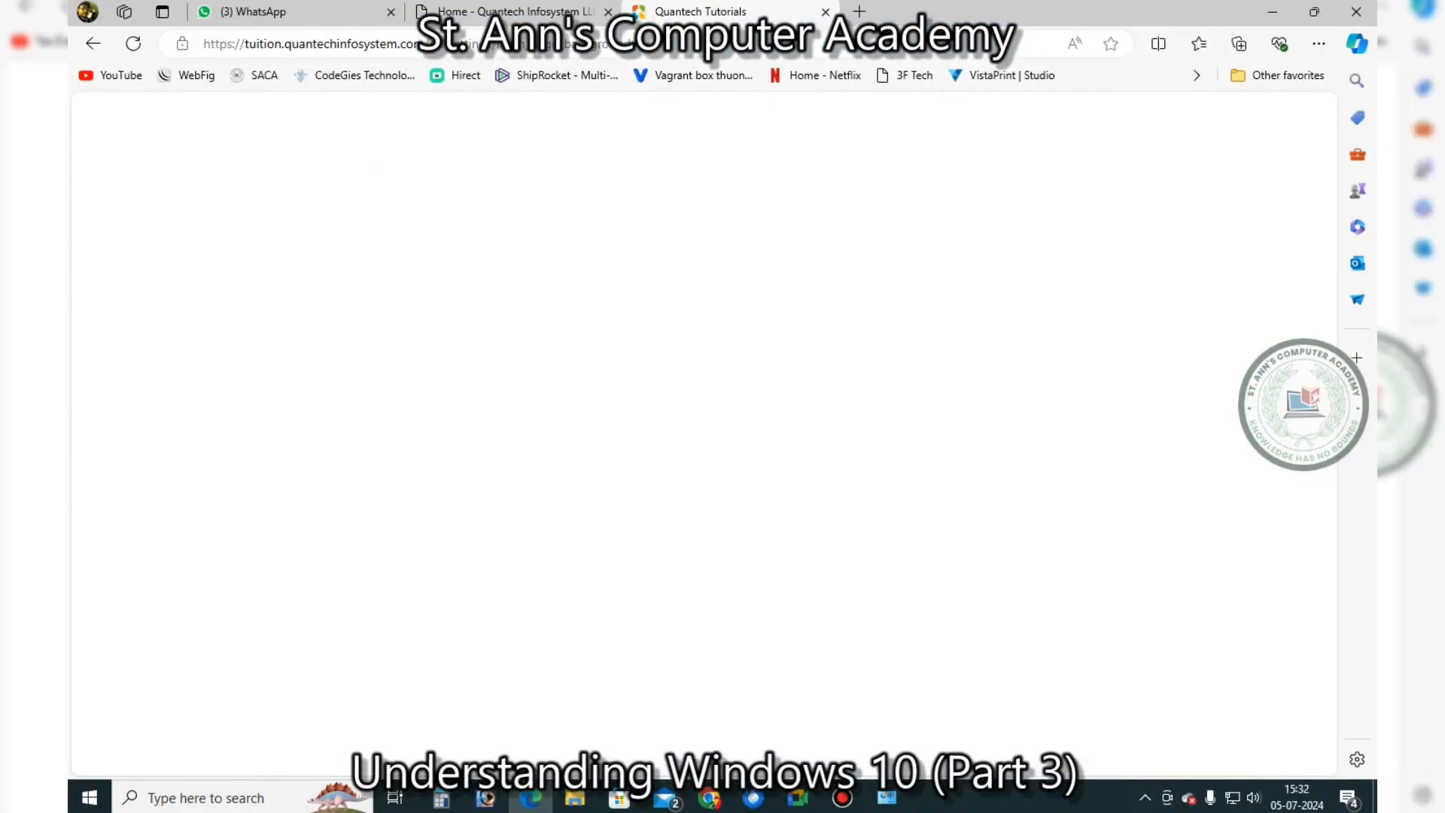
Open a new Edge tab, go to google, and search for 'arabian fonts'
left_click(647, 43)
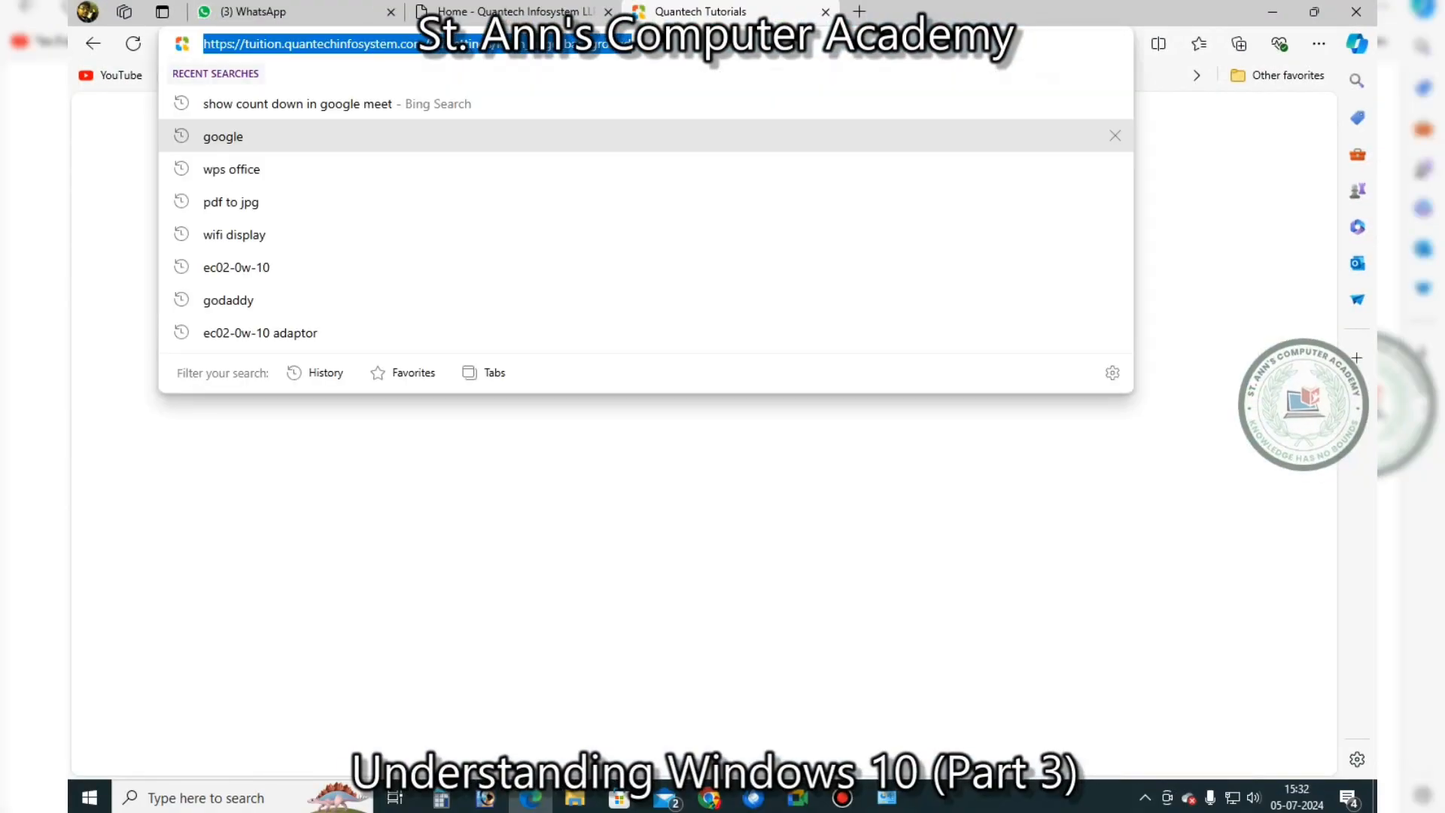
left_click(859, 12)
left_click(647, 44)
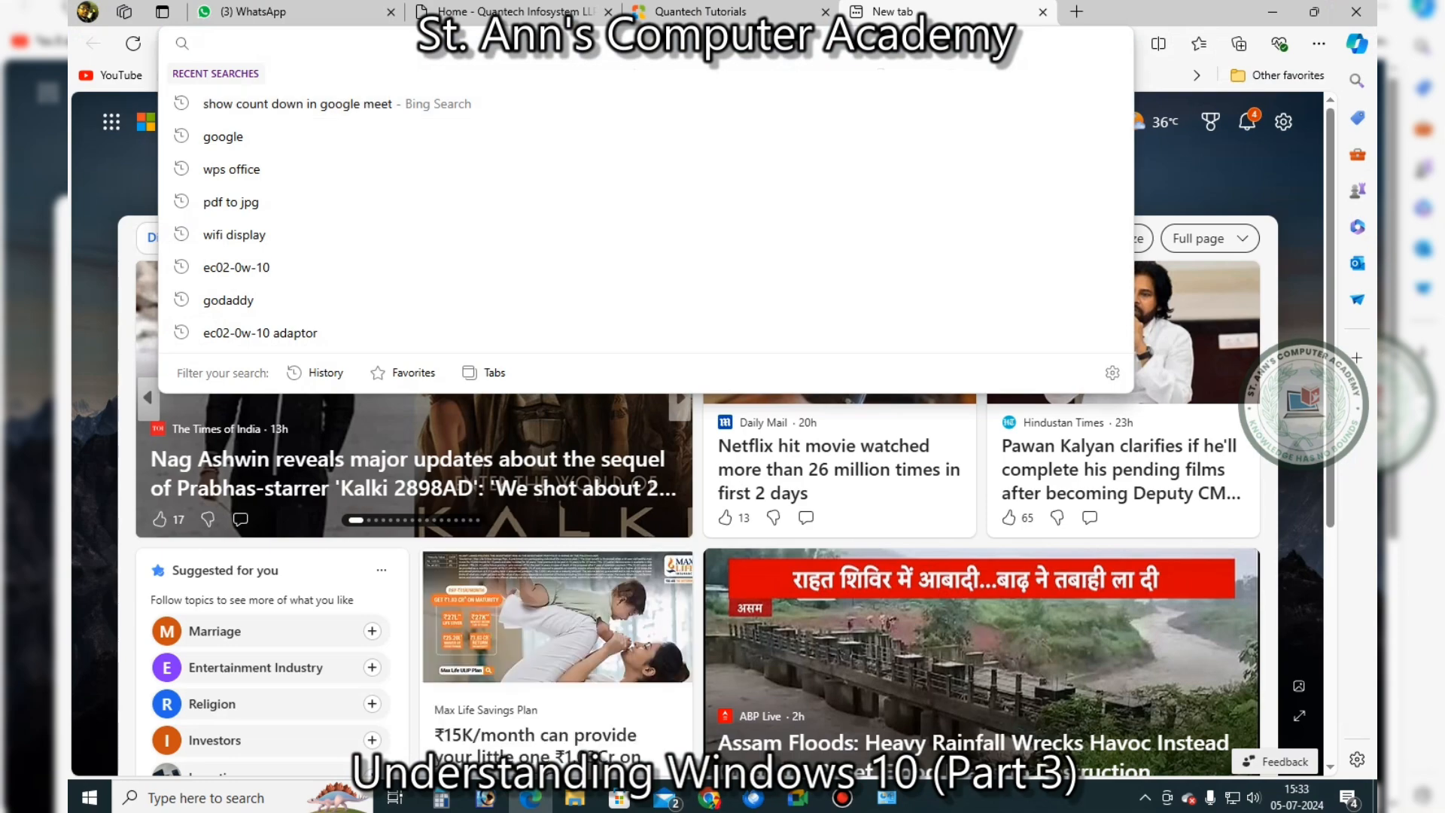
type("google")
key("Return")
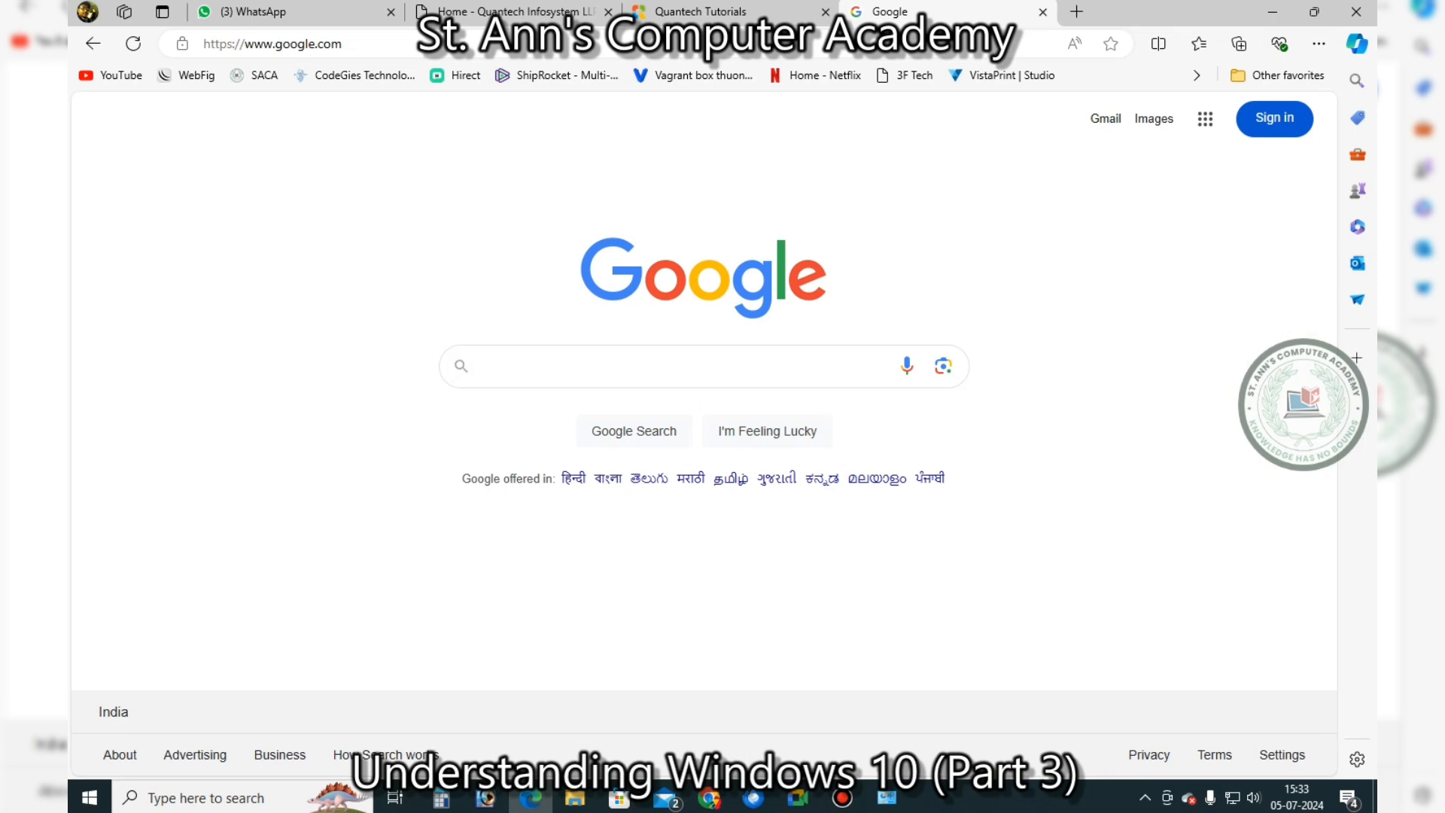
type("arabian")
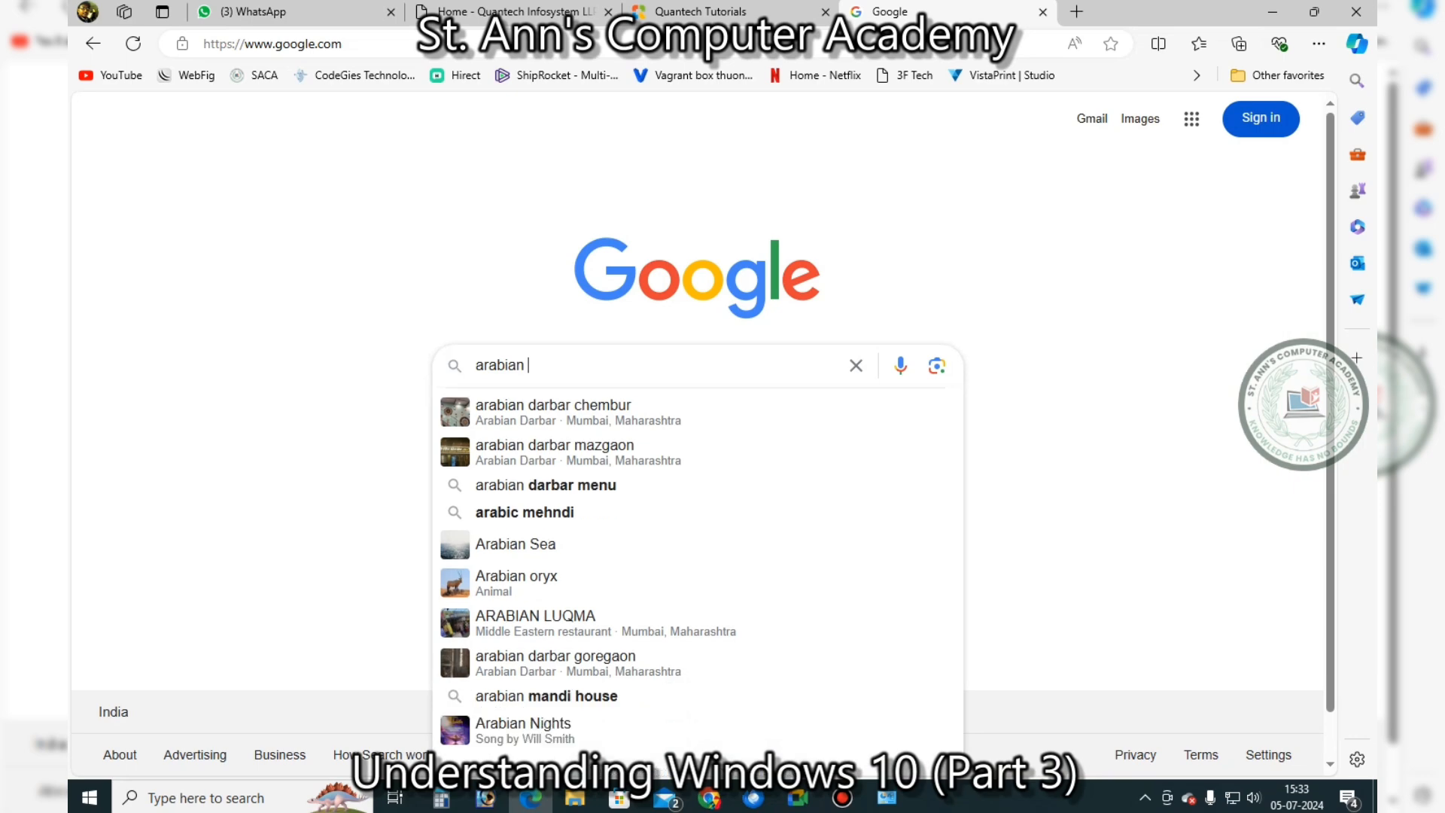
type(" fonts")
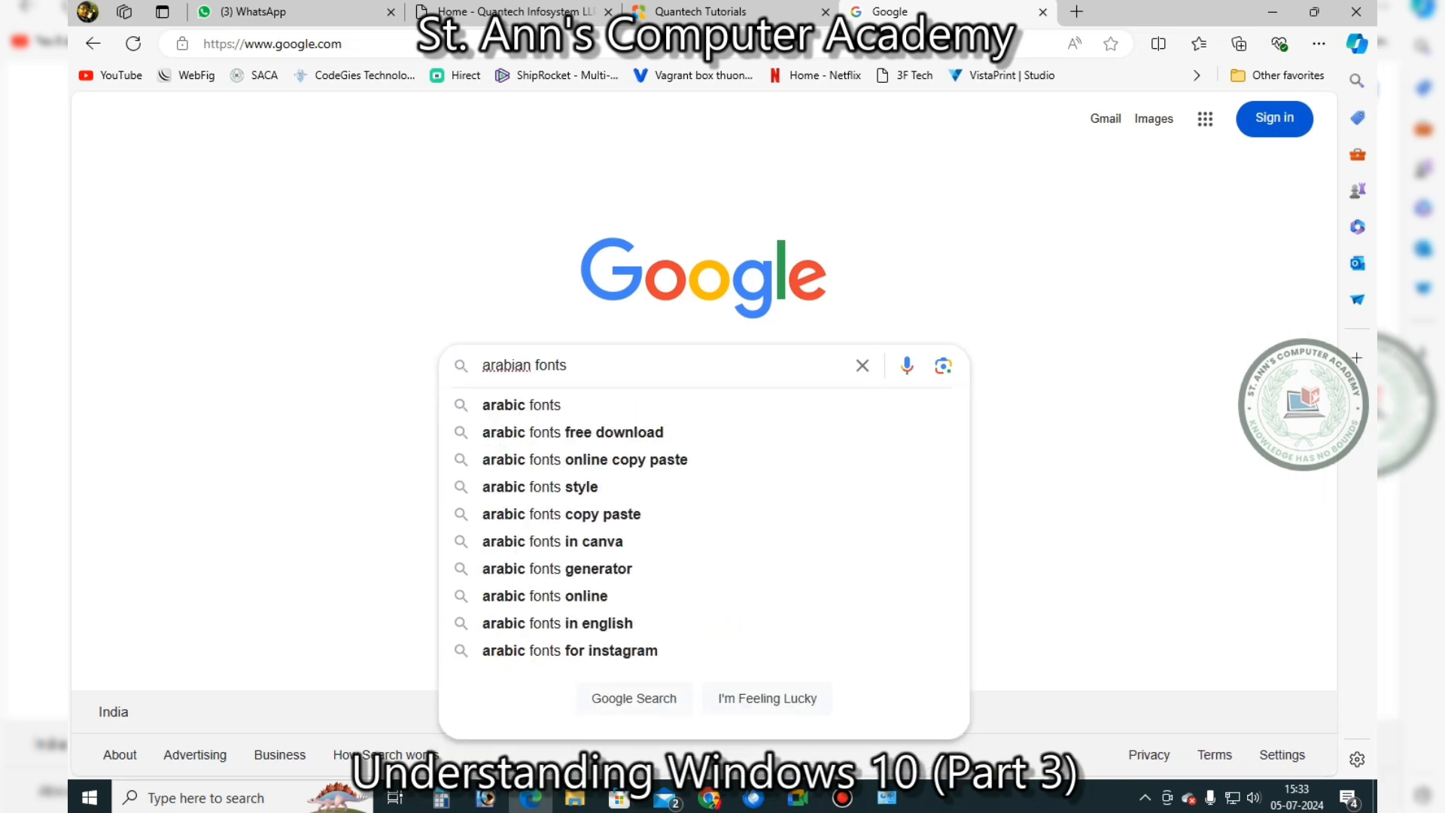
key("Return")
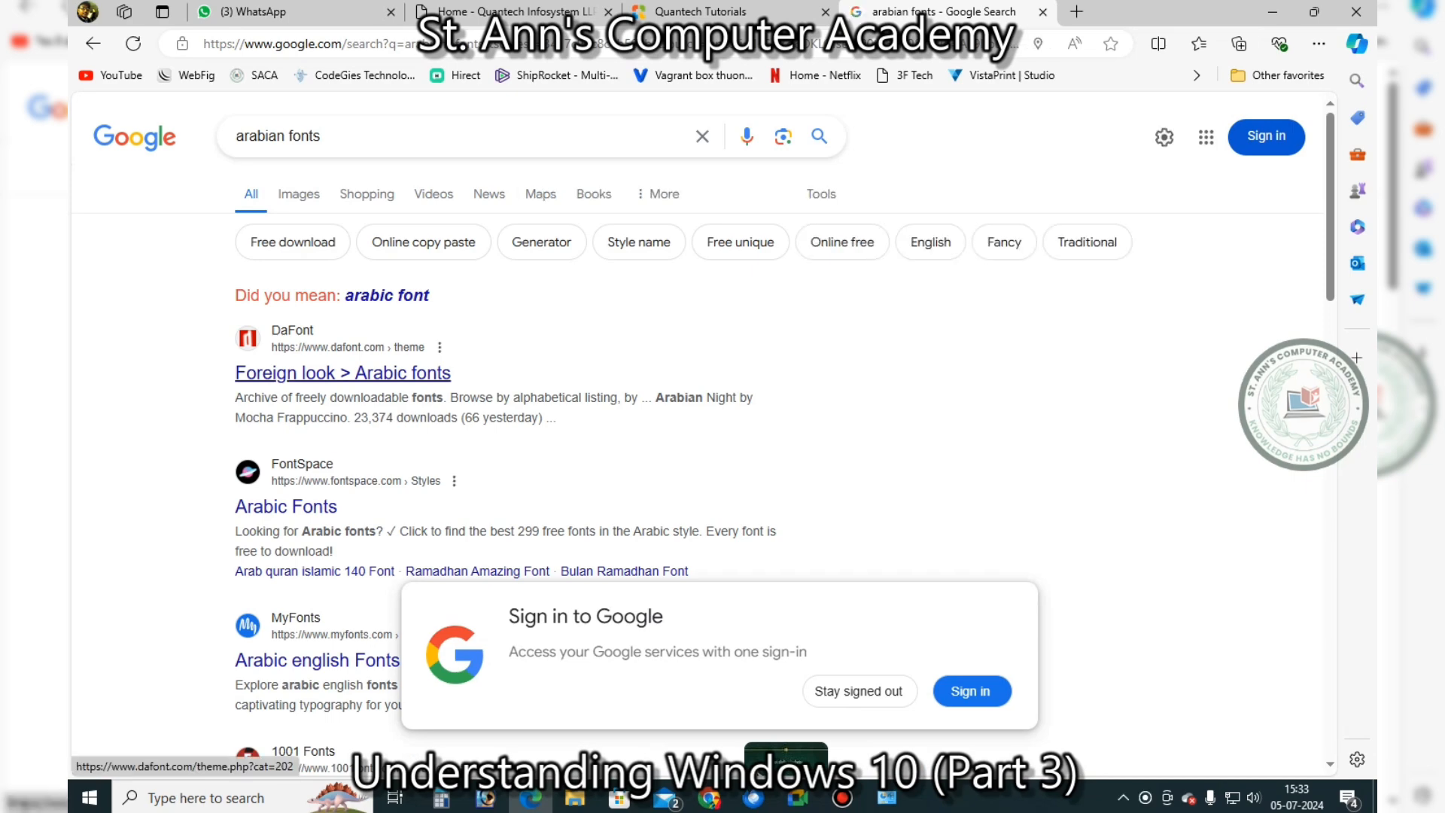
Open the FontSpace Arabic Fonts result and browse it for the Ramadhan Amazing font
left_click(286, 506)
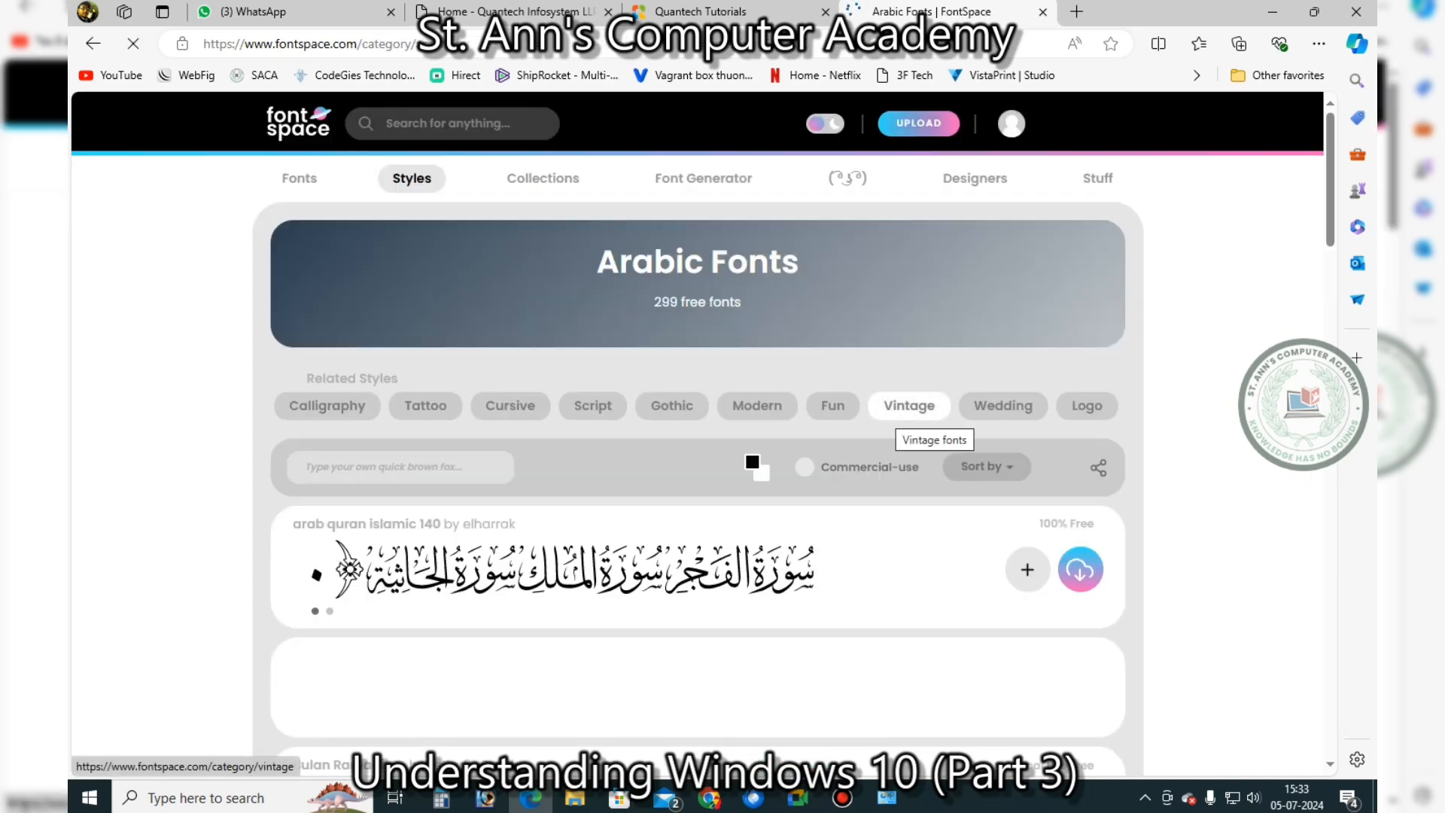
scroll(910, 403, "down", 3)
scroll(699, 452, "down", 3)
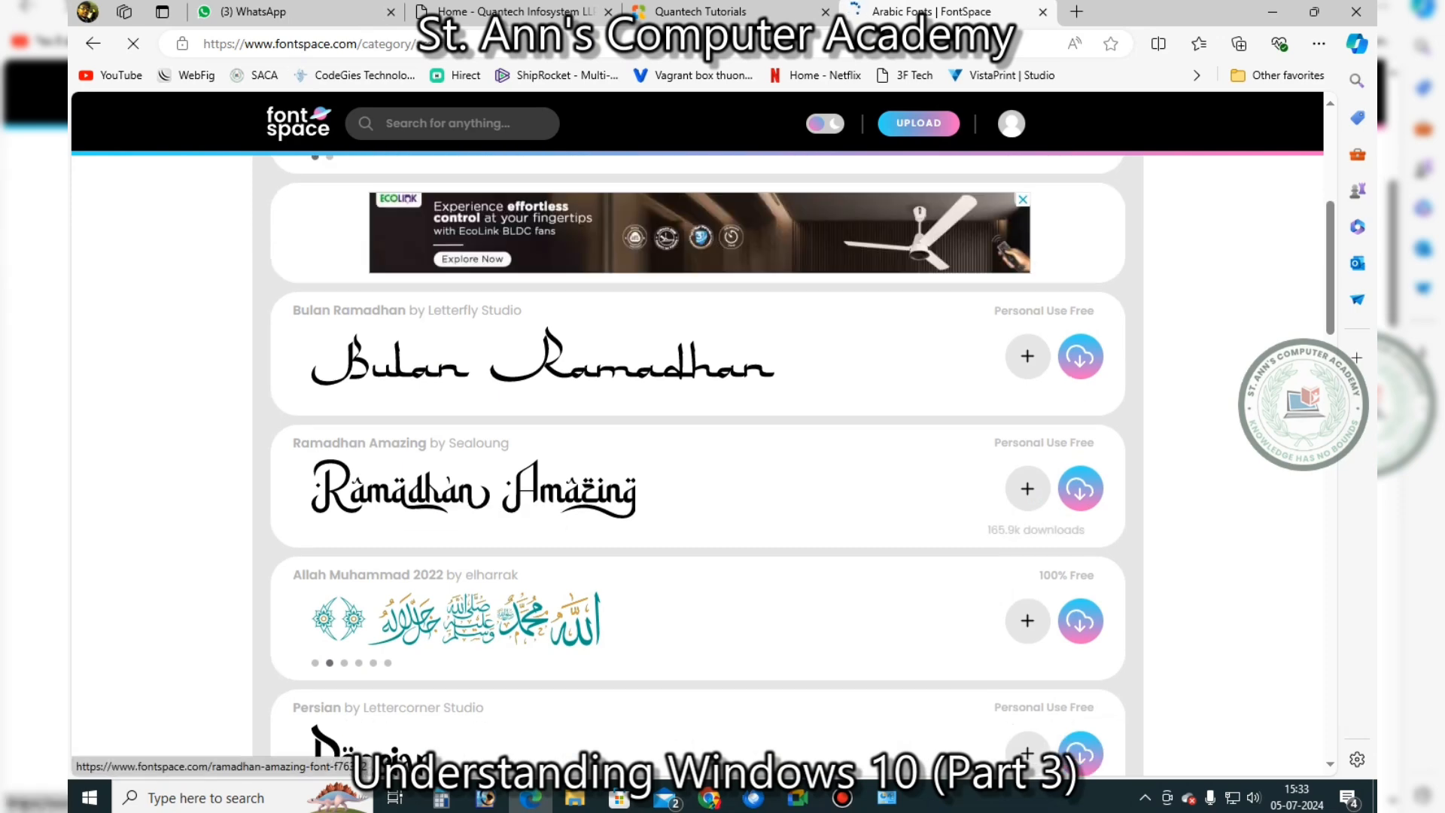
scroll(639, 511, "down", 2)
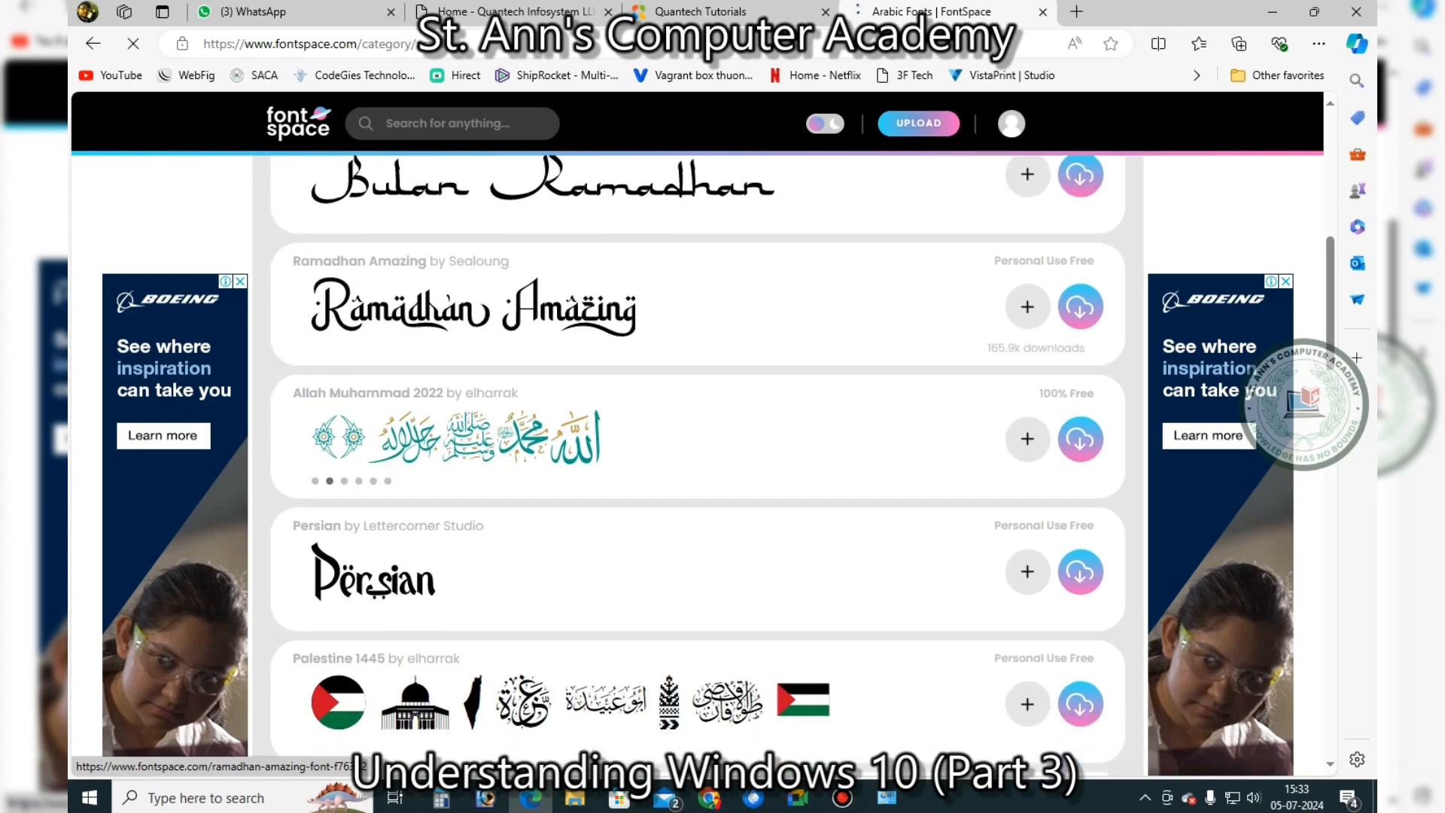
scroll(699, 451, "down", 6)
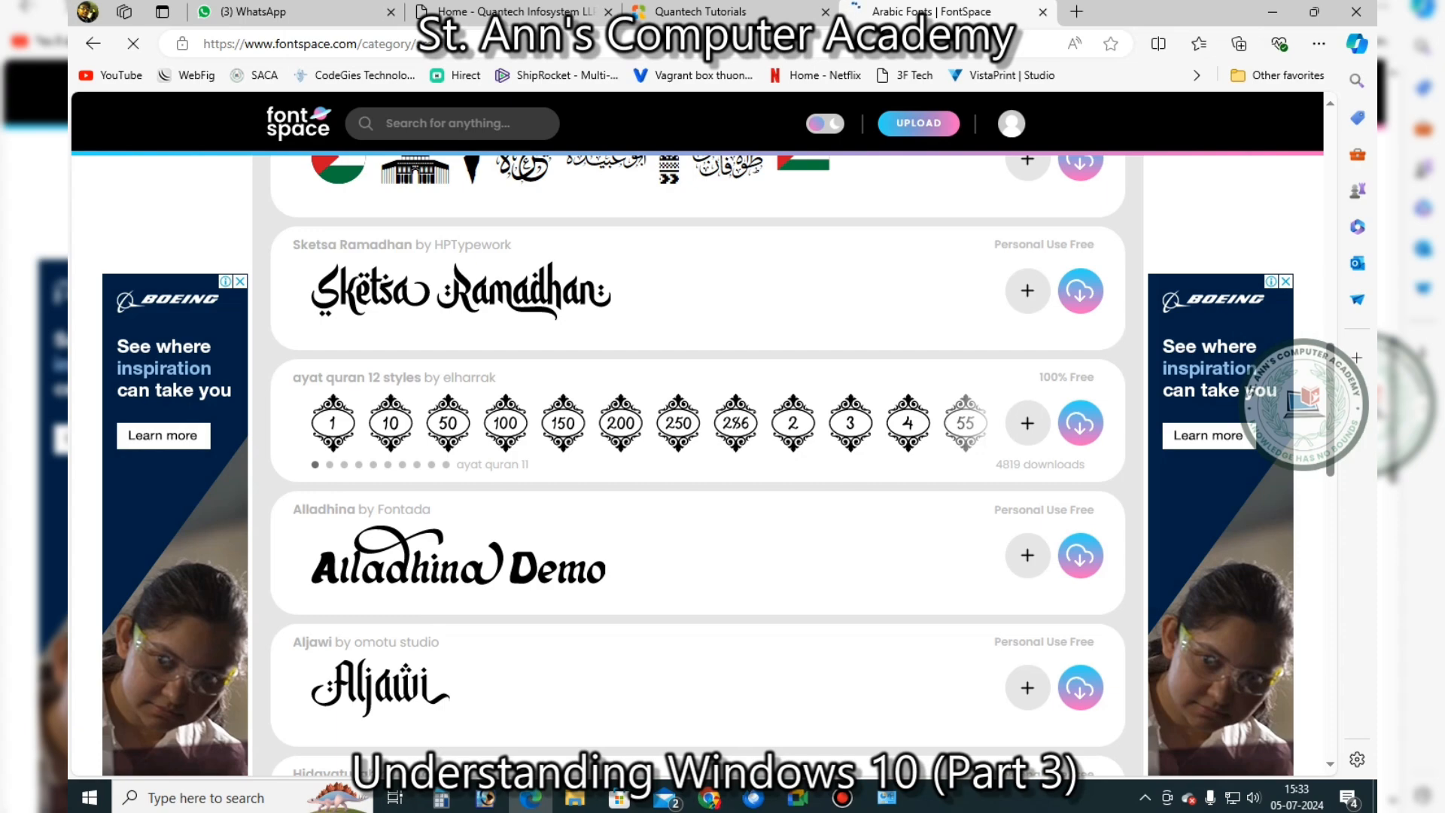
scroll(699, 452, "up", 8)
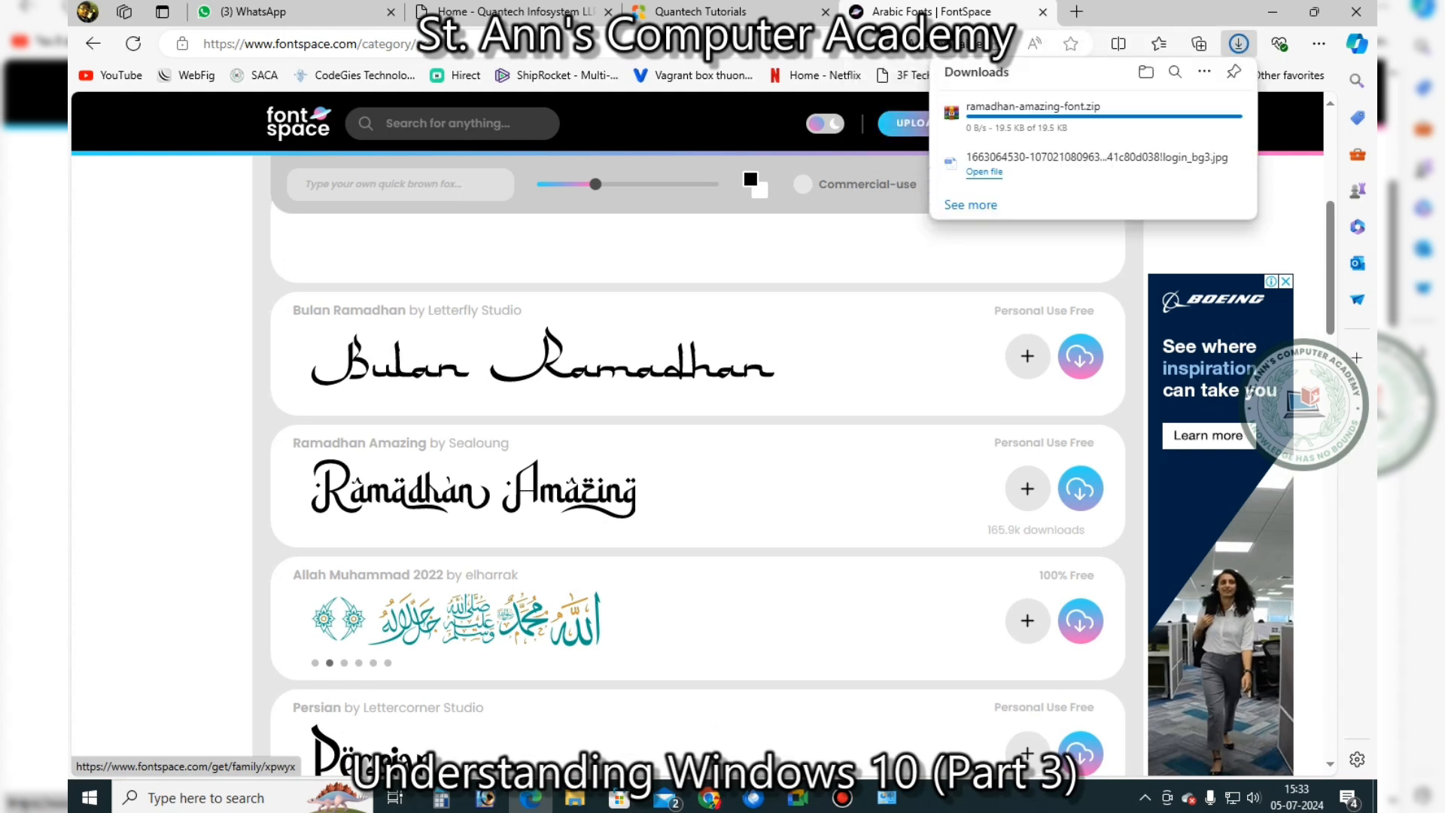
Extract ramadhan-amazing-font.zip from the Downloads folder and open the extracted folder
mouse_move(1177, 113)
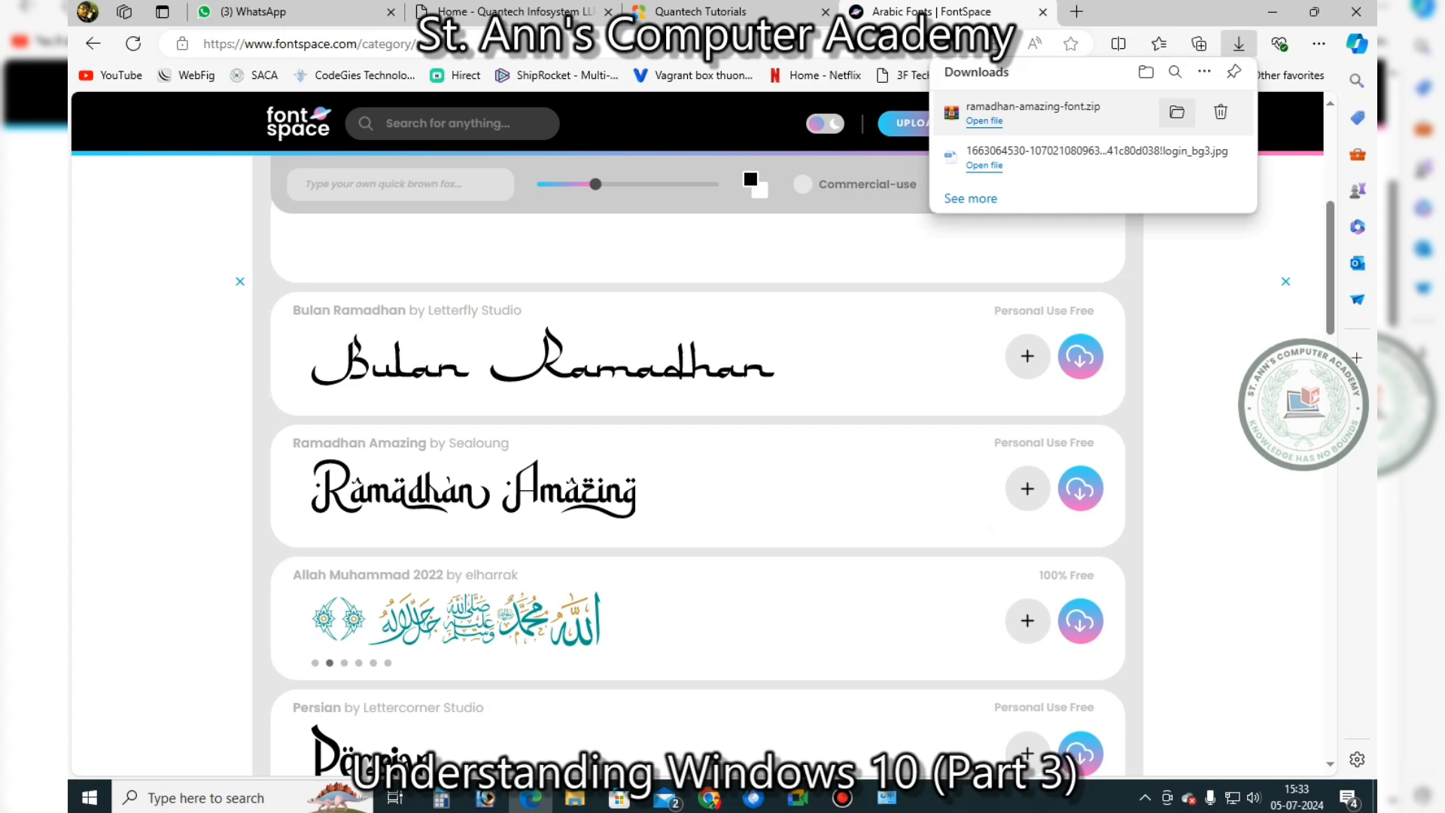
left_click(1177, 113)
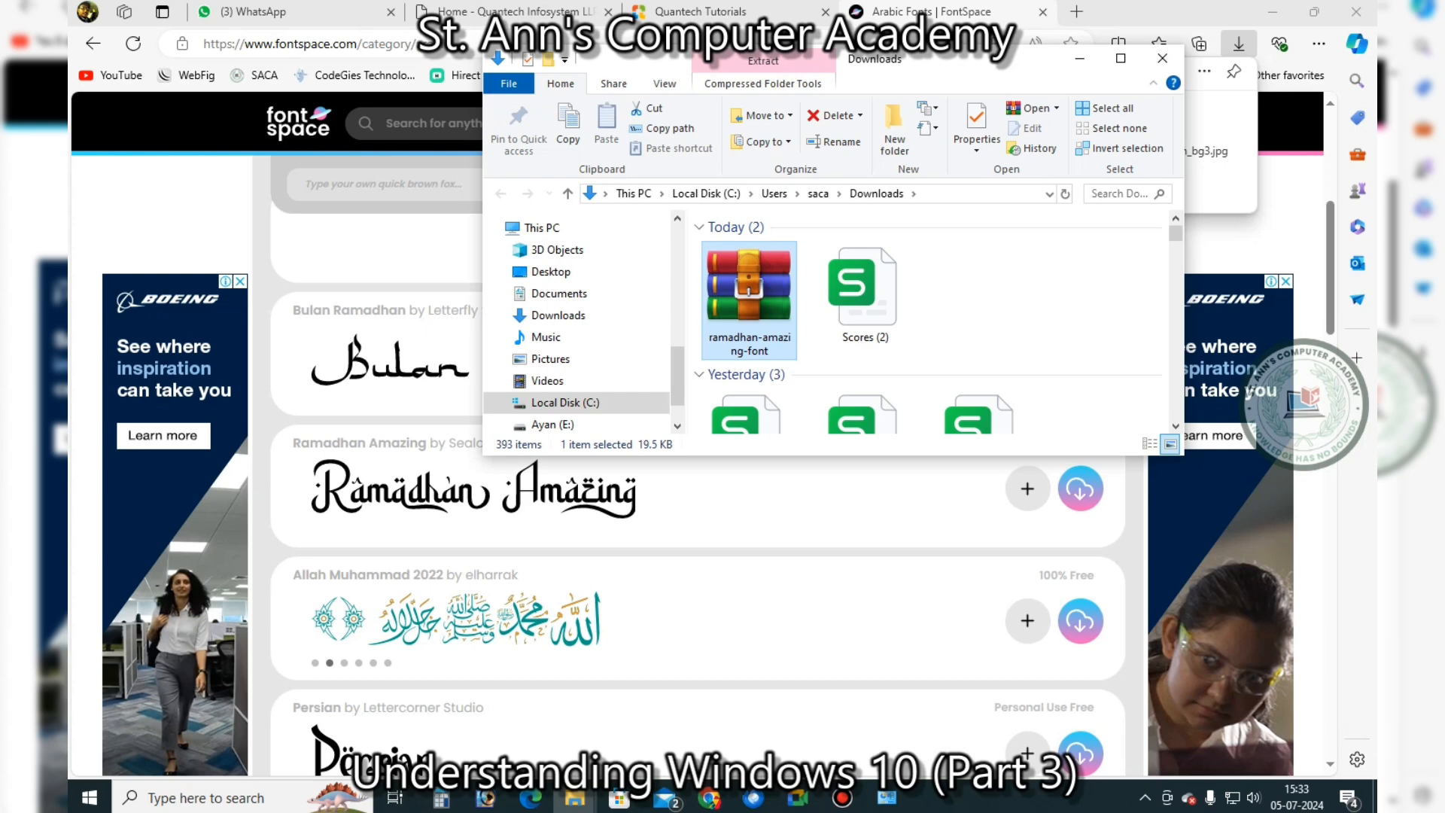
right_click(745, 302)
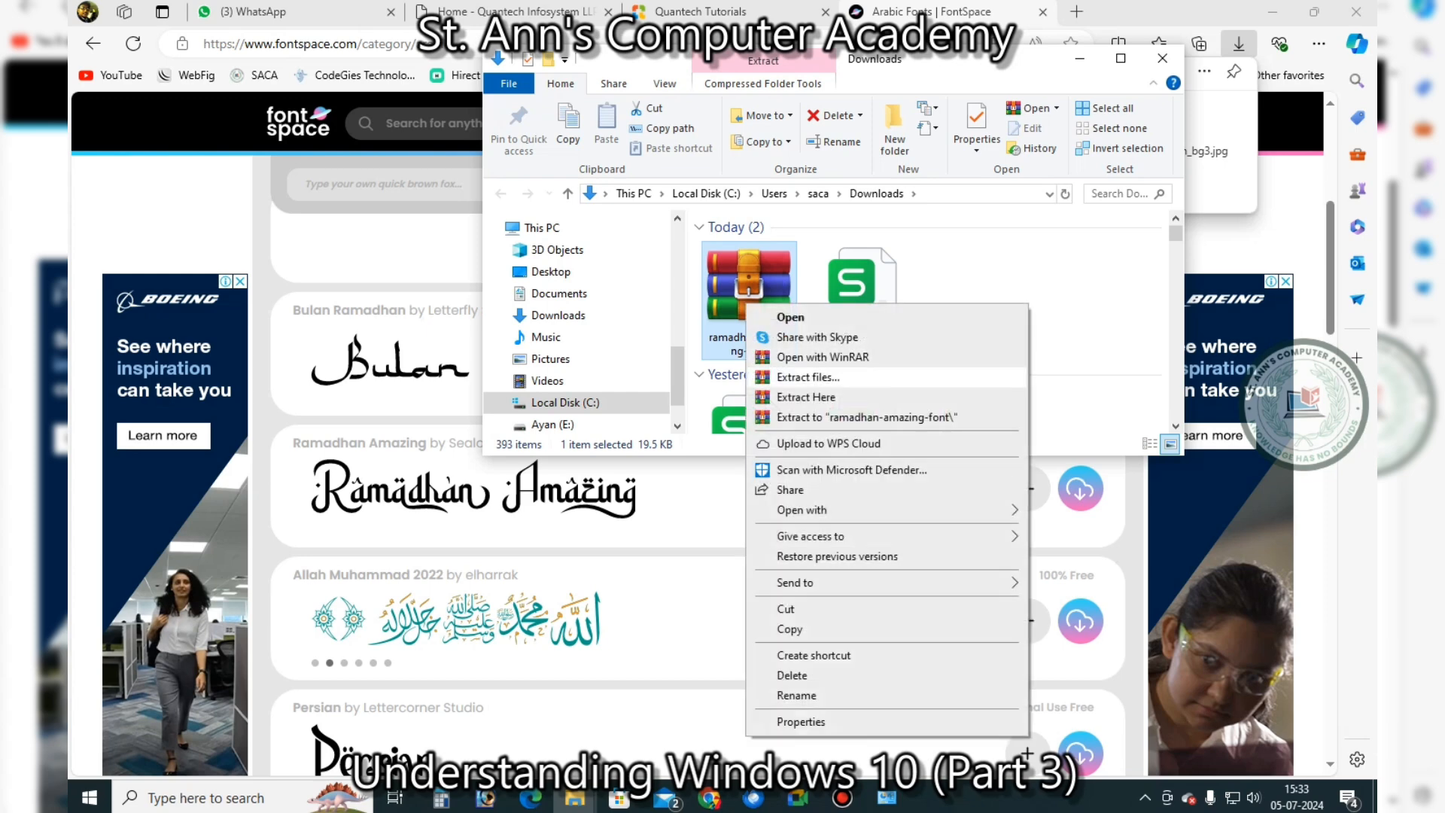
left_click(808, 377)
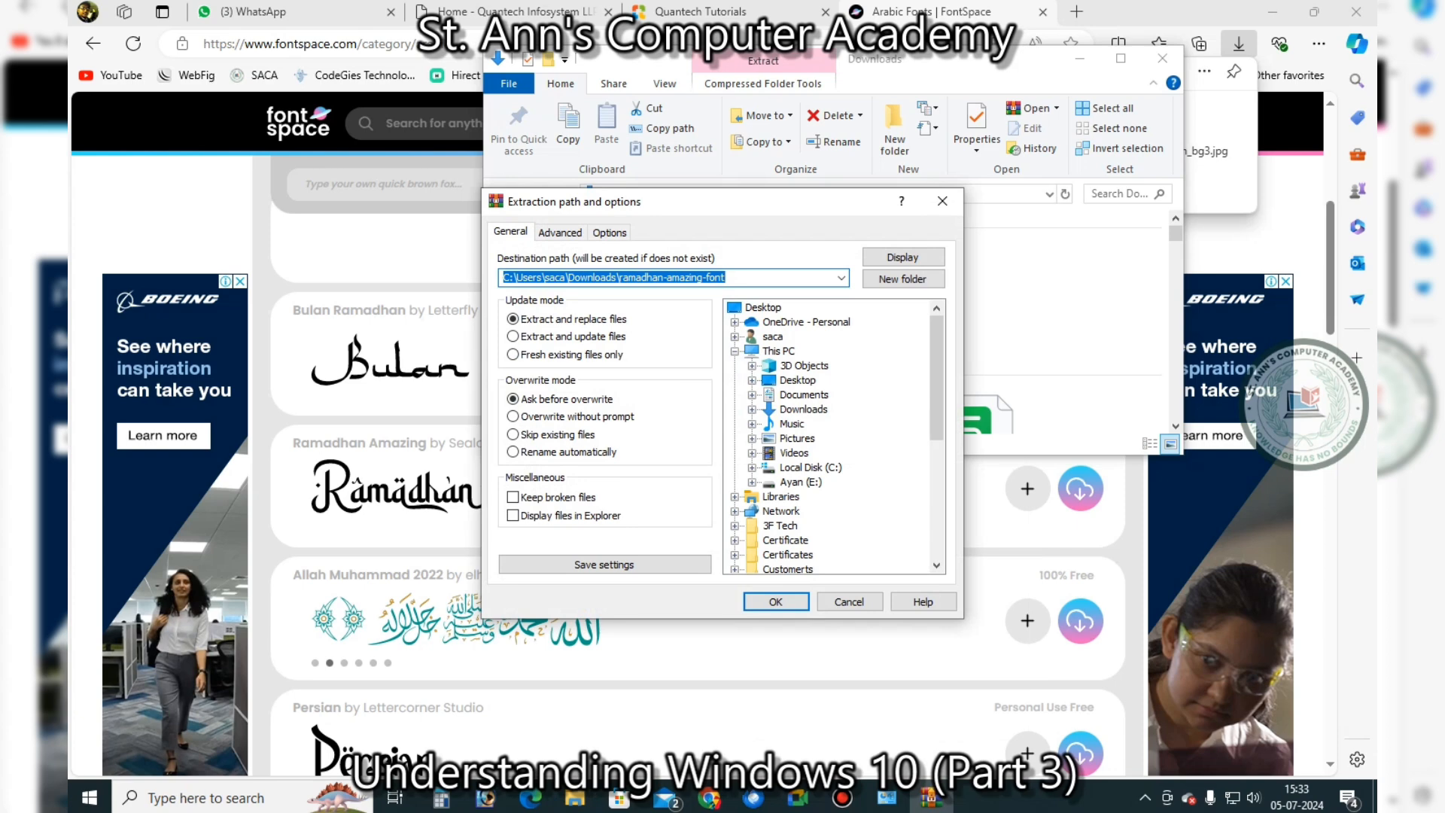
key("Return")
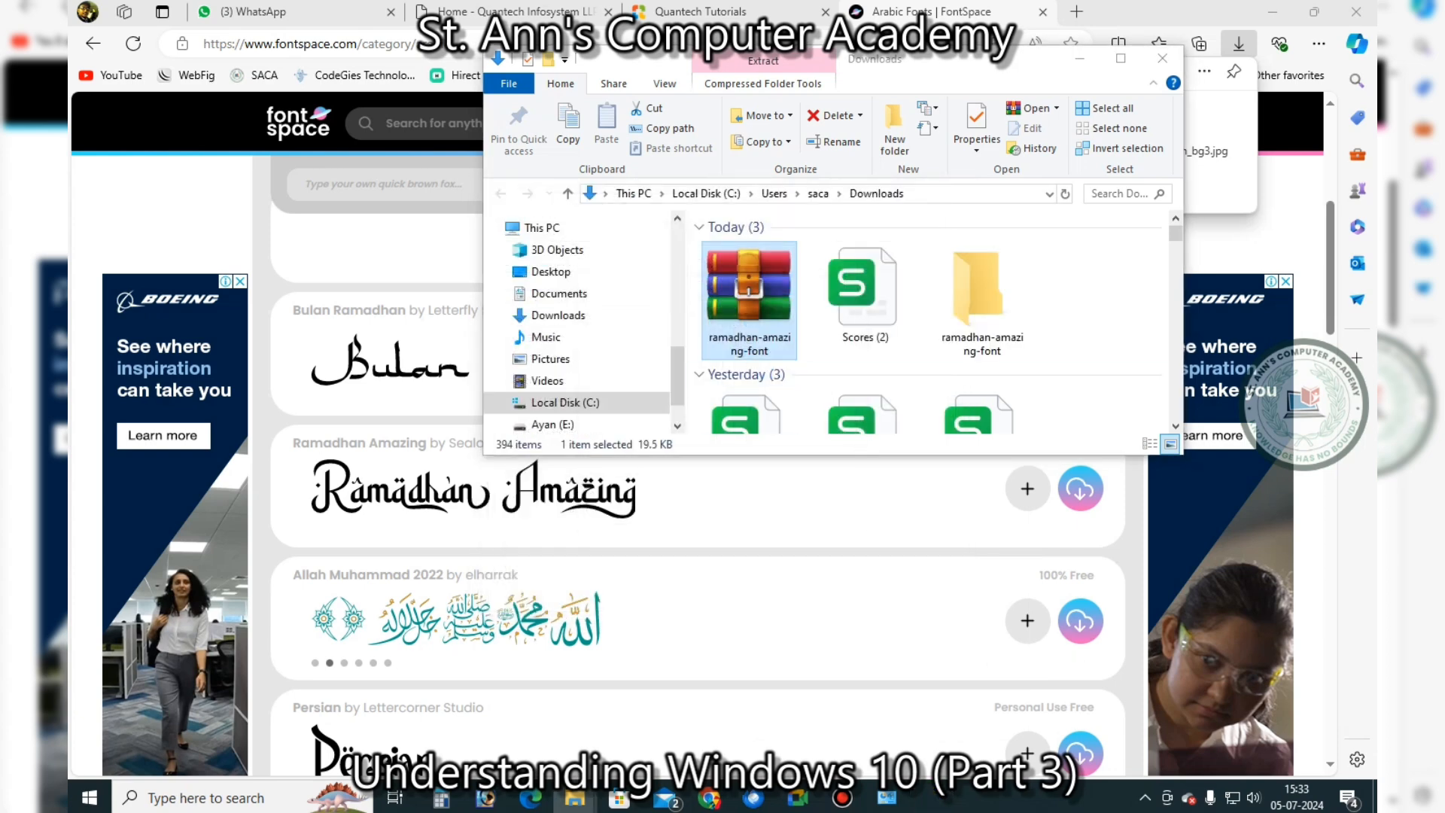
key("Return")
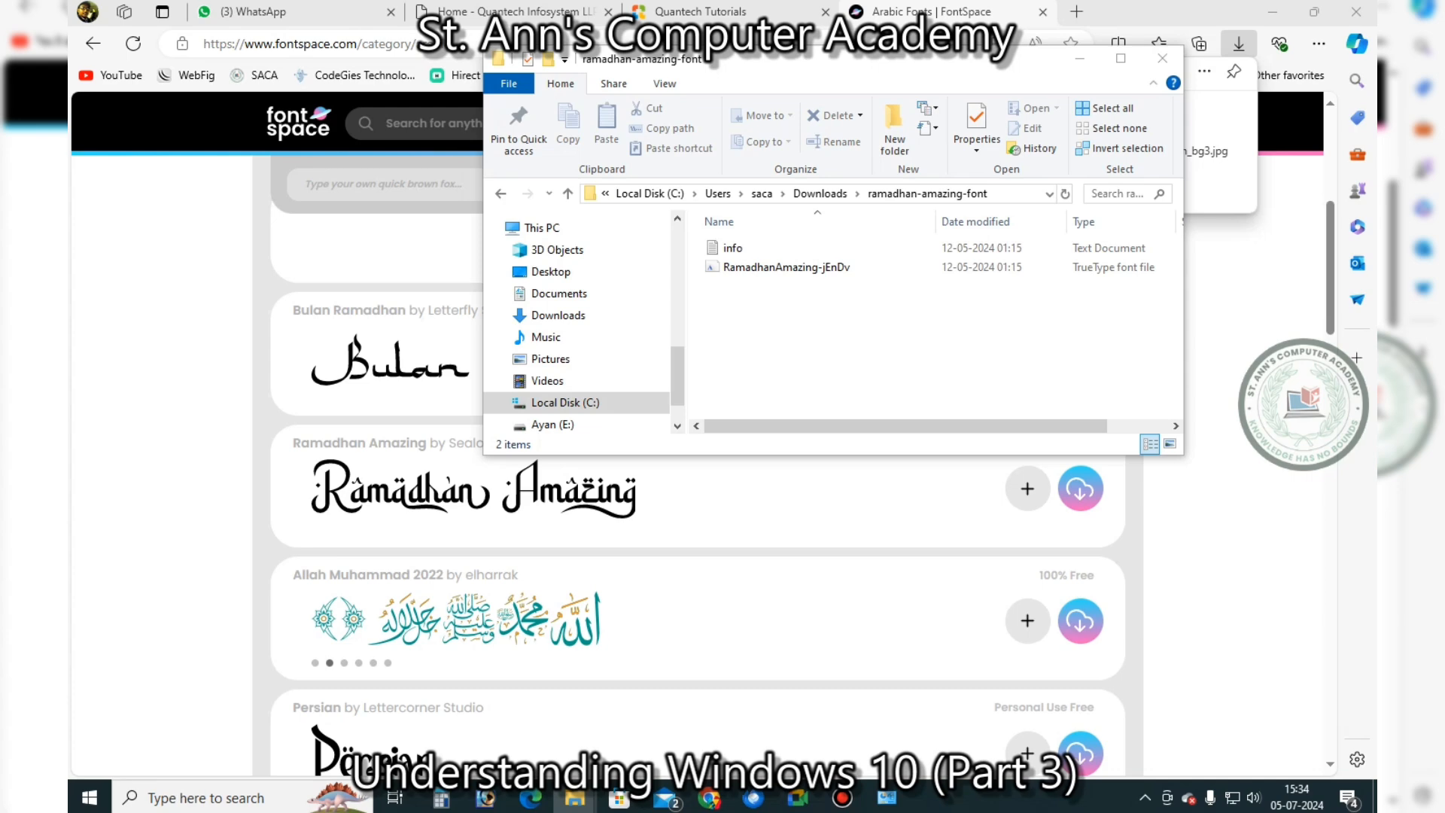
Install the RamadhanAmazing-jEnDv font file and close File Explorer
left_click(787, 267)
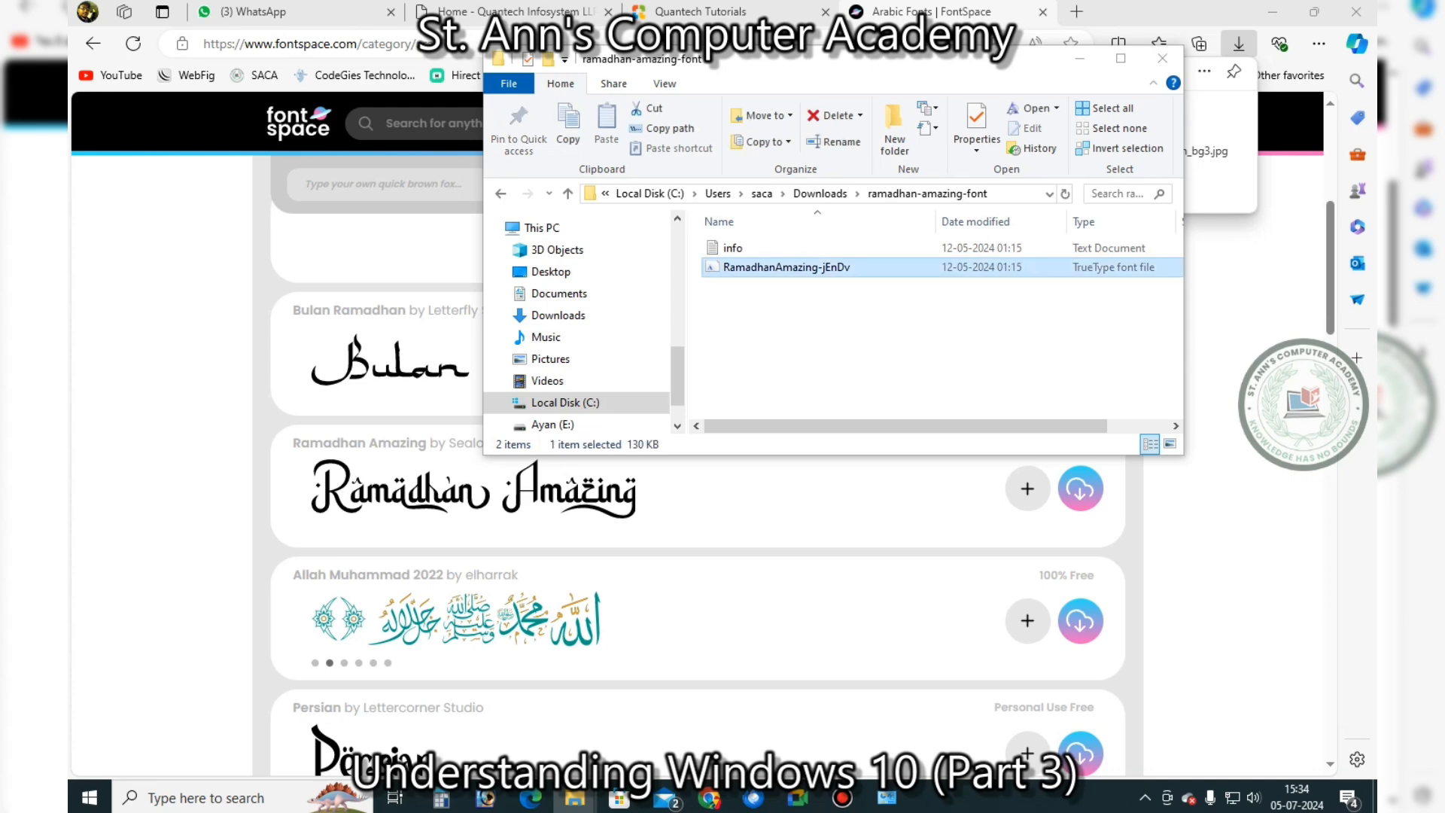
right_click(744, 267)
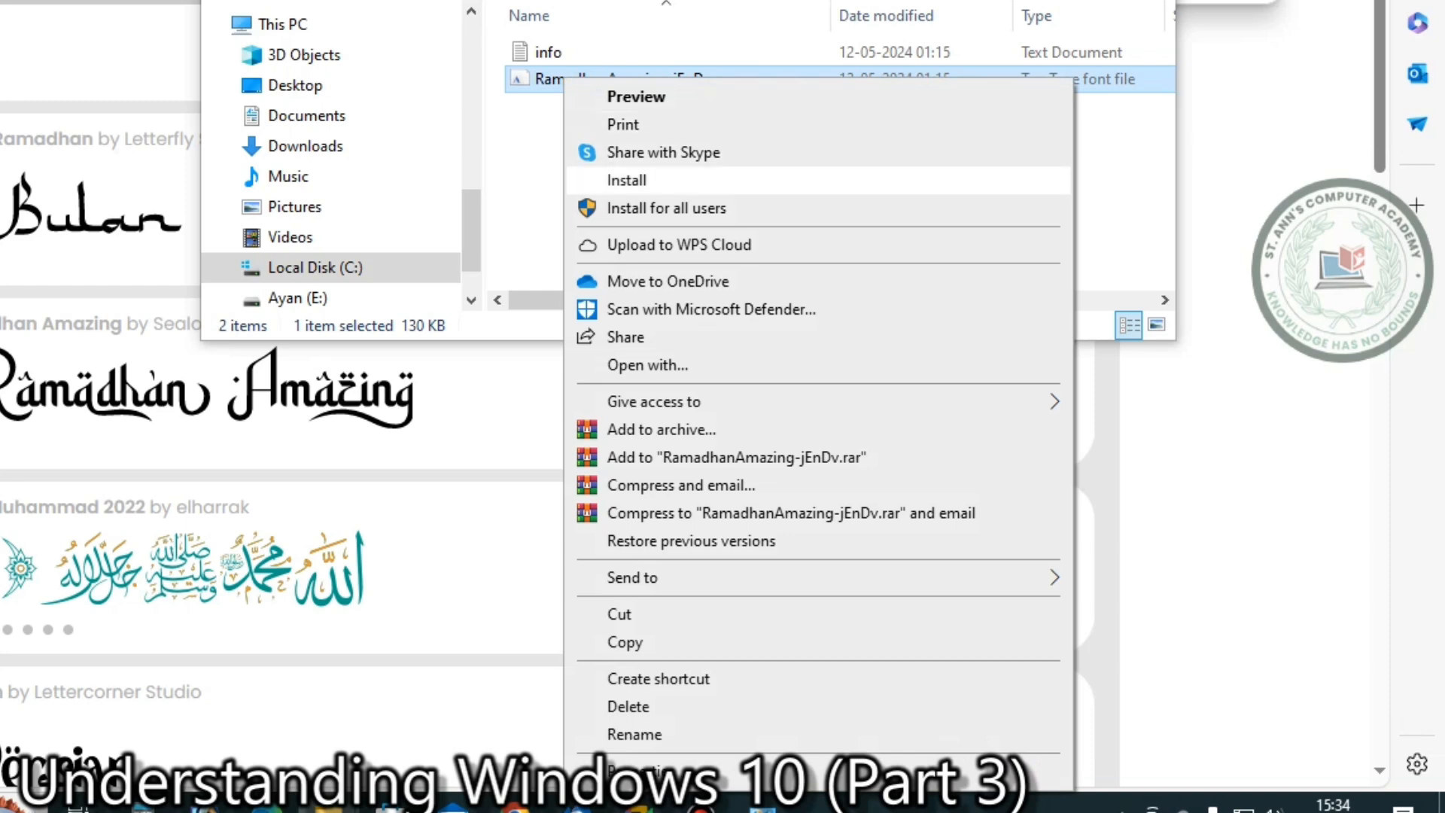
left_click(666, 208)
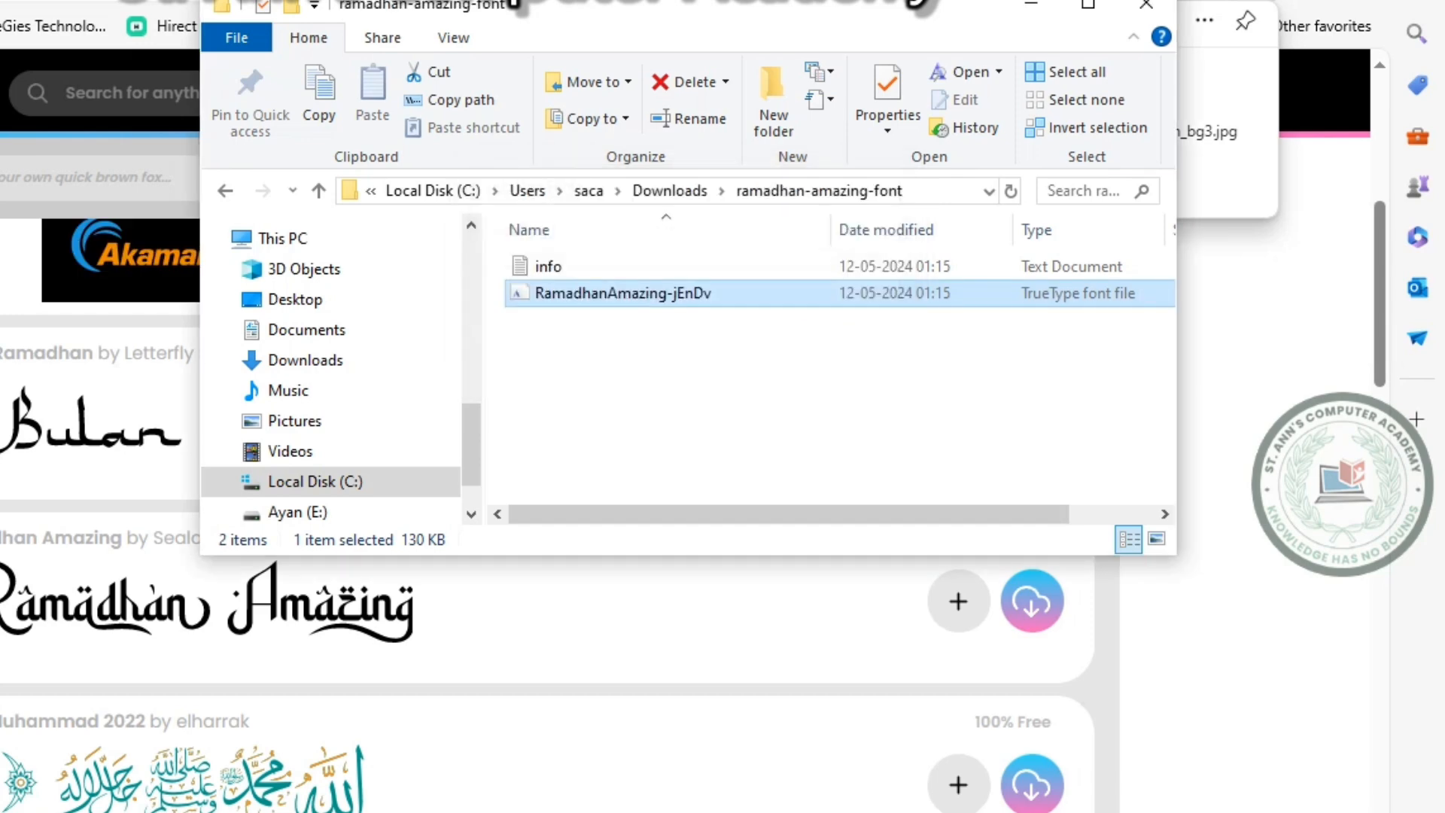
left_click(1147, 4)
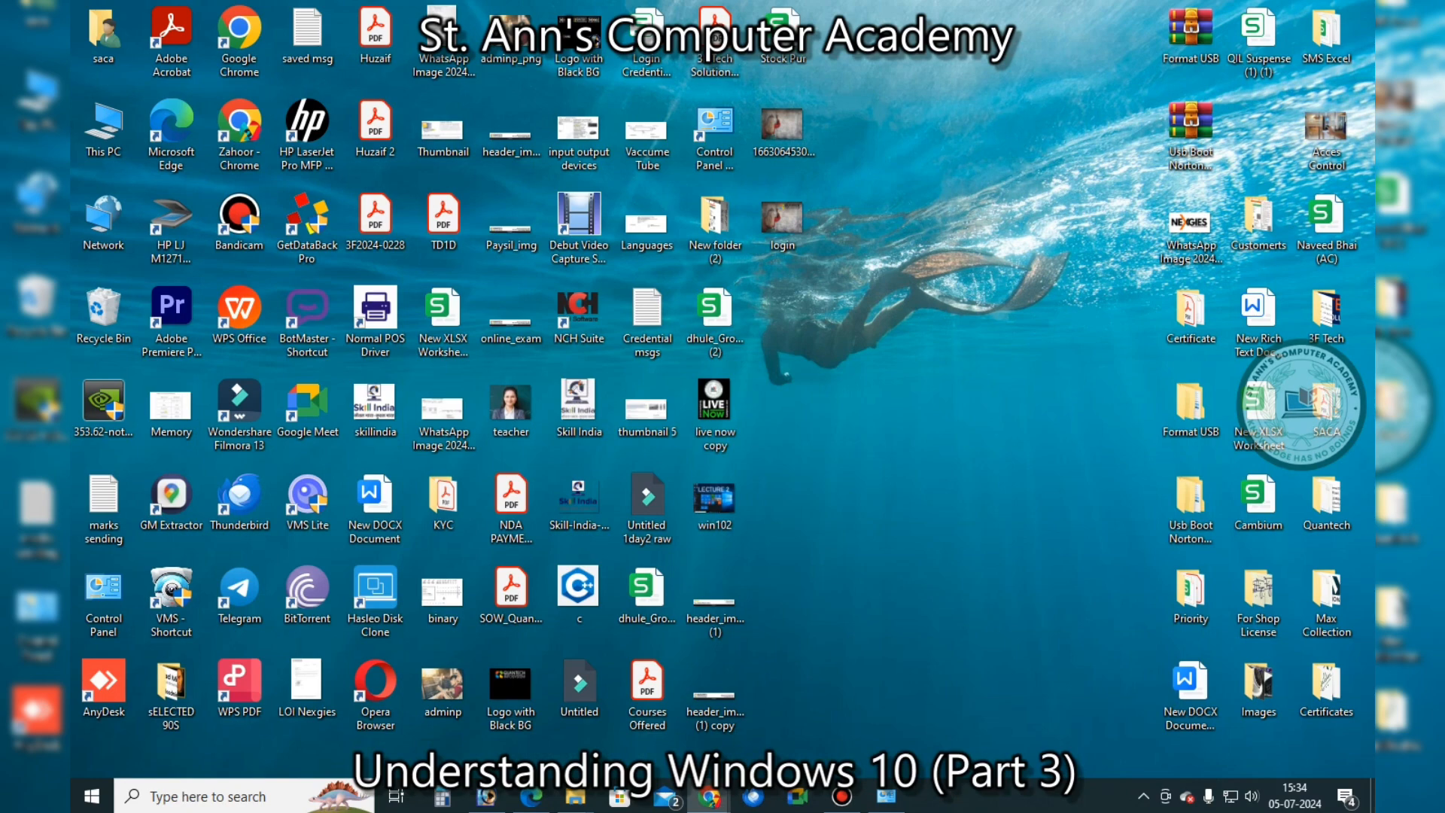
Create a new DOCX document from the desktop and set its font to Ramadhan Amazing
right_click(873, 359)
mouse_move(913, 510)
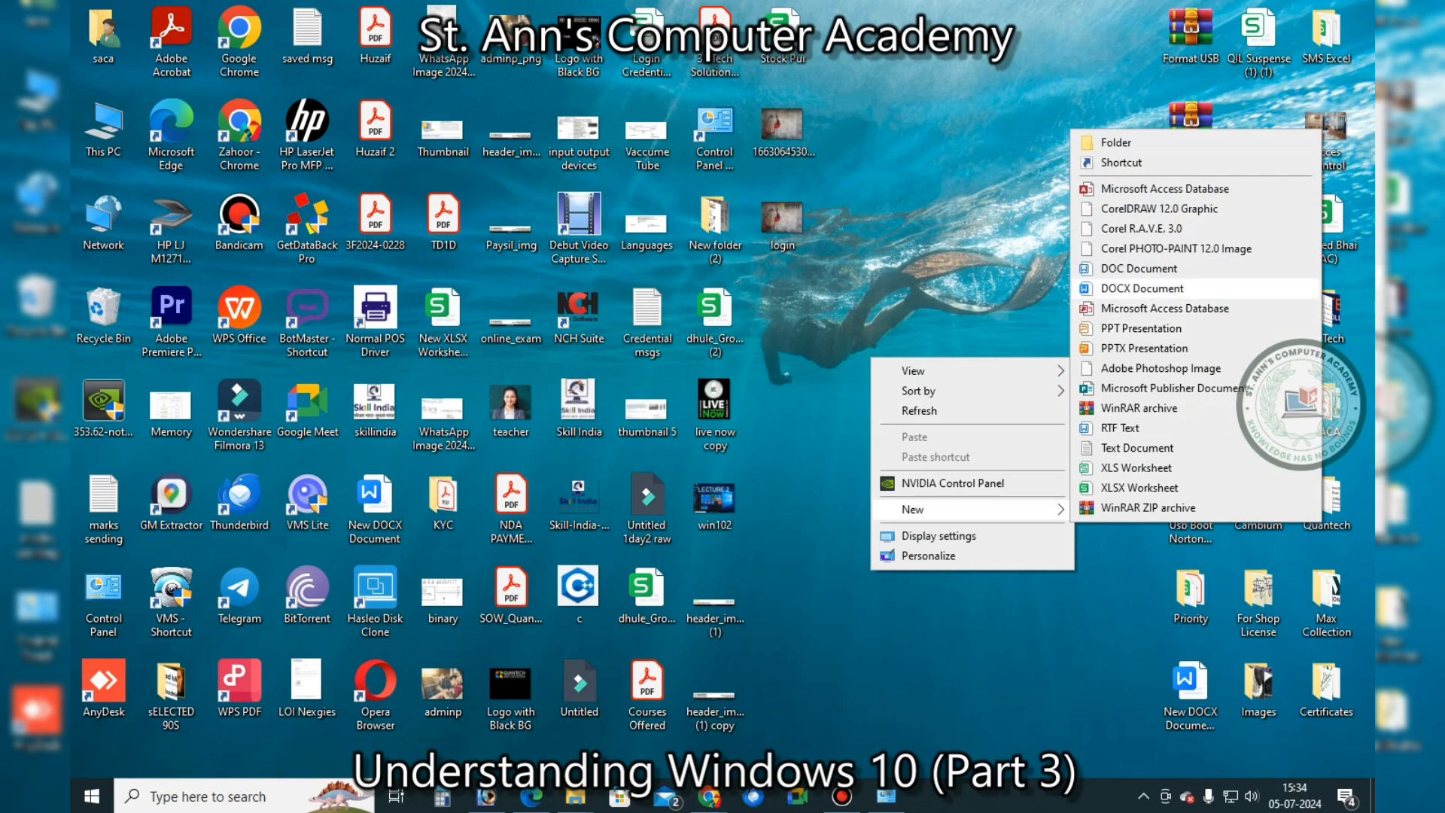
left_click(1142, 288)
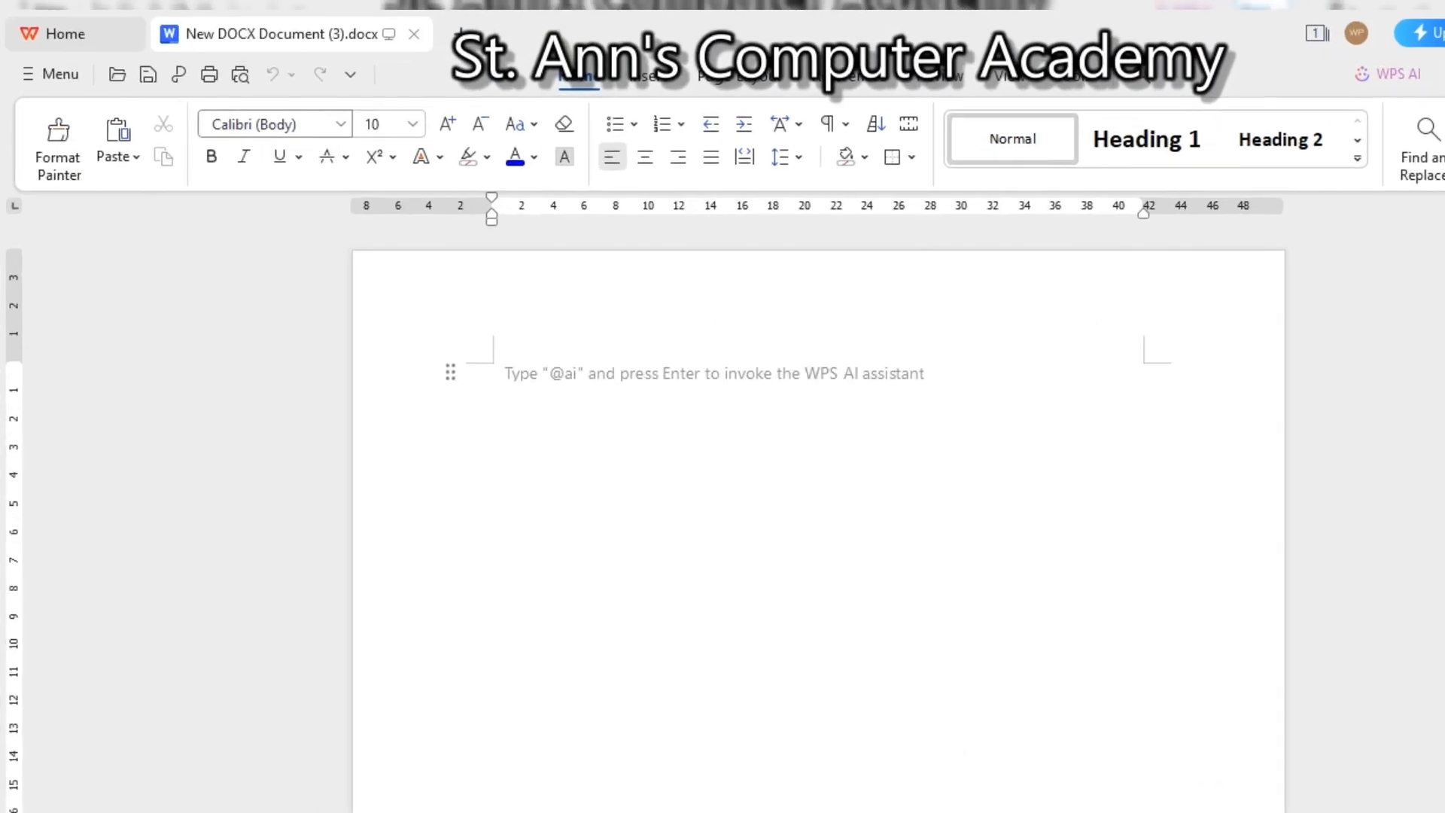
left_click(263, 124)
type("rama")
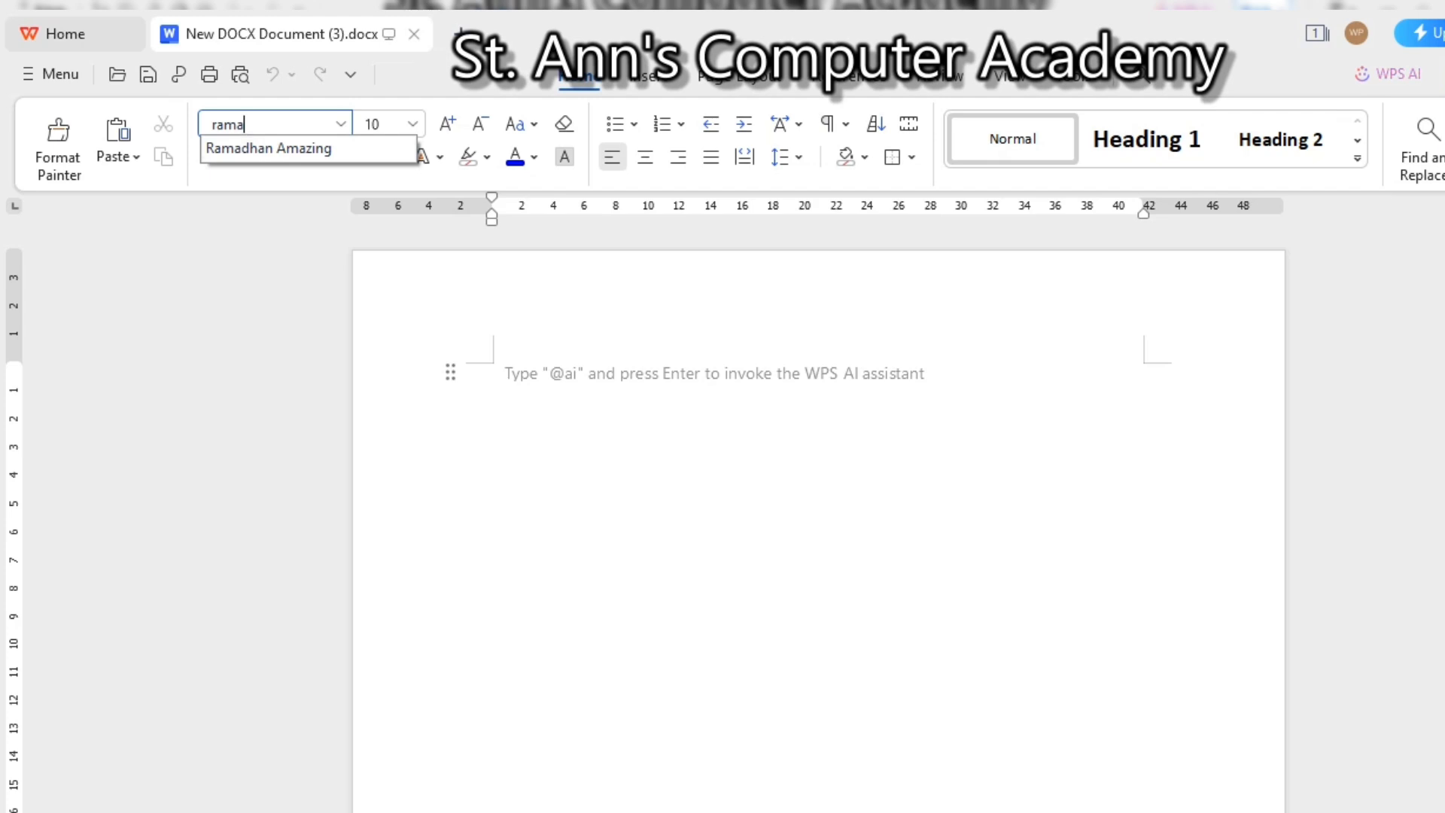
key("Return")
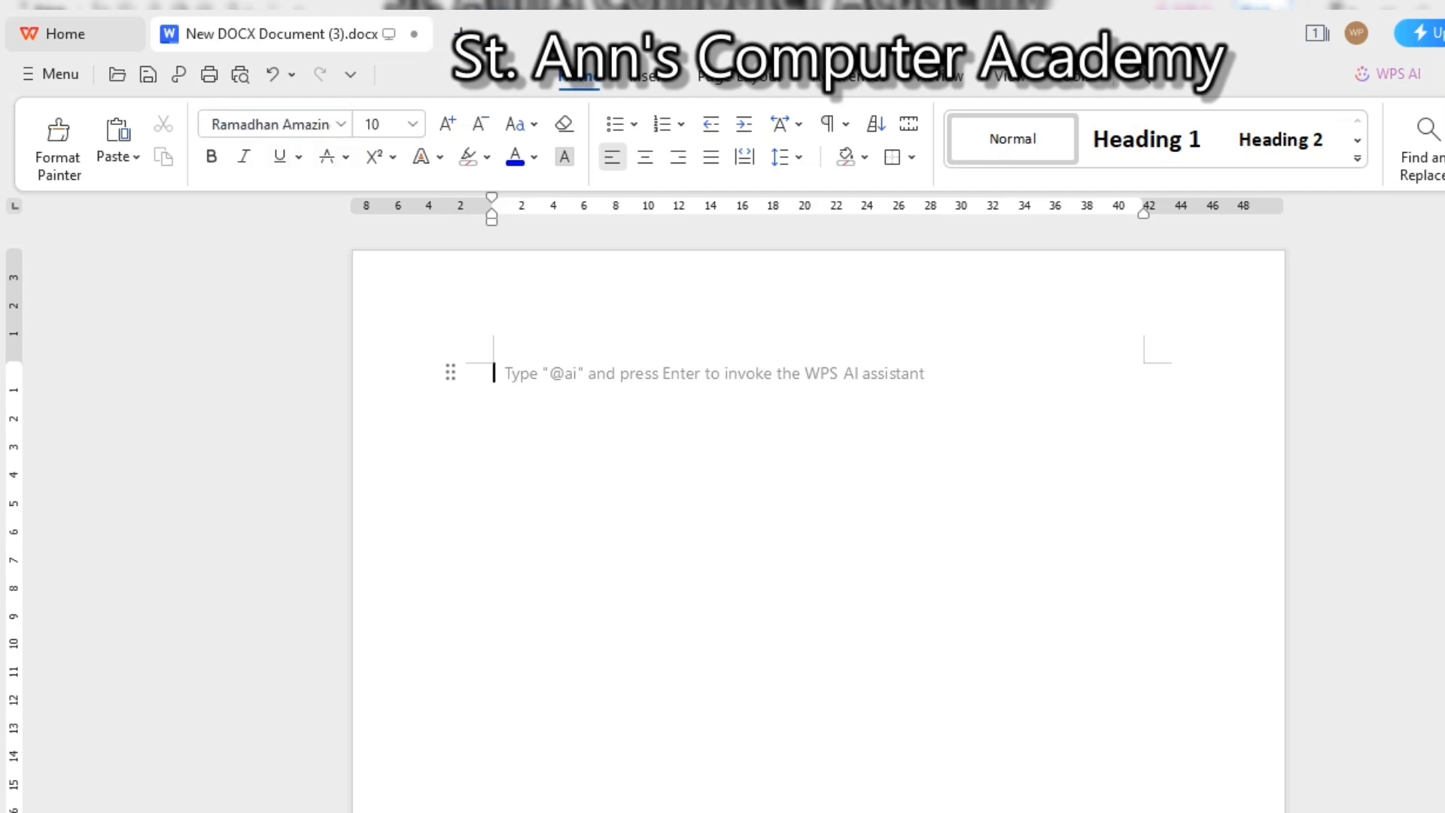
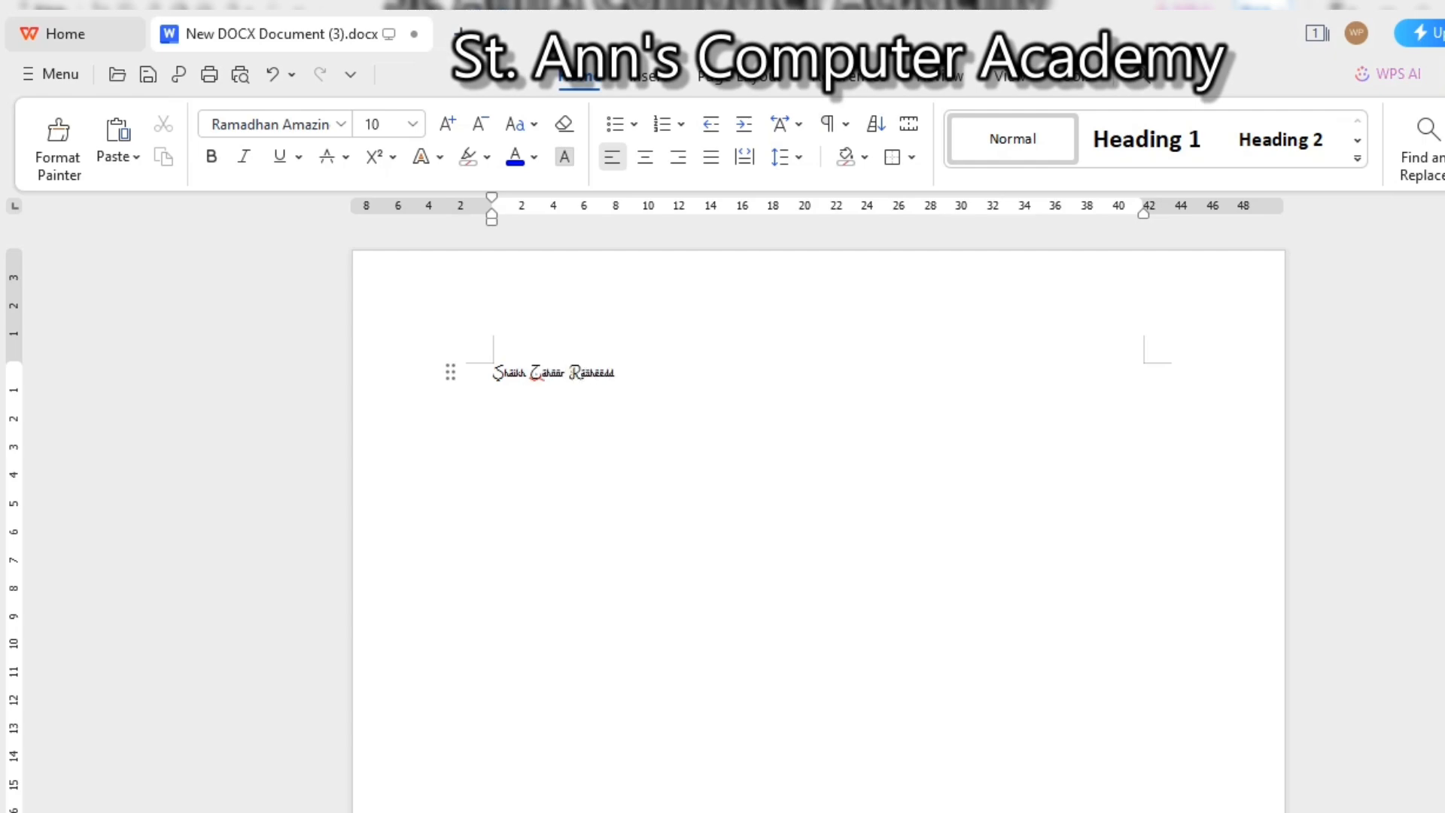
Type a person's full name, enlarge it to 48 pt, and delete the extra trailing 'd'
key("ctrl+a")
key("ctrl+]")
key("ctrl+]")
key("ctrl+]")
key("ctrl+]")
key("ctrl+]")
key("ctrl+]")
key("ctrl+]")
key("ctrl+]")
key("ctrl+]")
key("ctrl+]")
key("ctrl+]")
key("ctrl+]")
key("ctrl+]")
left_click(842, 412)
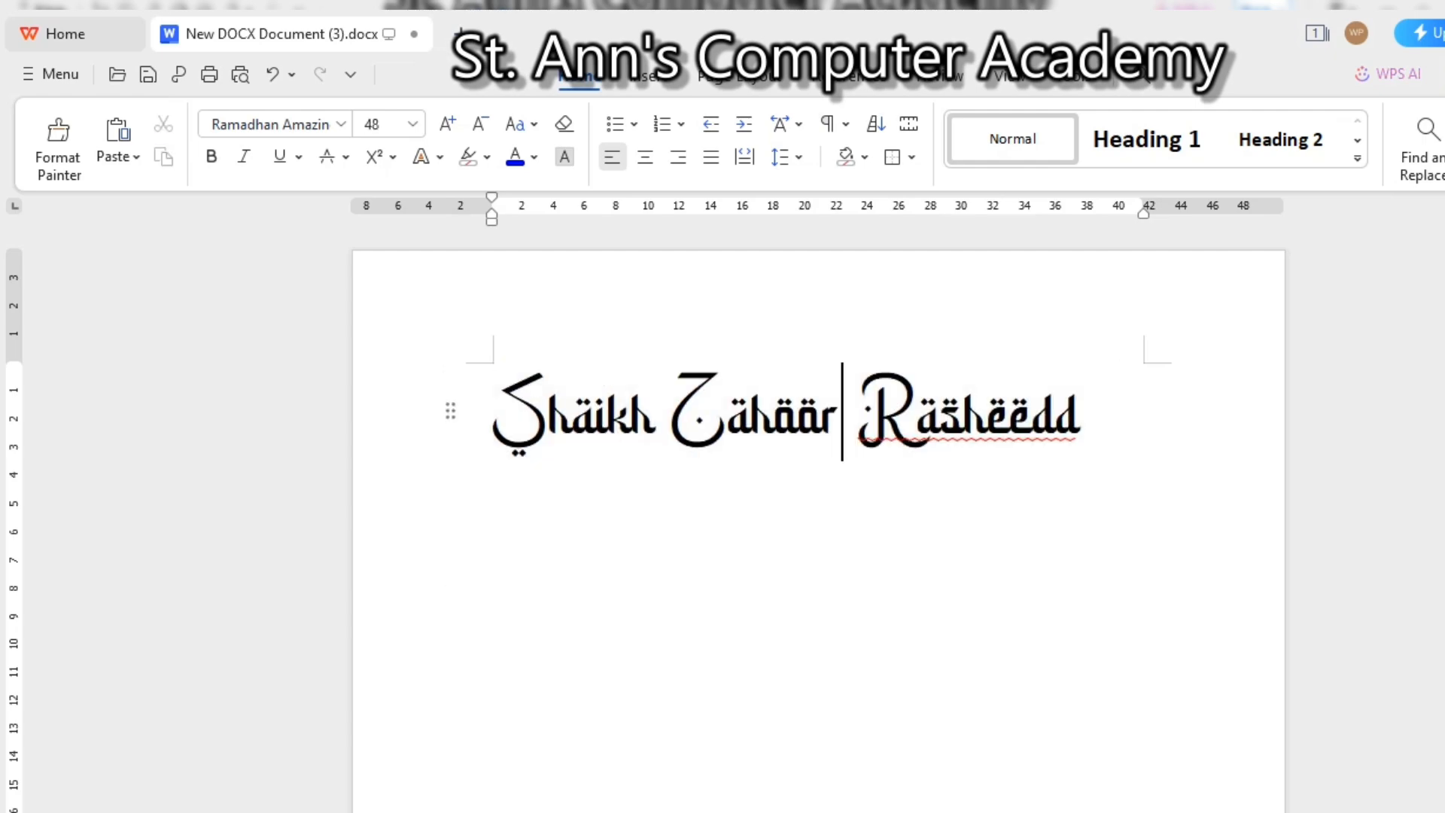
left_click(1082, 412)
key("BackSpace")
left_click(632, 412)
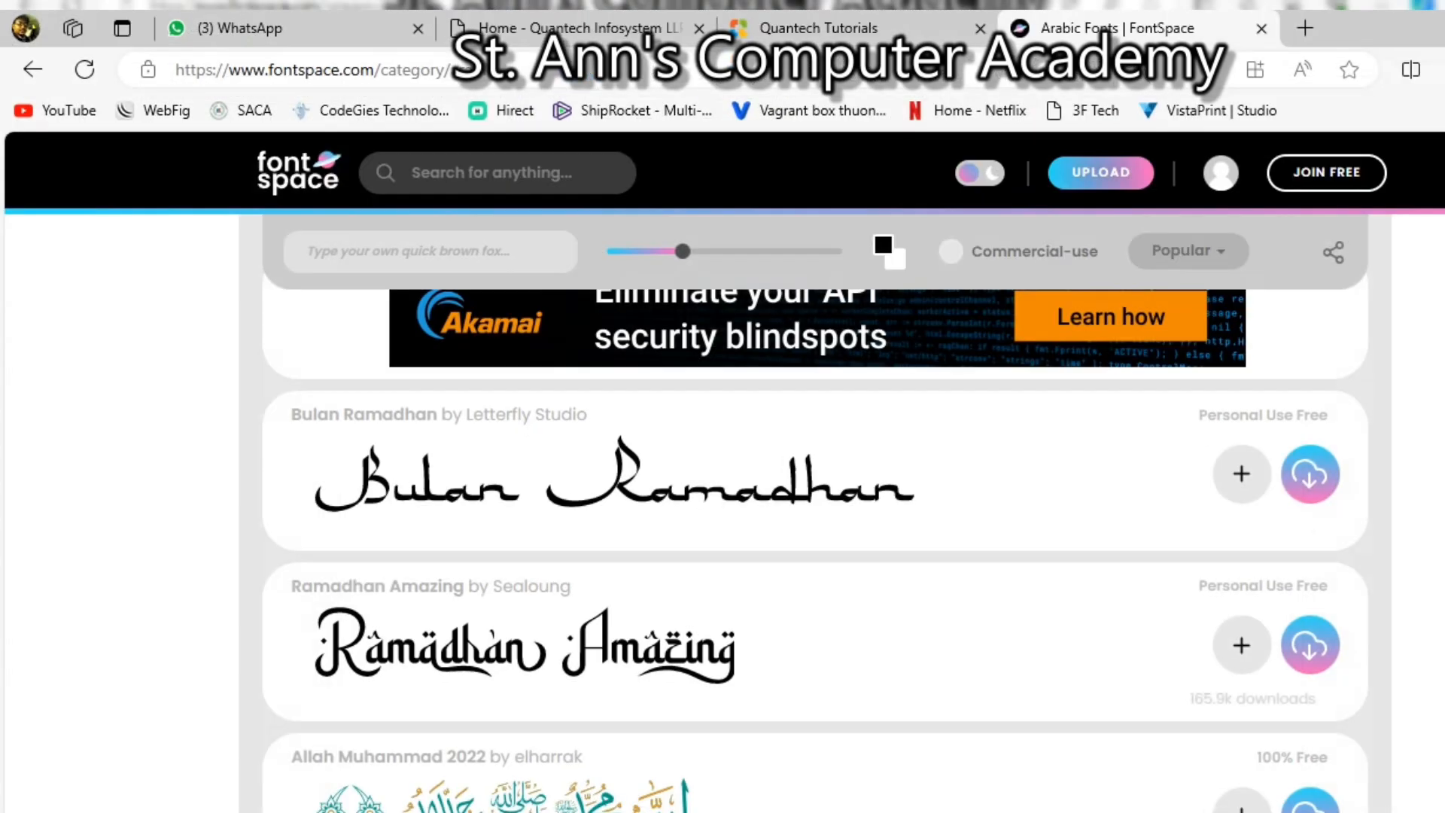
Download benegraphic.zip from 1001 Fonts and extract it in the Downloads folder
scroll(812, 467, "up", 10)
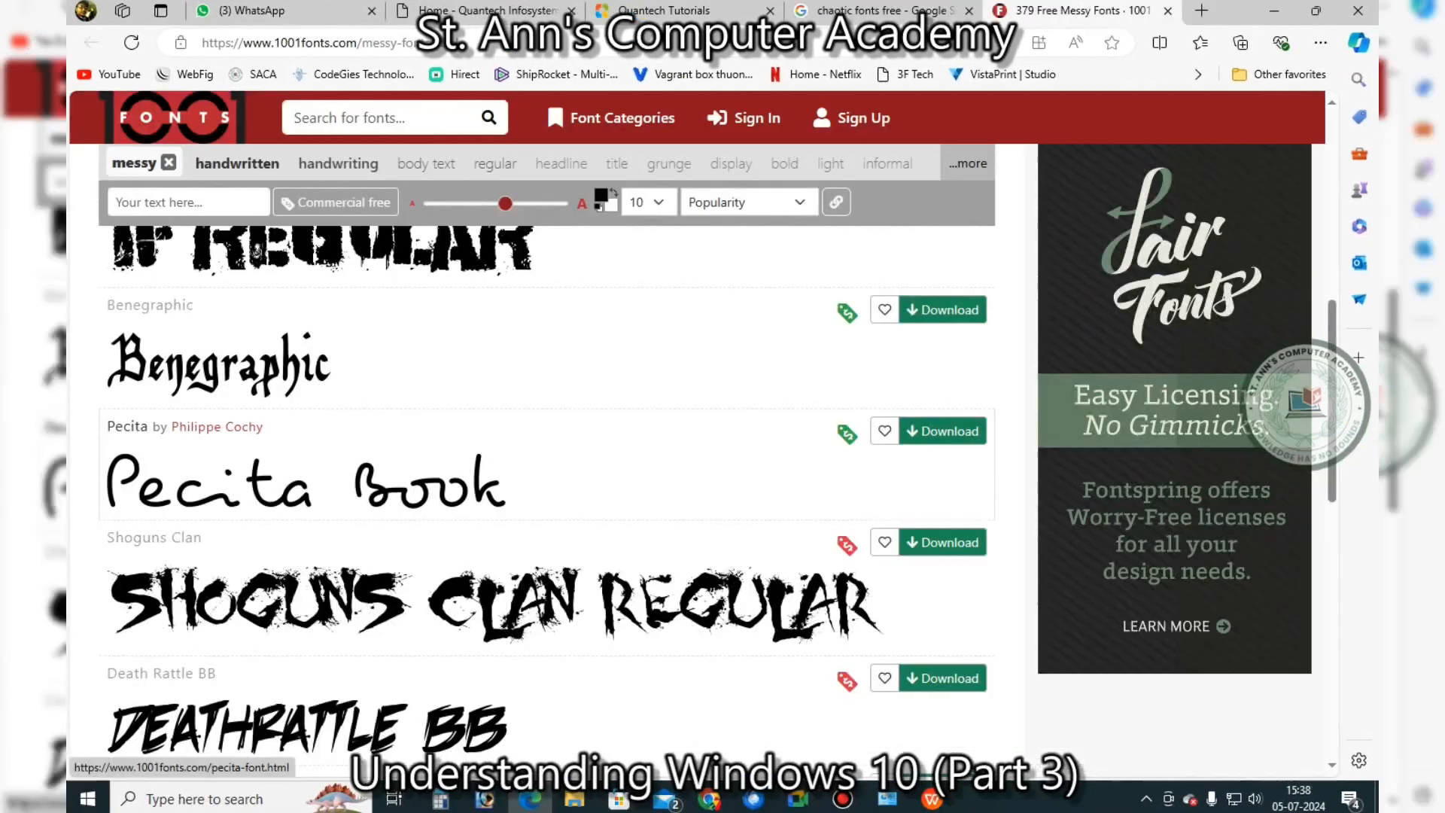
scroll(376, 436, "up", 1)
left_click(942, 402)
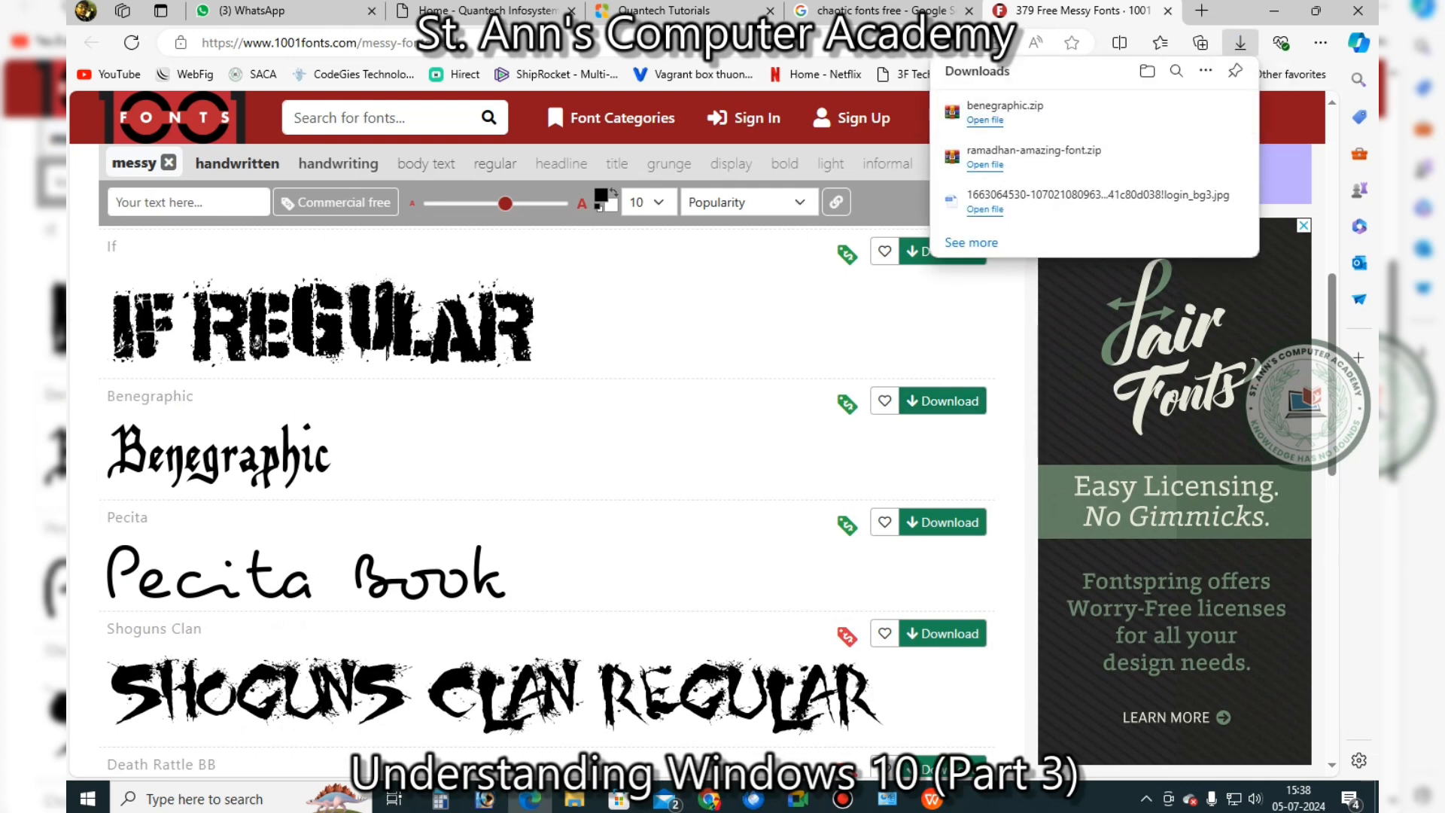
left_click(1178, 111)
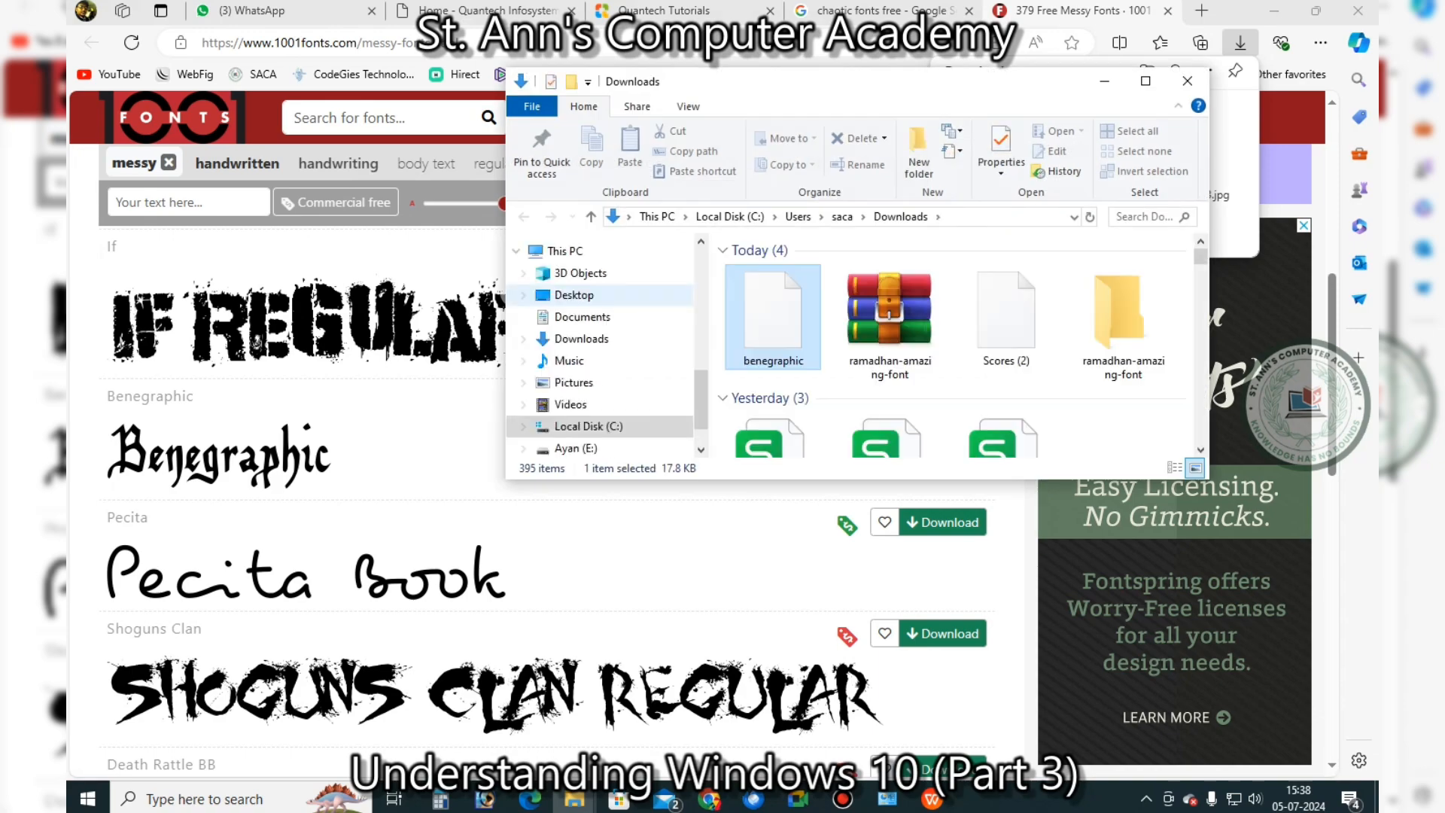
right_click(766, 327)
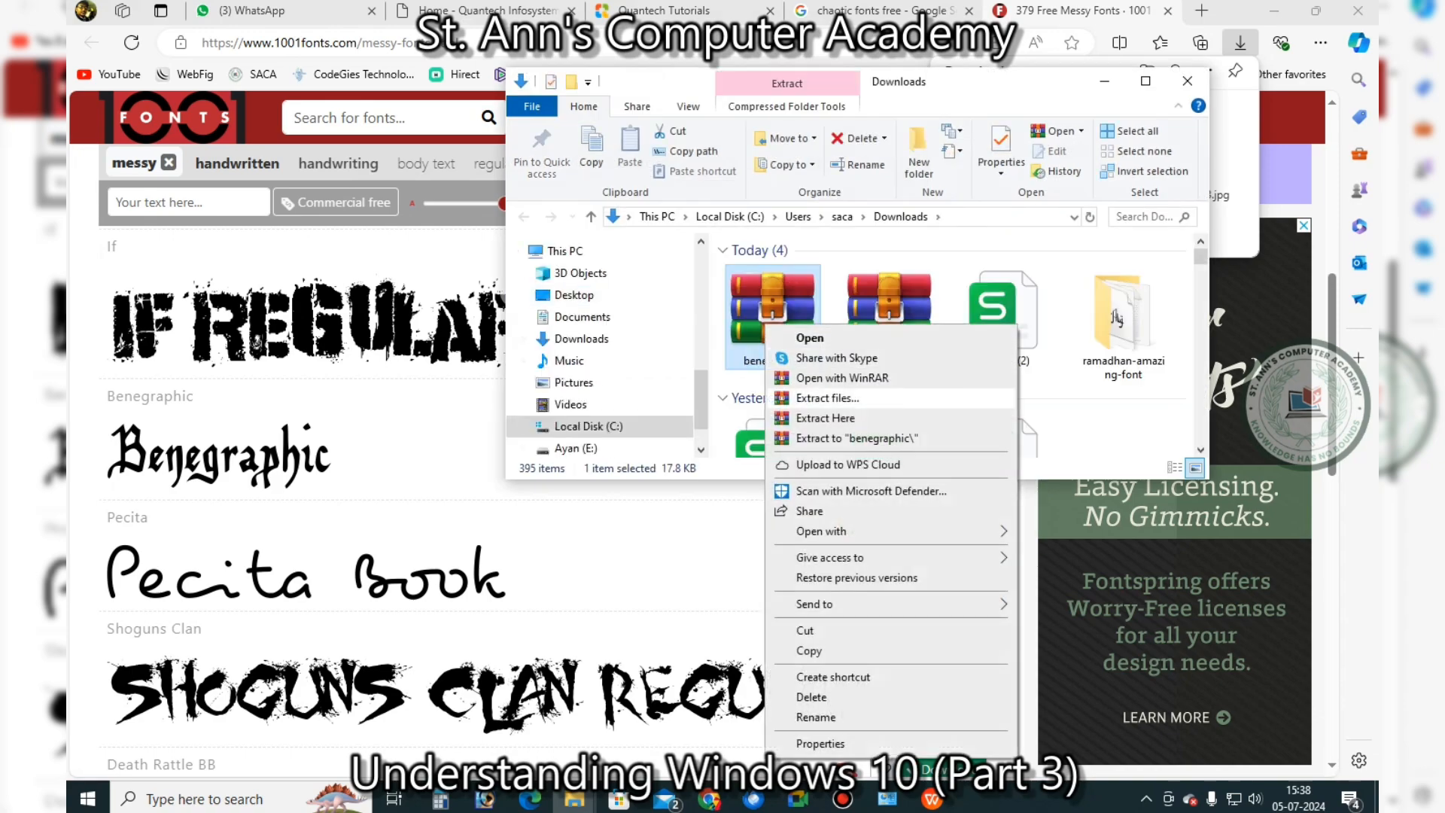
left_click(827, 397)
left_click(776, 602)
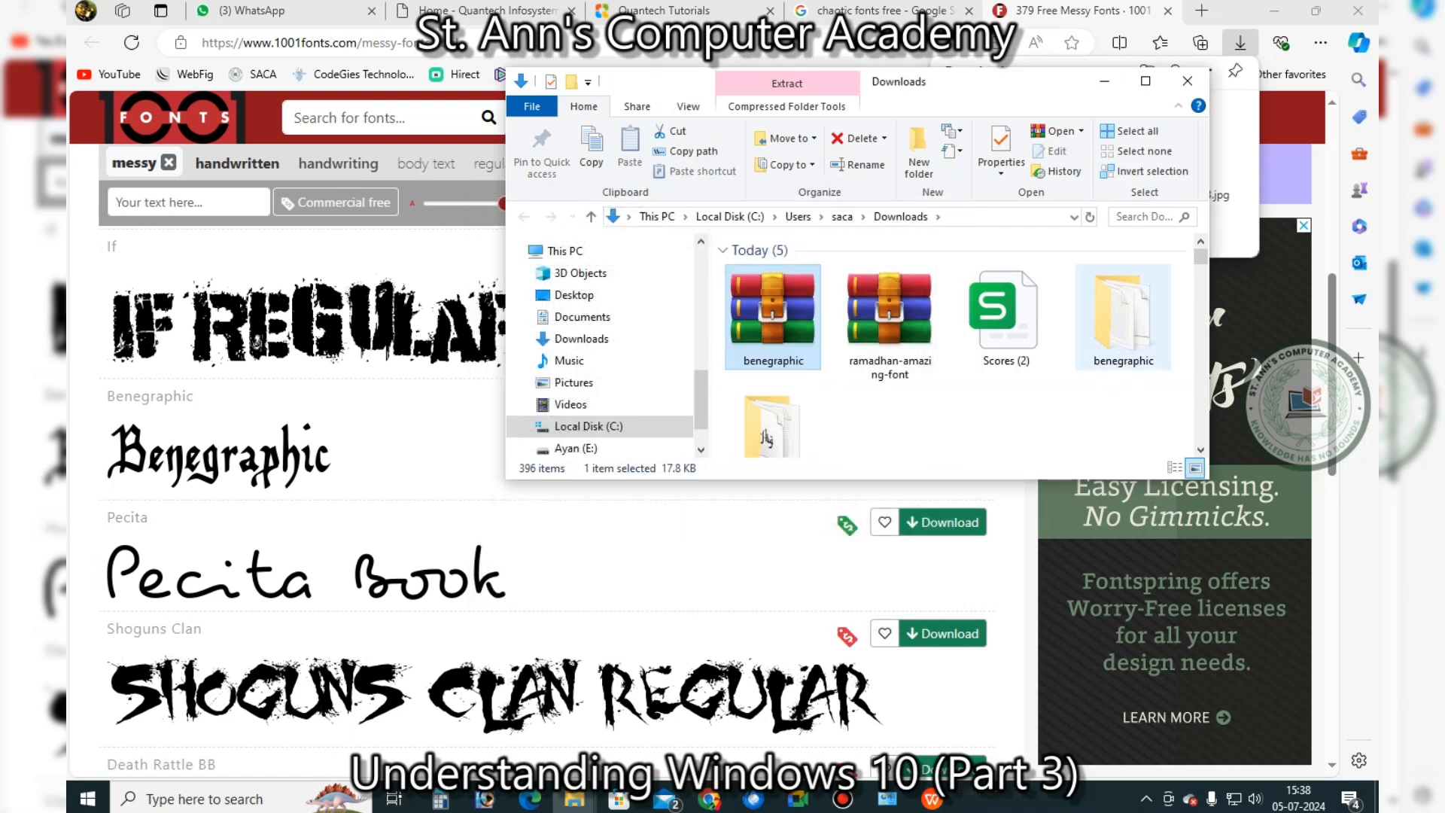
Install the Benegraphic font for all users and close the Downloads window
double_click(1123, 318)
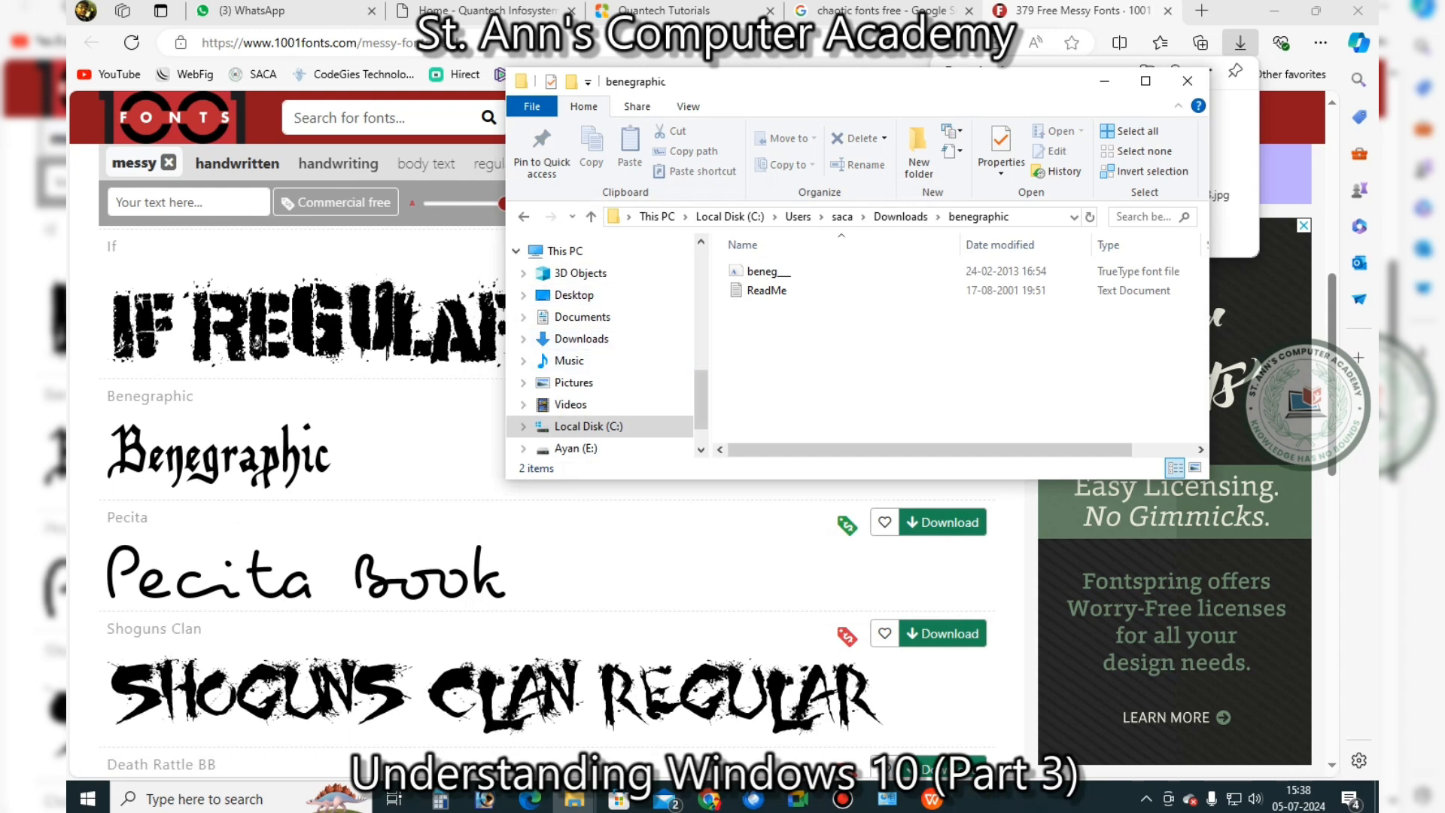
left_click(769, 271)
right_click(750, 269)
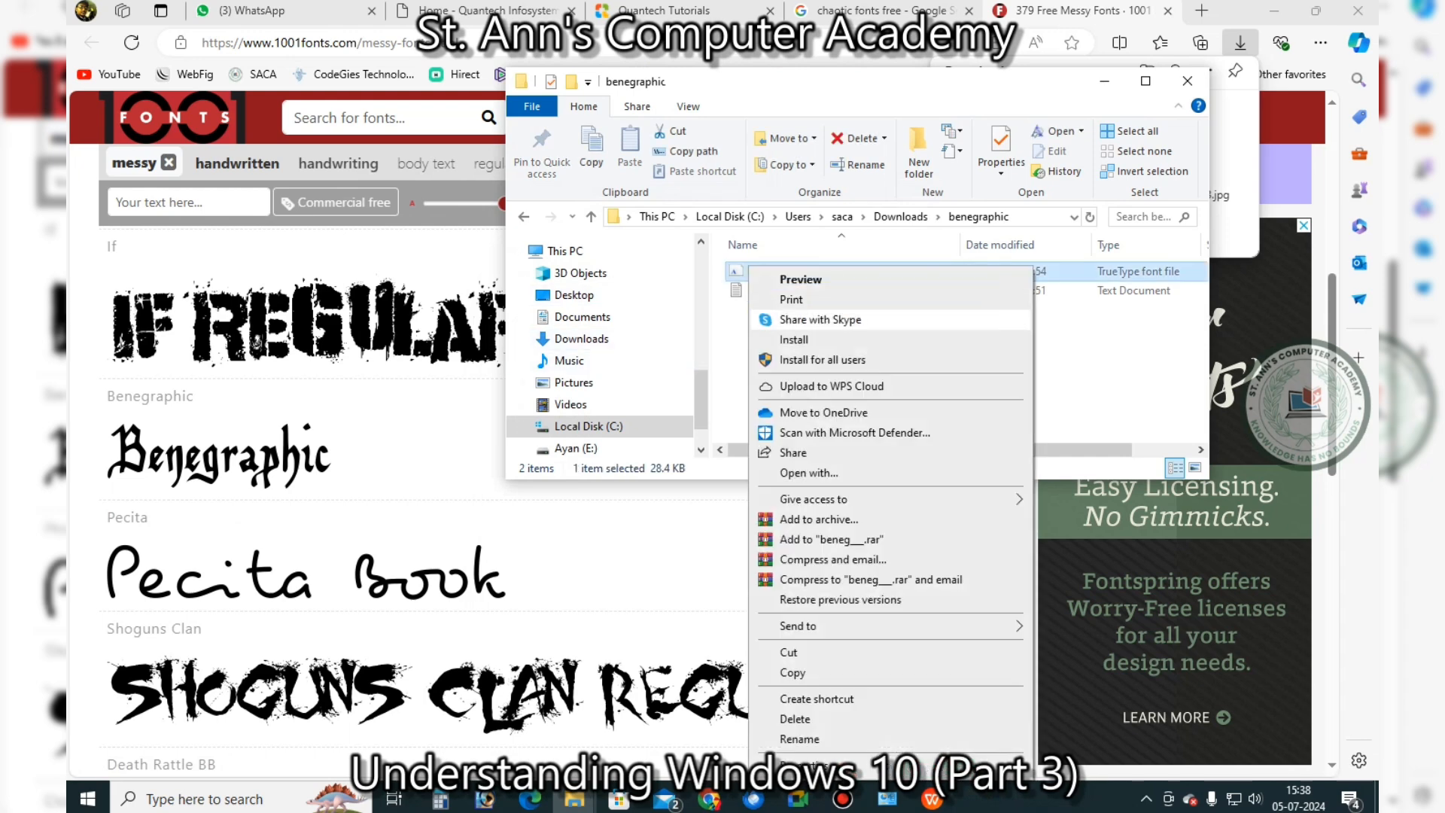
left_click(827, 360)
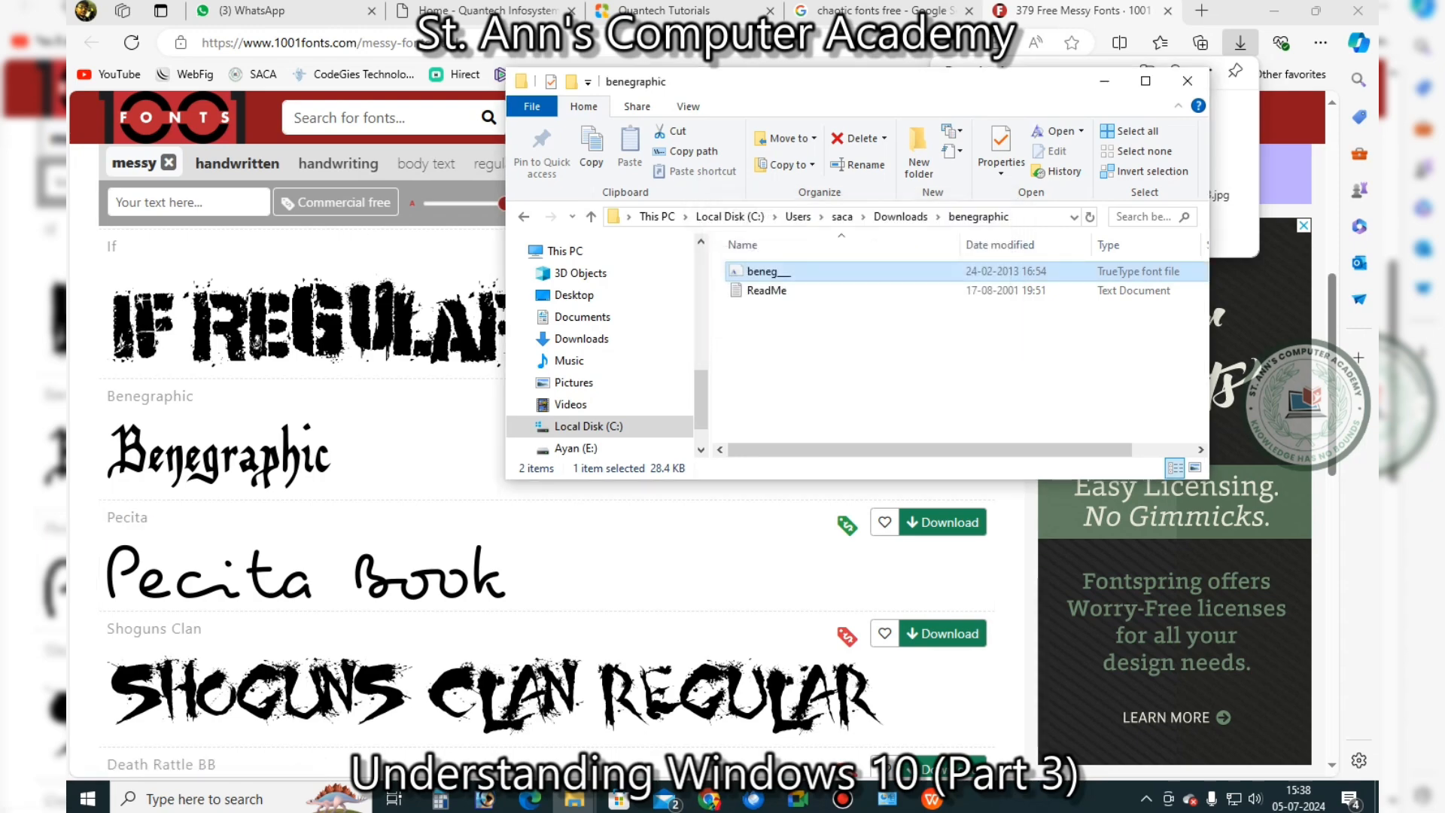
left_click(1187, 81)
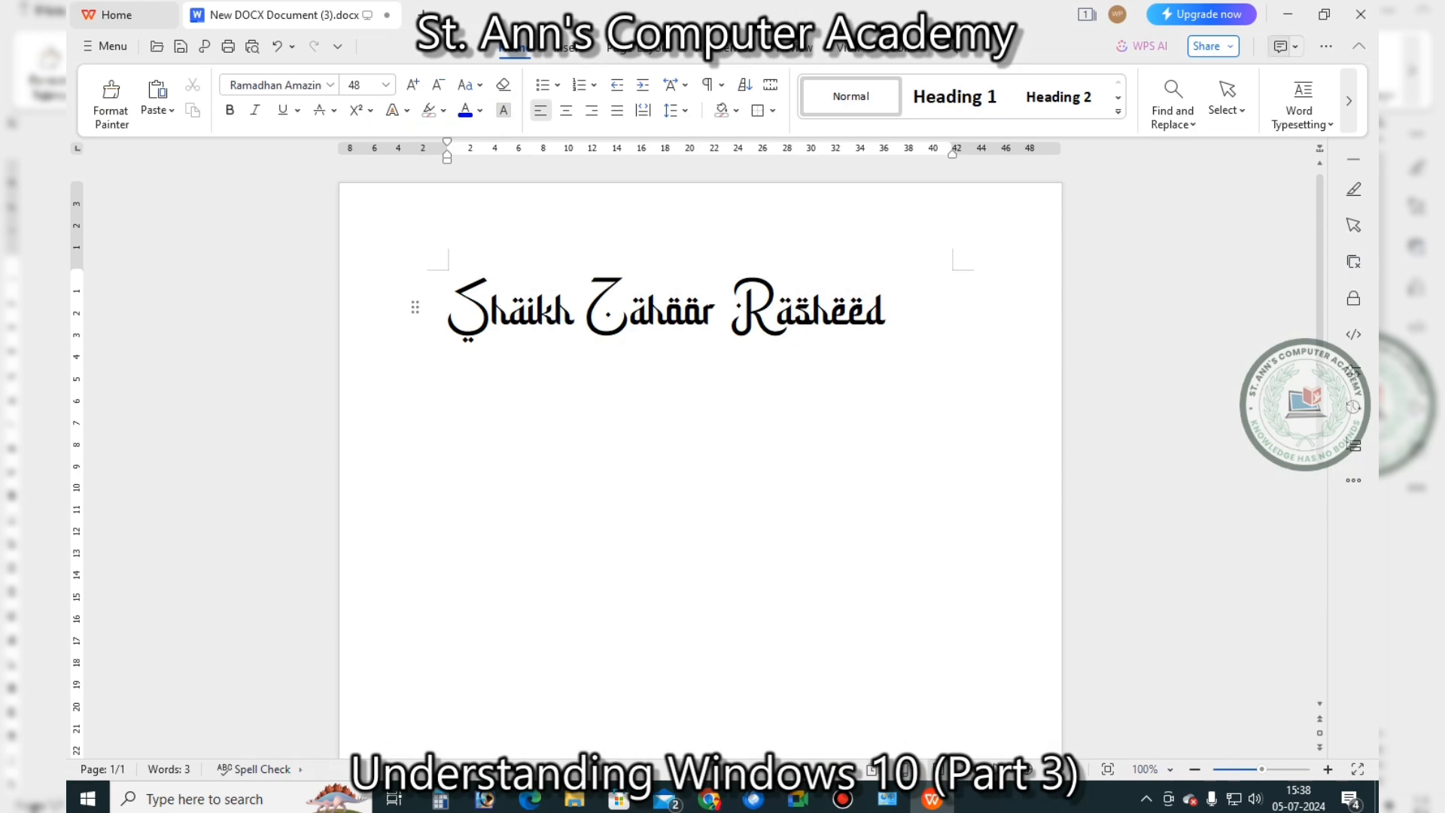
Close the document without saving, then reopen the blank New DOCX Document (3)
left_click(1360, 13)
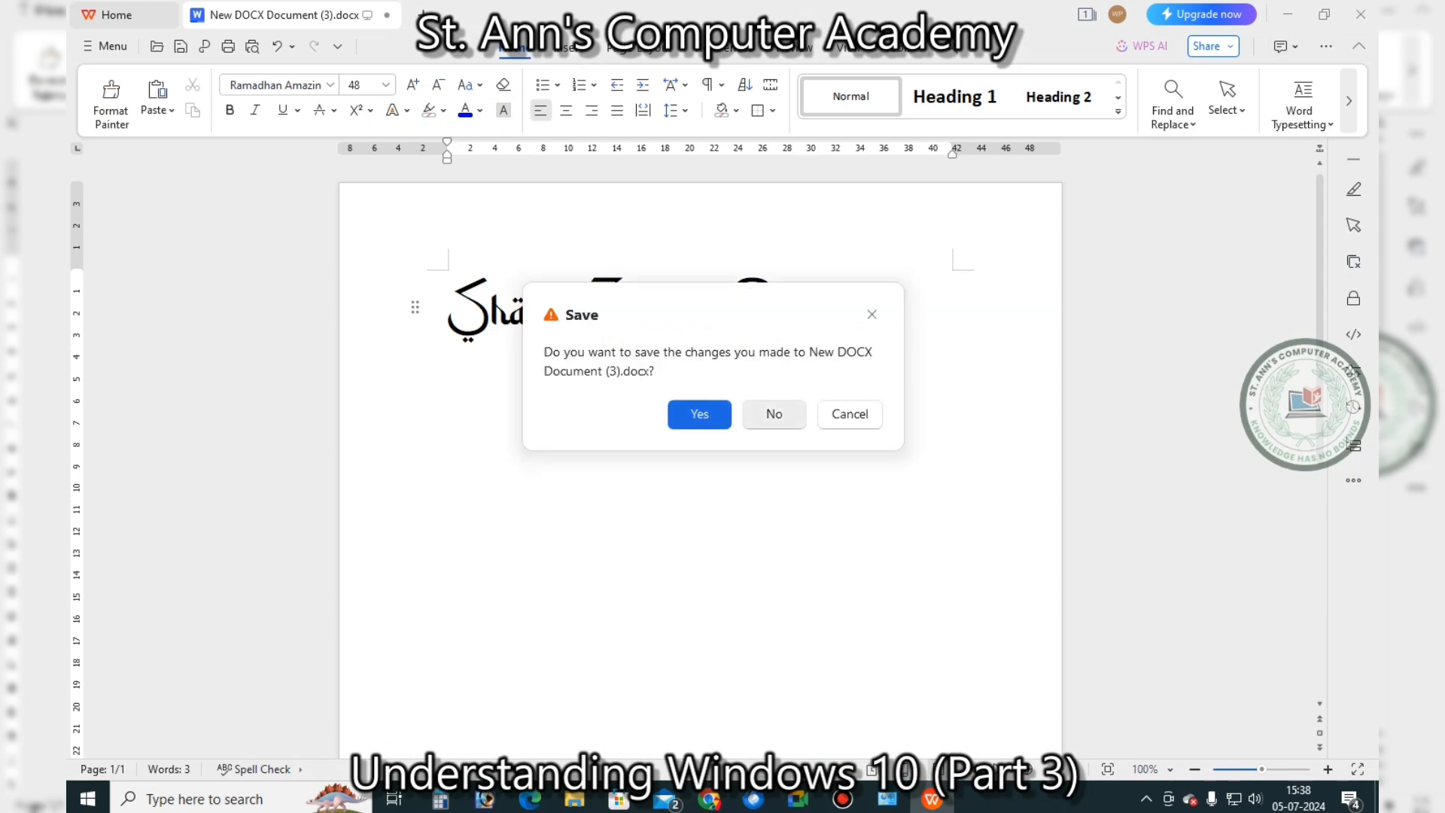
left_click(774, 414)
left_click(919, 410)
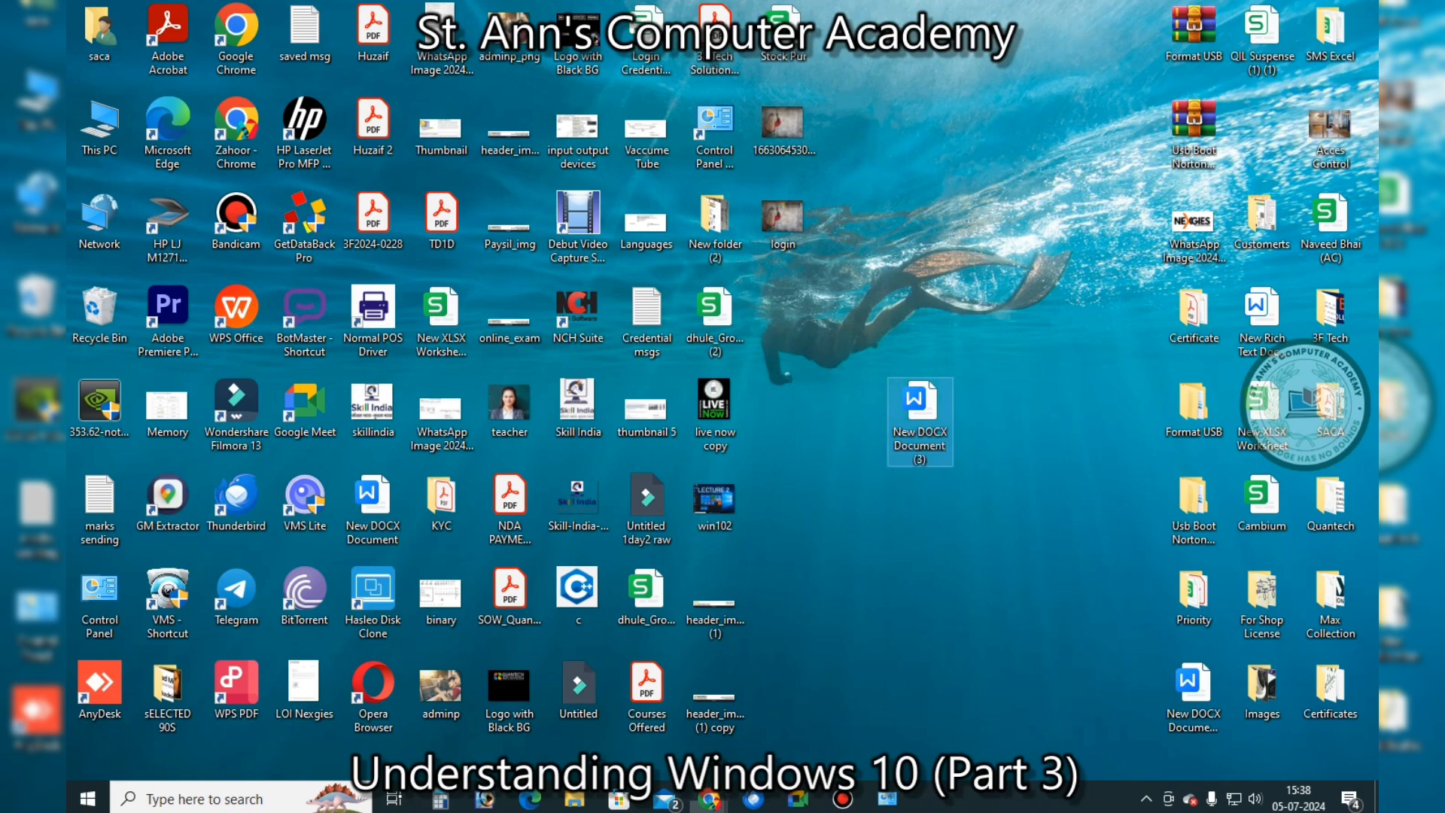
double_click(920, 410)
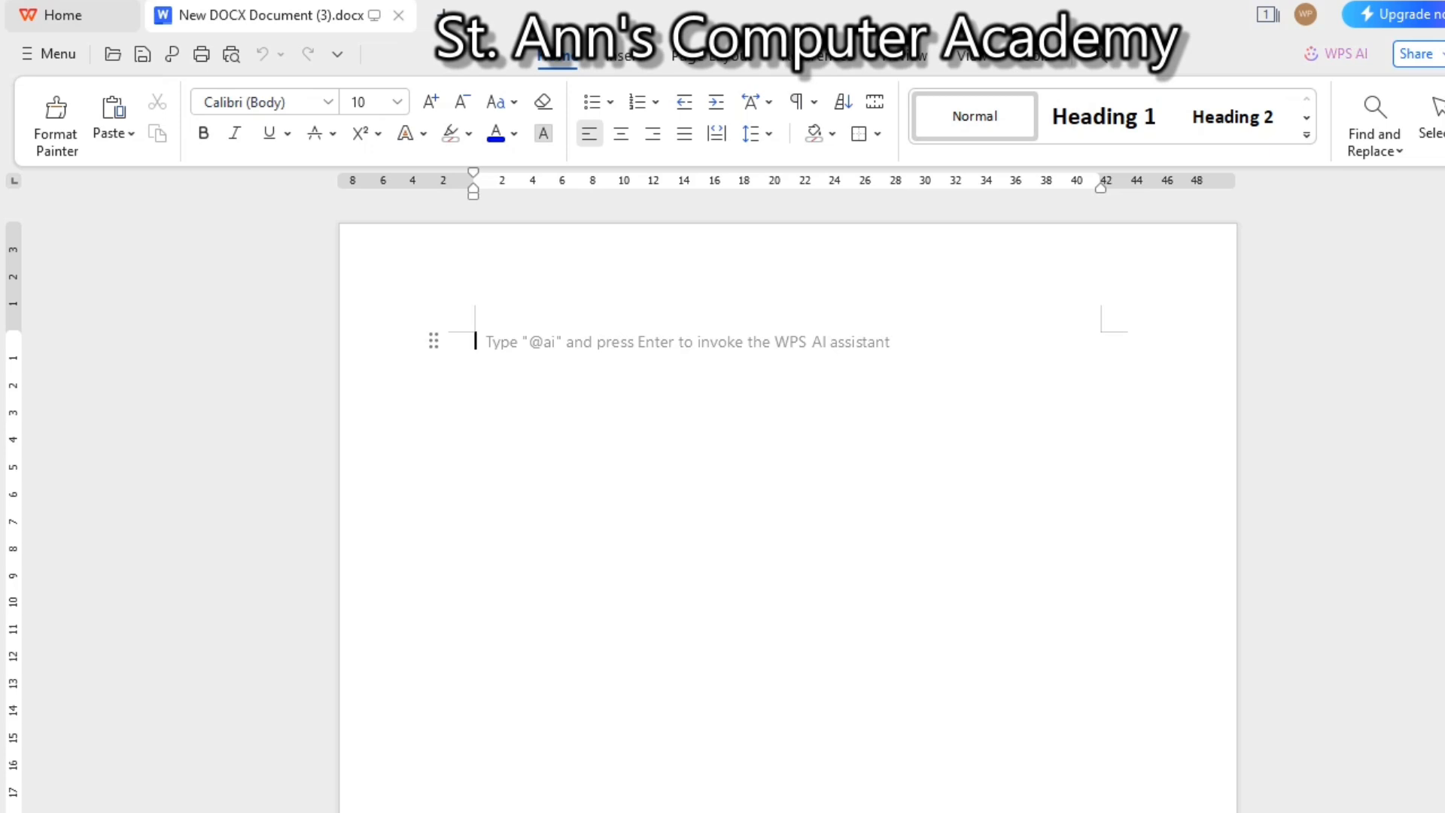
Check the browser's downloads list, then return to the WPS document
left_click(256, 103)
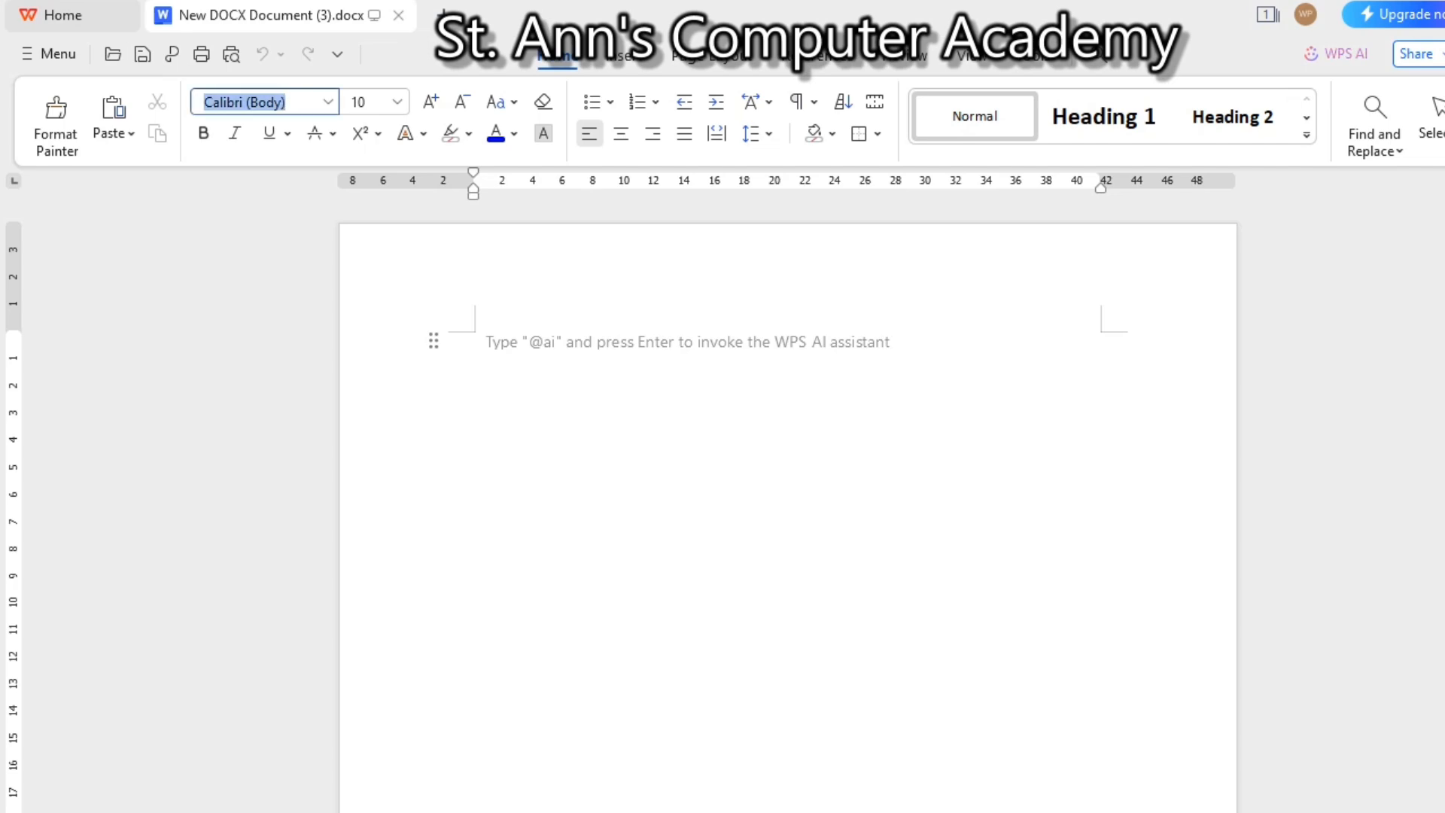
key("alt+Tab")
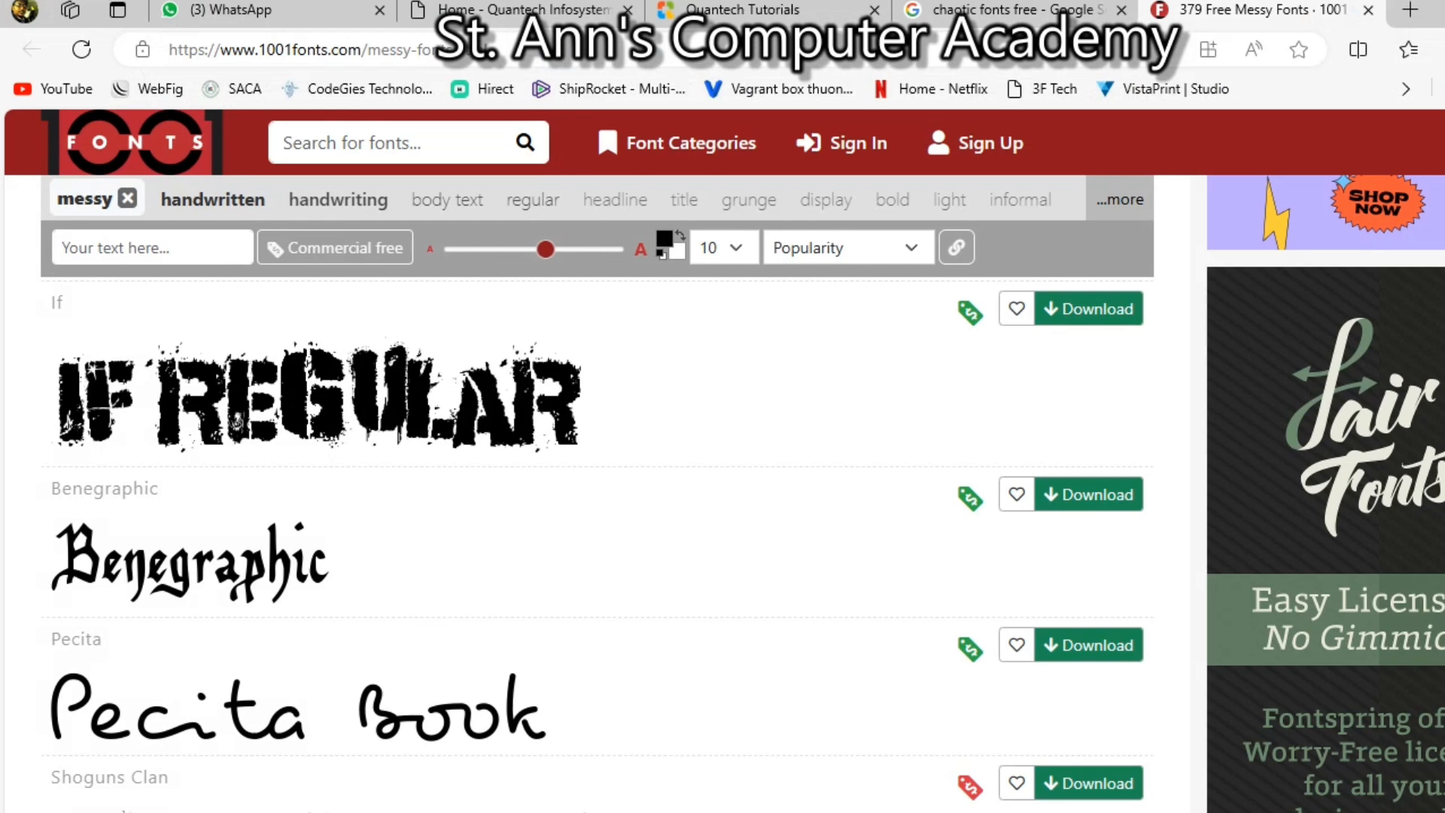
left_click(1444, 50)
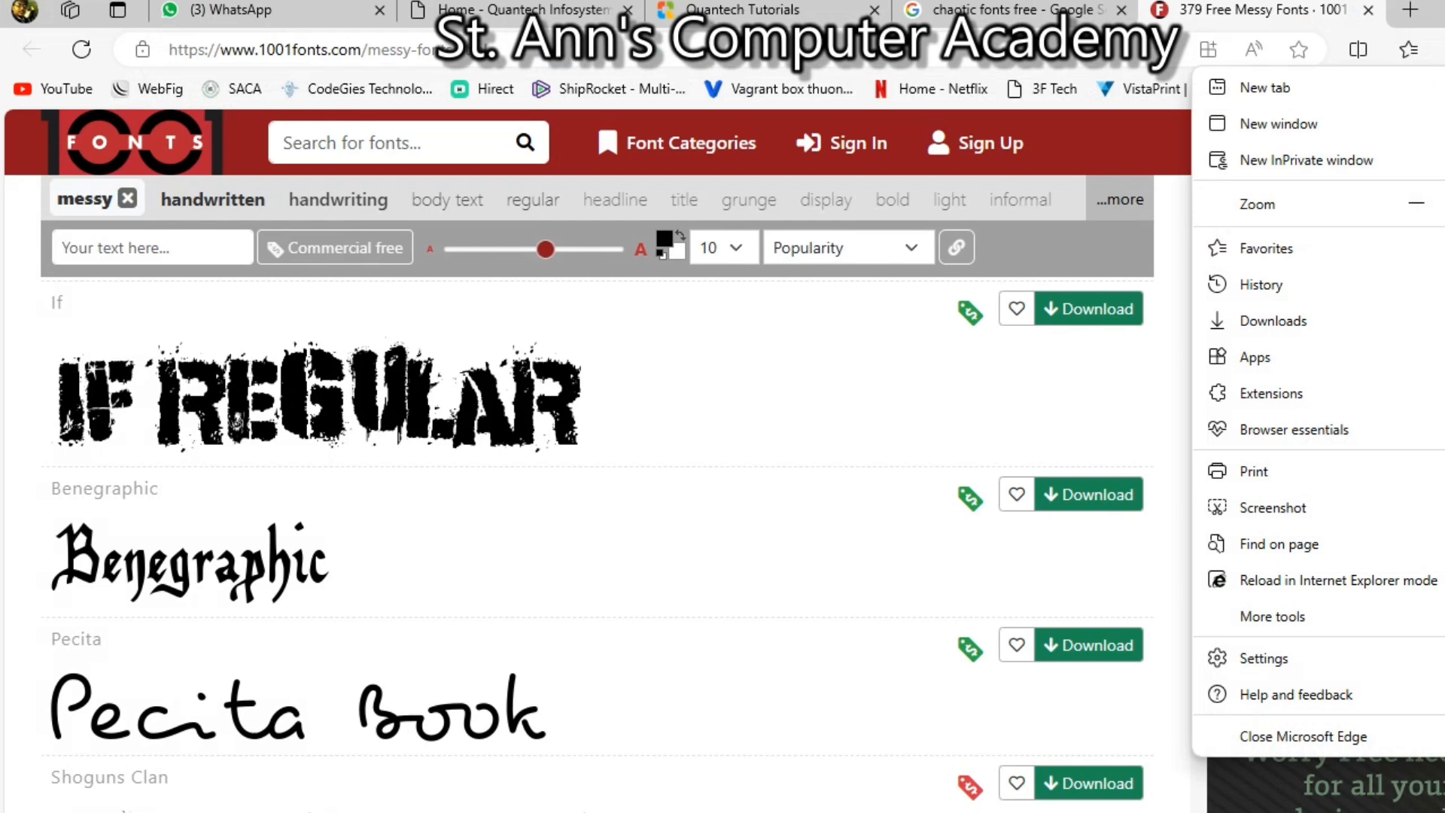
left_click(1317, 320)
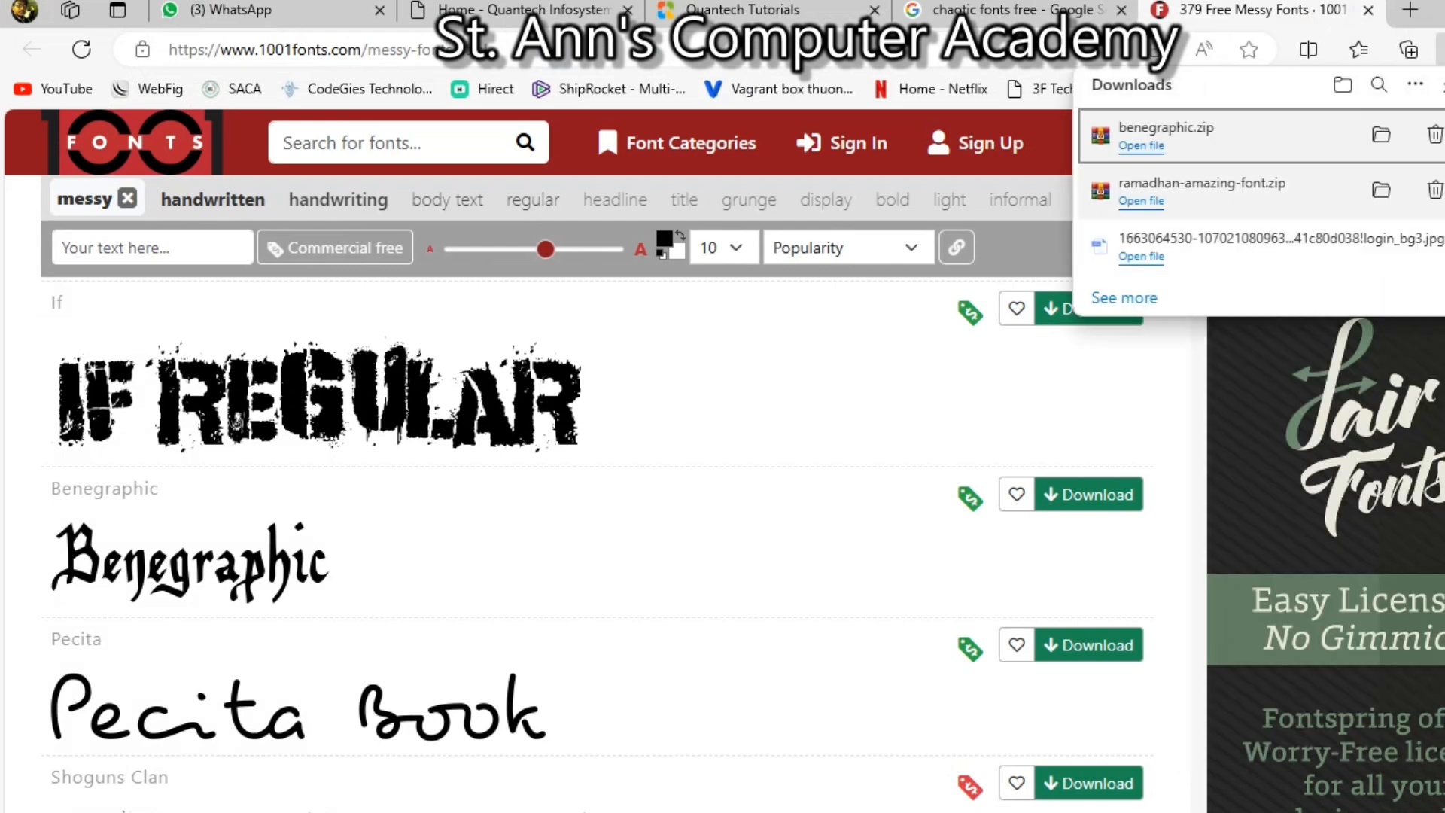
left_click(1444, 11)
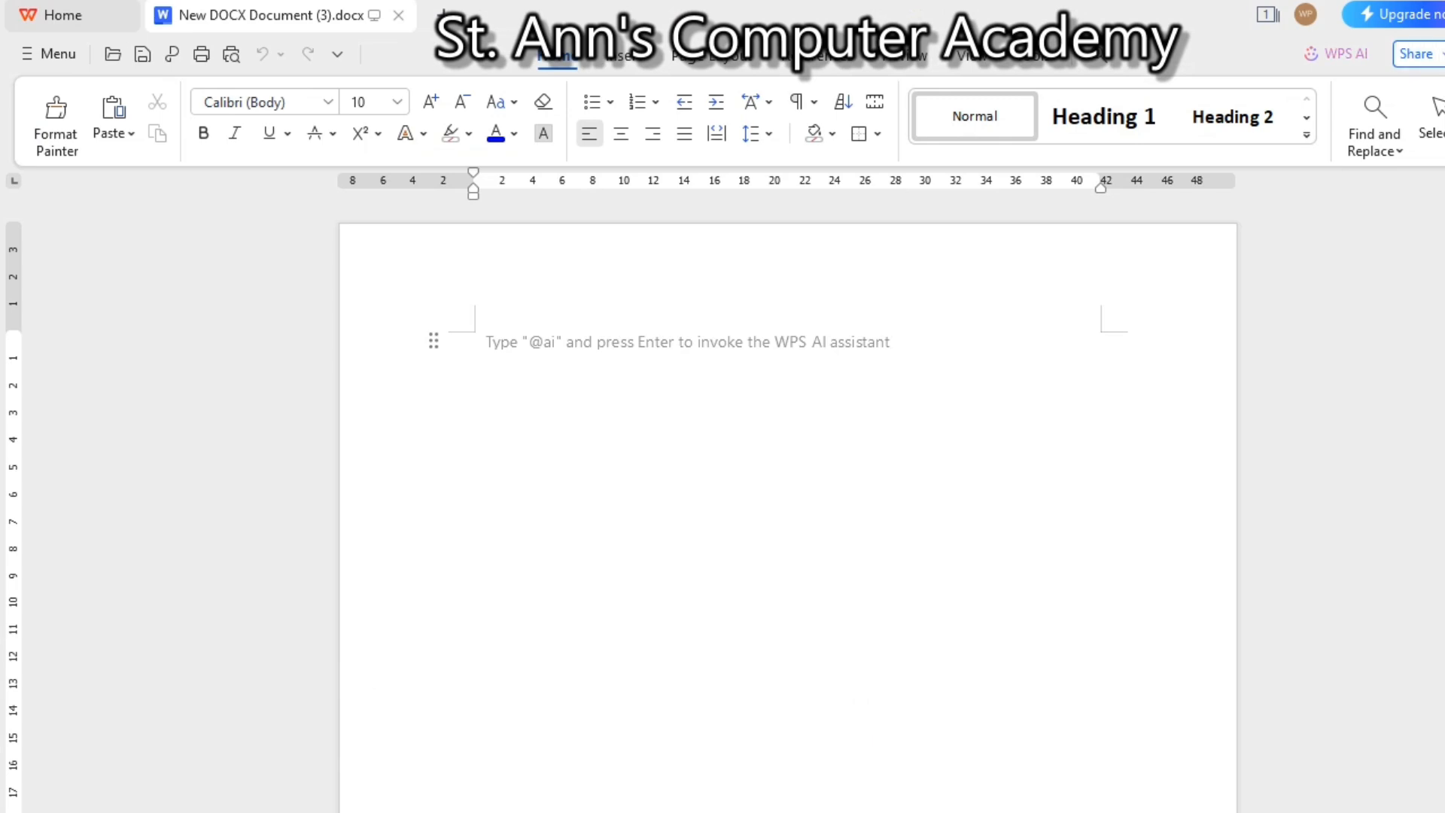
Switch the document font to Benegraphic
left_click(244, 102)
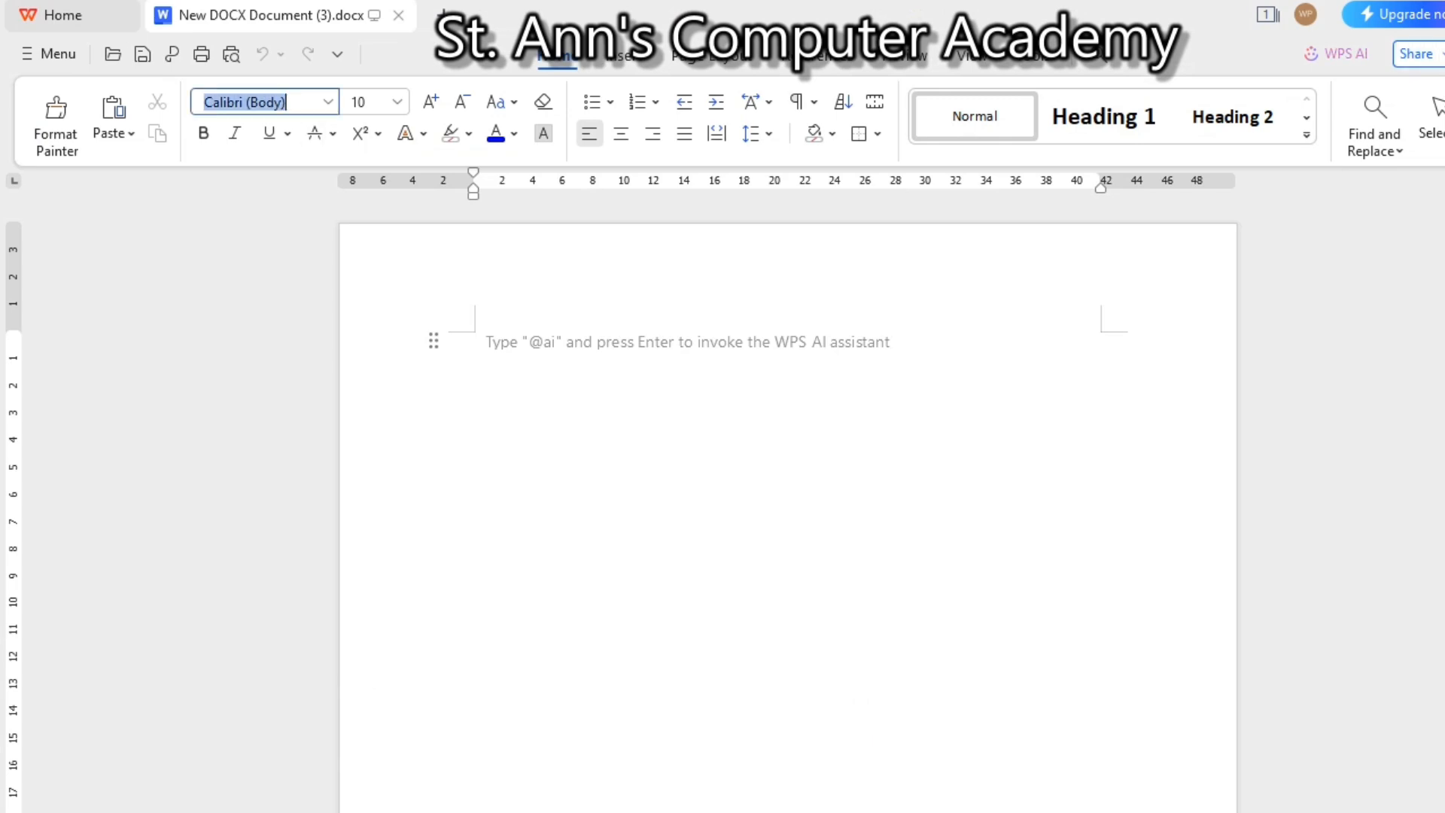
type("ne")
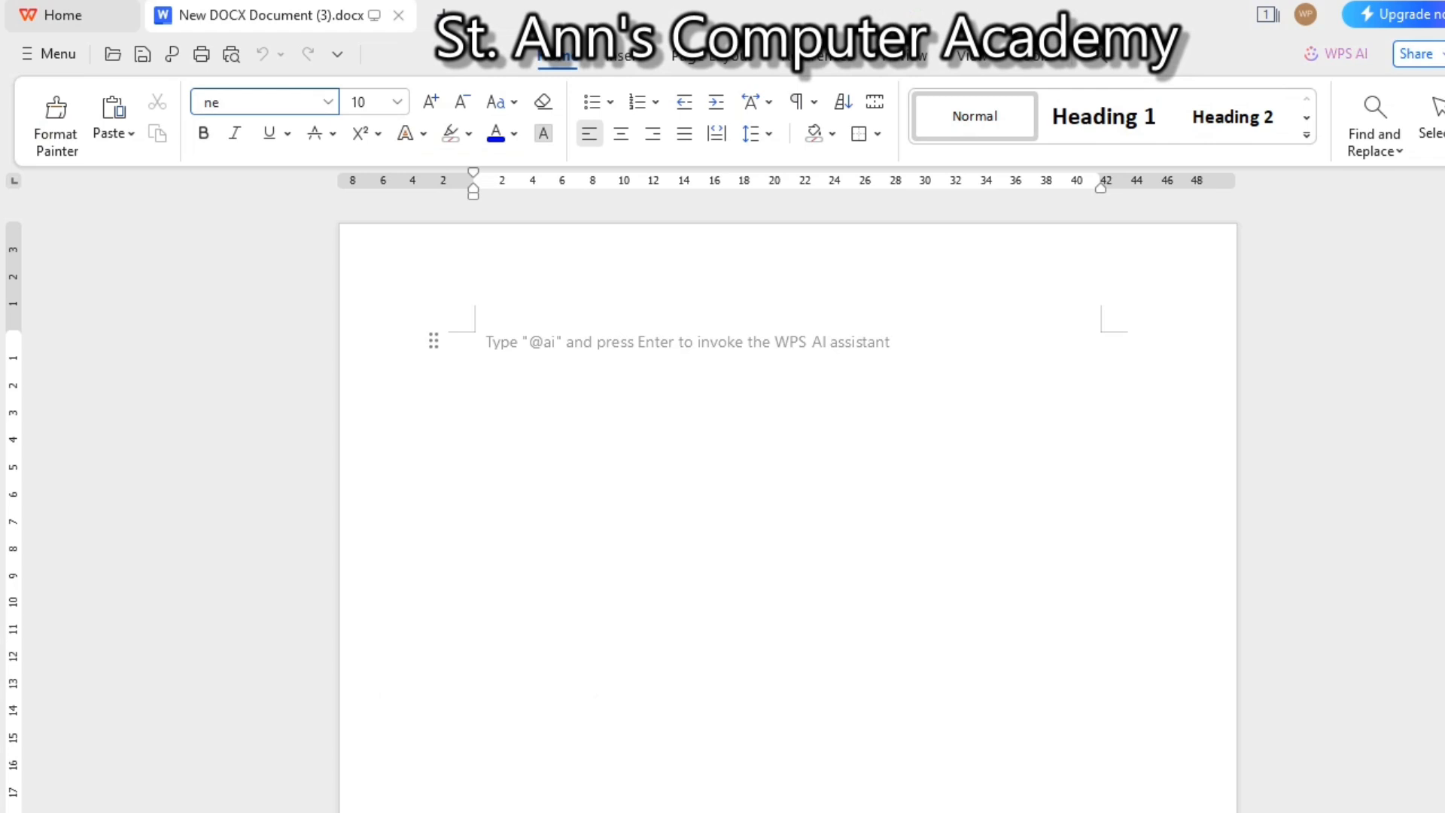
key("BackSpace")
key("BackSpace")
type("be")
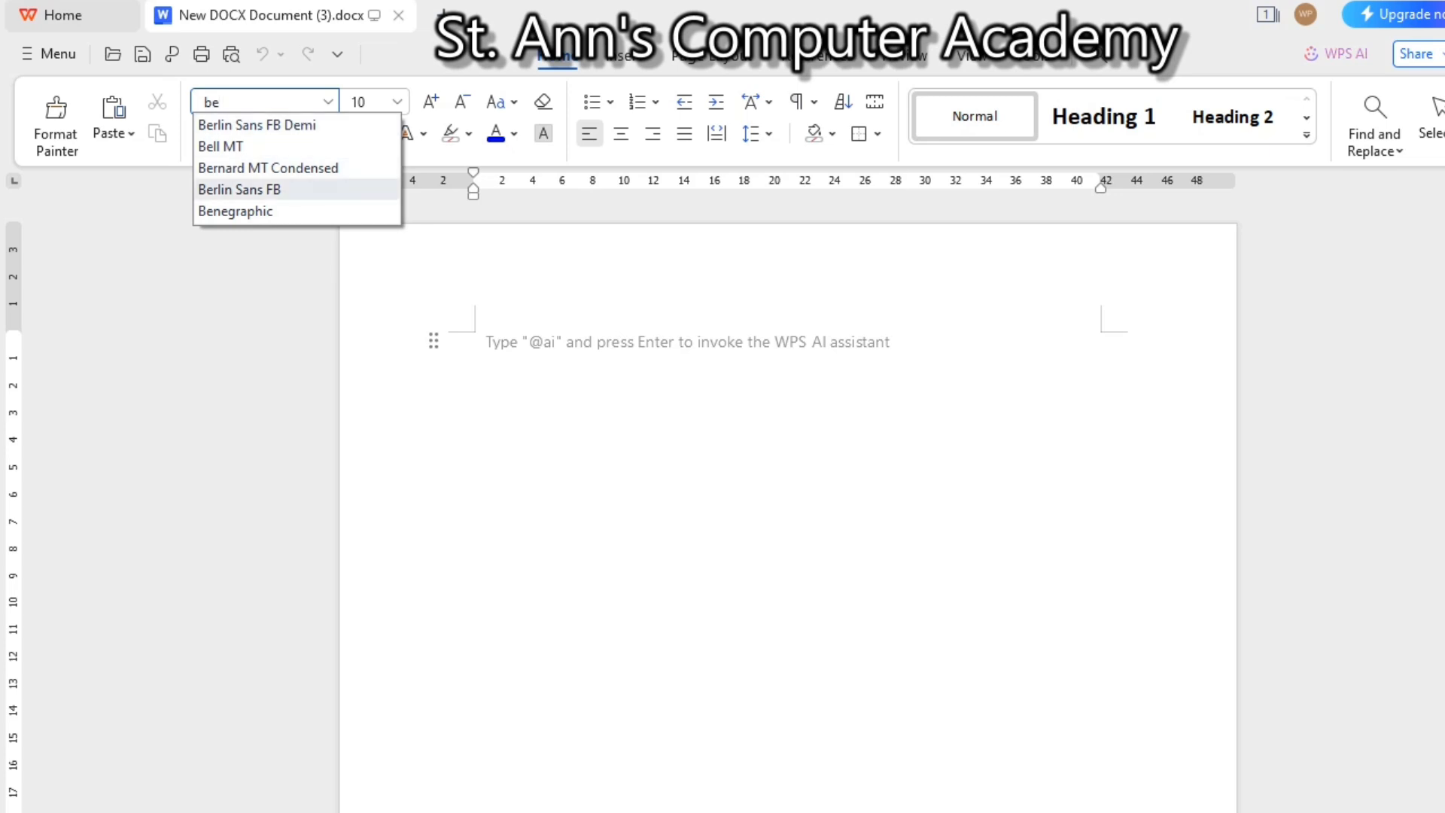
left_click(235, 212)
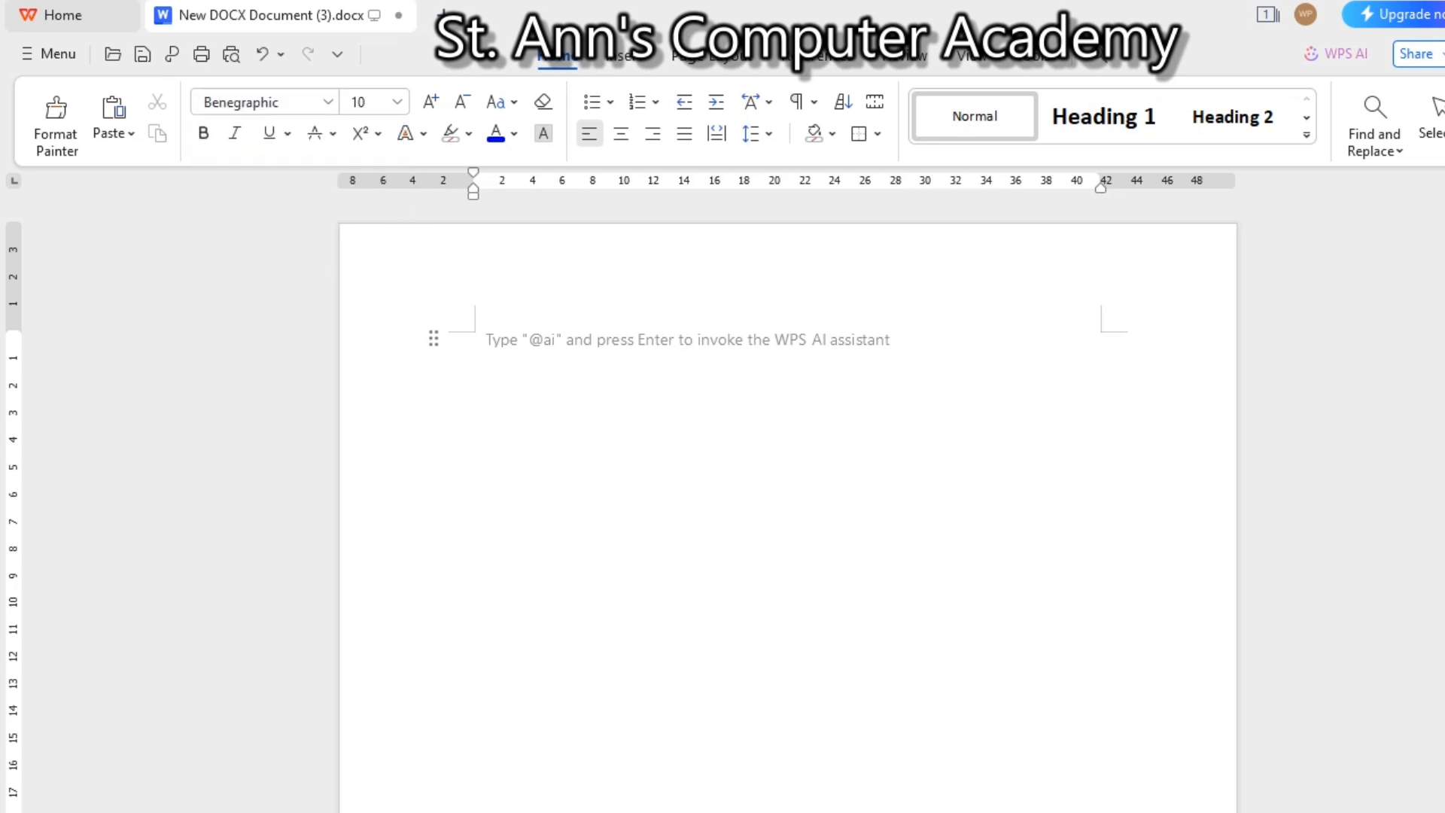
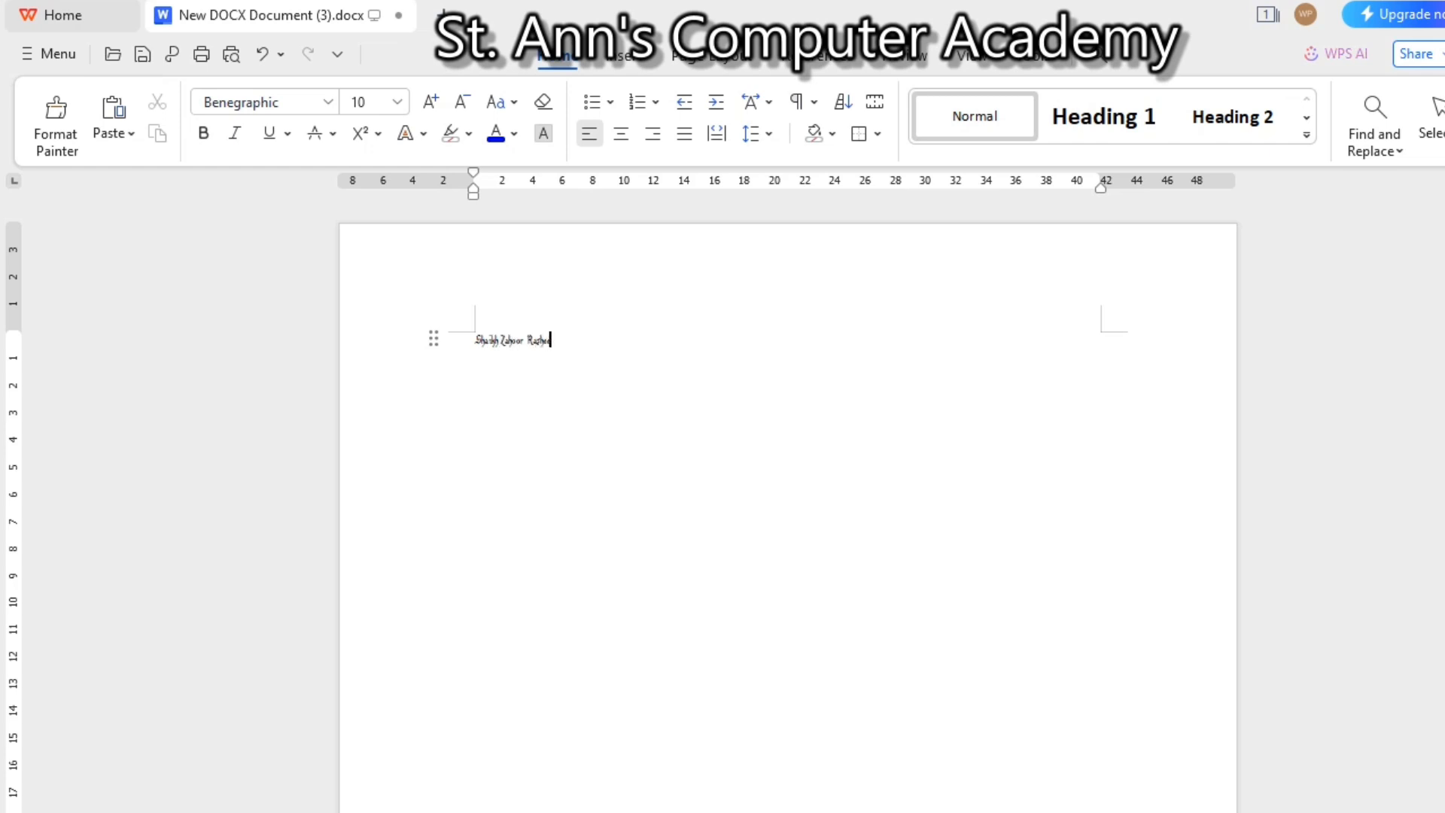
Type a person's name, enlarge it to 72 pt, and close the document
key("ctrl+a")
key("ctrl+]")
key("ctrl+]")
key("ctrl+]")
key("ctrl+]")
key("ctrl+]")
key("ctrl+]")
key("ctrl+]")
key("ctrl+]")
key("ctrl+]")
key("ctrl+]")
key("ctrl+]")
key("ctrl+]")
key("ctrl+]")
key("ctrl+]")
left_click(750, 386)
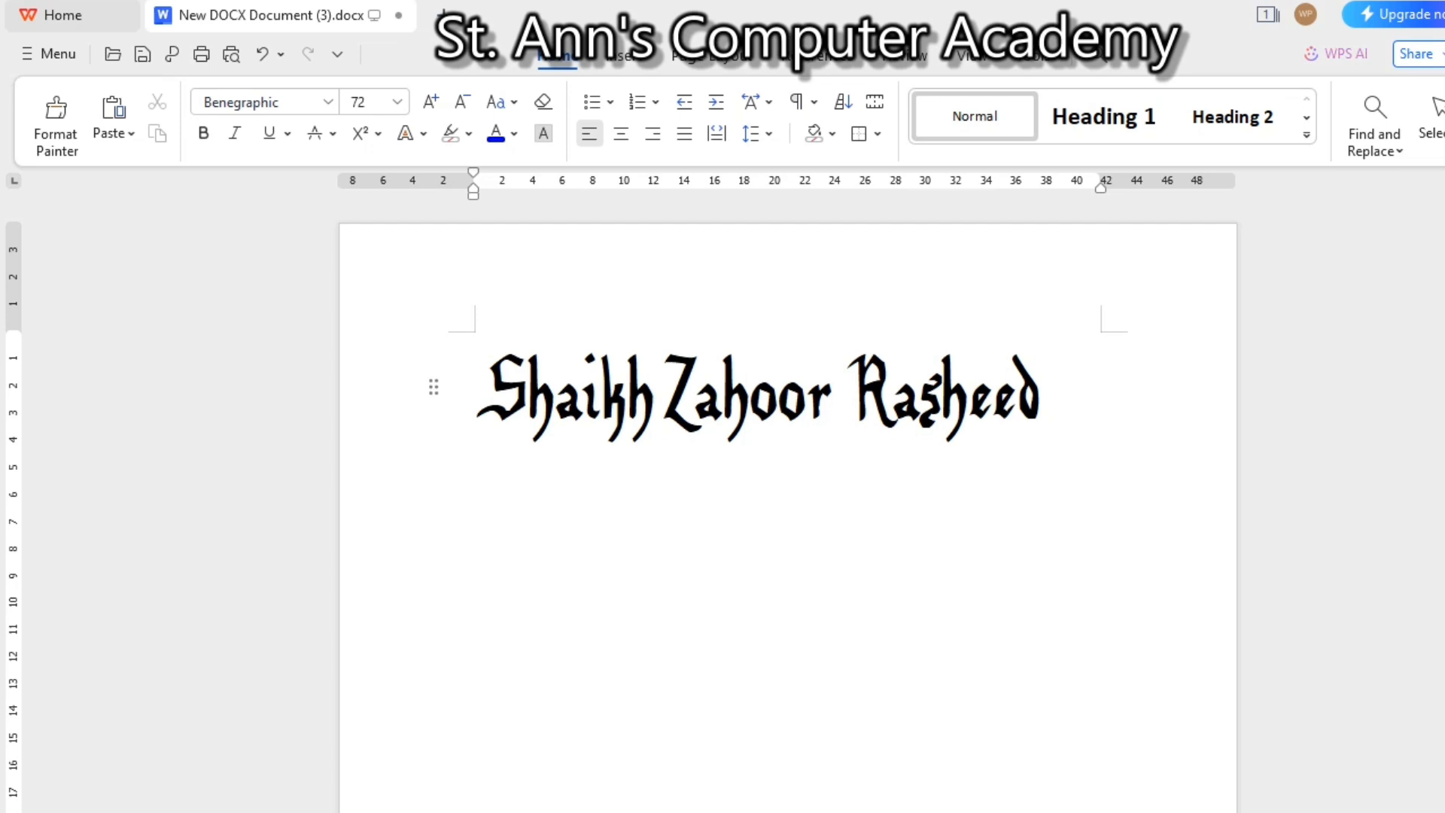
key("alt+F4")
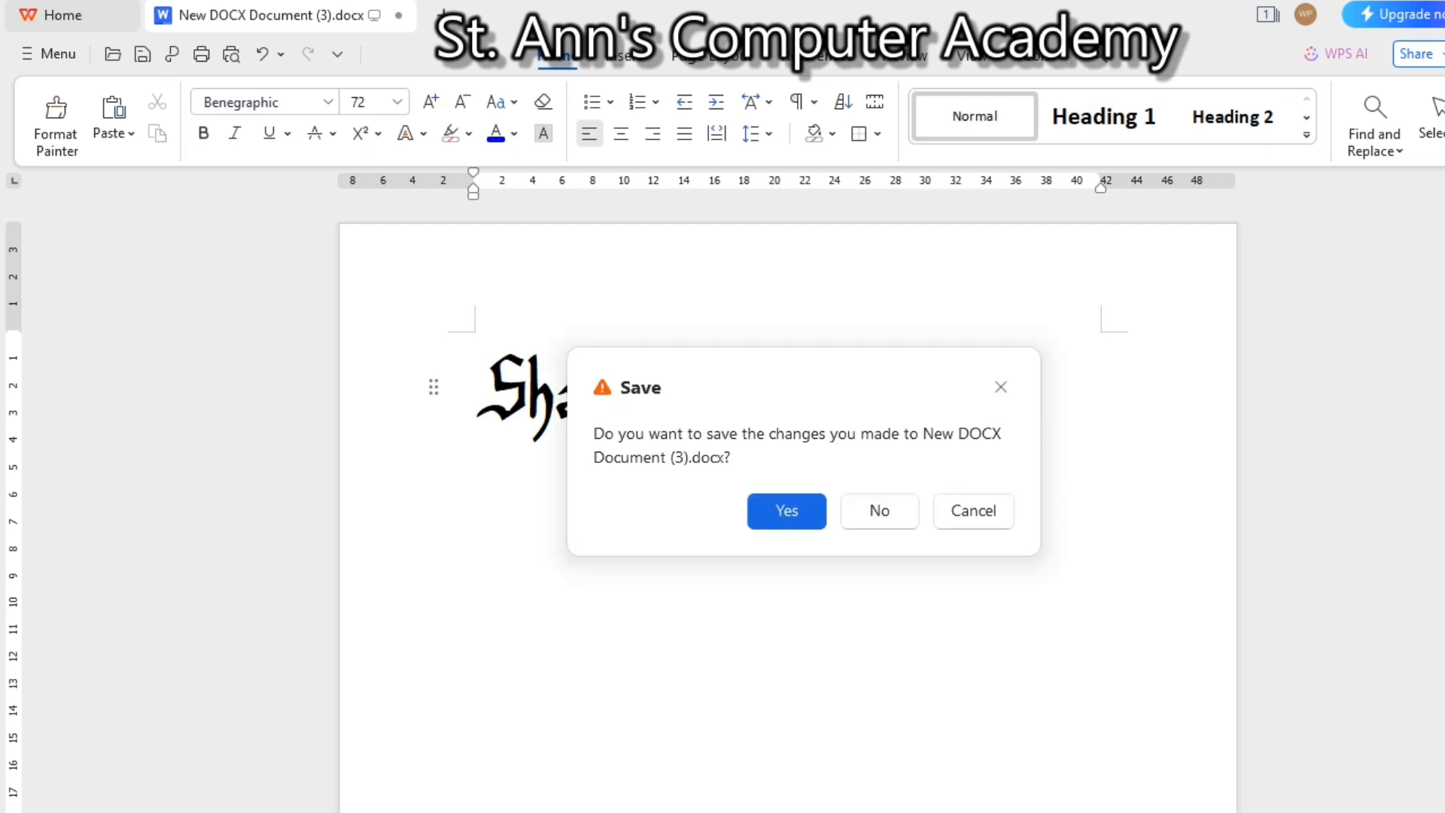
Discard the document changes, close the Crack folder window, and go to All Control Panel Items
left_click(877, 509)
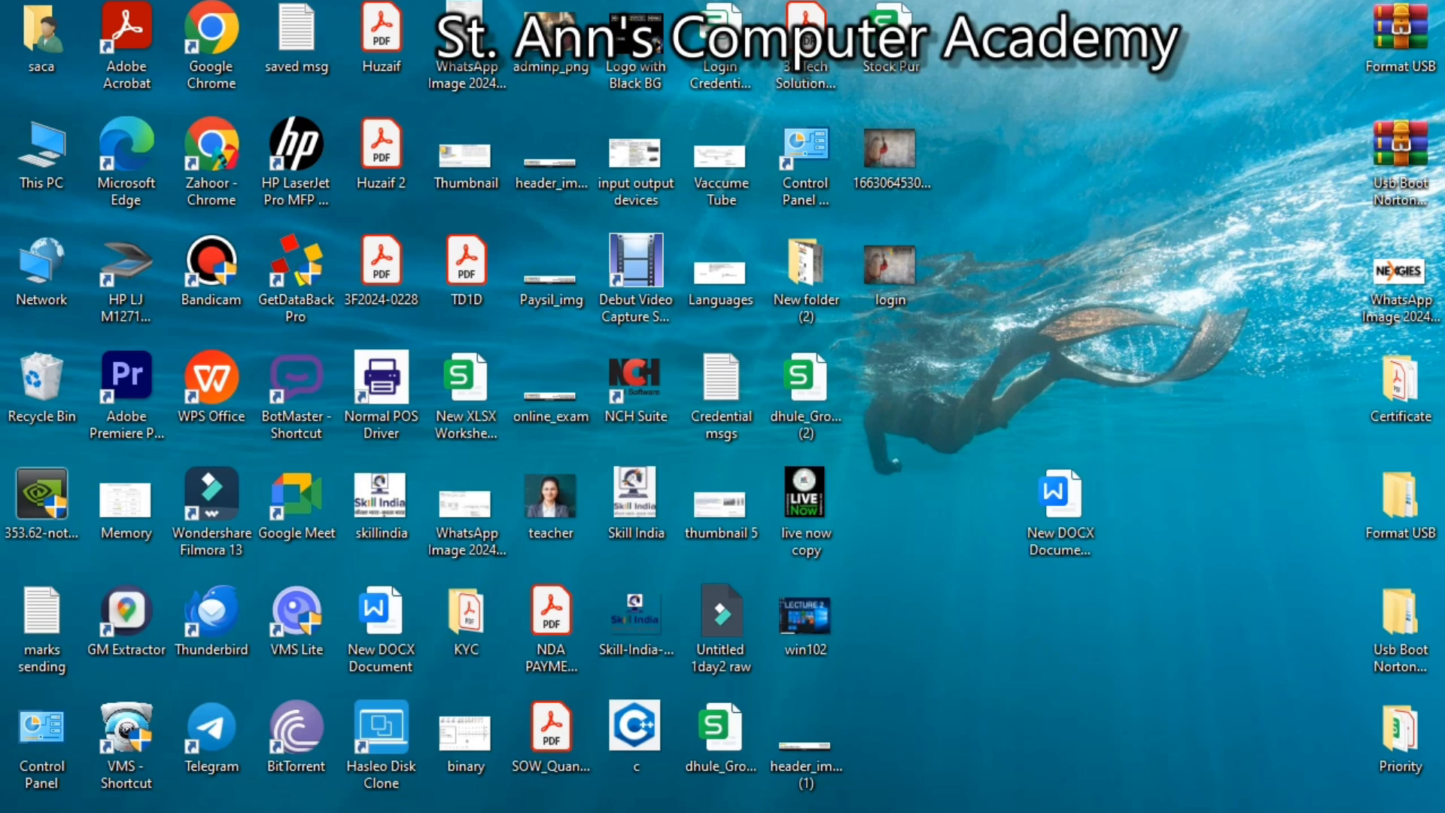
mouse_move(631, 812)
left_click(685, 802)
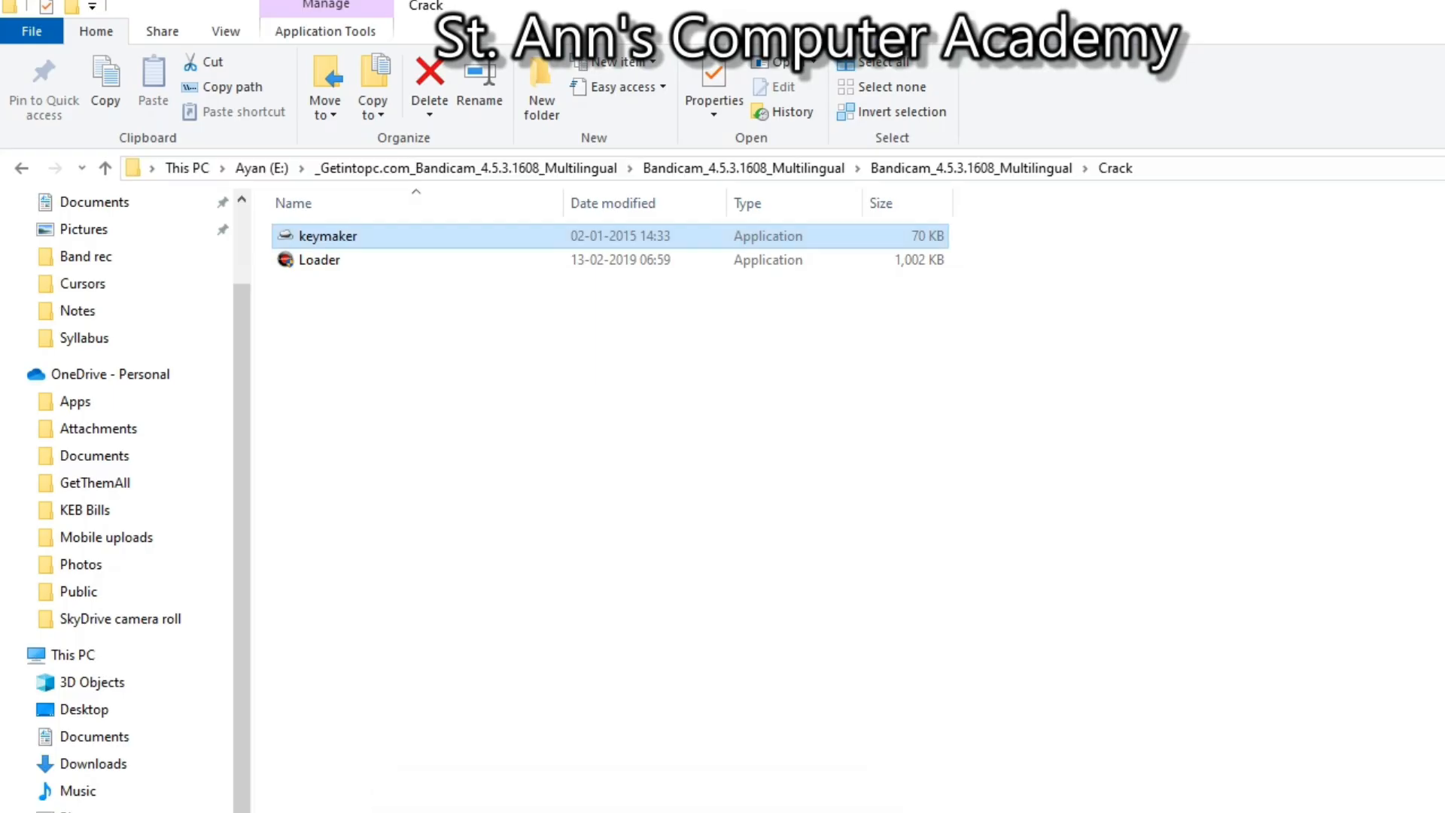
key("alt+F4")
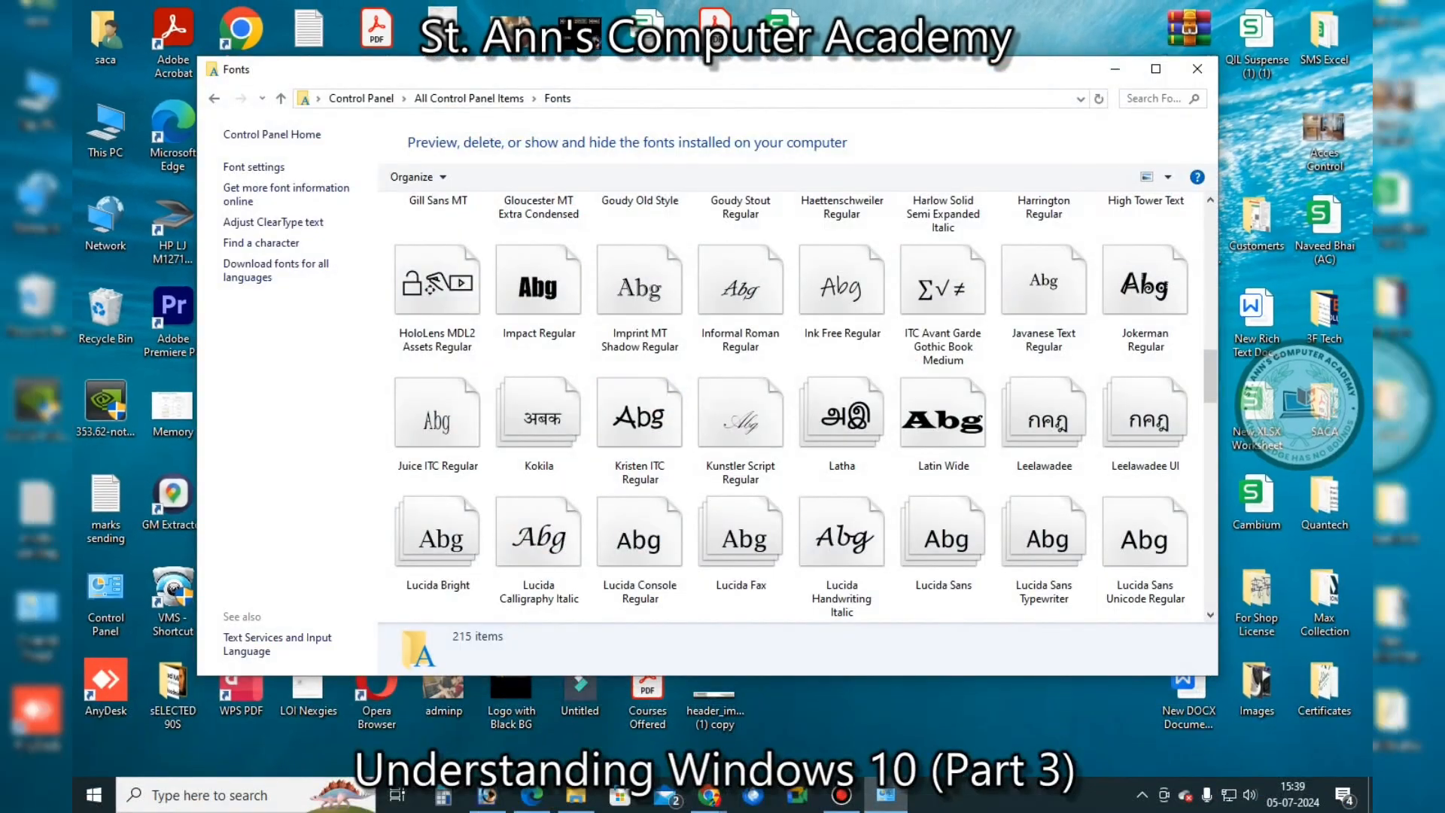
left_click(469, 98)
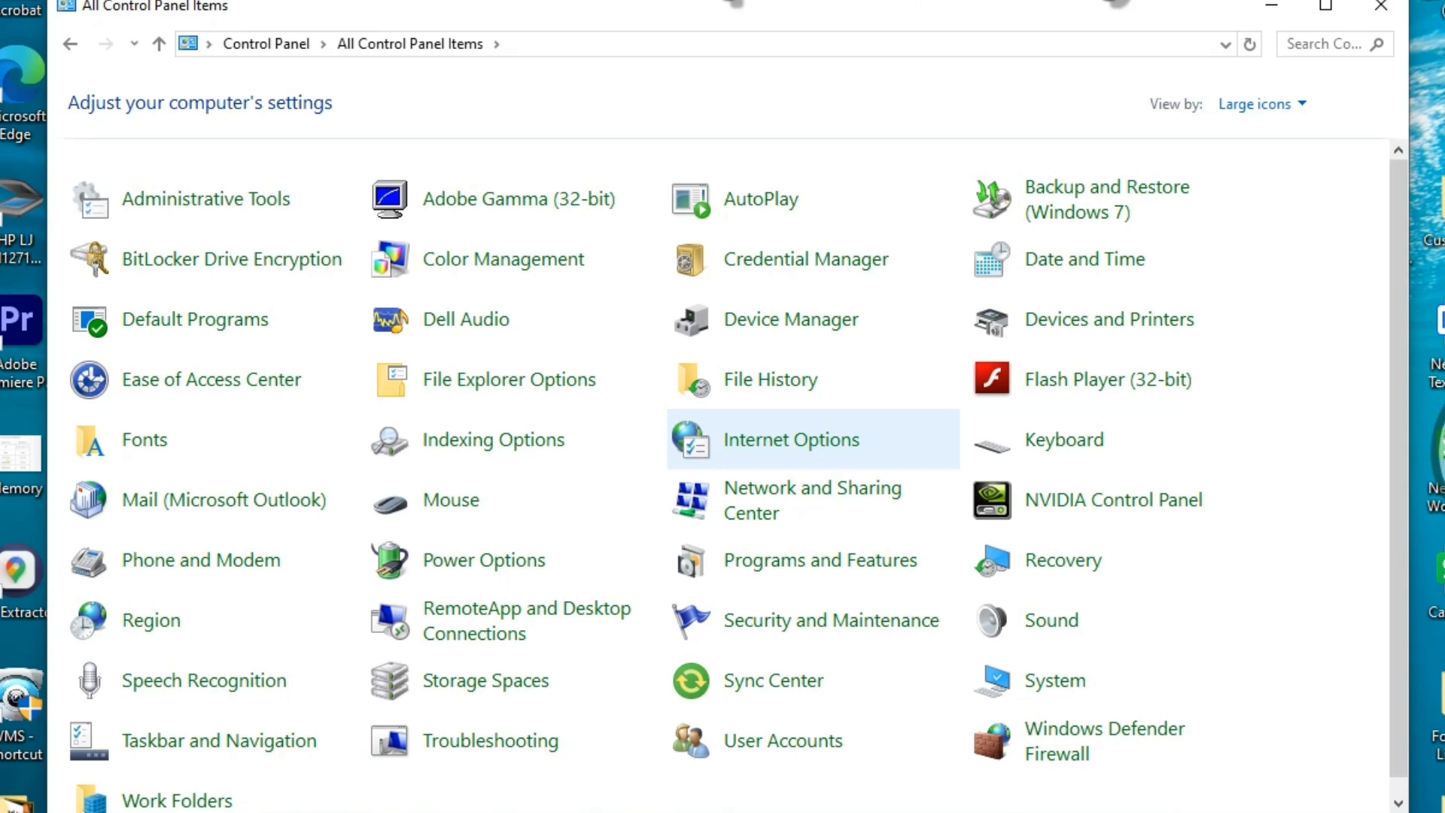
Open Power Options from the All Control Panel Items view
left_click(484, 560)
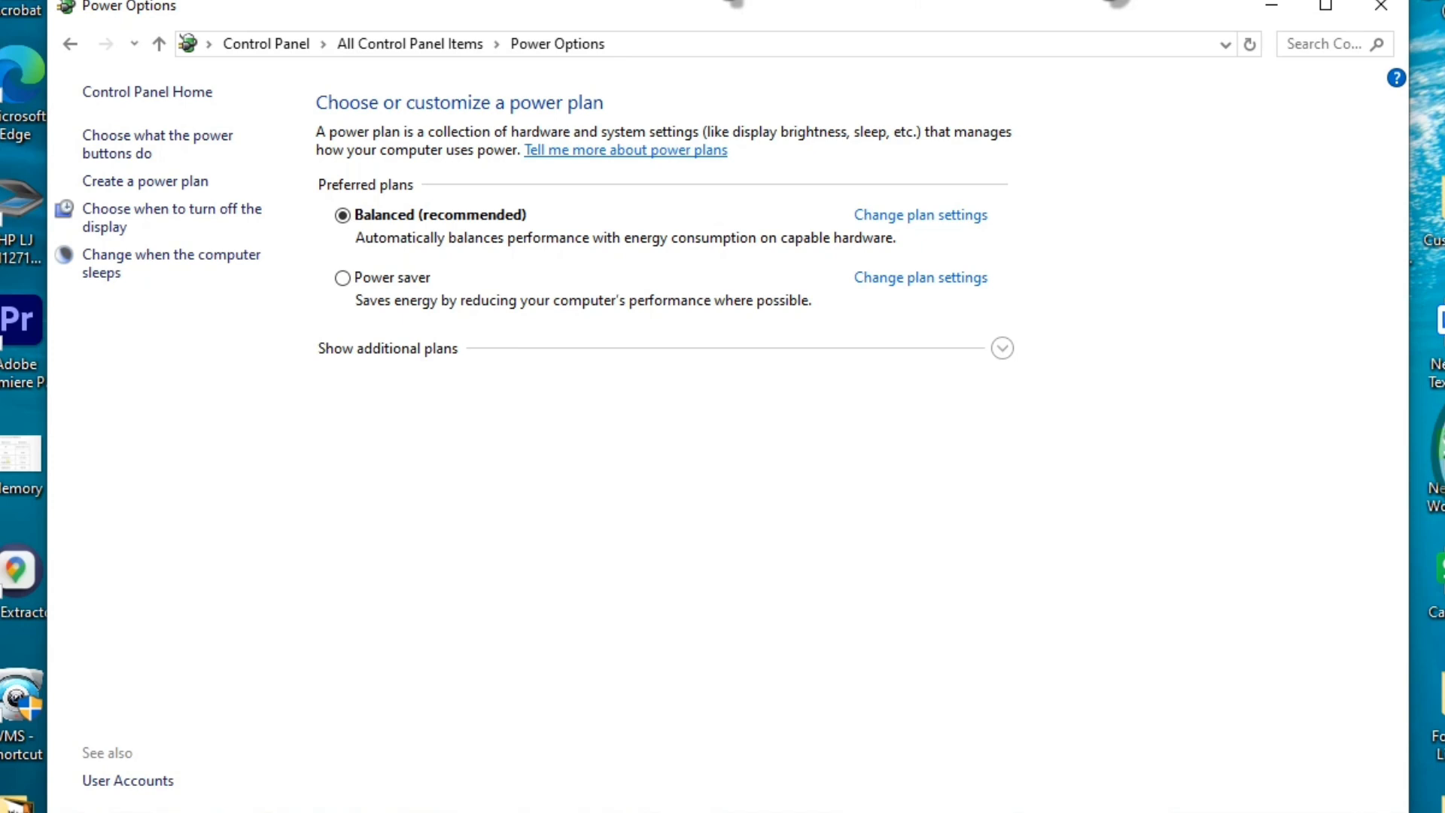
Edit the Balanced plan: display off after 2 minutes, sleep after 5 minutes
left_click(921, 215)
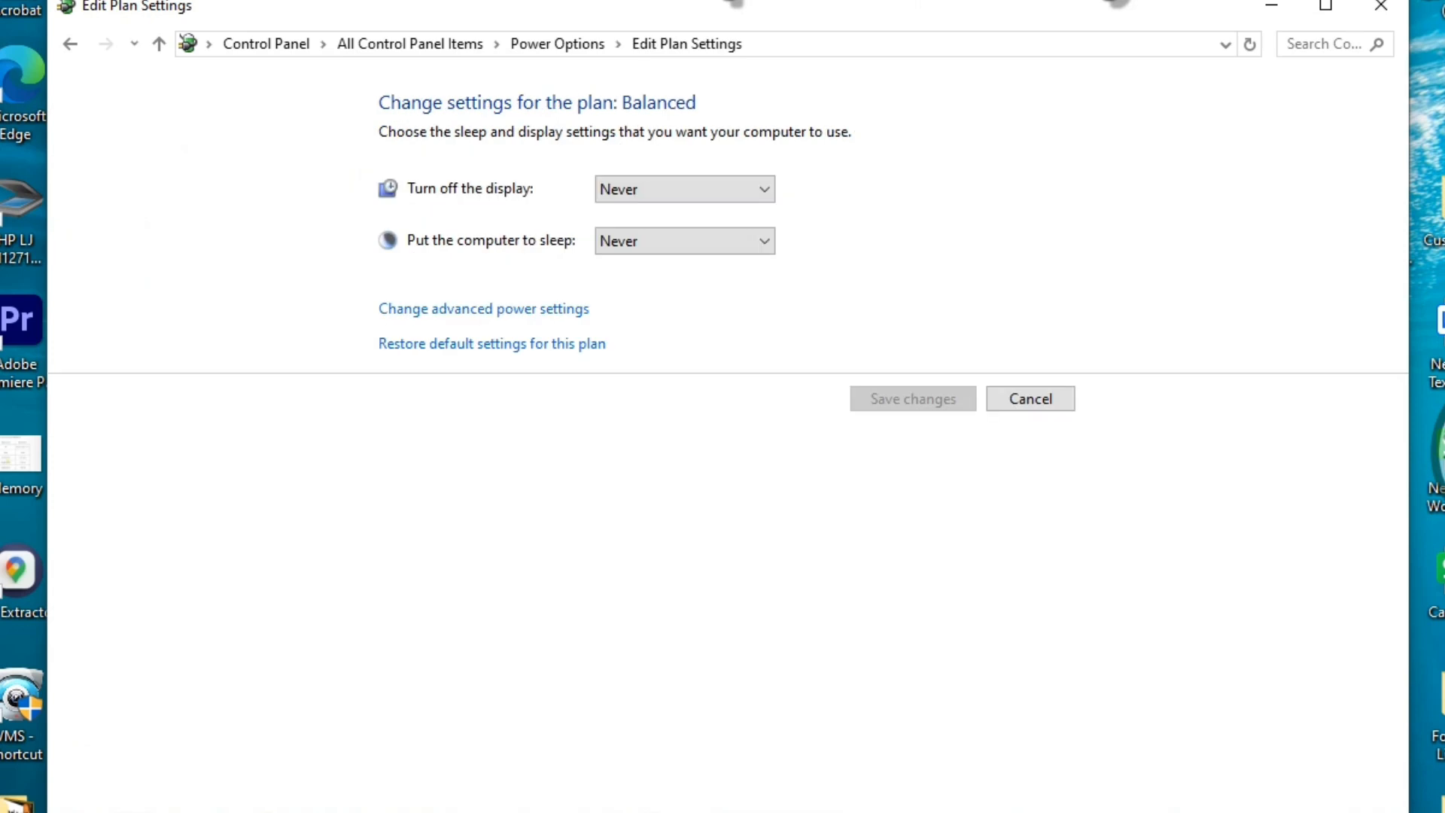
left_click(684, 189)
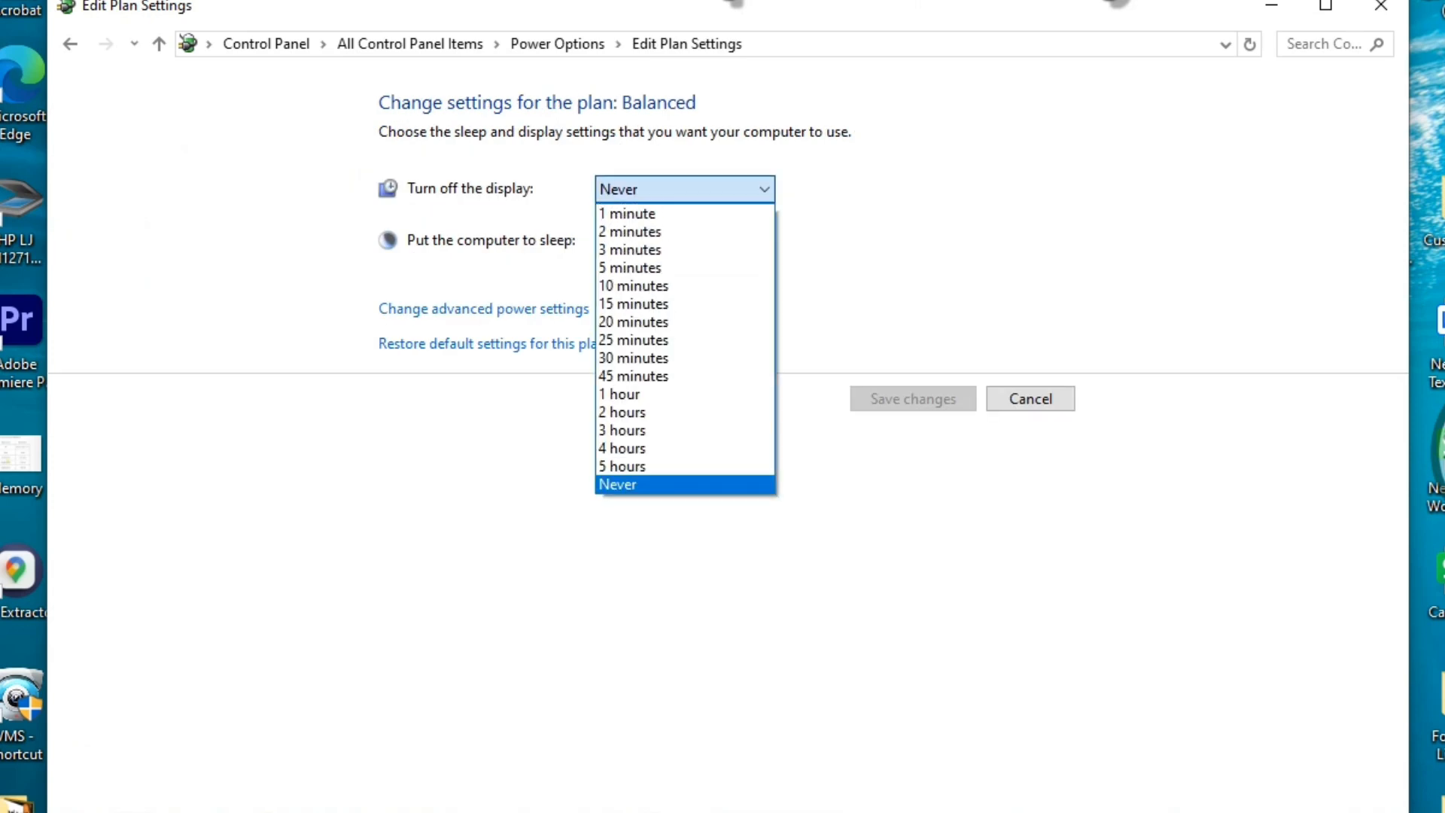
left_click(631, 232)
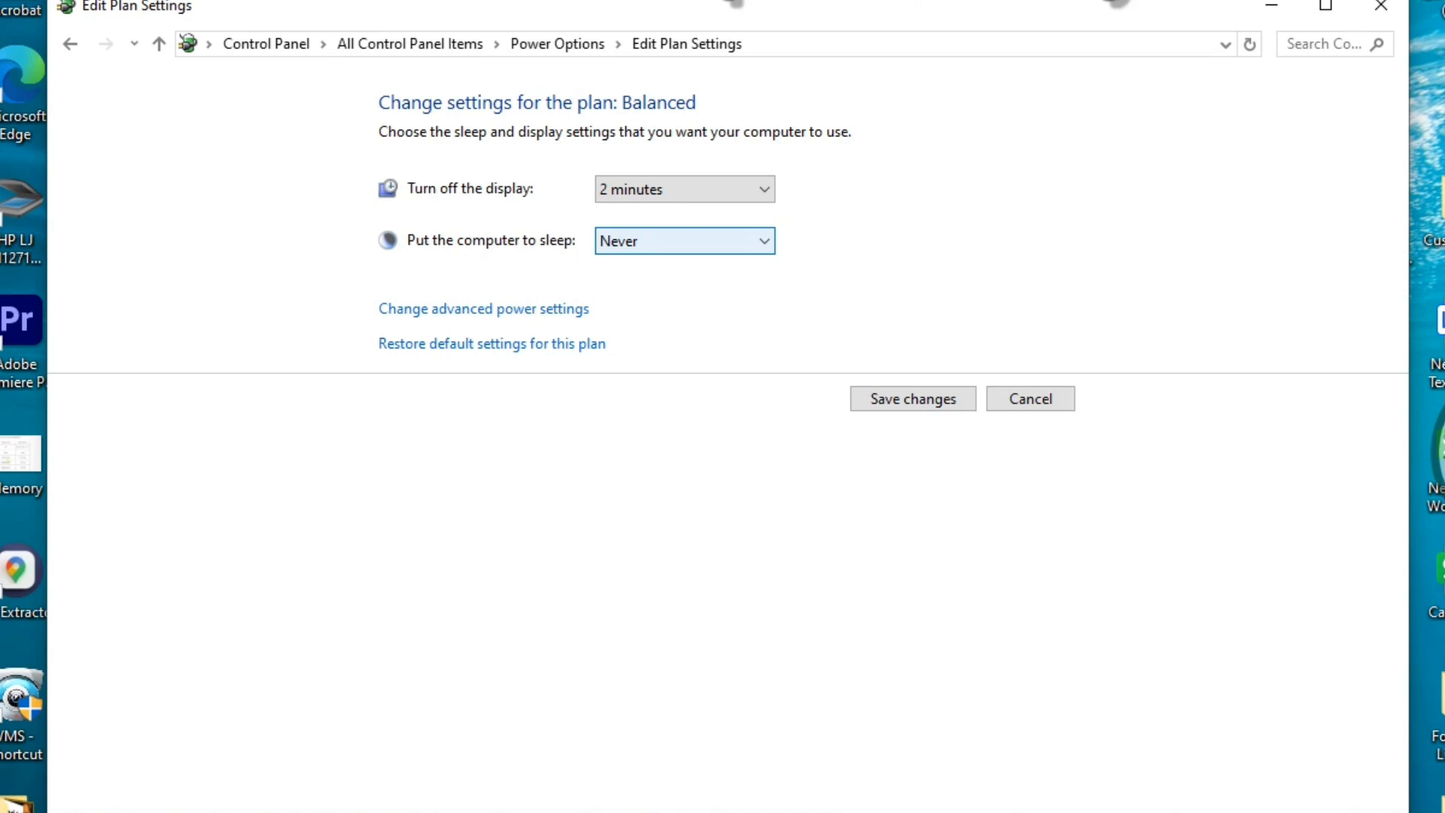
left_click(684, 241)
left_click(631, 319)
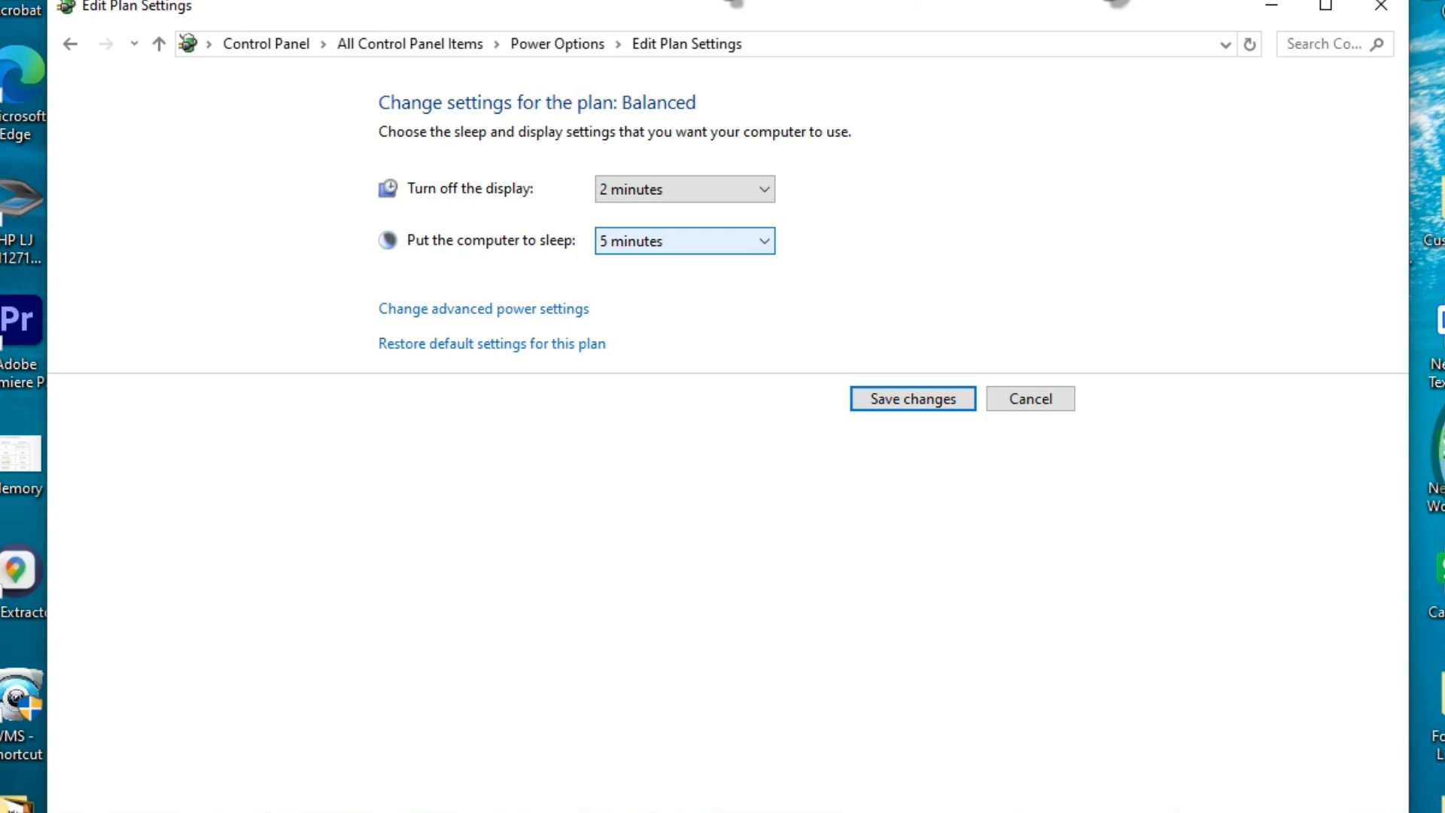
Set both sleep and display timeouts of the Balanced plan to Never
left_click(685, 241)
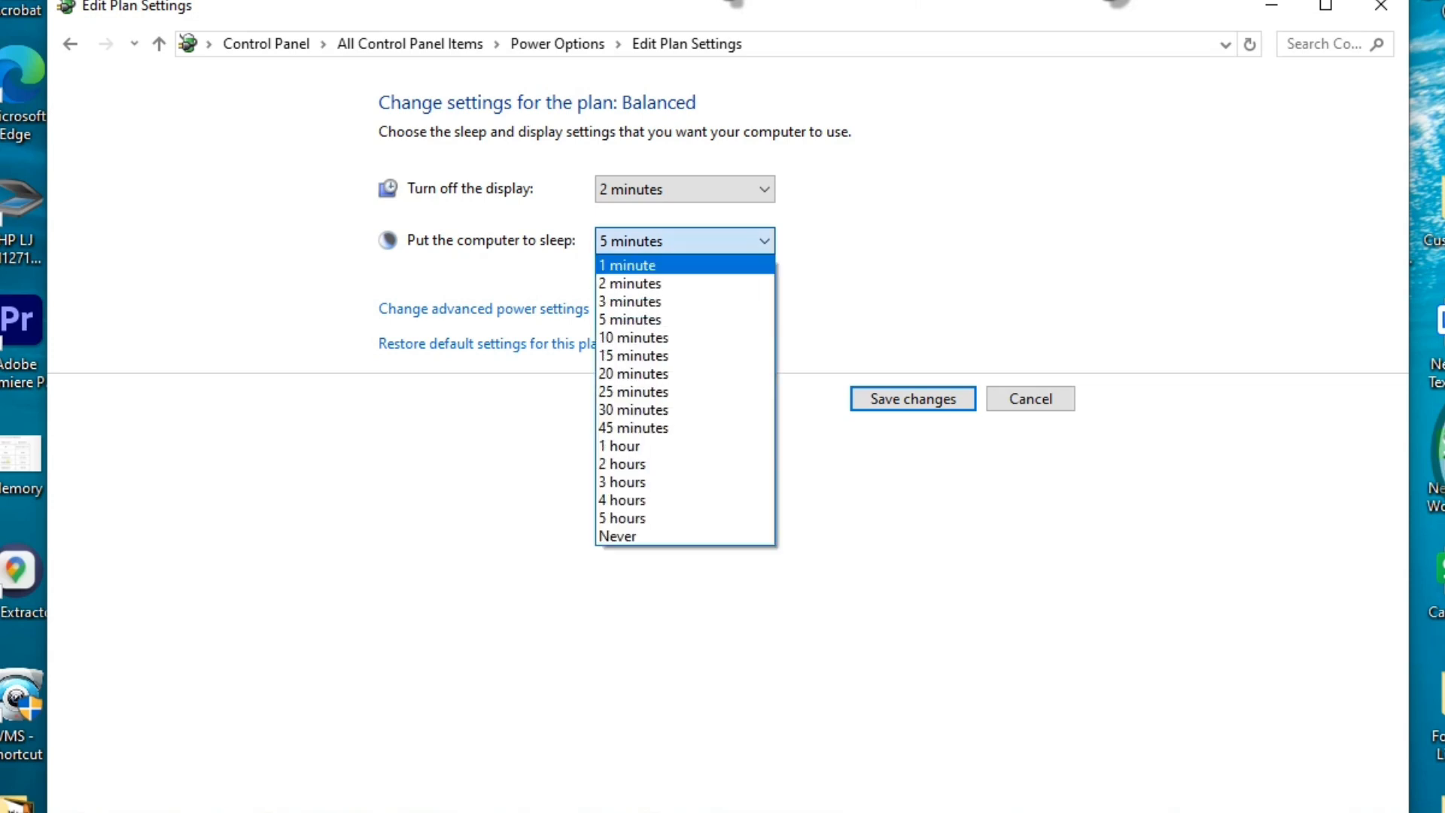
left_click(685, 535)
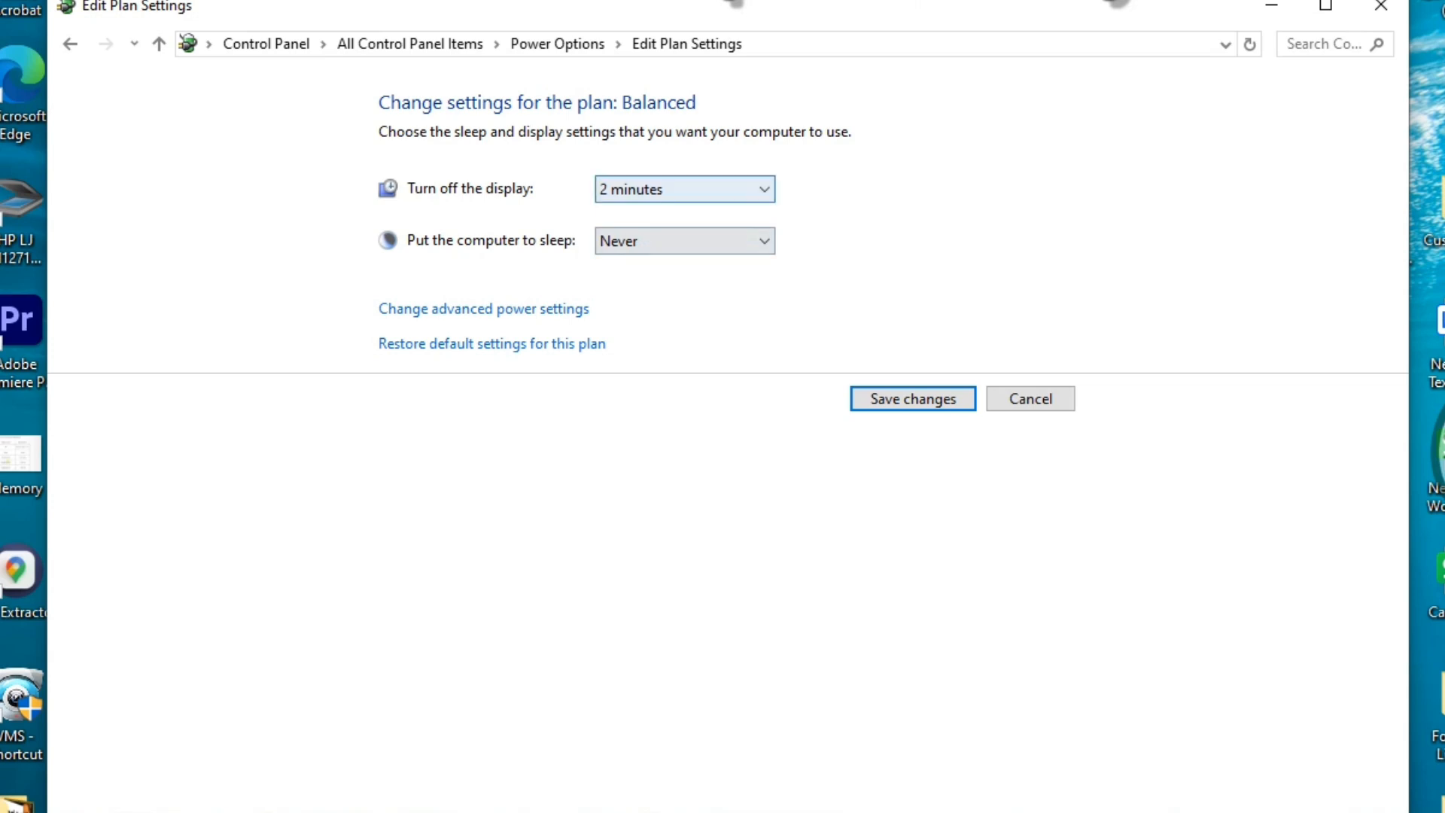
left_click(685, 189)
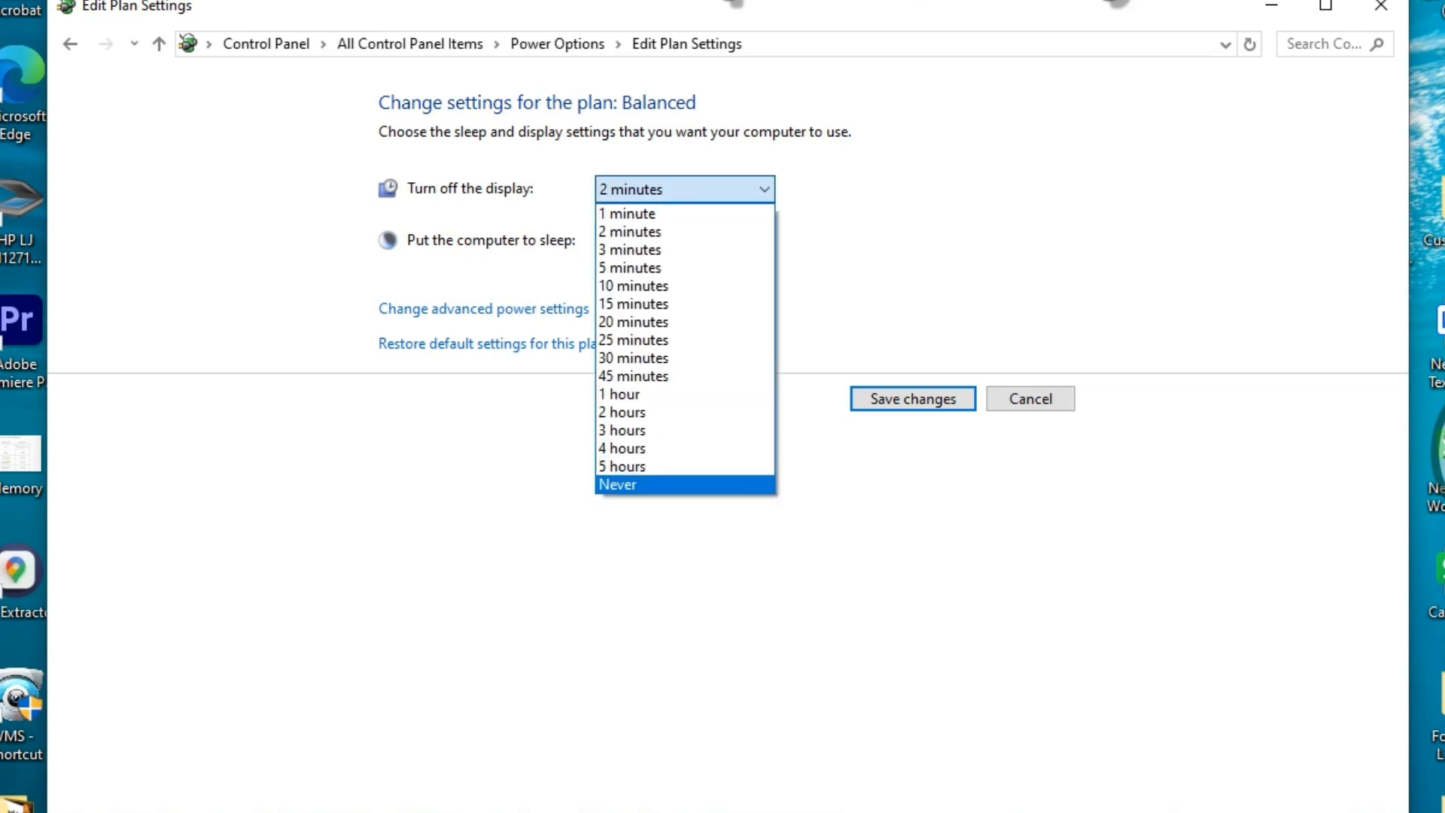
left_click(685, 484)
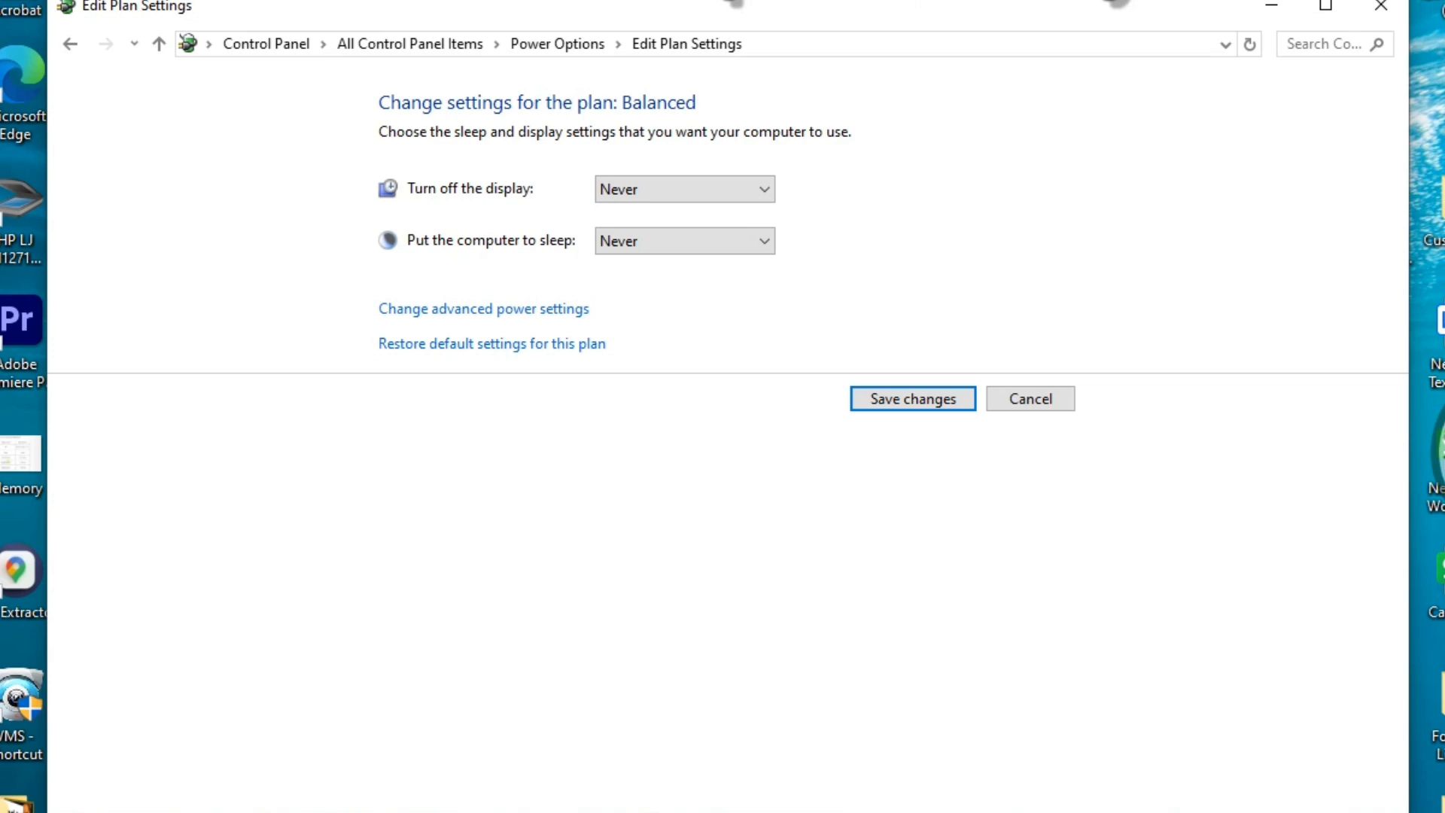
Set the display to turn off after 2 minutes and sleep after 3 minutes
left_click(685, 190)
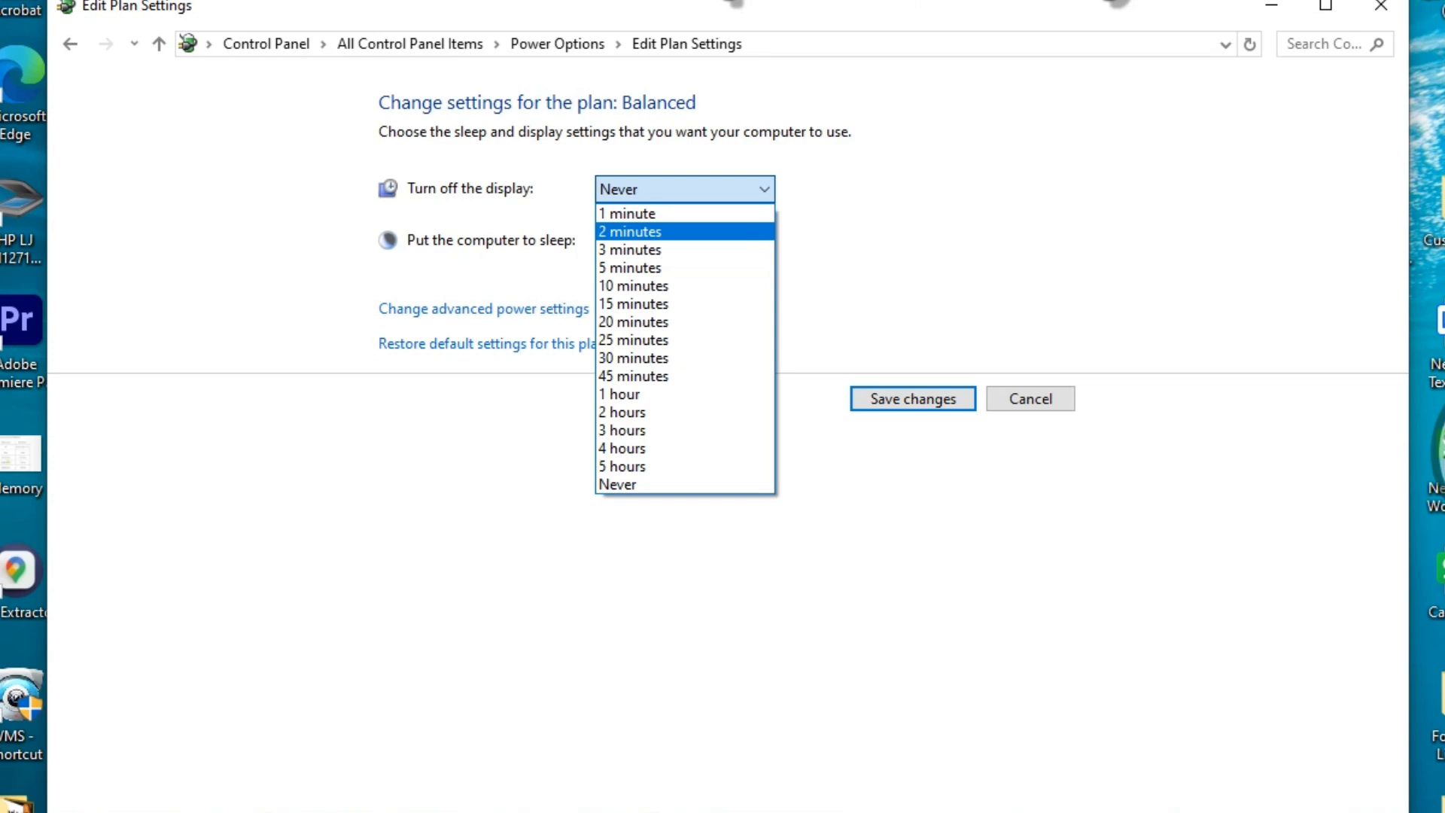
key("Tab")
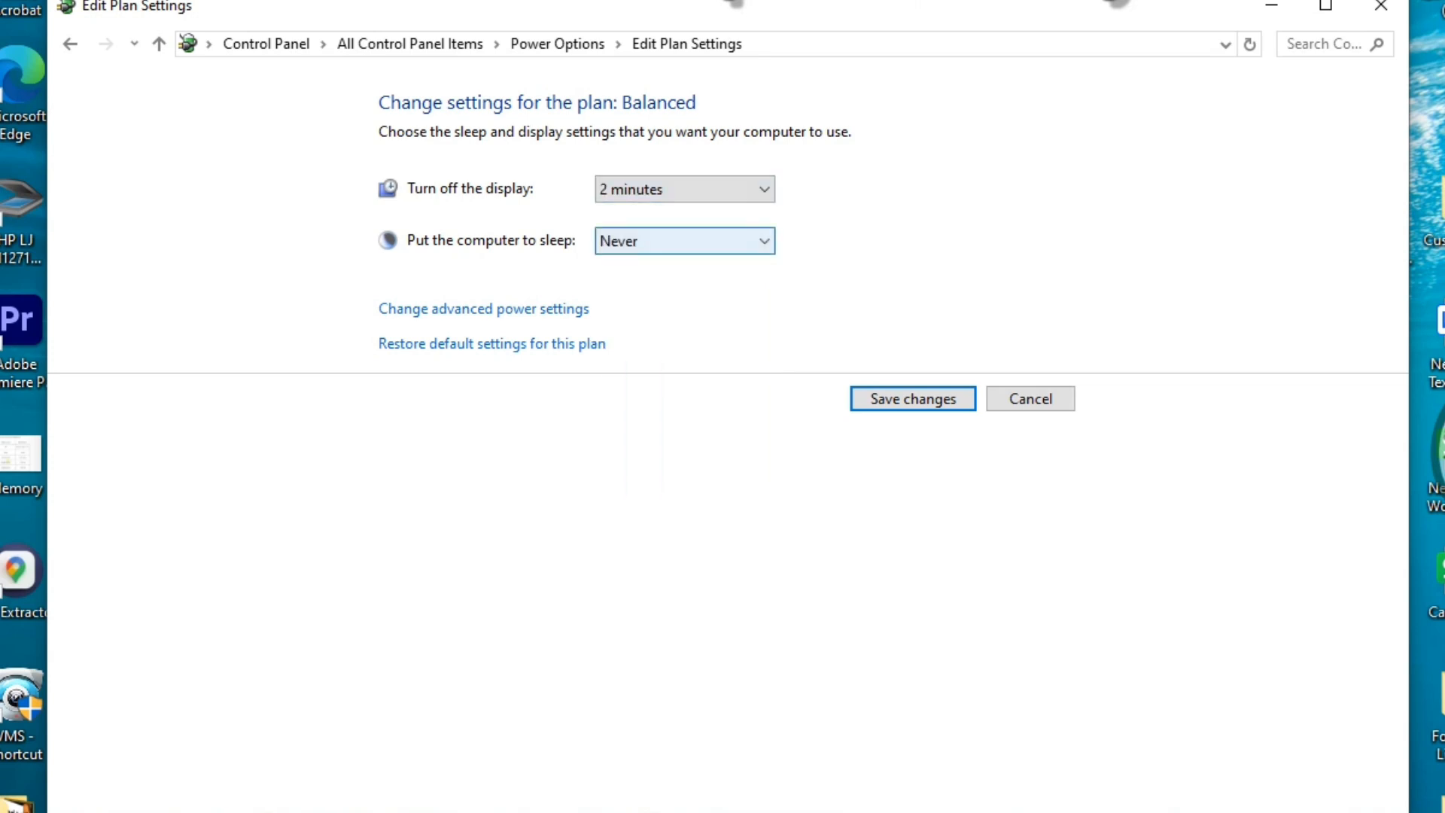
left_click(685, 241)
left_click(684, 302)
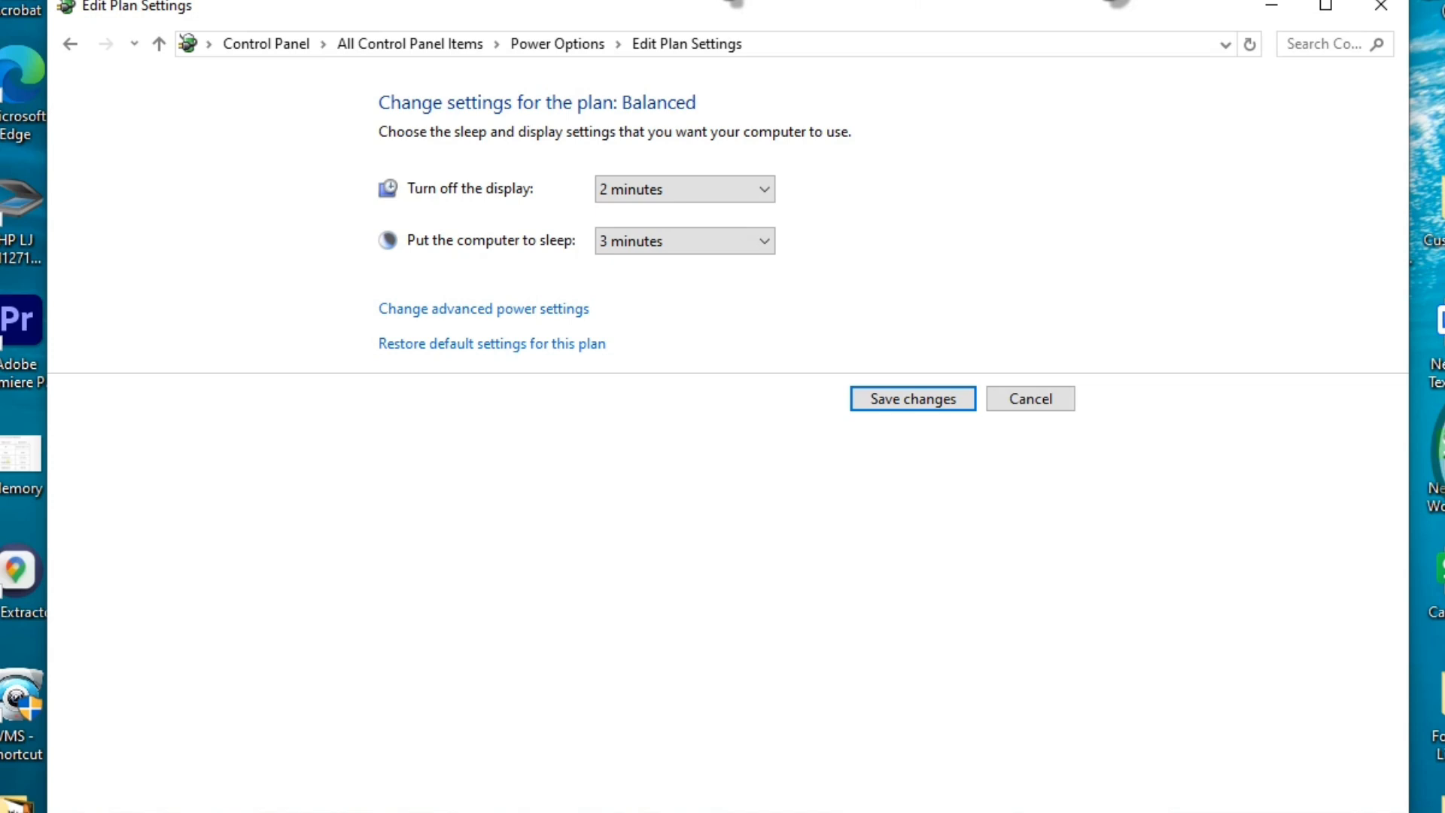
Cancel the plan edits, return to Control Panel, and view all items as Small icons
key("Tab")
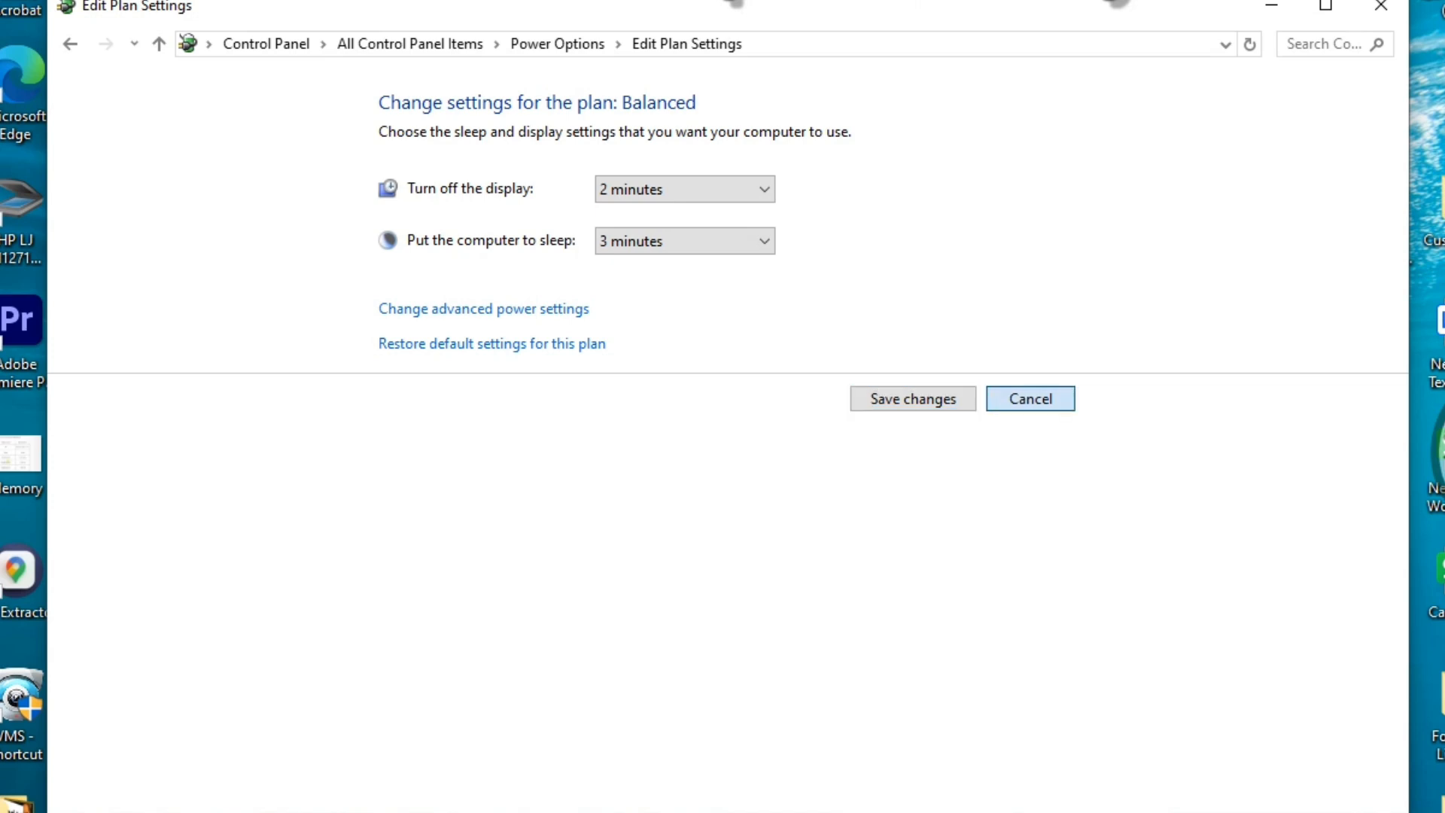
key("Return")
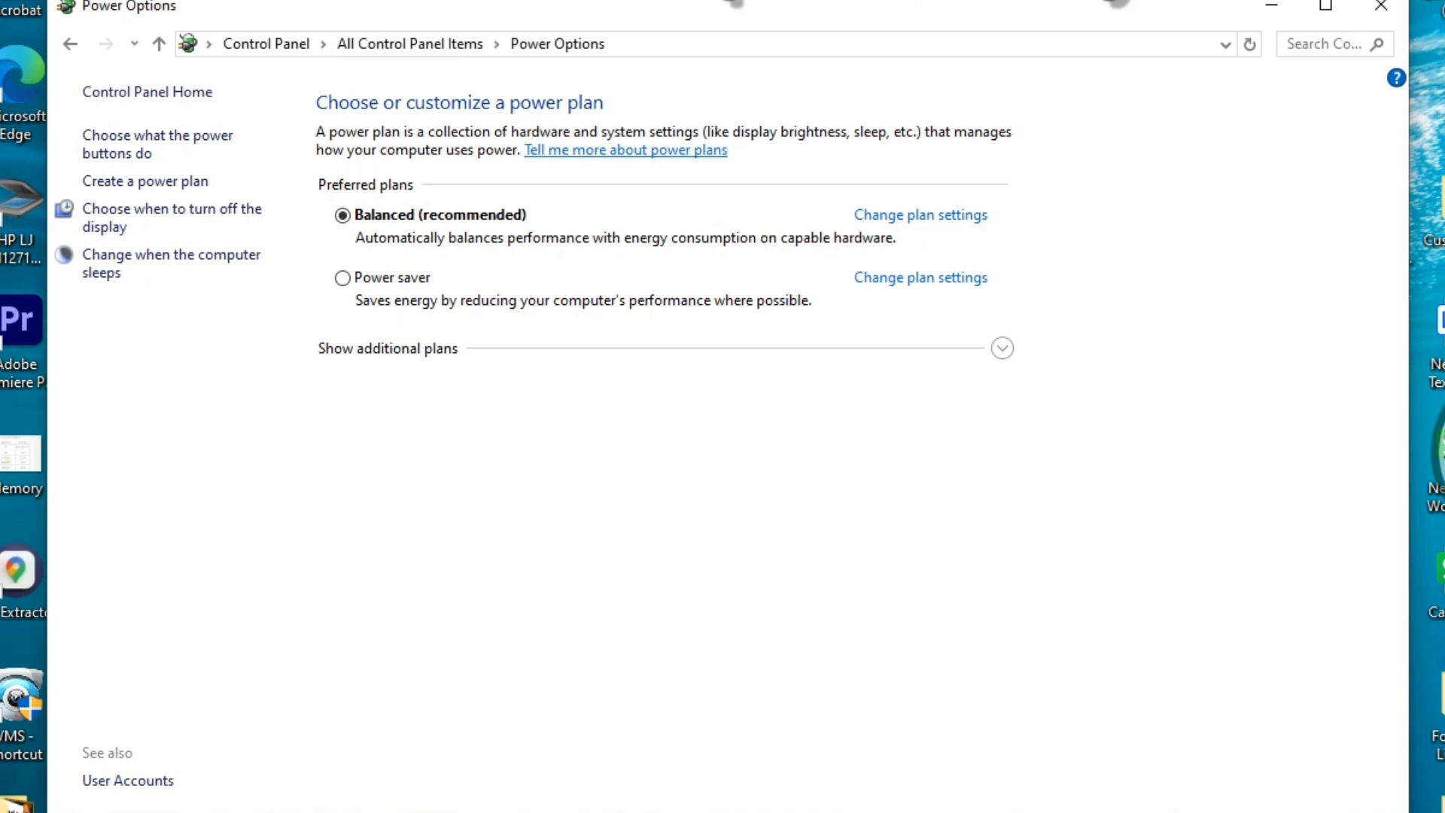
left_click(70, 43)
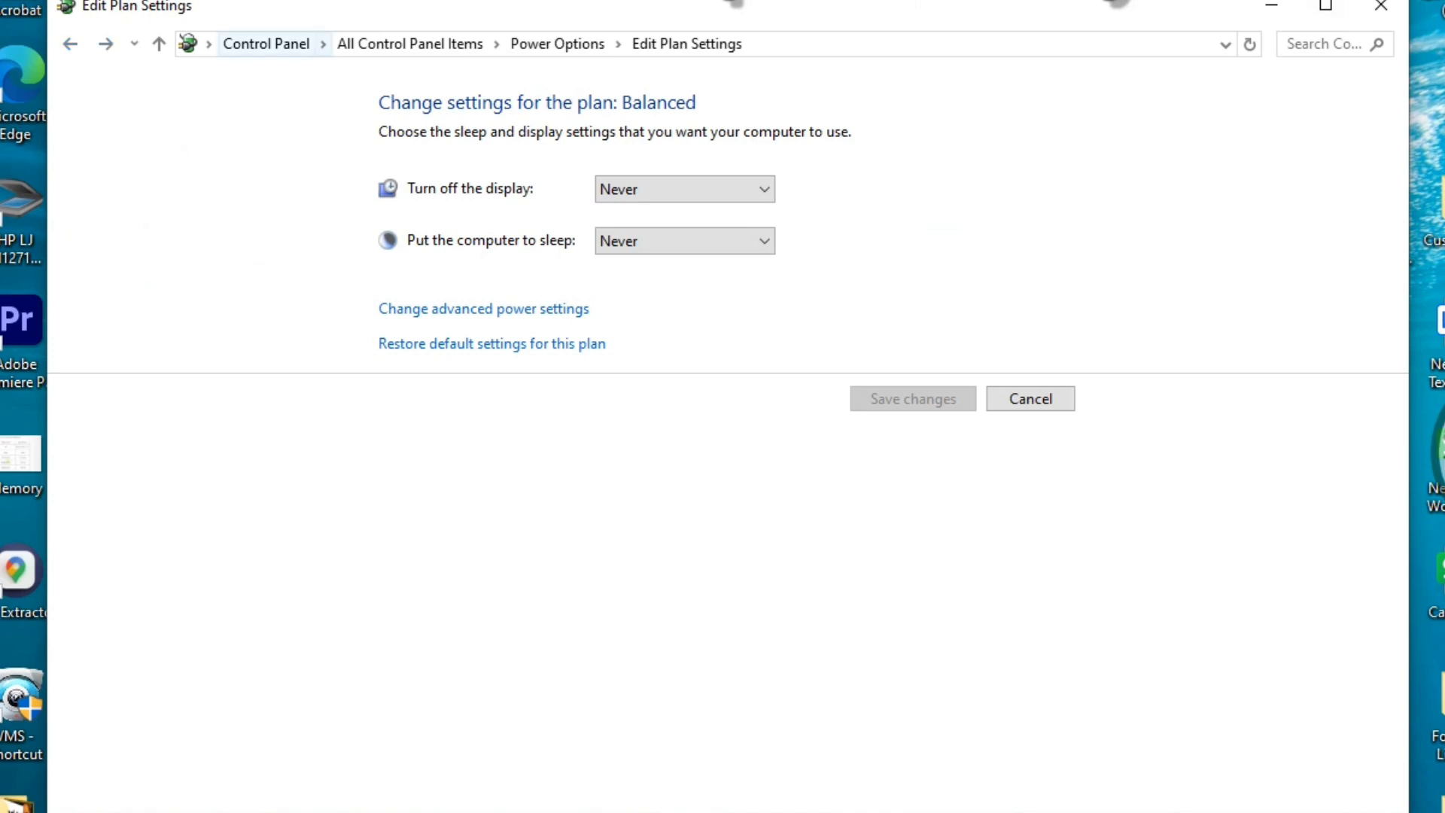
left_click(266, 44)
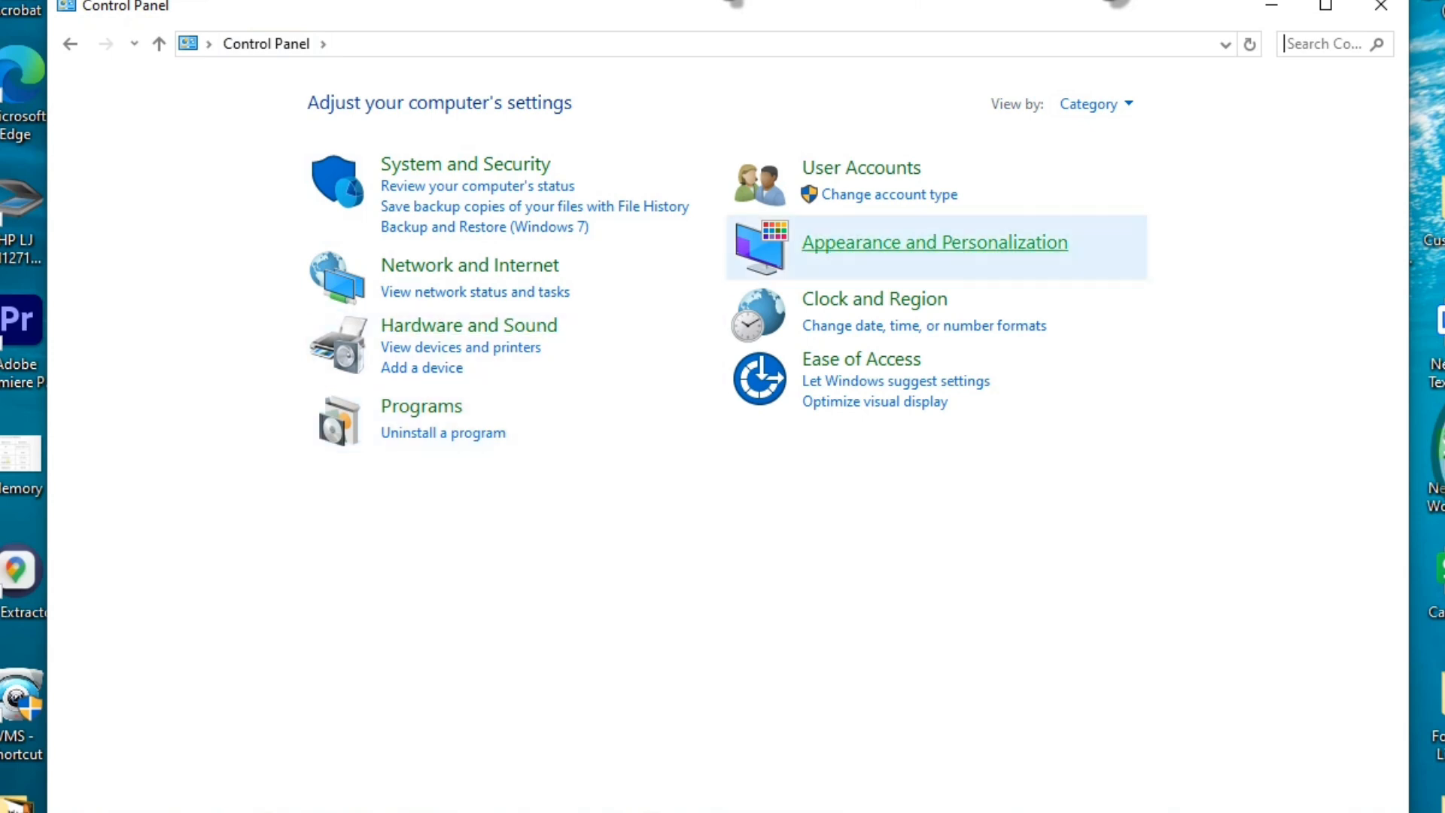
left_click(1095, 104)
left_click(1124, 197)
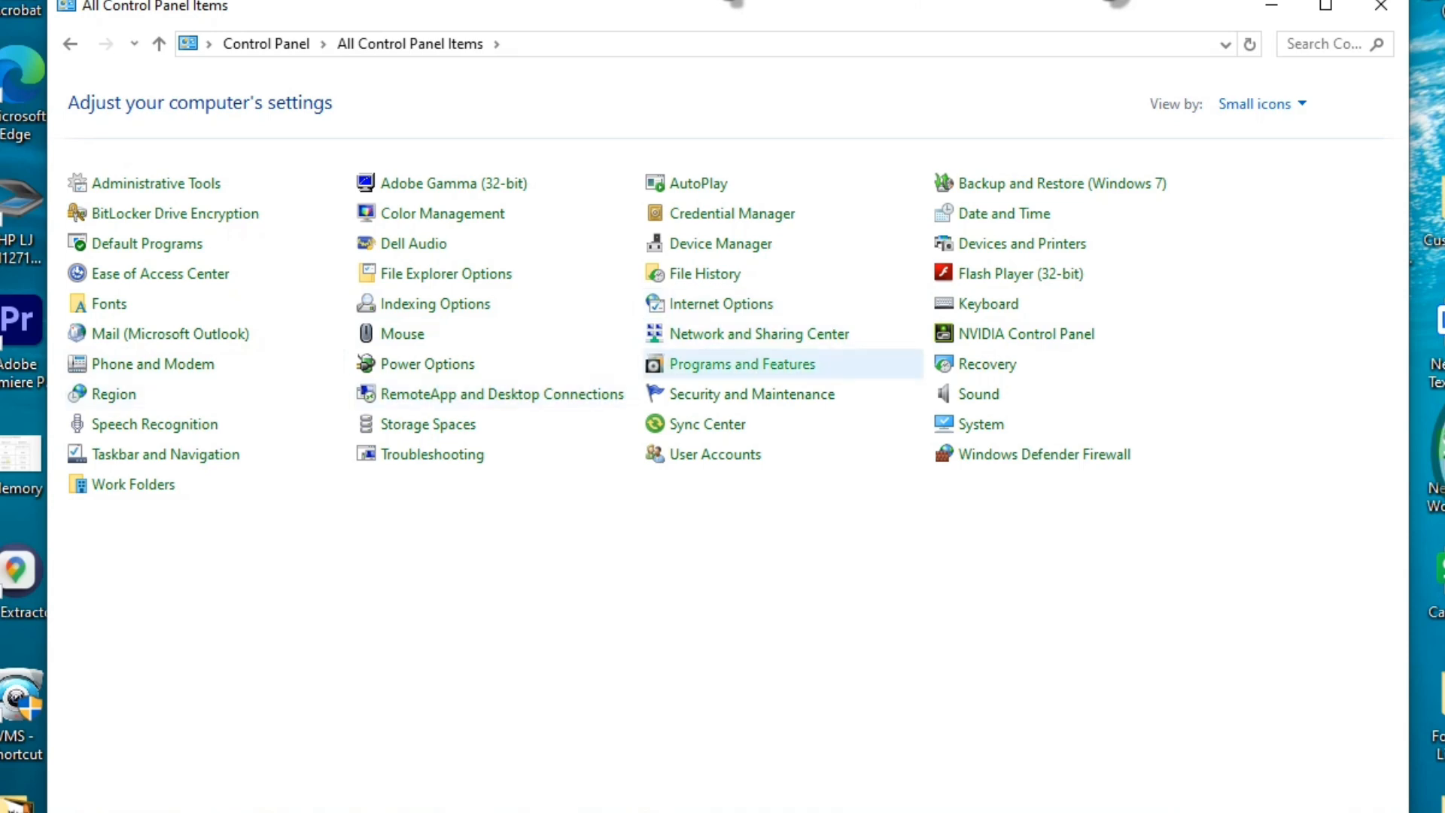
Open Programs and Features to list the 67 installed programs
left_click(742, 363)
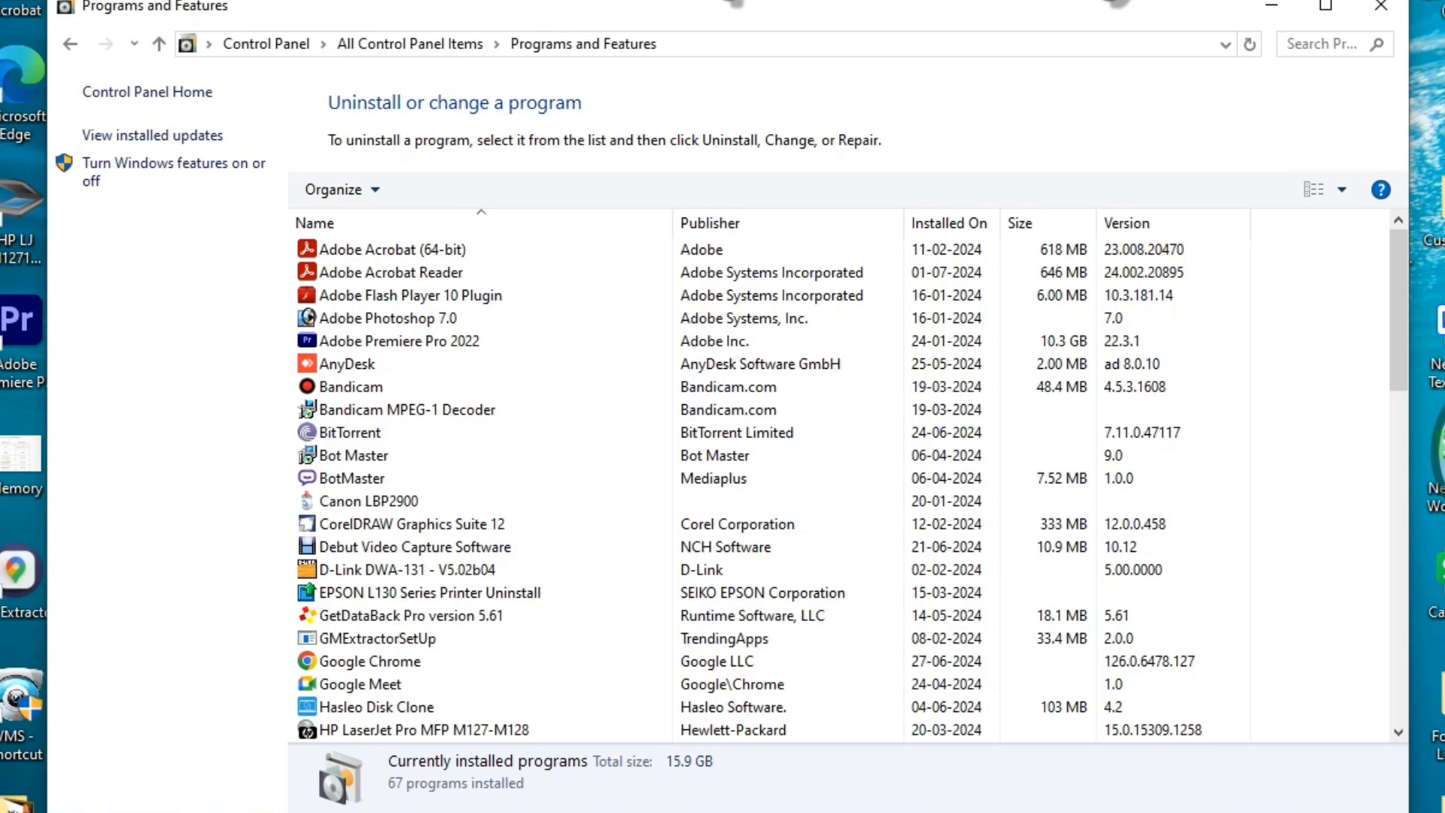
left_click(411, 295)
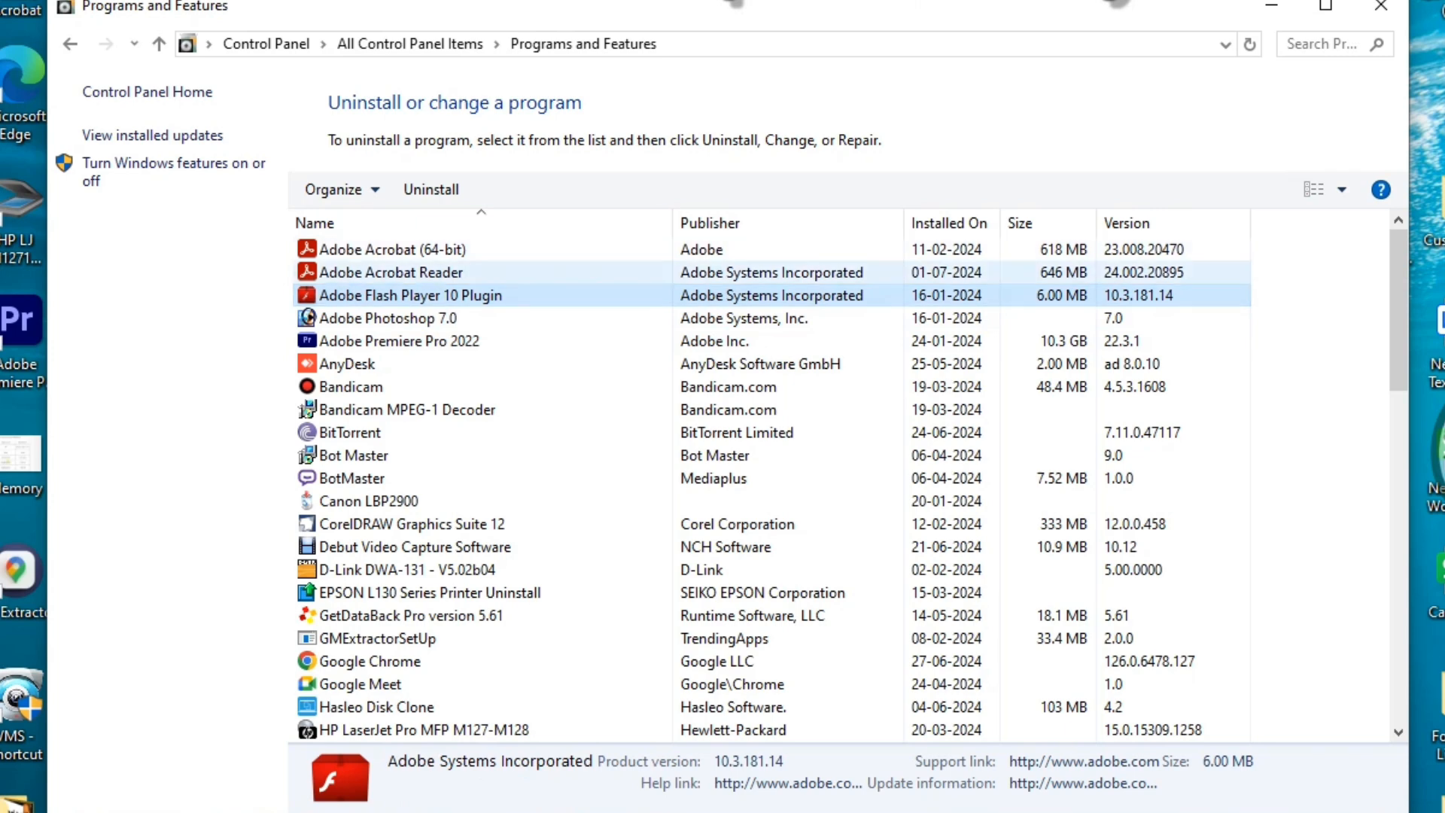
left_click(391, 272)
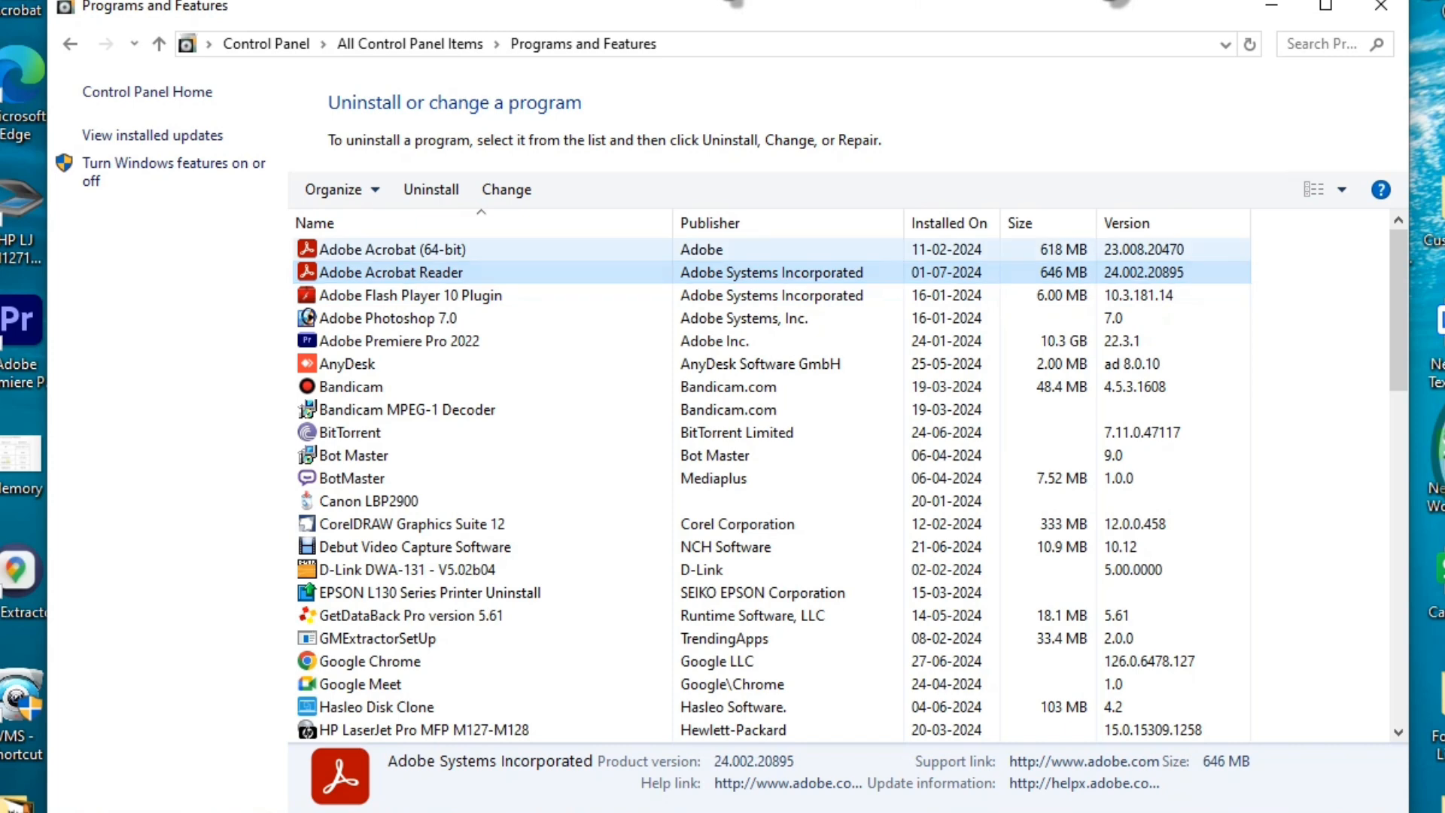
left_click(391, 250)
left_click(391, 295)
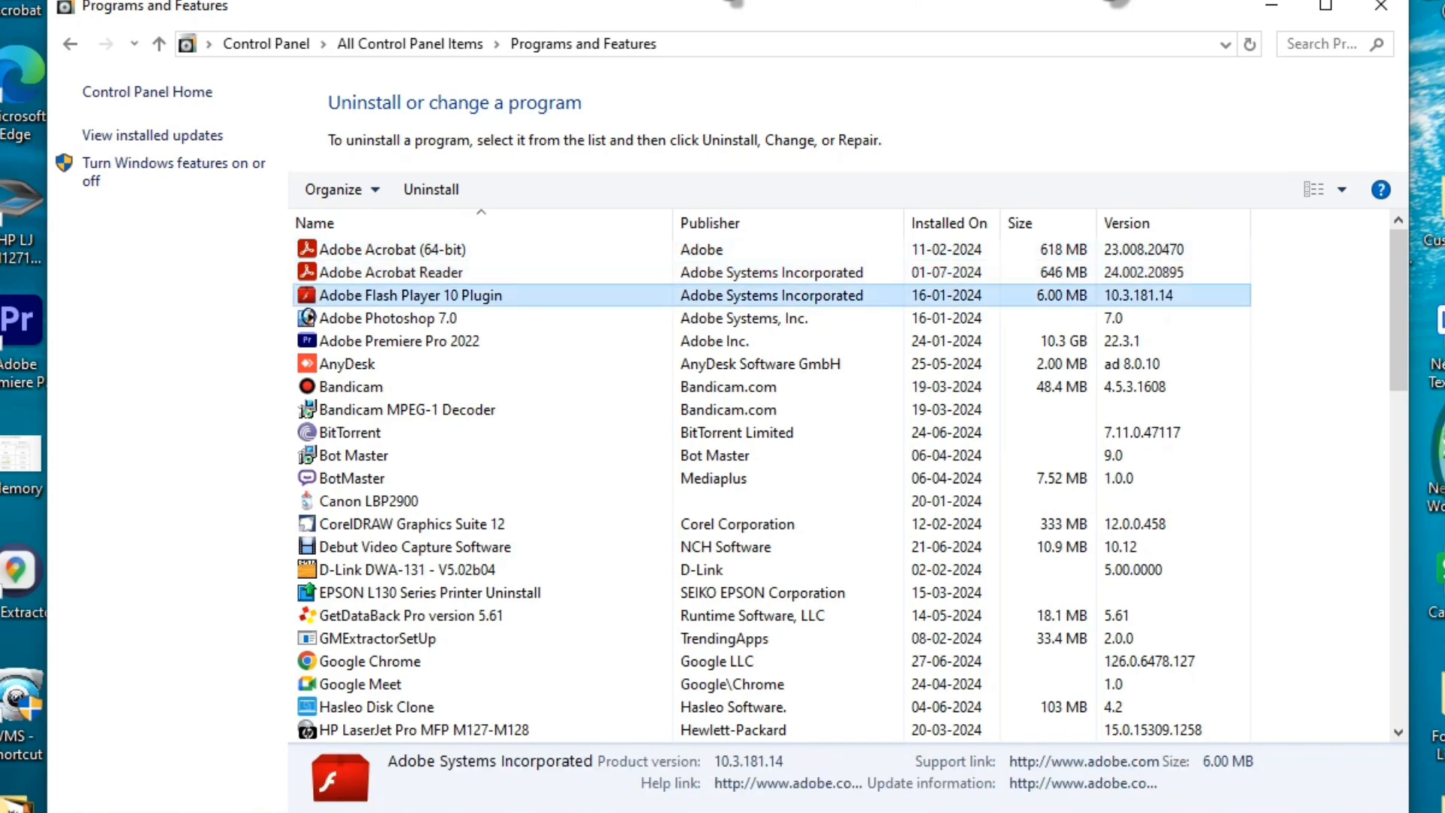
left_click(392, 318)
left_click(399, 341)
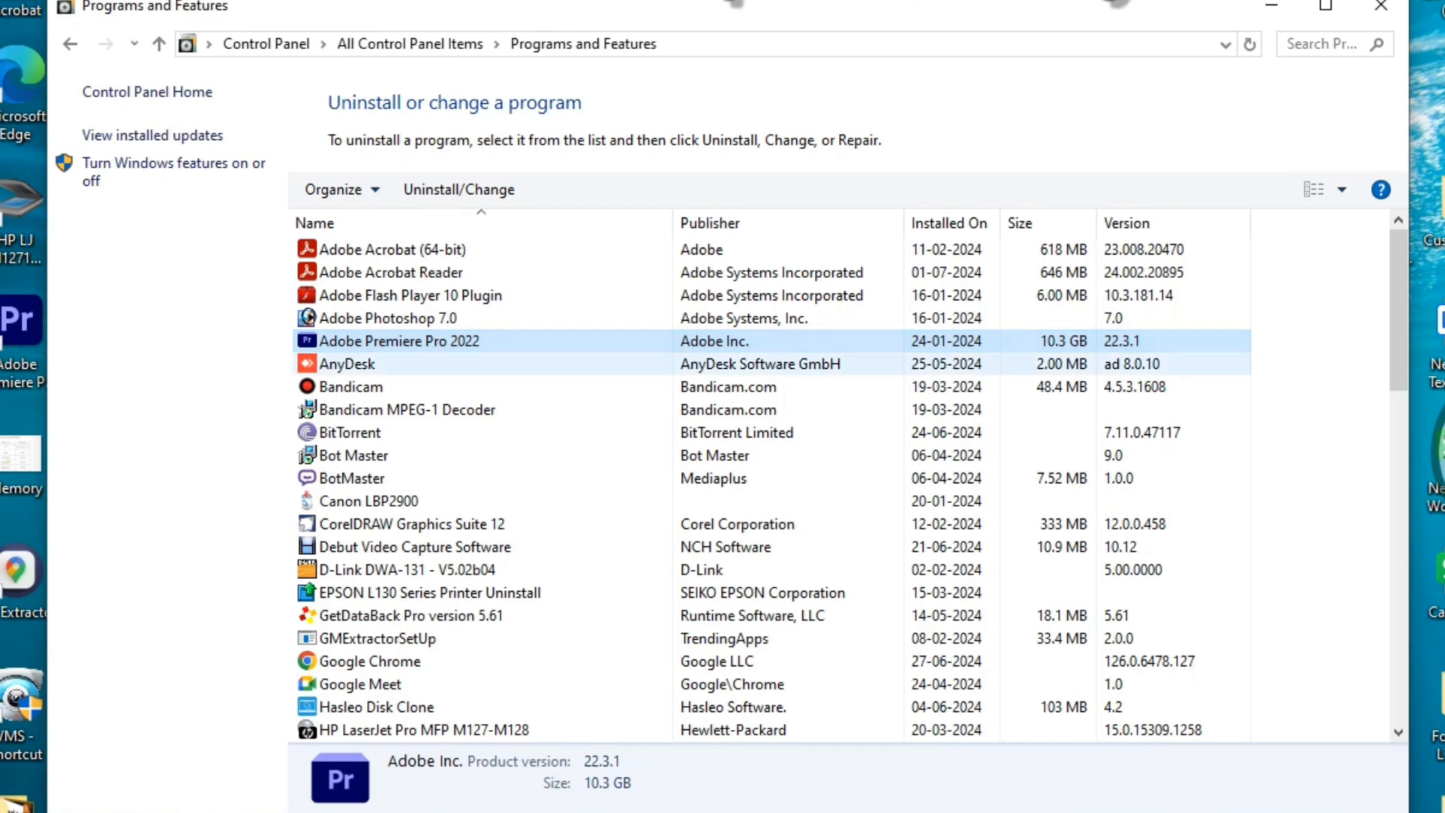
left_click(376, 456)
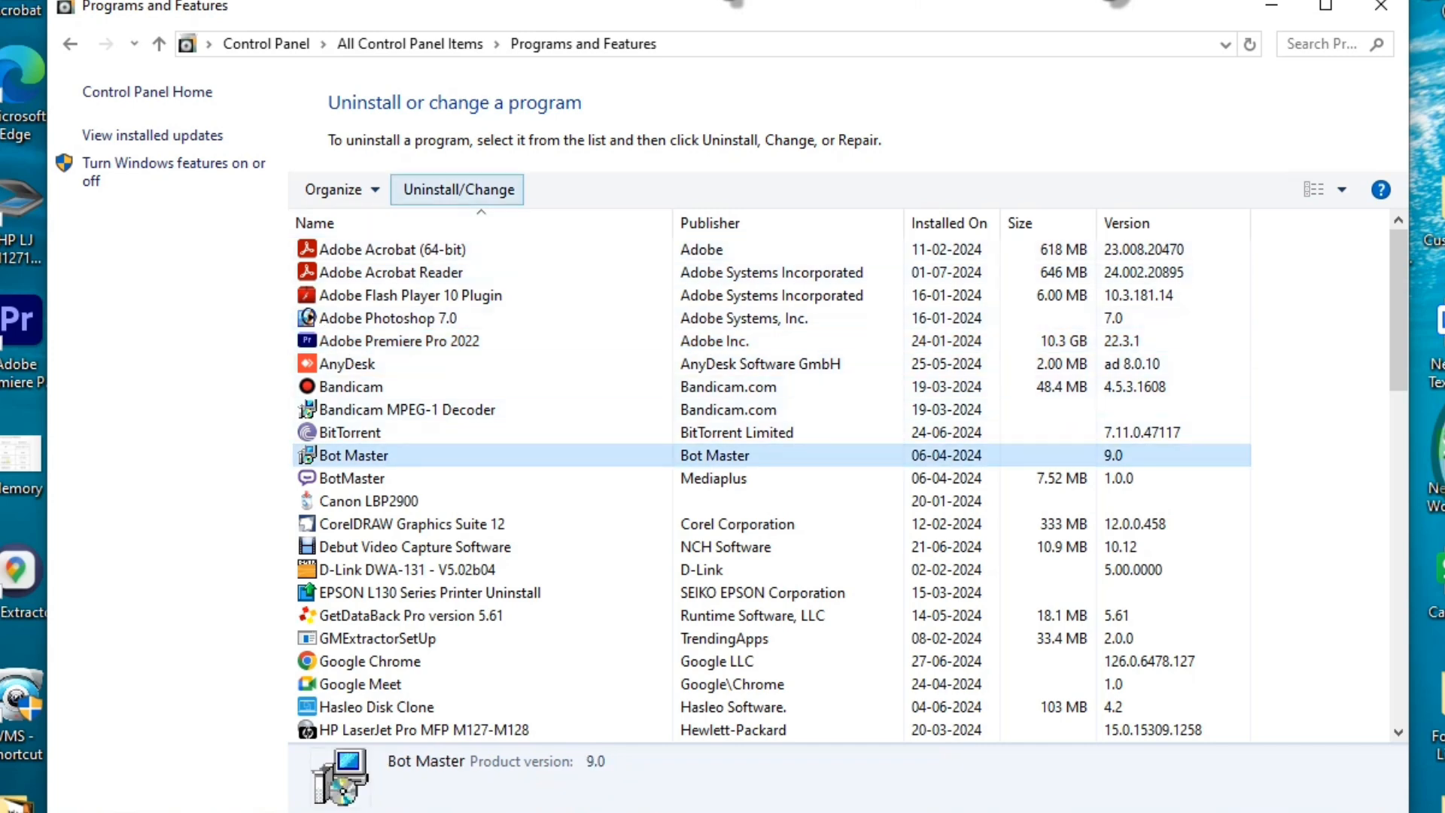
scroll(482, 452, "down", 13)
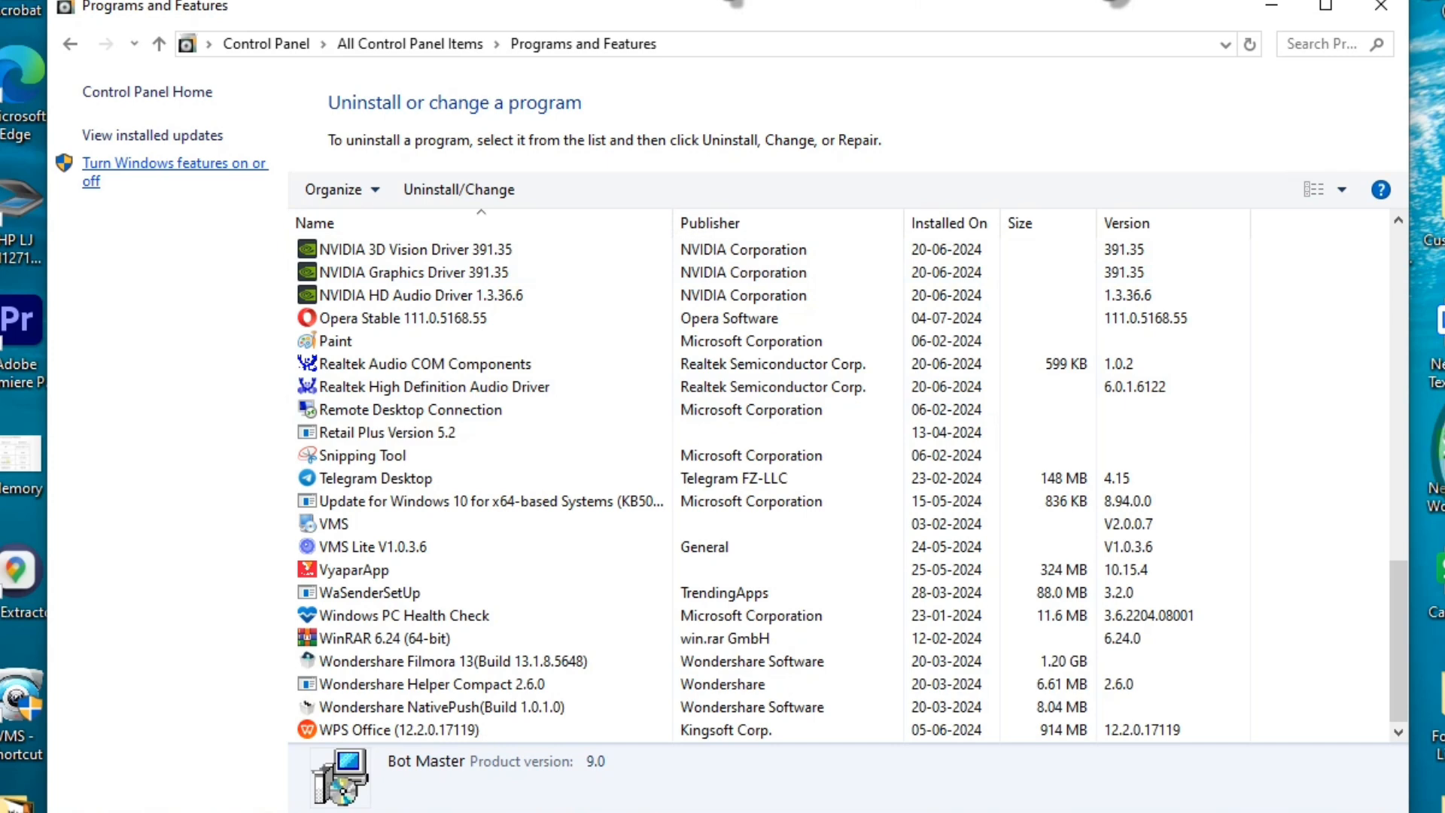
left_click(173, 163)
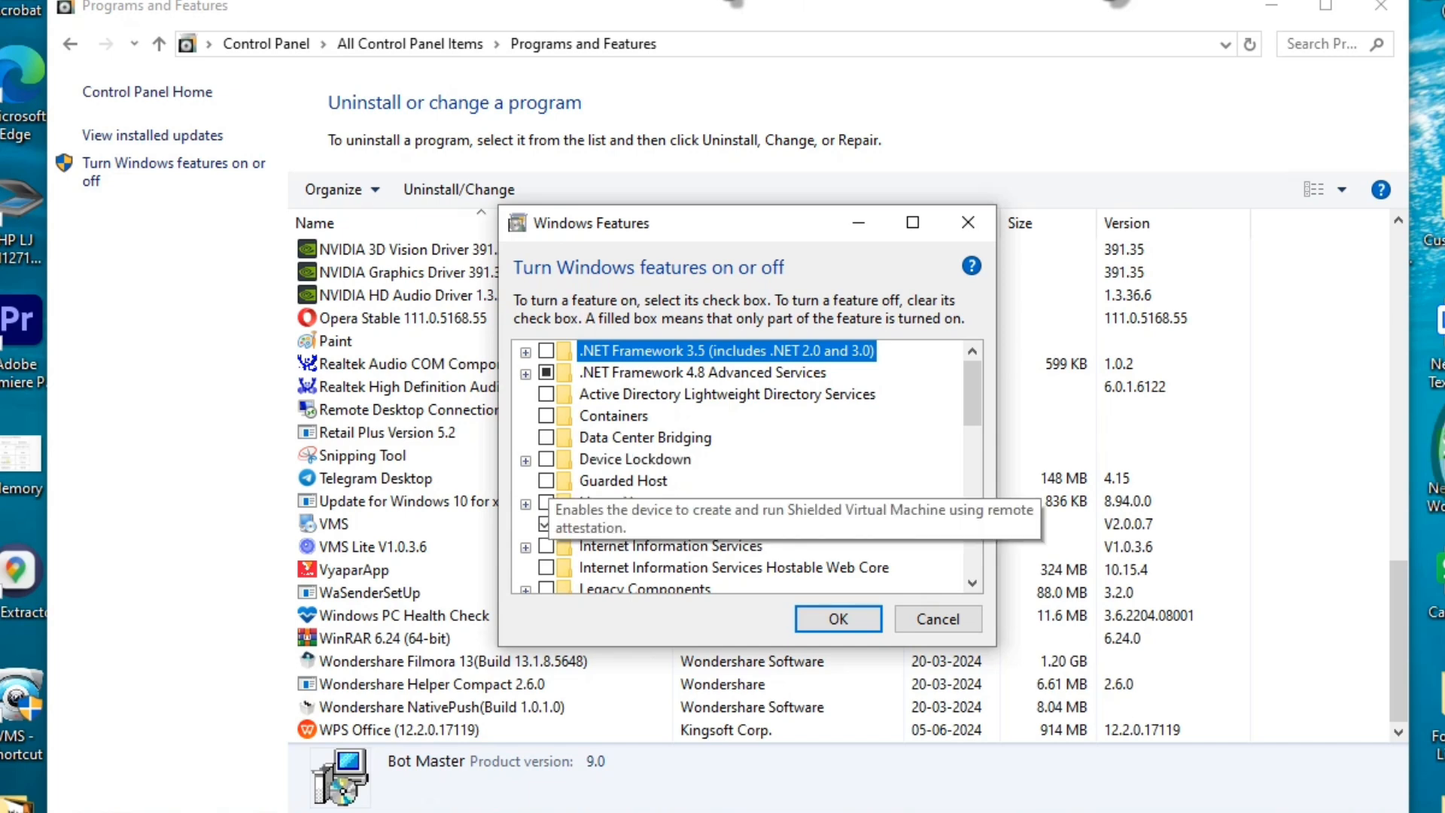
scroll(737, 467, "down", 4)
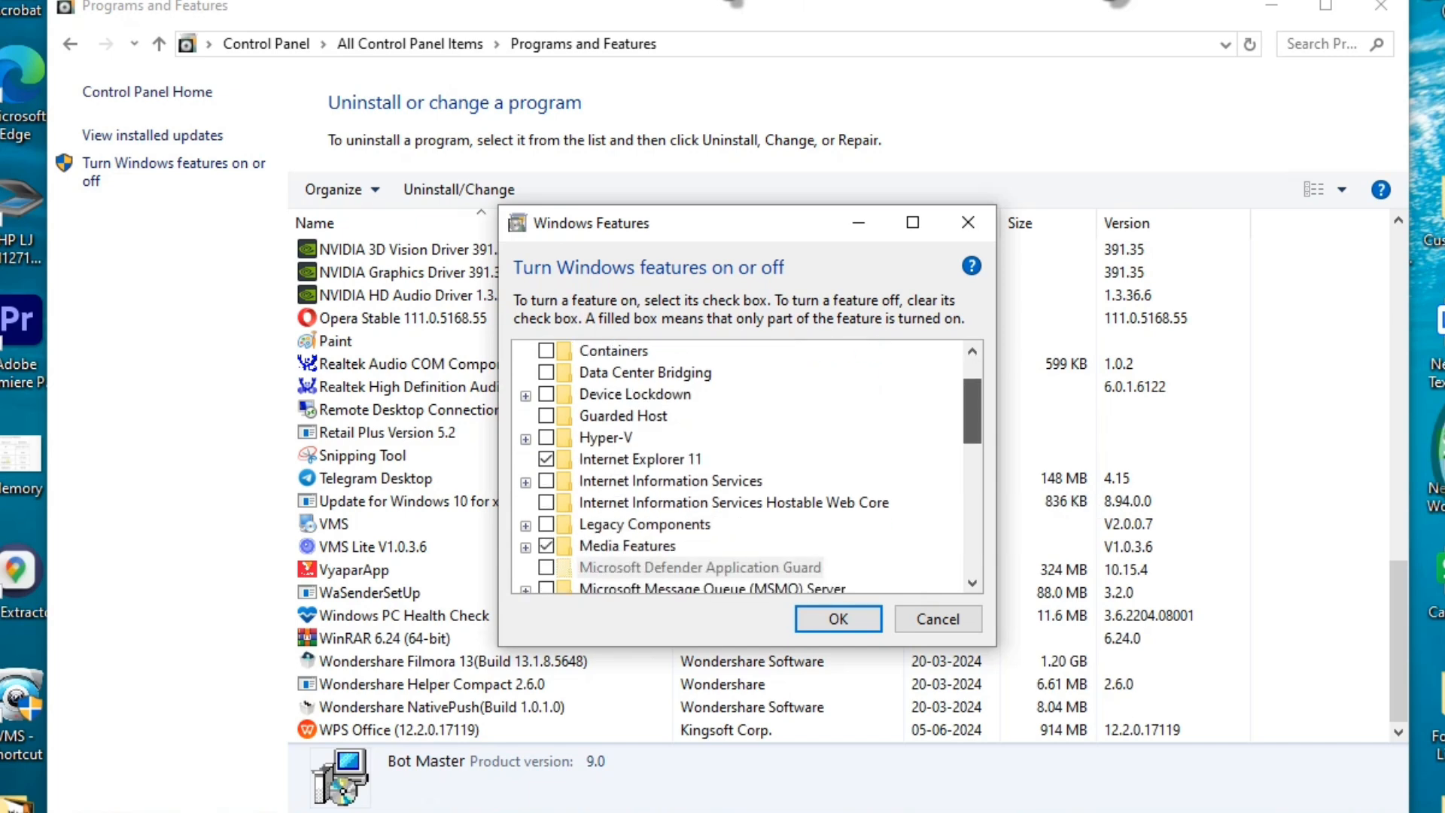
scroll(745, 466, "down", 5)
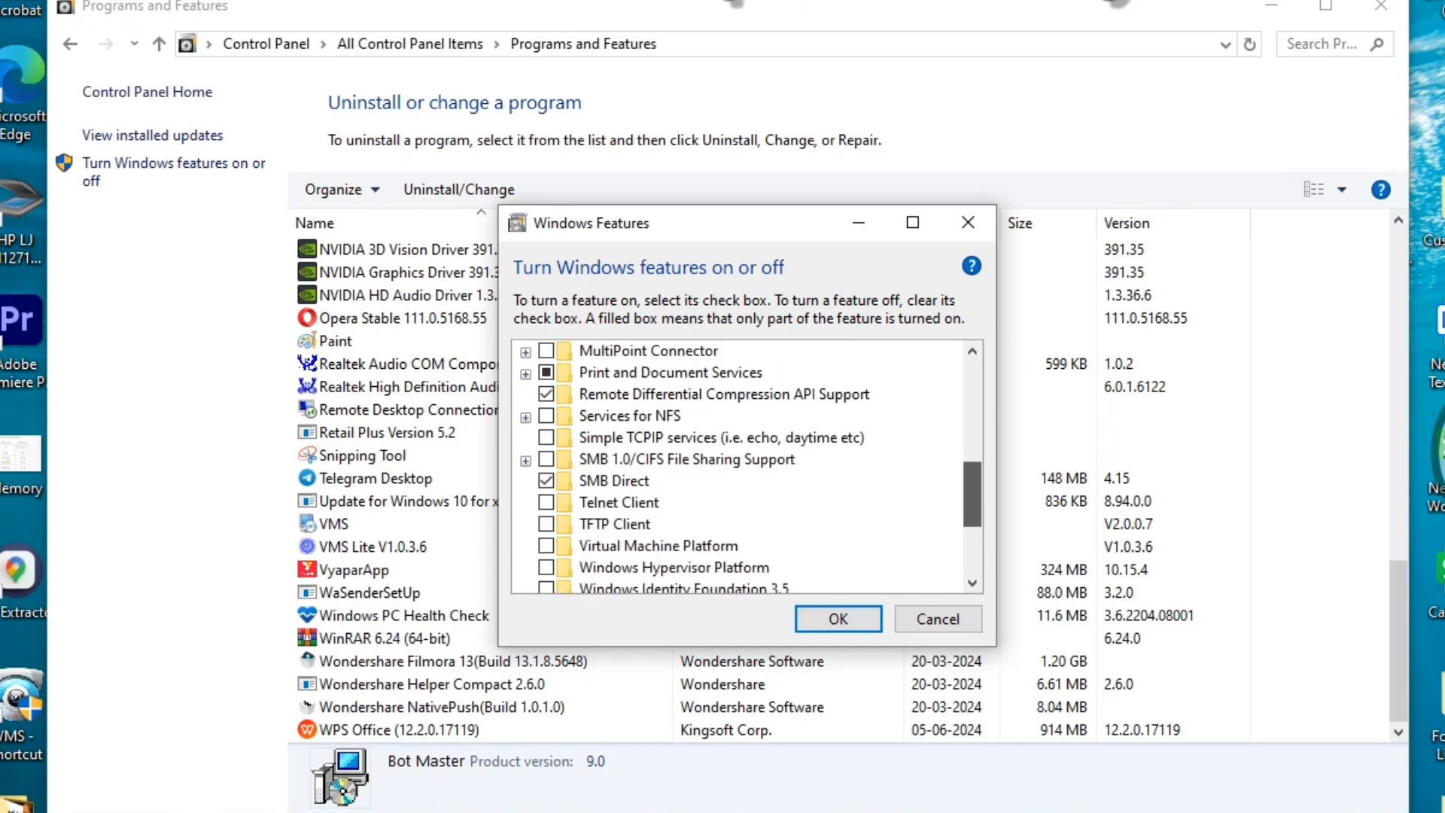
scroll(737, 467, "down", 1)
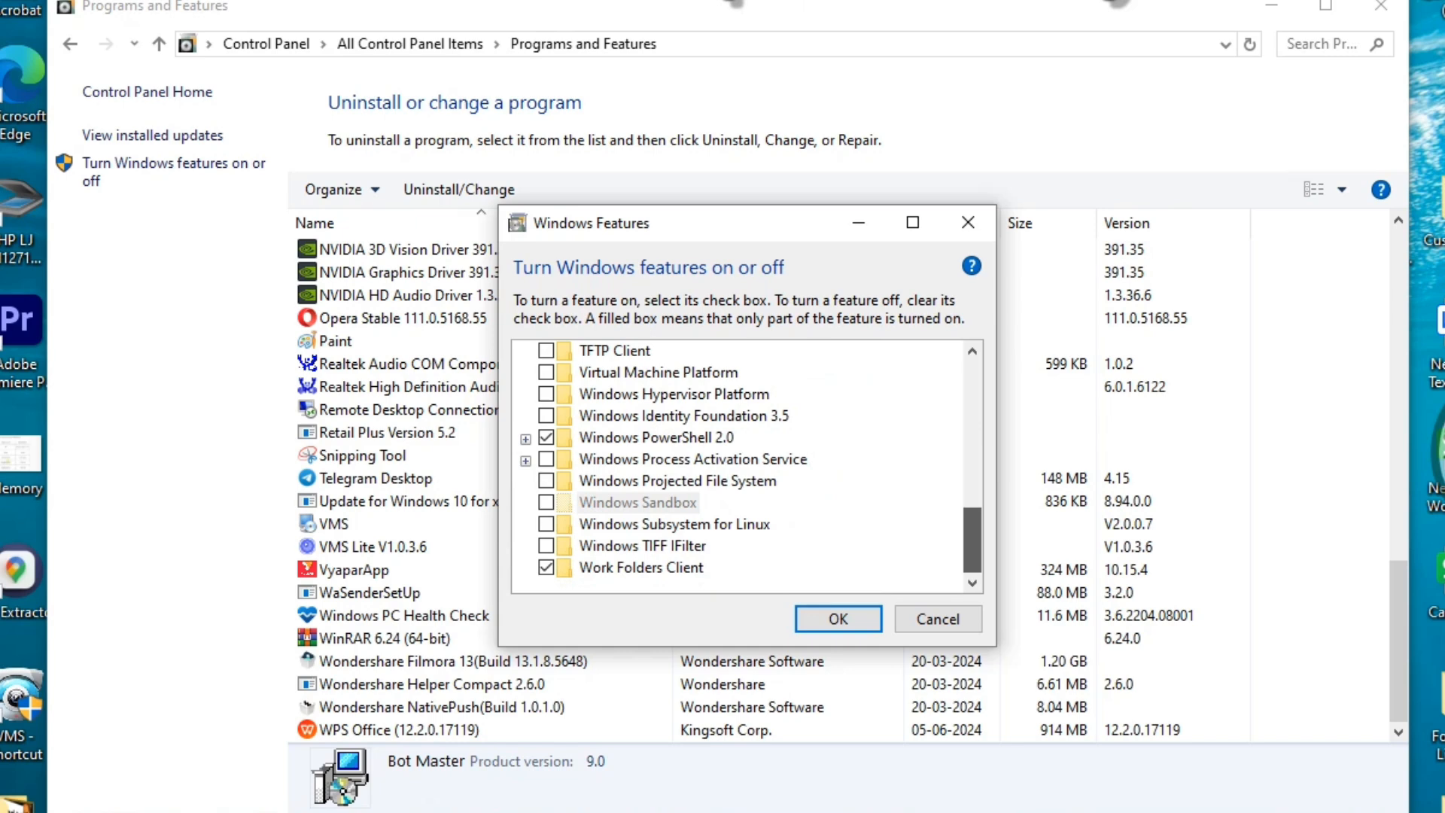
scroll(738, 467, "up", 3)
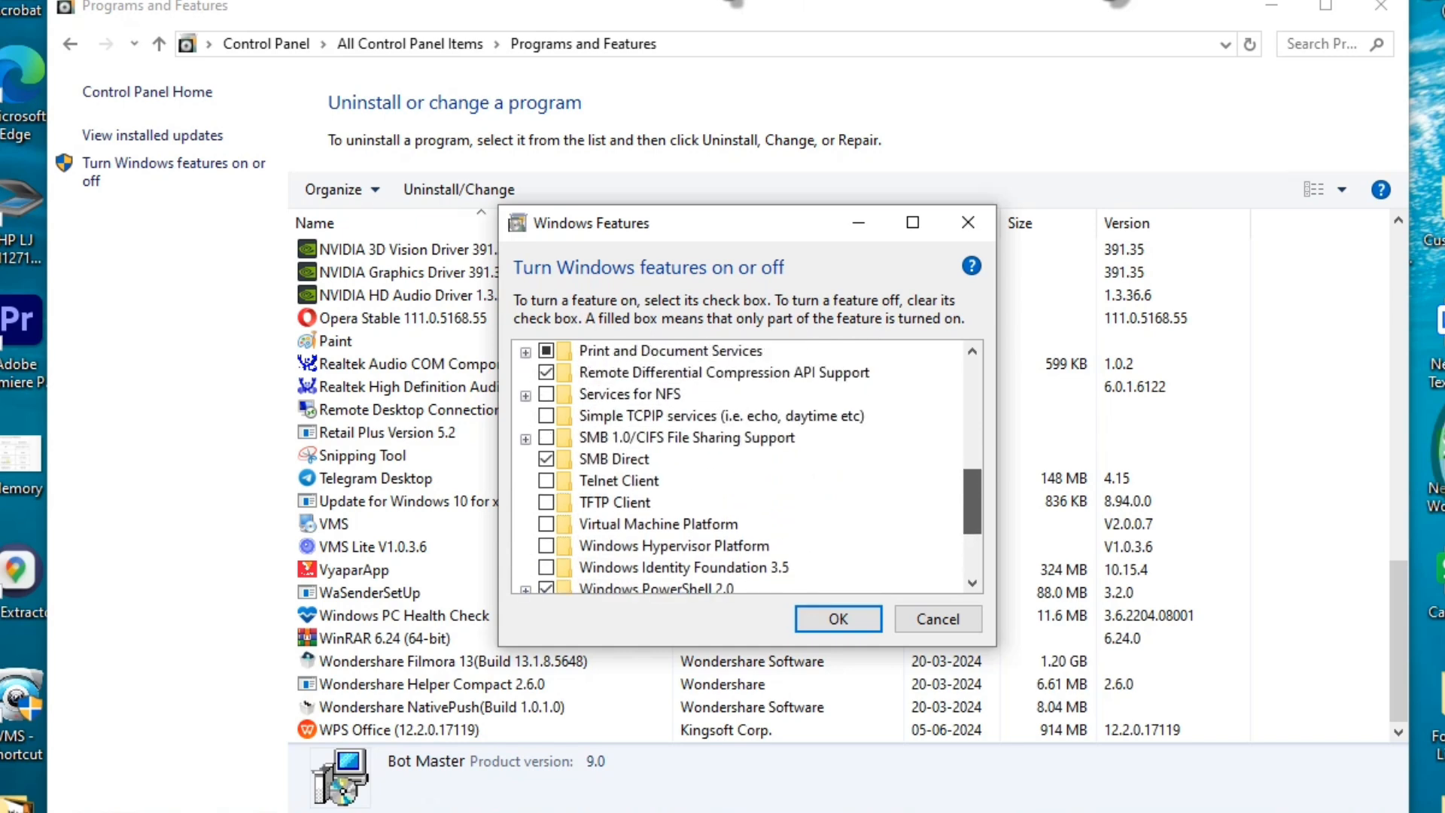
scroll(745, 467, "up", 2)
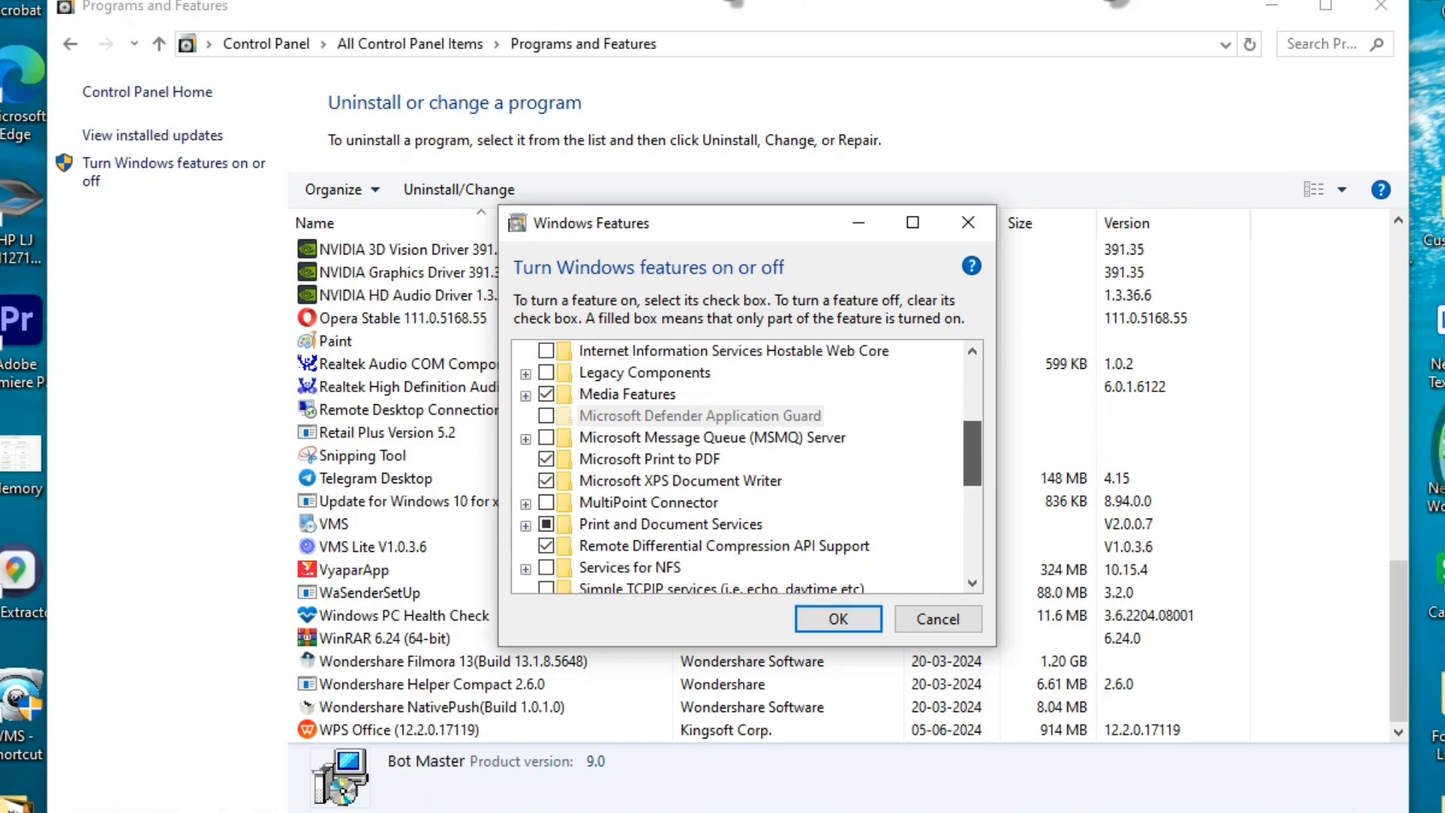
scroll(745, 467, "up", 2)
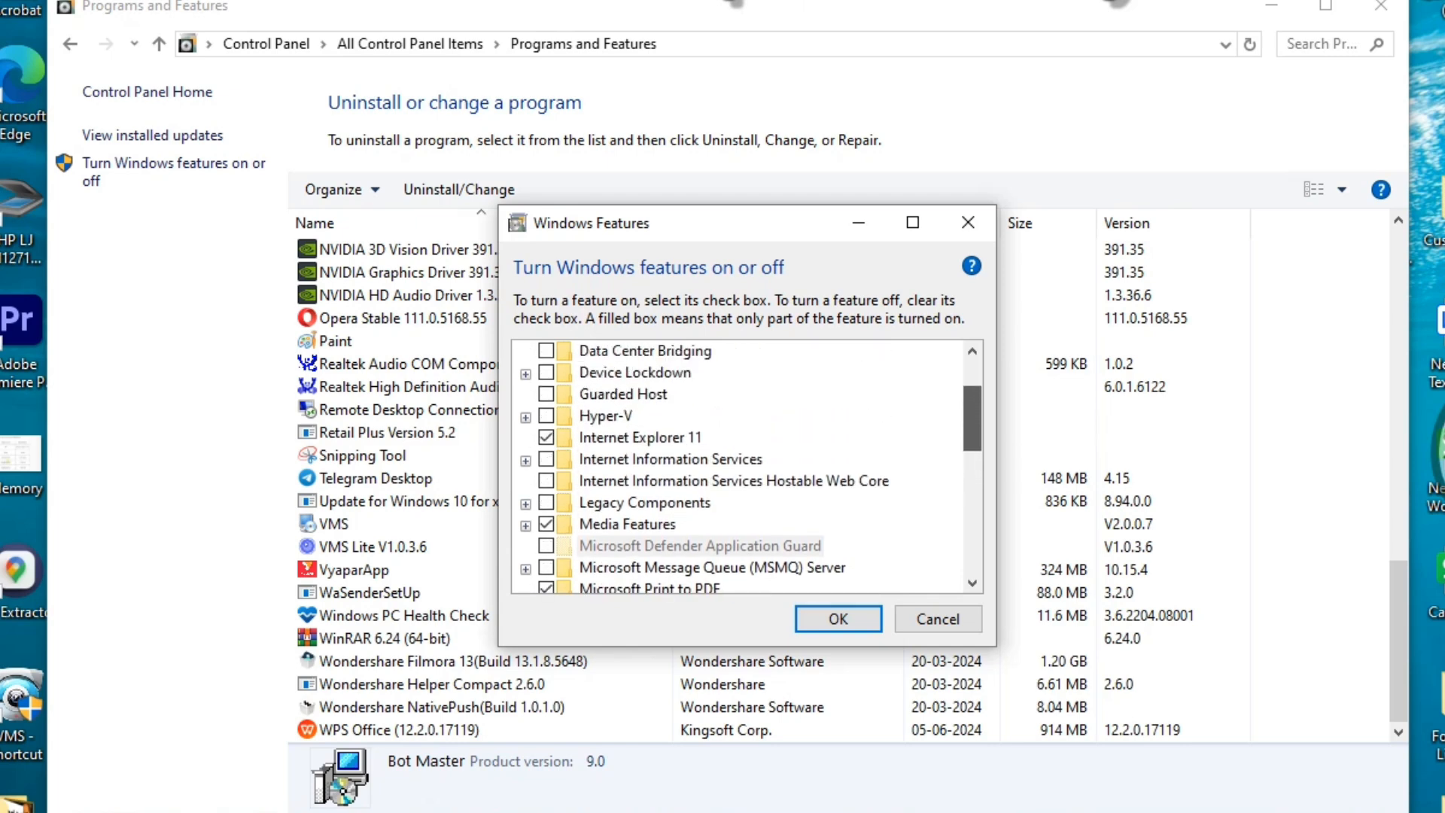
scroll(745, 466, "up", 2)
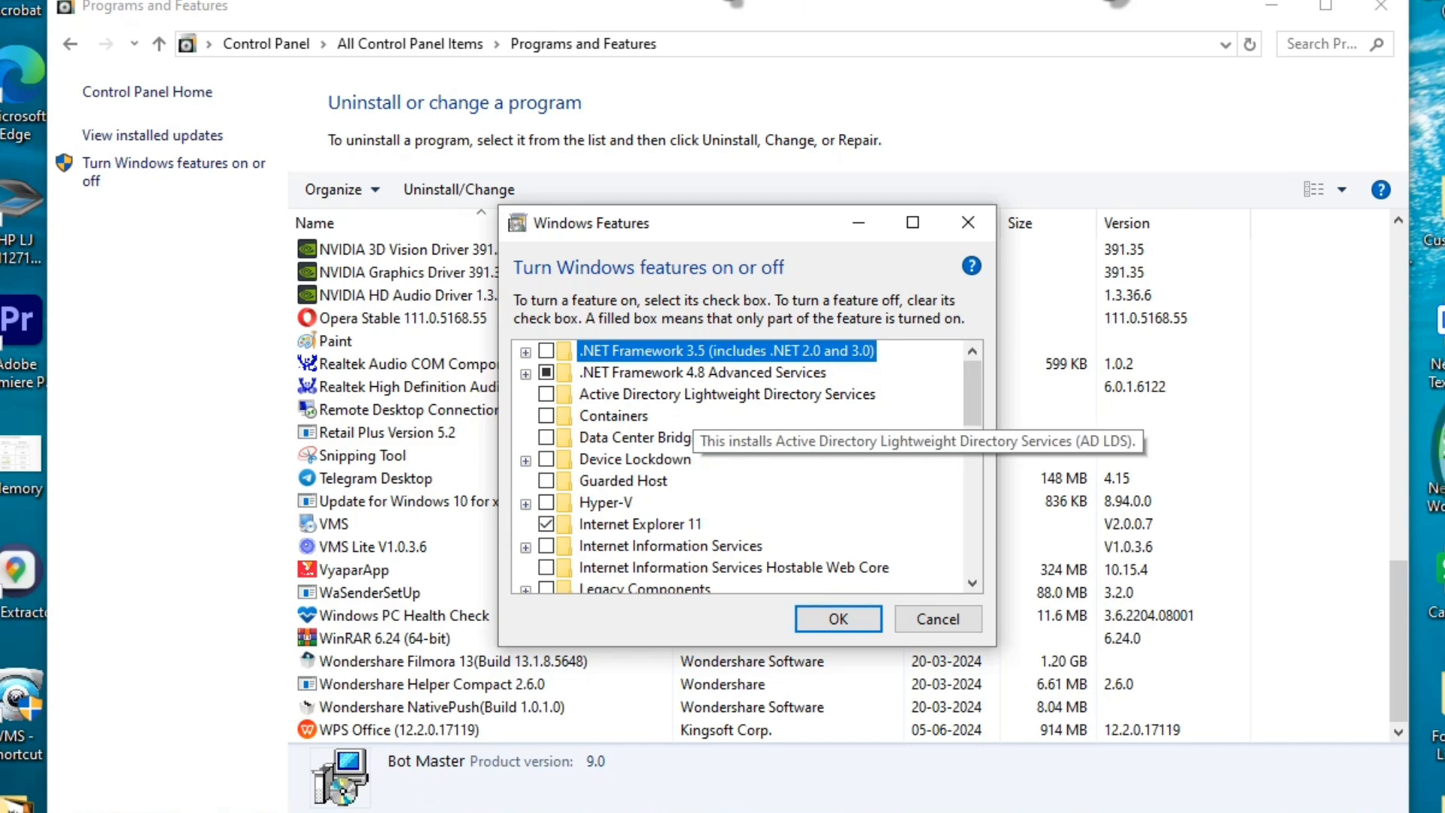
left_click(547, 393)
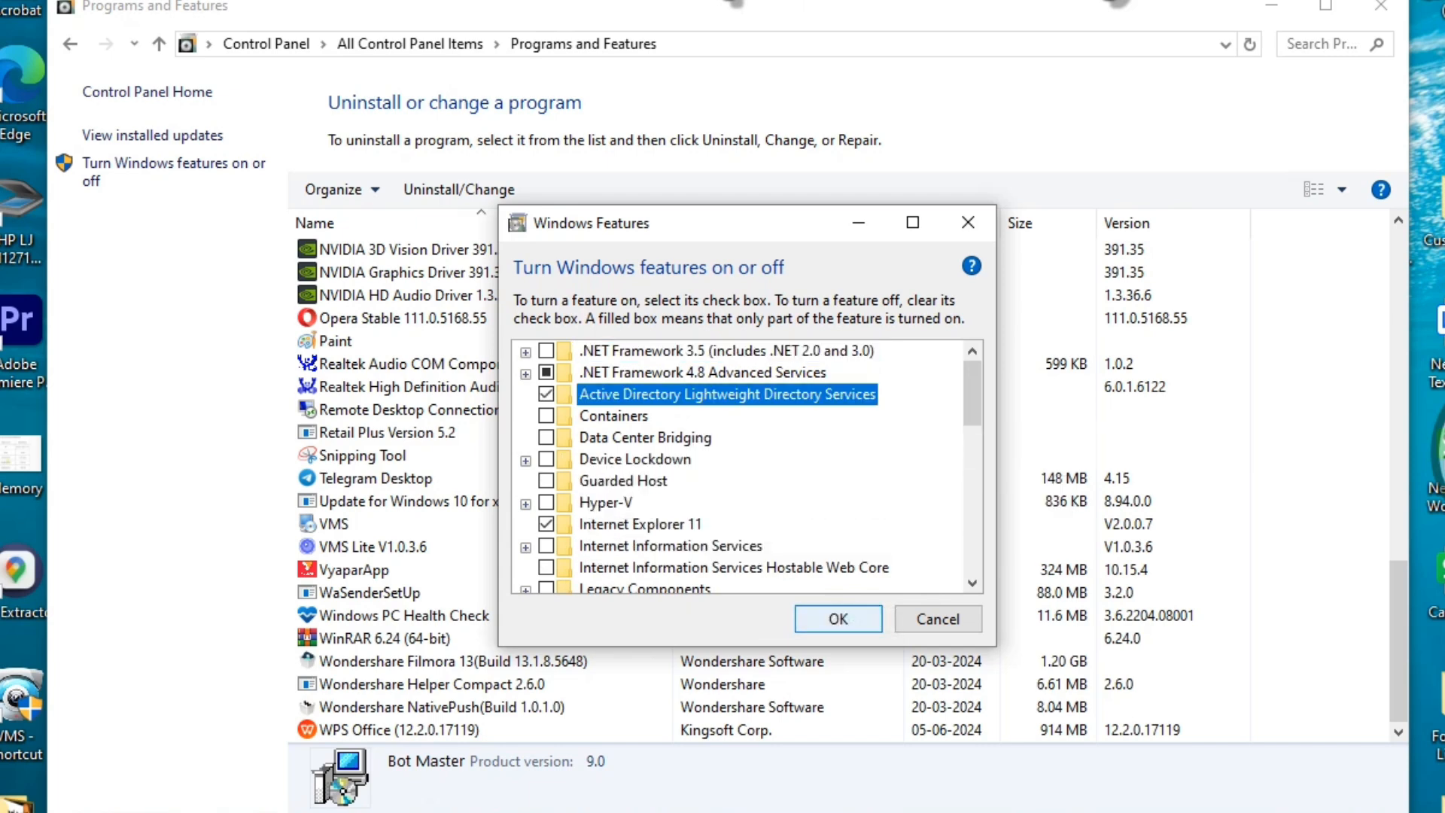
left_click(547, 394)
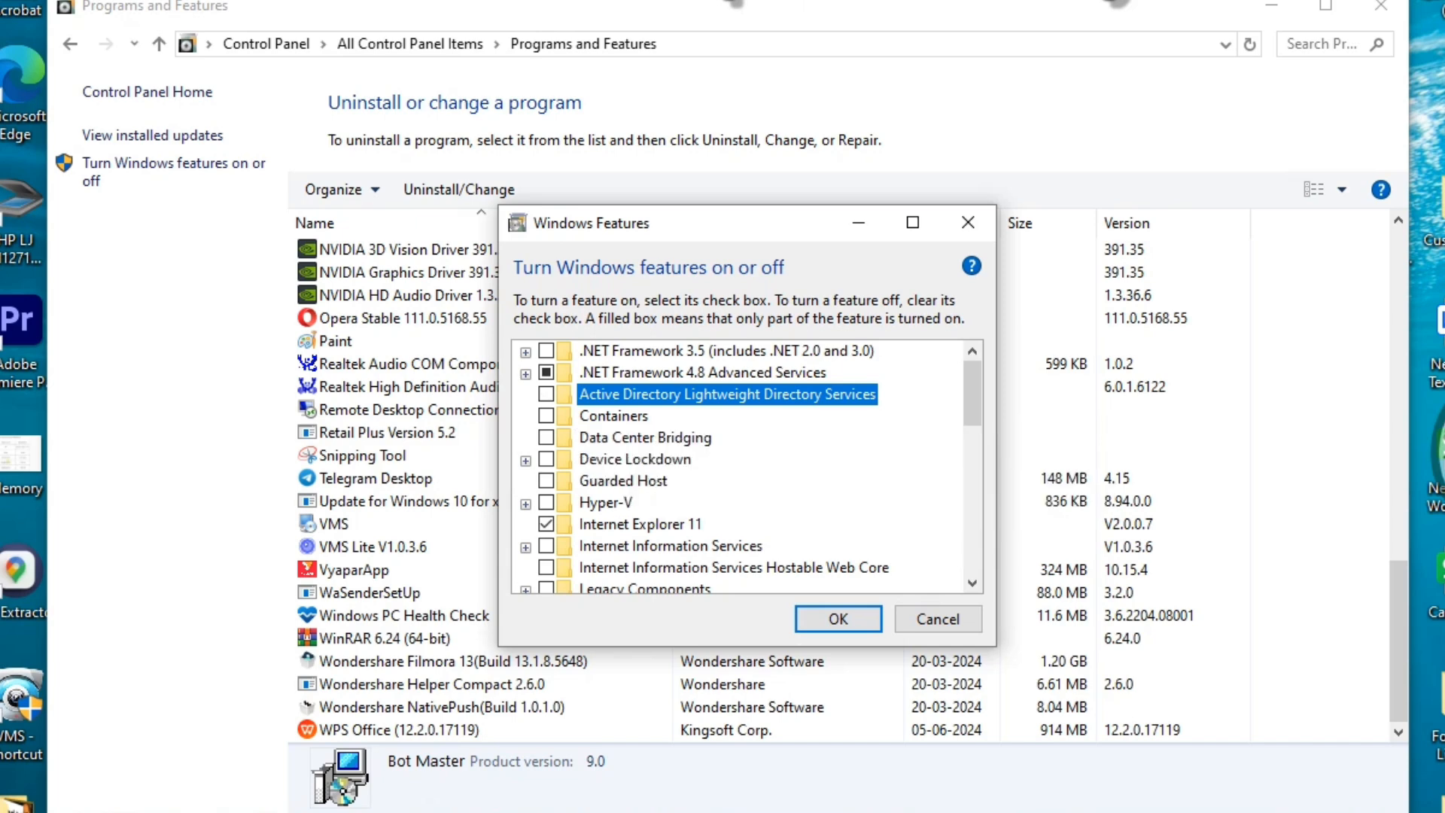
left_click_drag(972, 393, 972, 541)
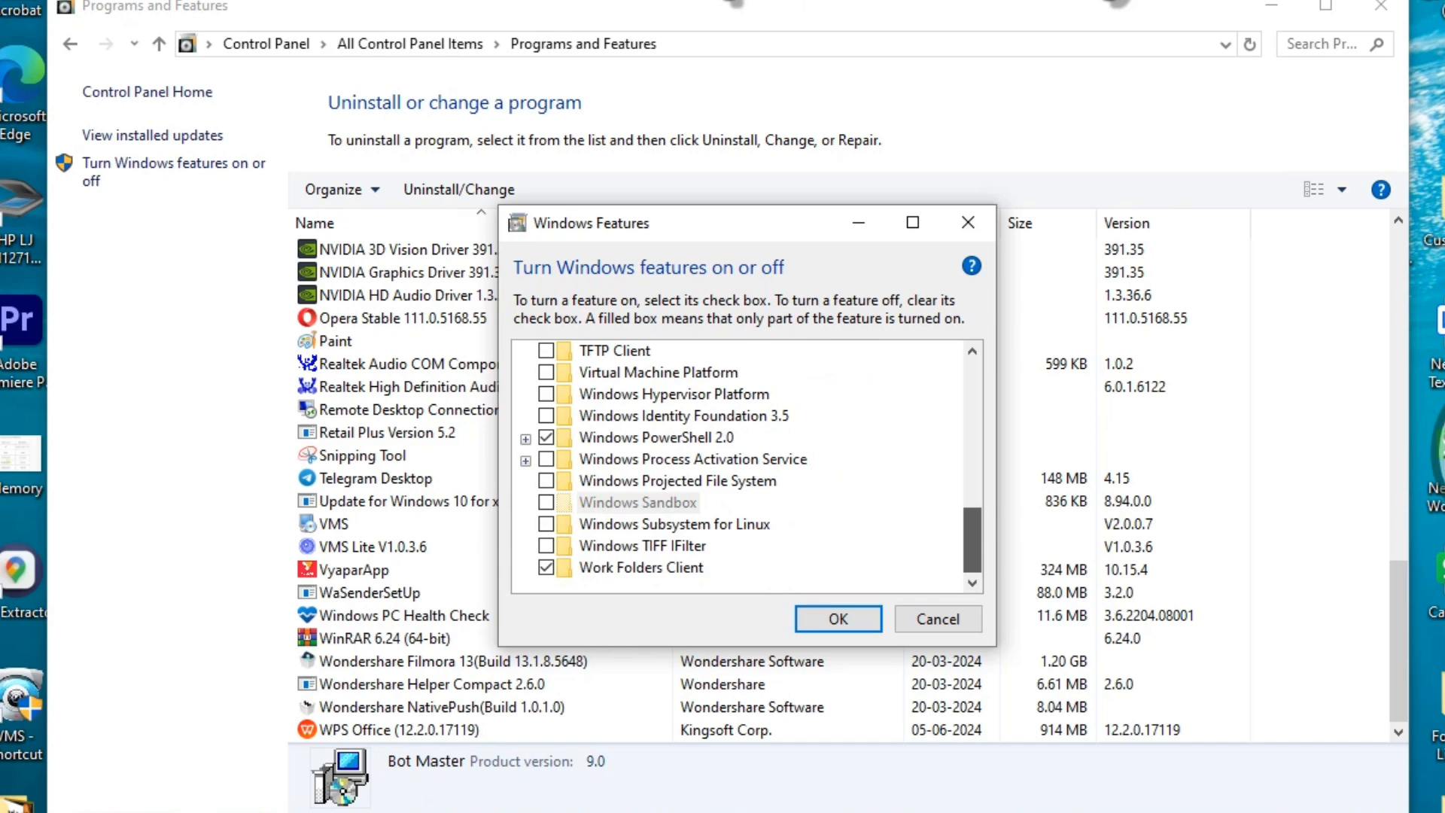
left_click(938, 619)
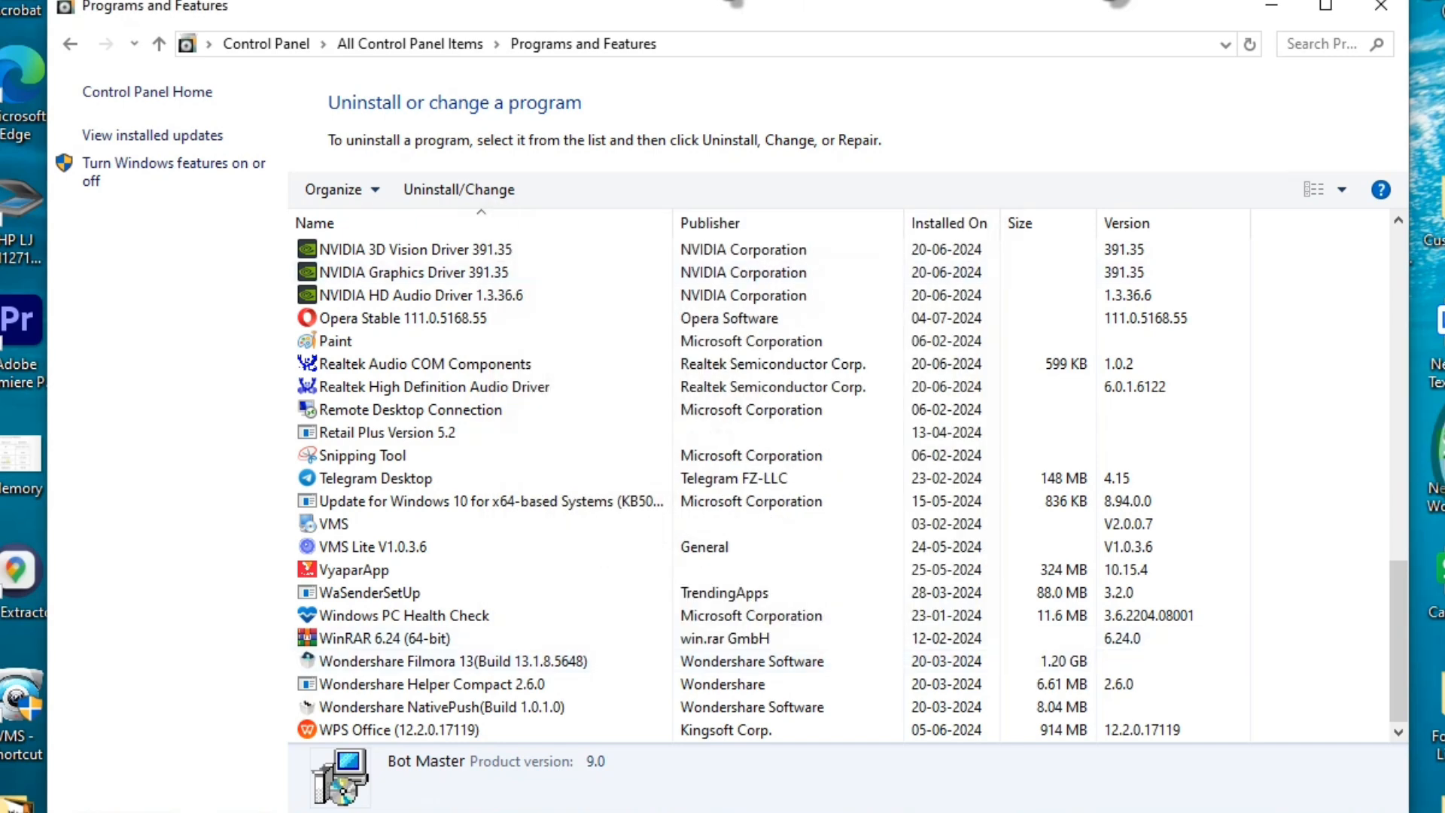
Open Region from All Control Panel Items, view its Format list, and reposition the dialog
key("alt+Left")
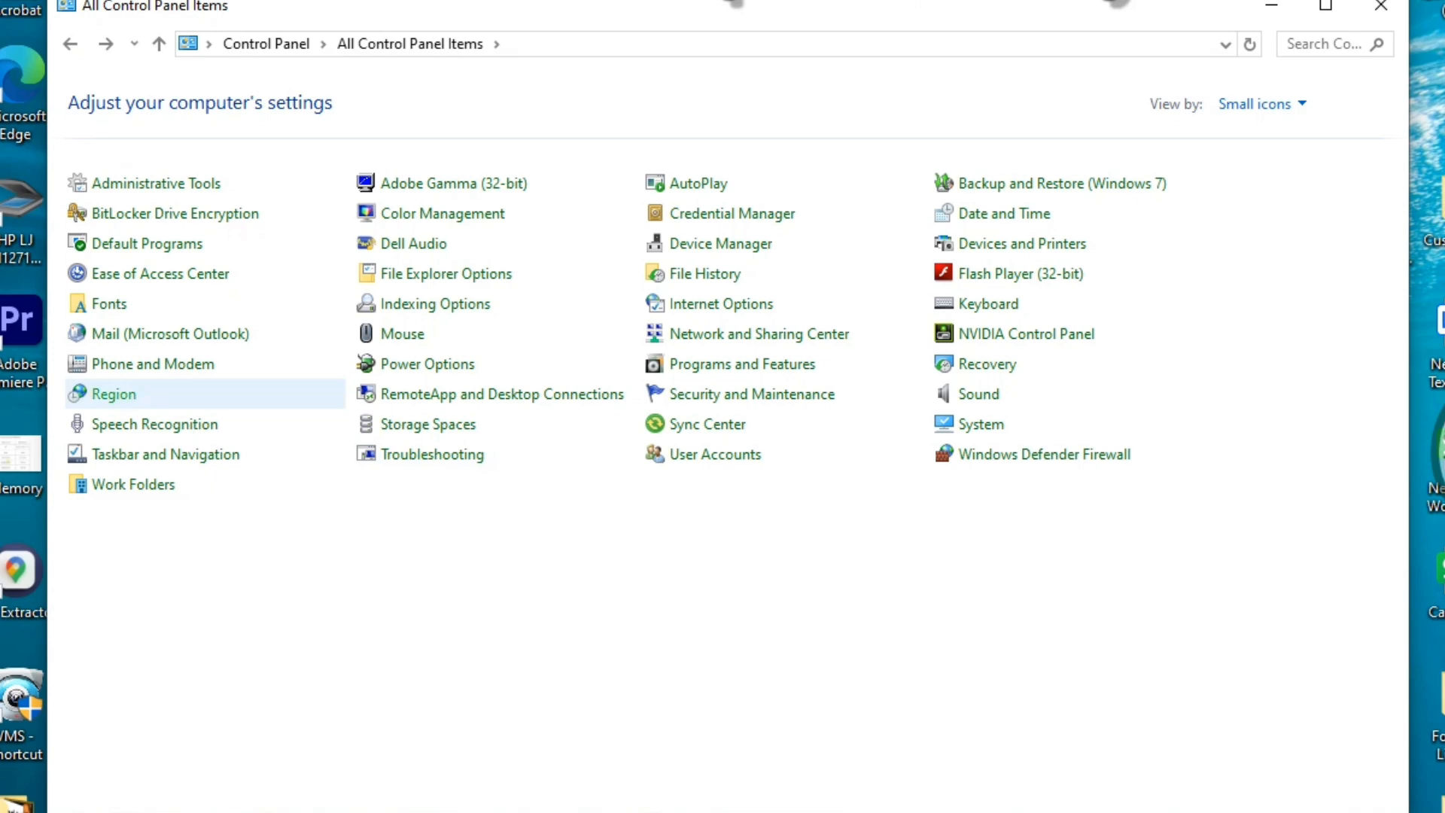
left_click(114, 394)
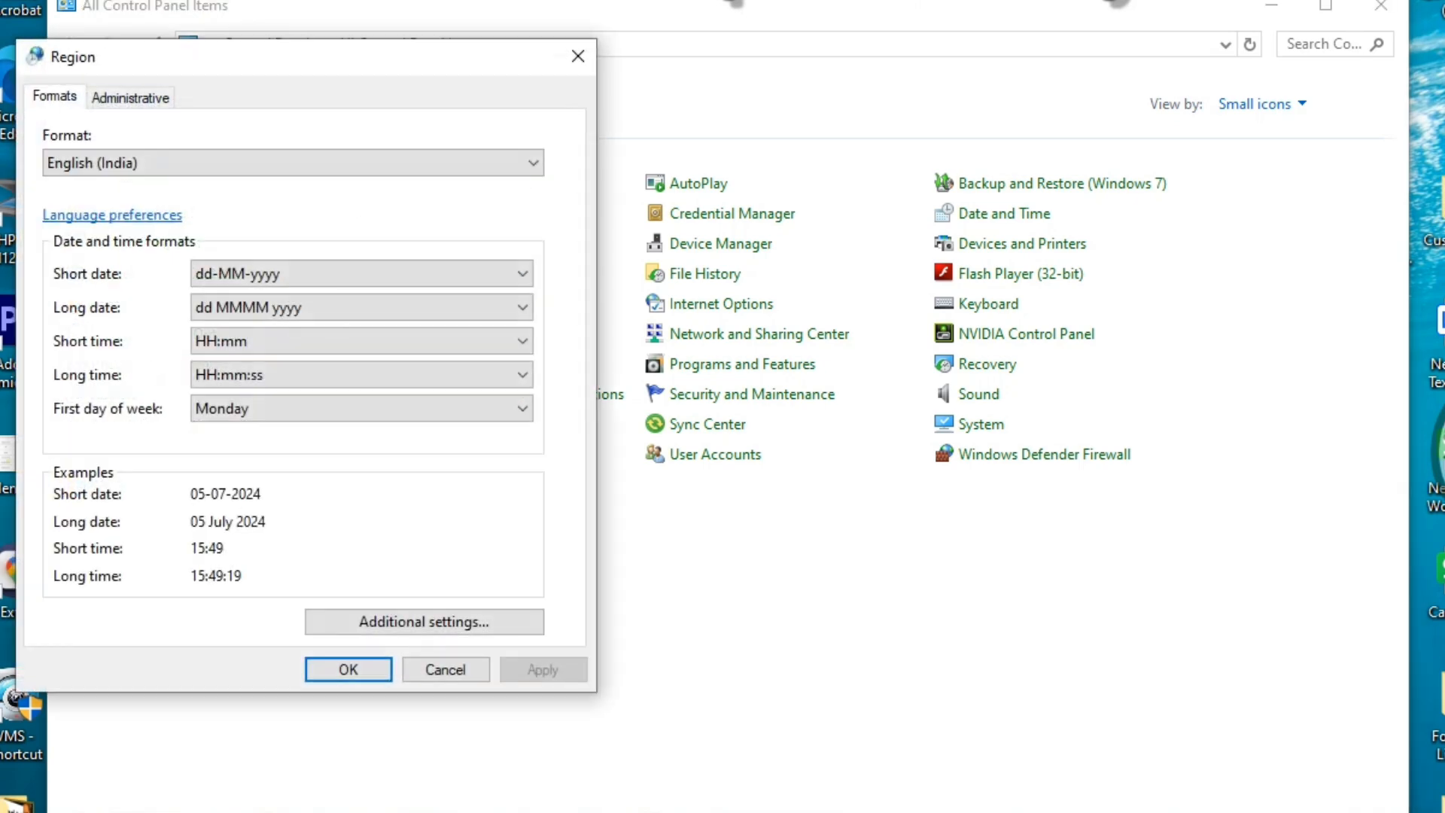
left_click_drag(183, 67, 843, 134)
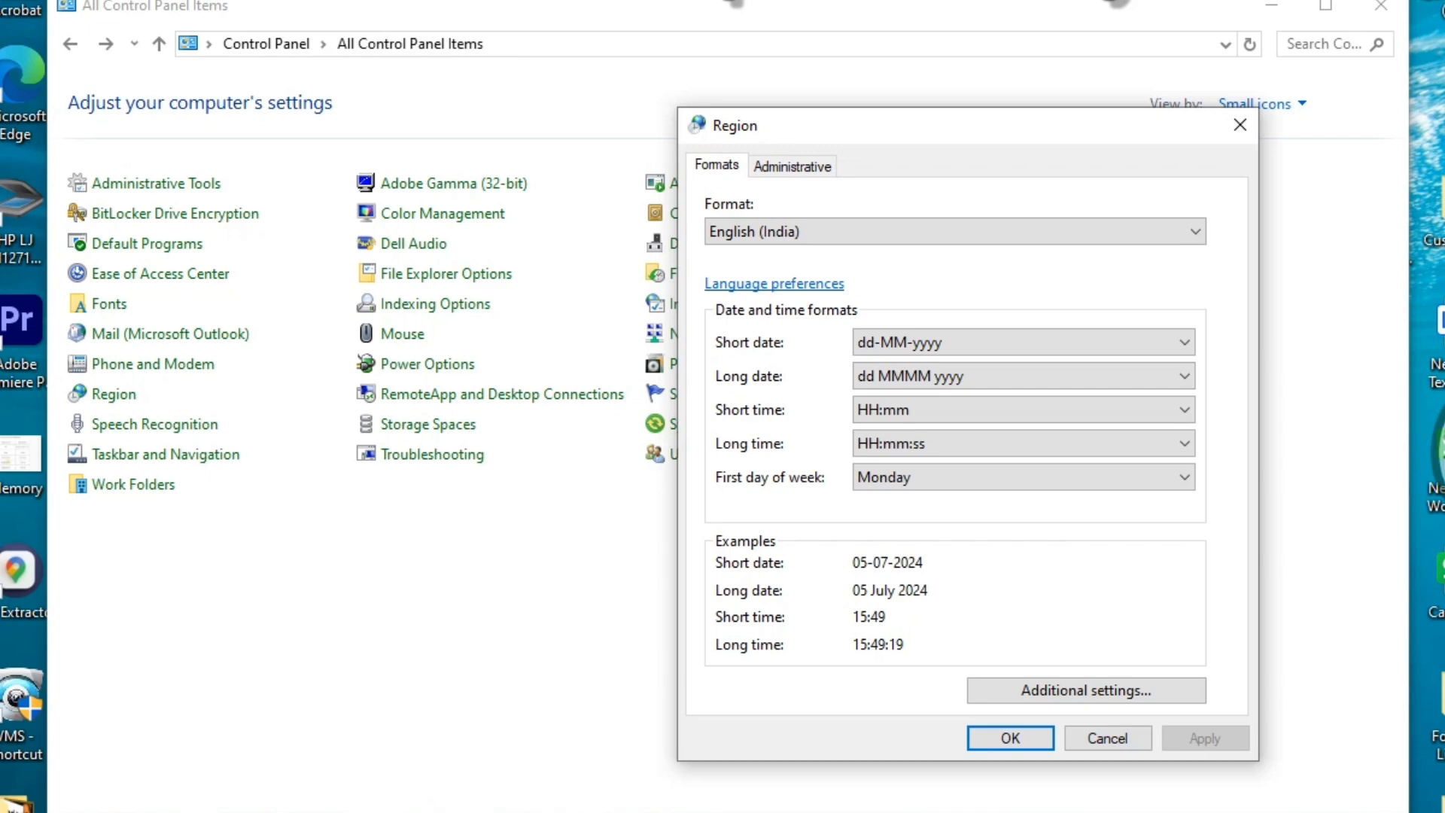
left_click(955, 231)
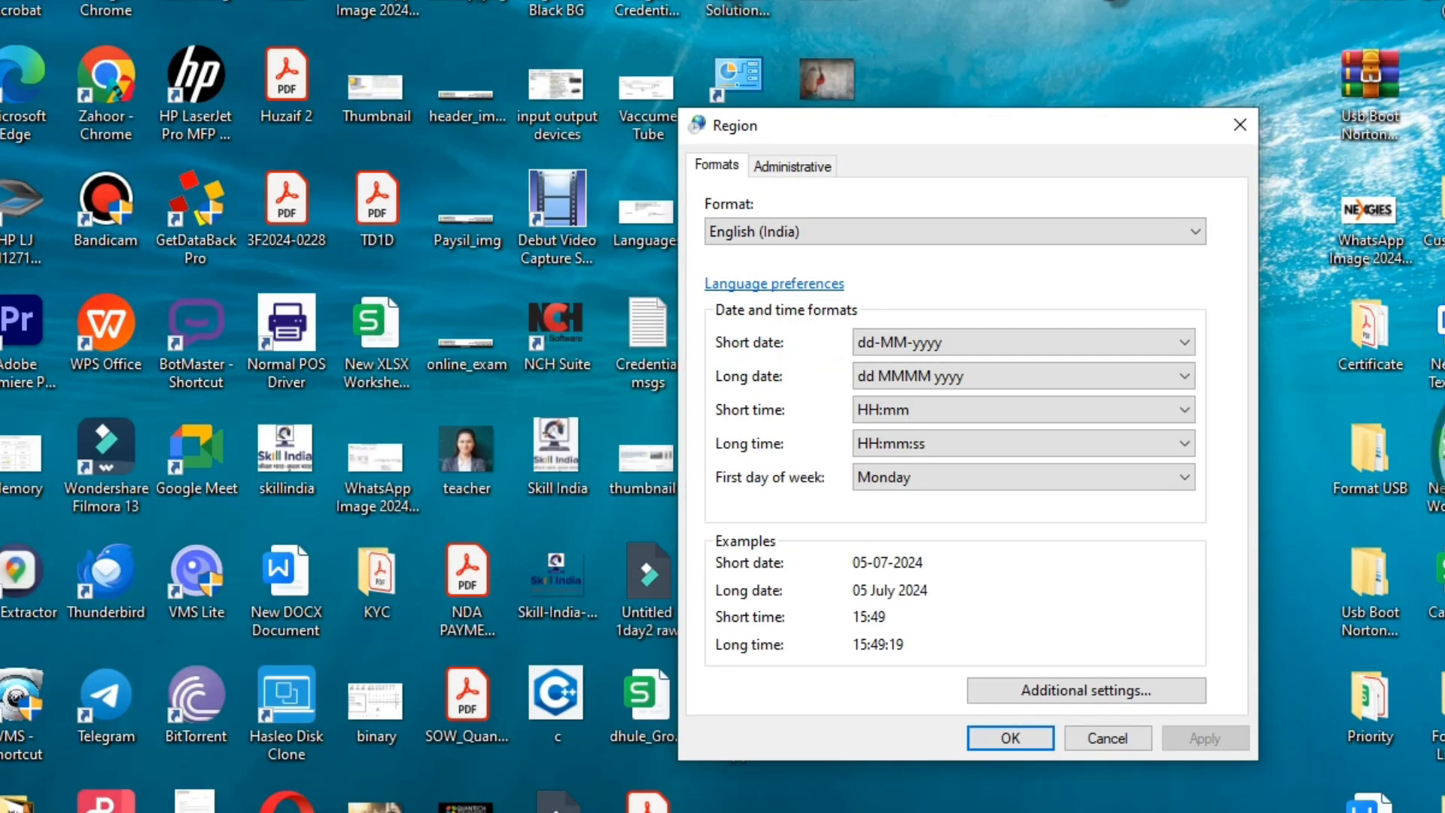
left_click_drag(1000, 129, 364, 17)
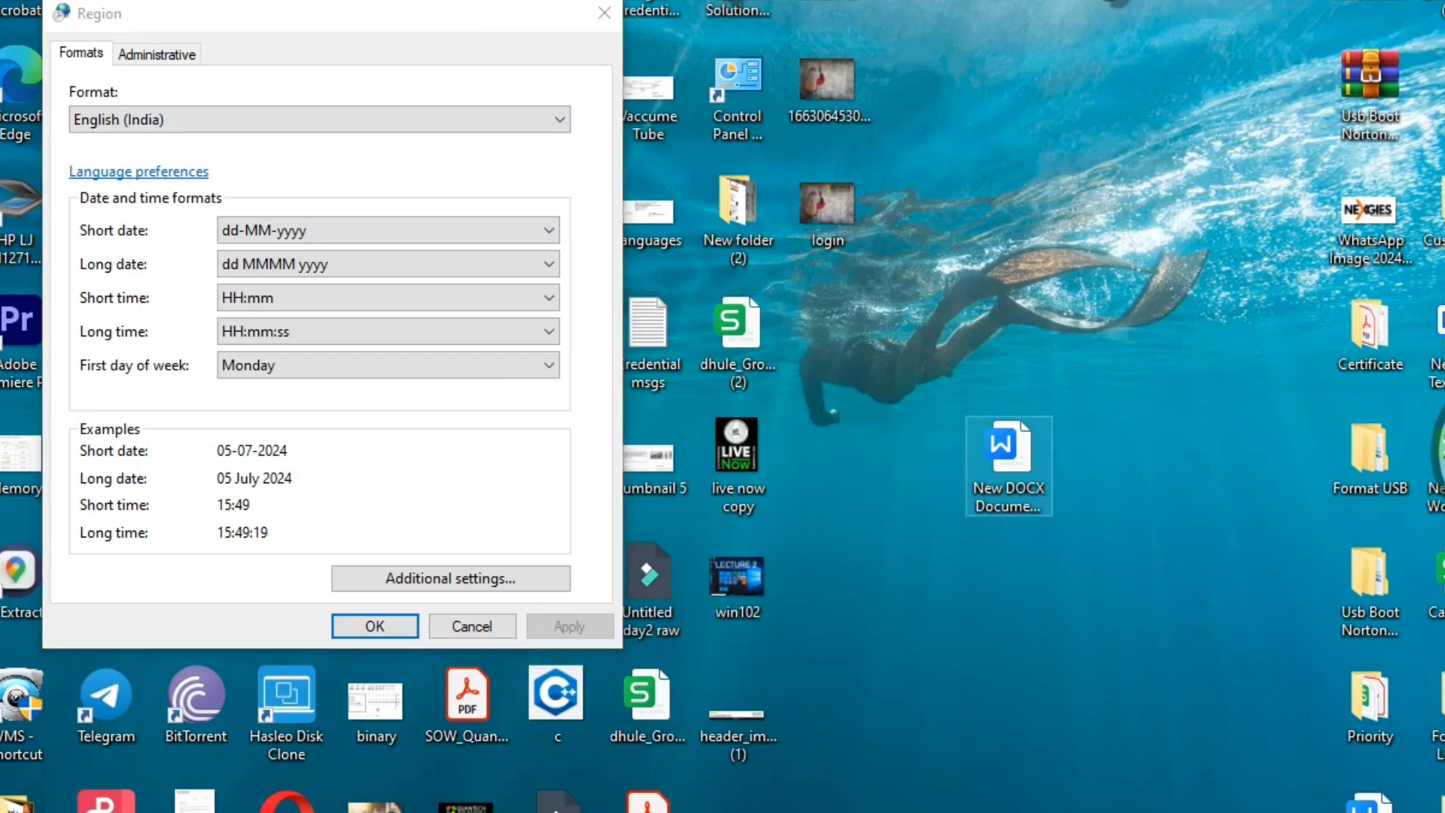
Type 'organisation' in New DOCX Document (3) and start a new line
left_click(1008, 466)
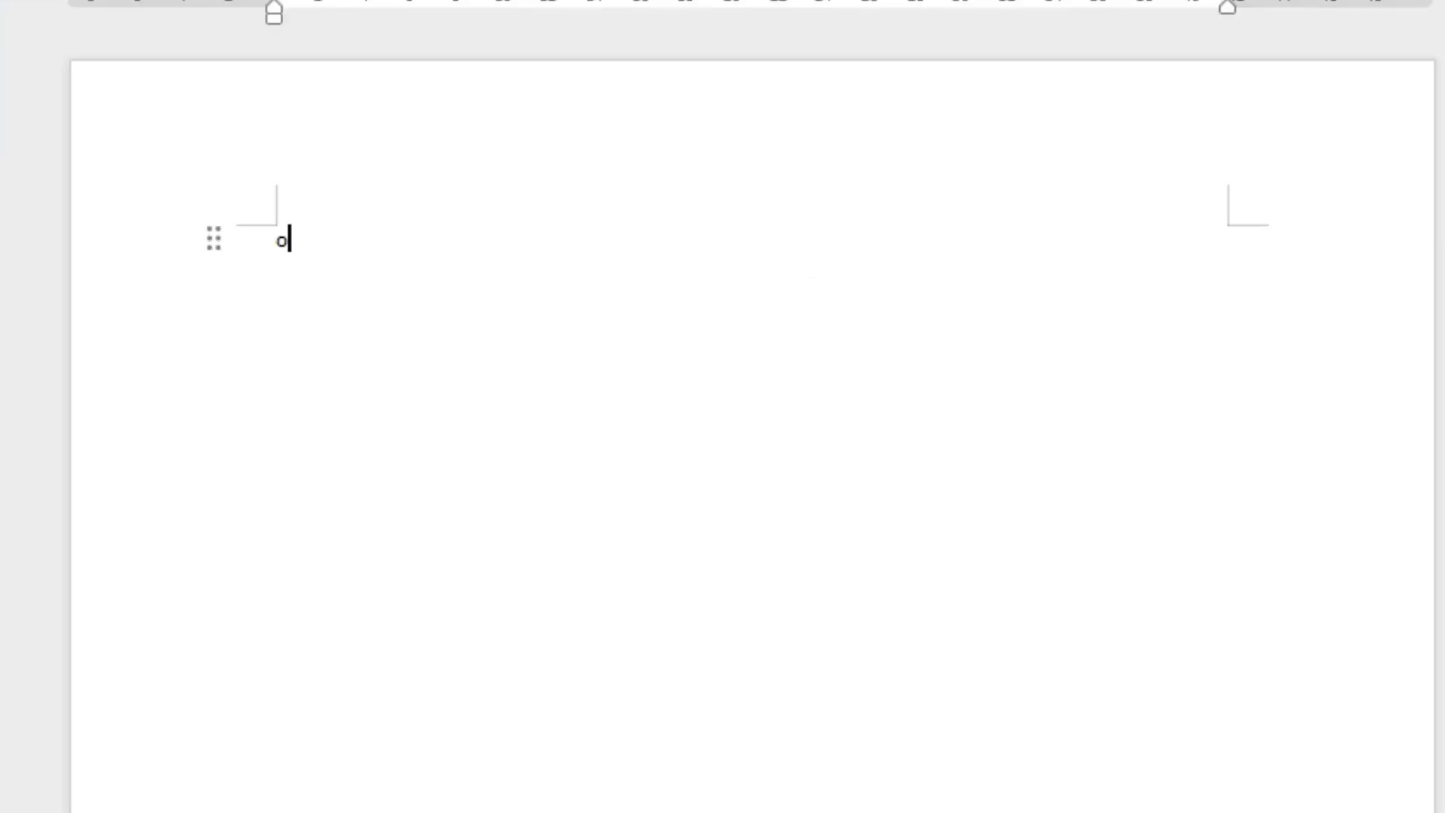
type("rganisation")
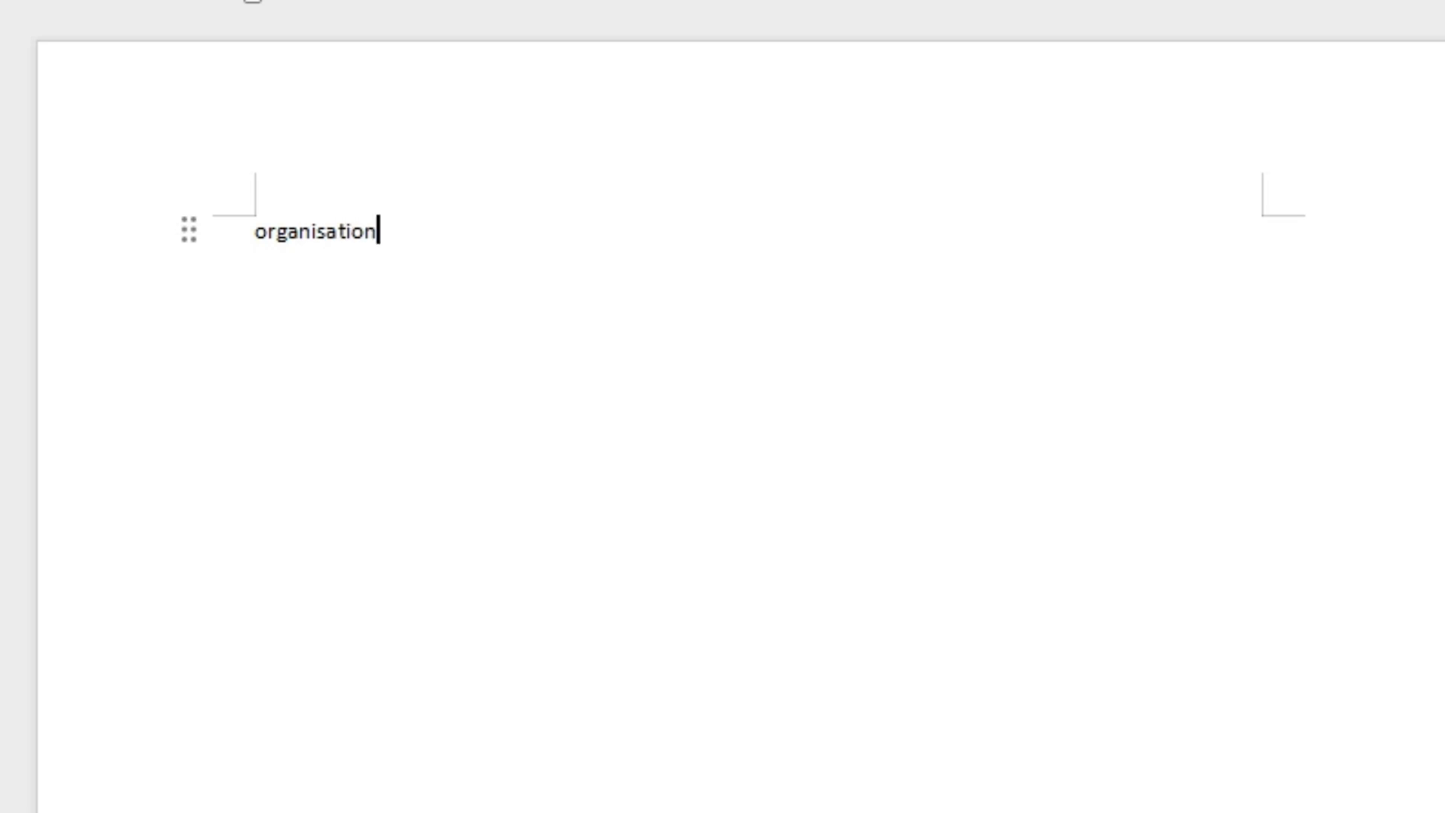
key("Return")
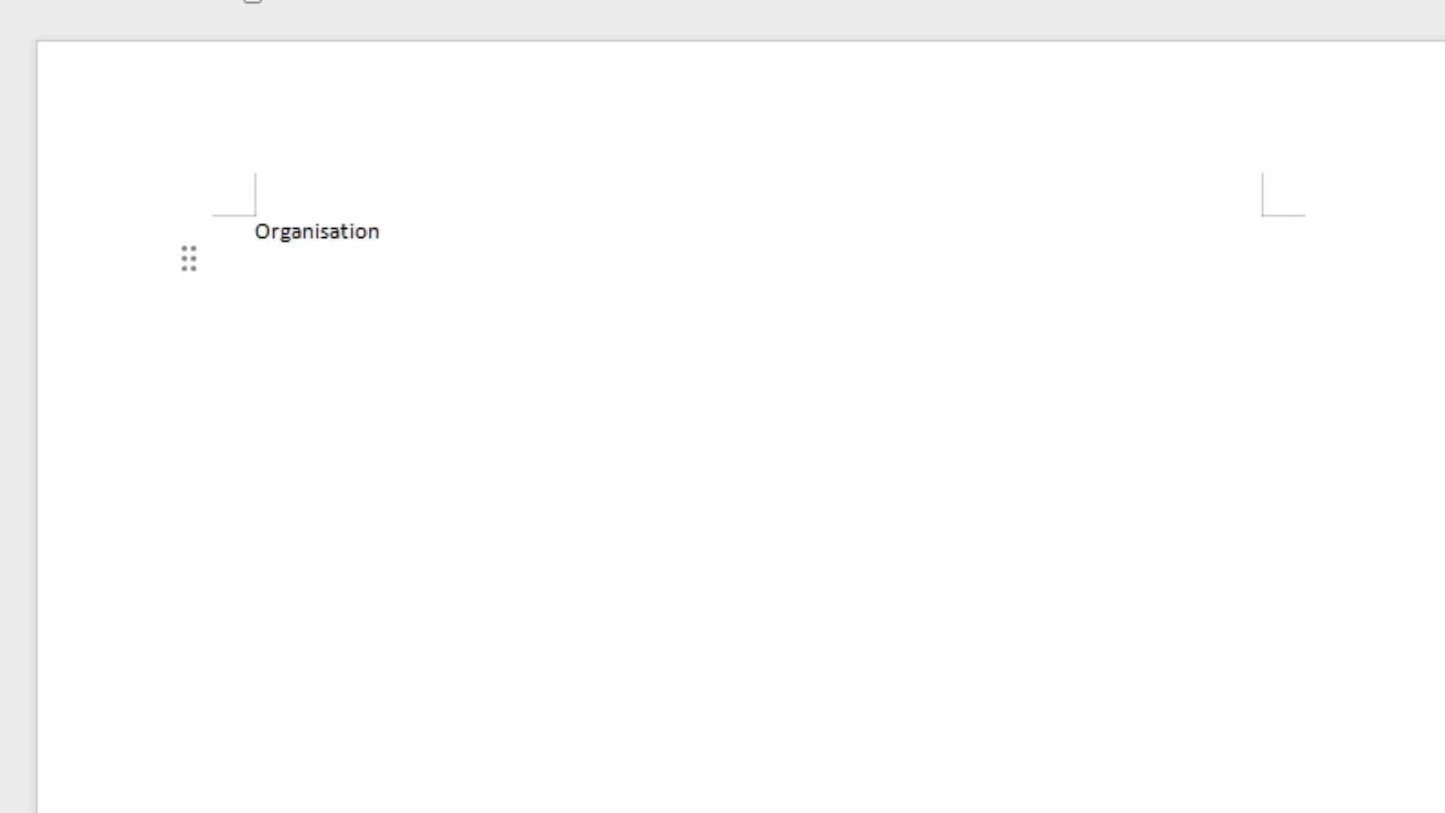
key("Up")
key("Right")
key("Right")
Correct Organisation to the suggested spelling Organization and select the word
right_click(317, 229)
key("Down")
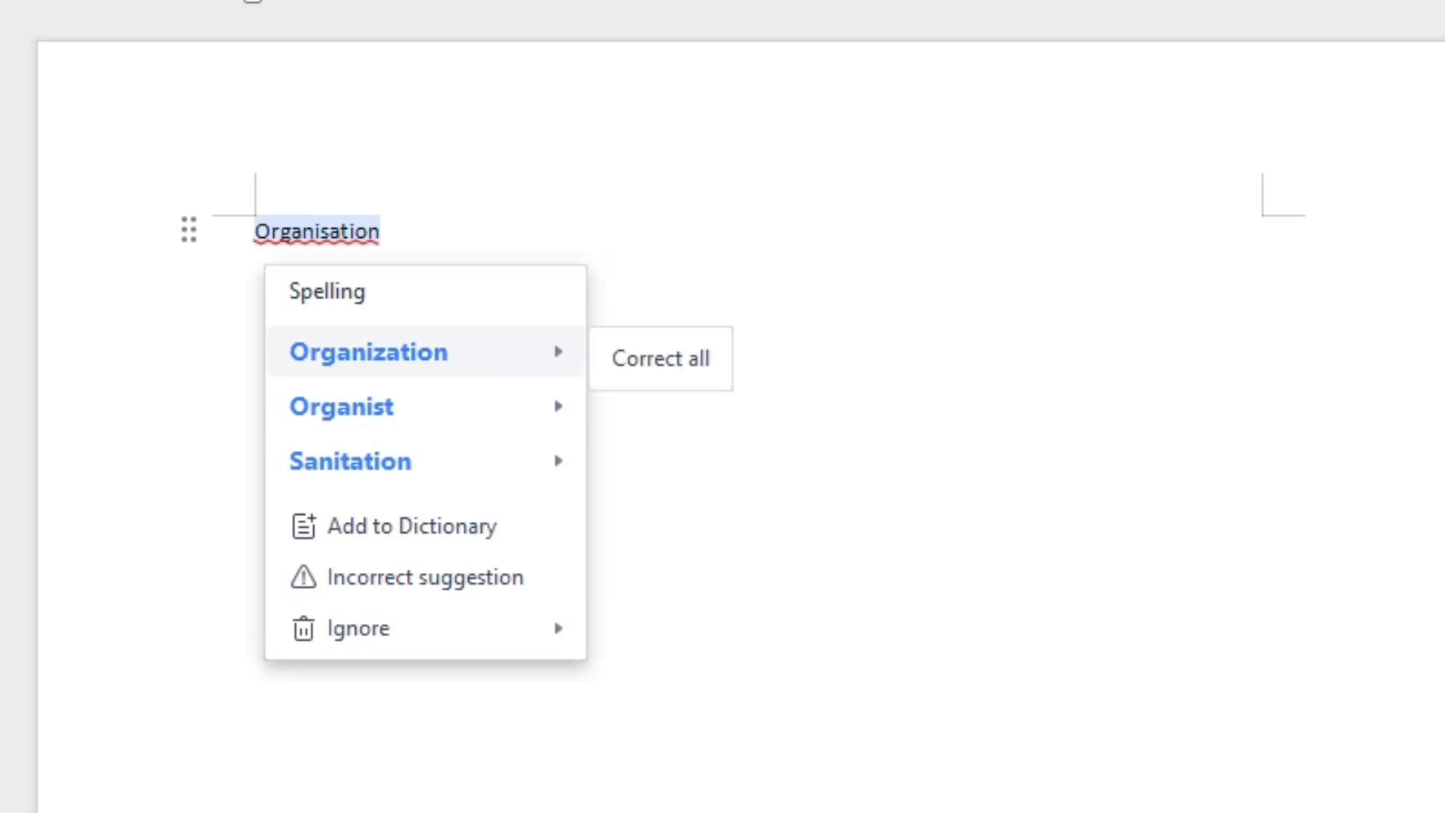
key("Return")
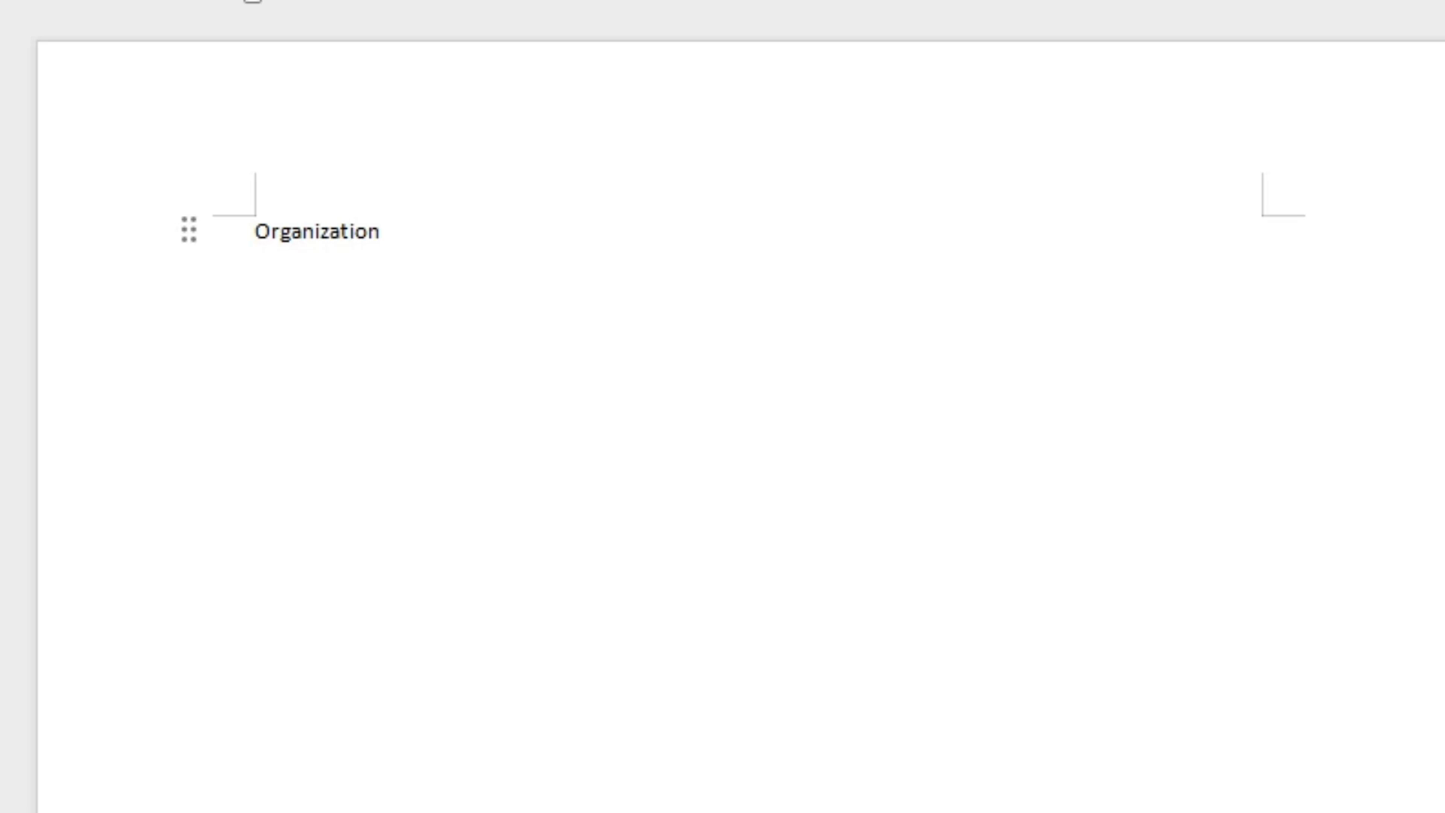
left_click(317, 230)
left_click(322, 230)
double_click(330, 230)
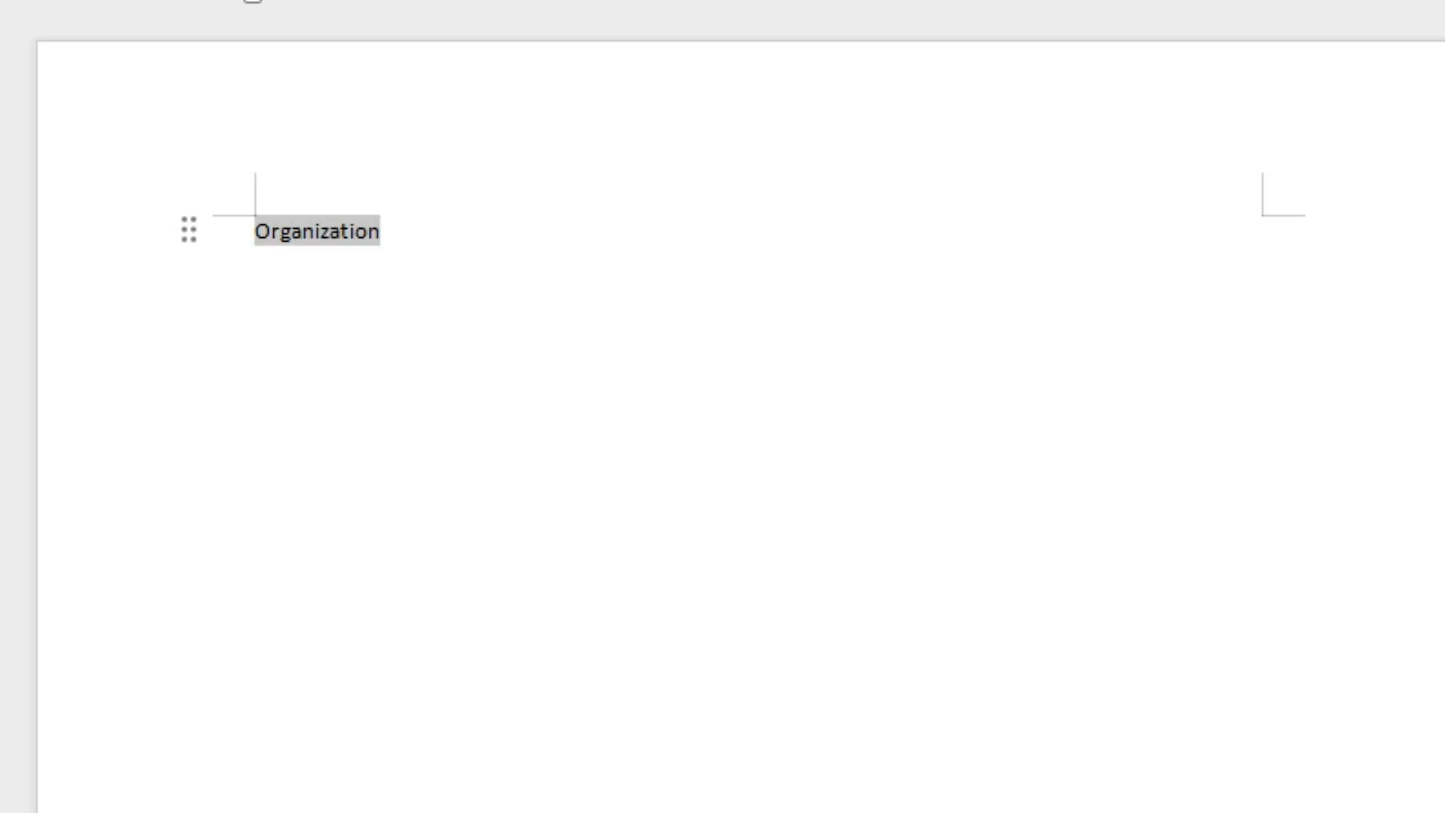
left_click(255, 260)
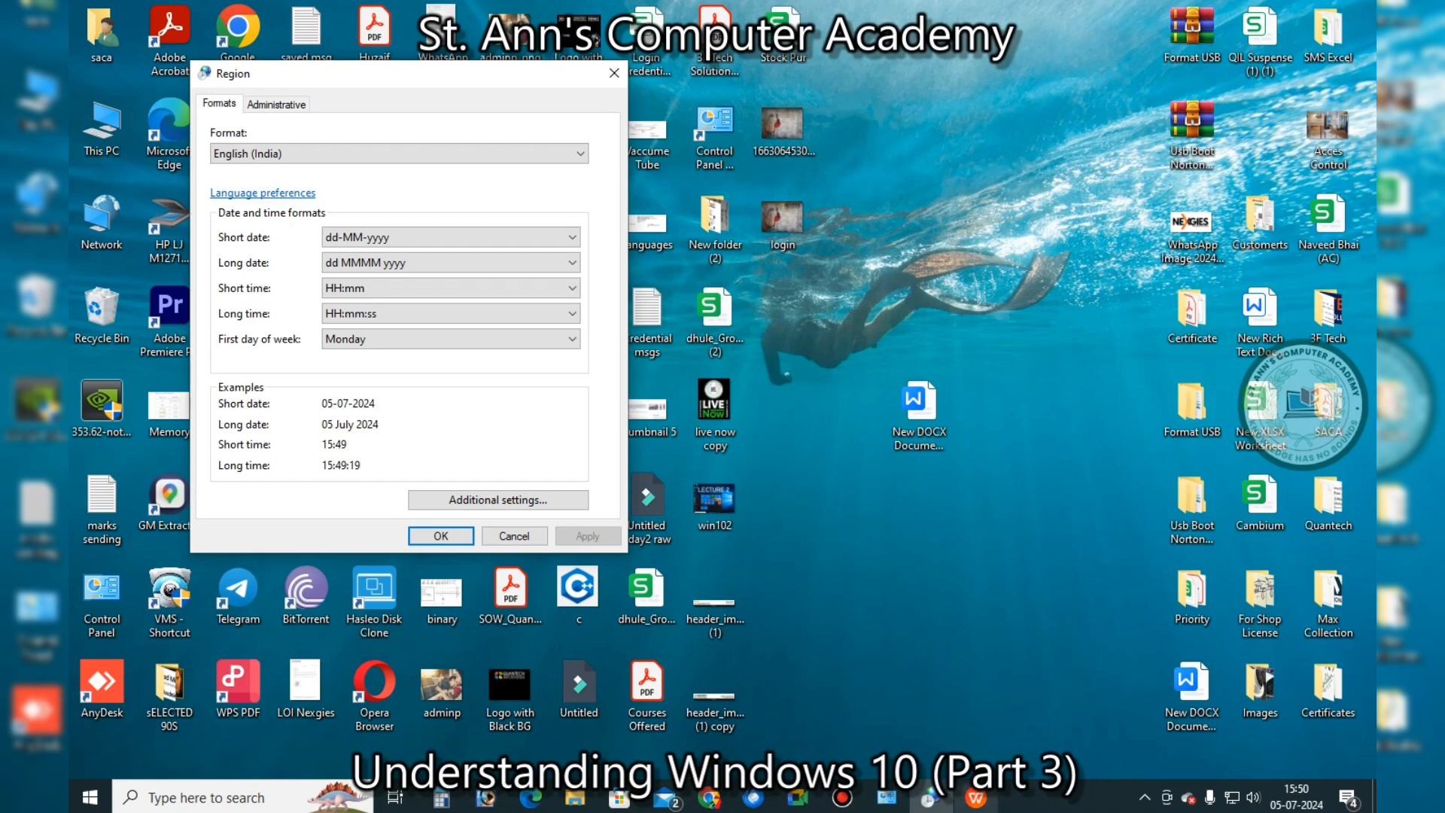
mouse_move(976, 798)
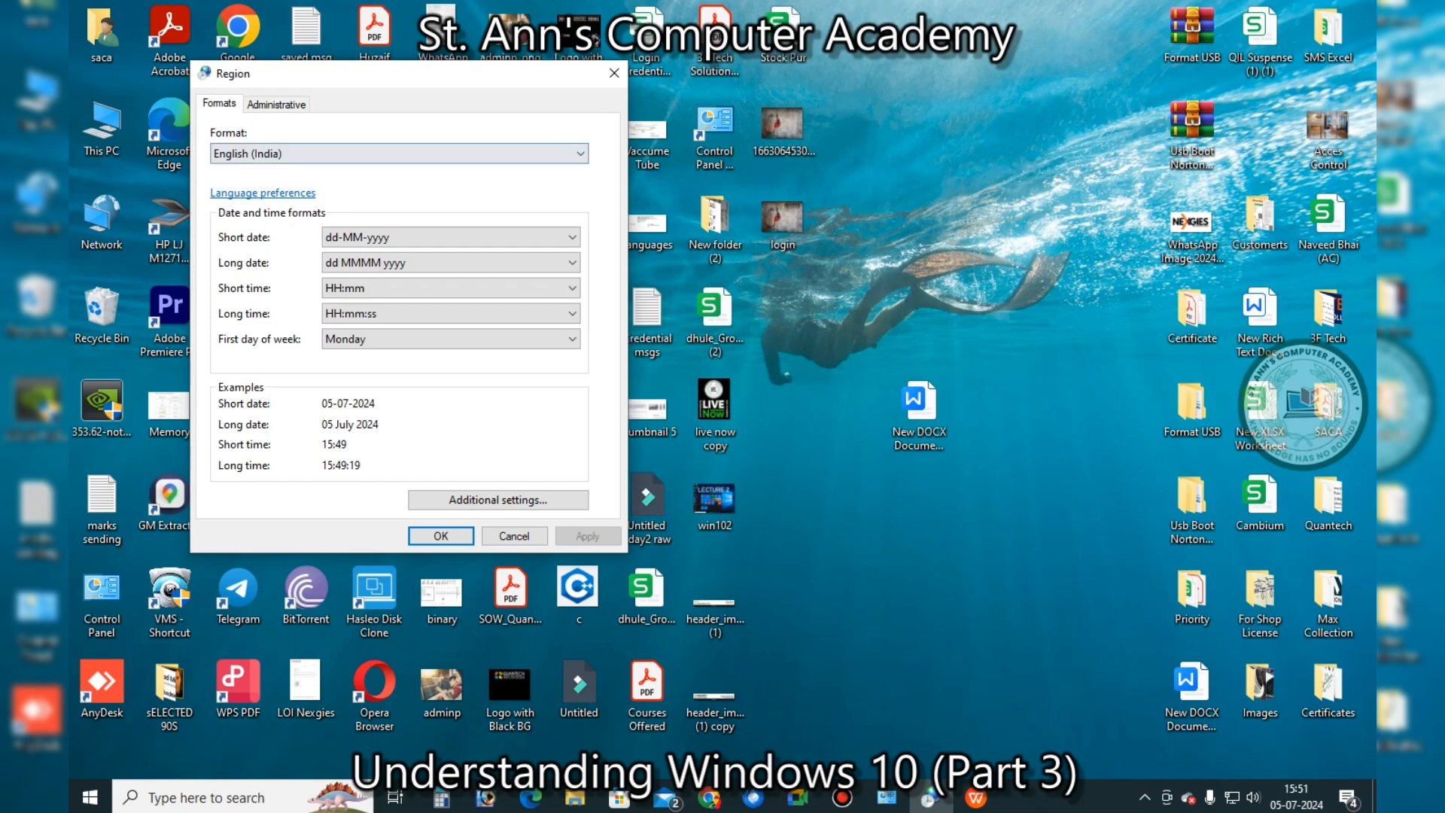
left_click_drag(463, 75, 837, 106)
left_click(828, 186)
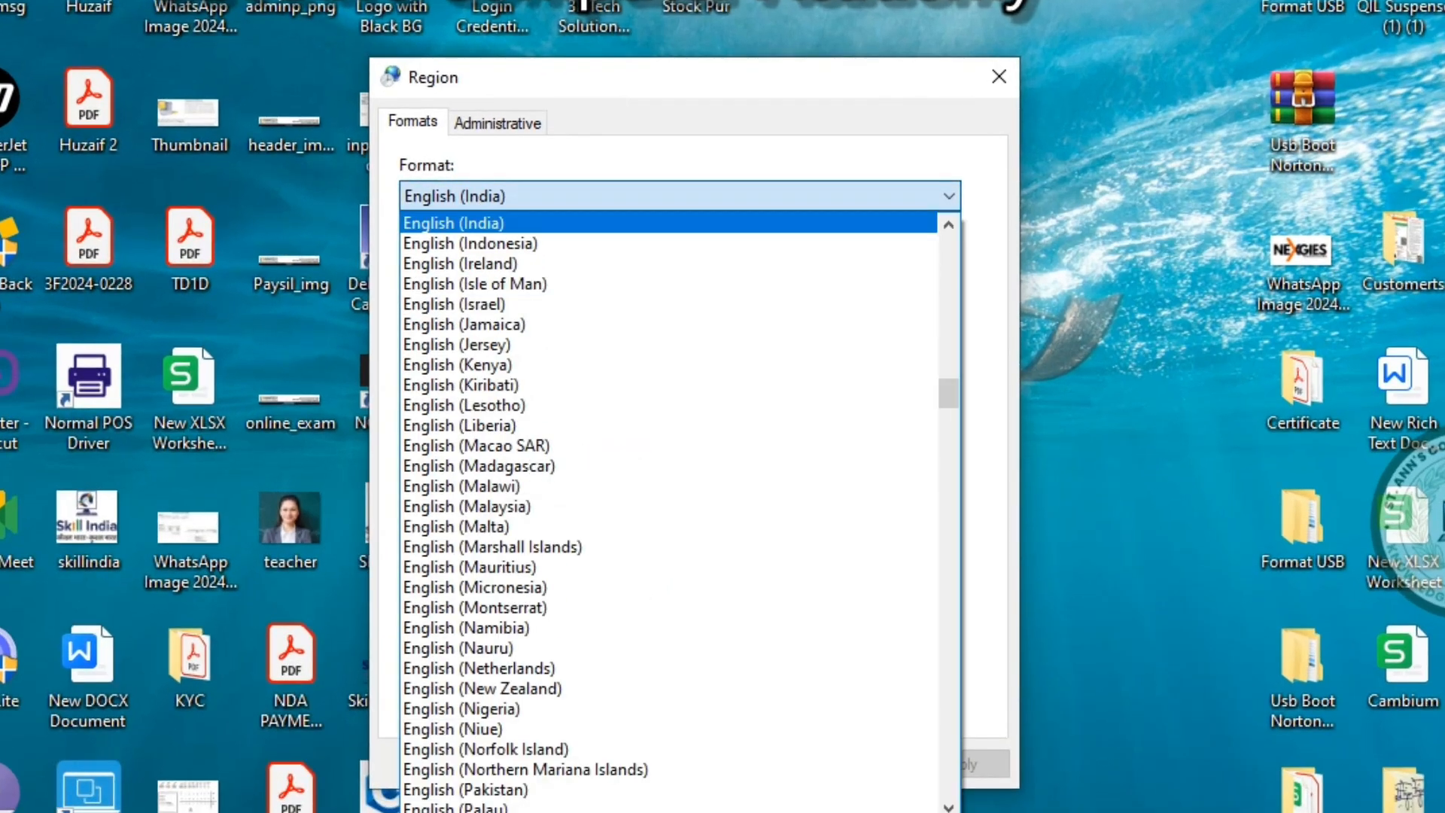
scroll(670, 483, "down", 9)
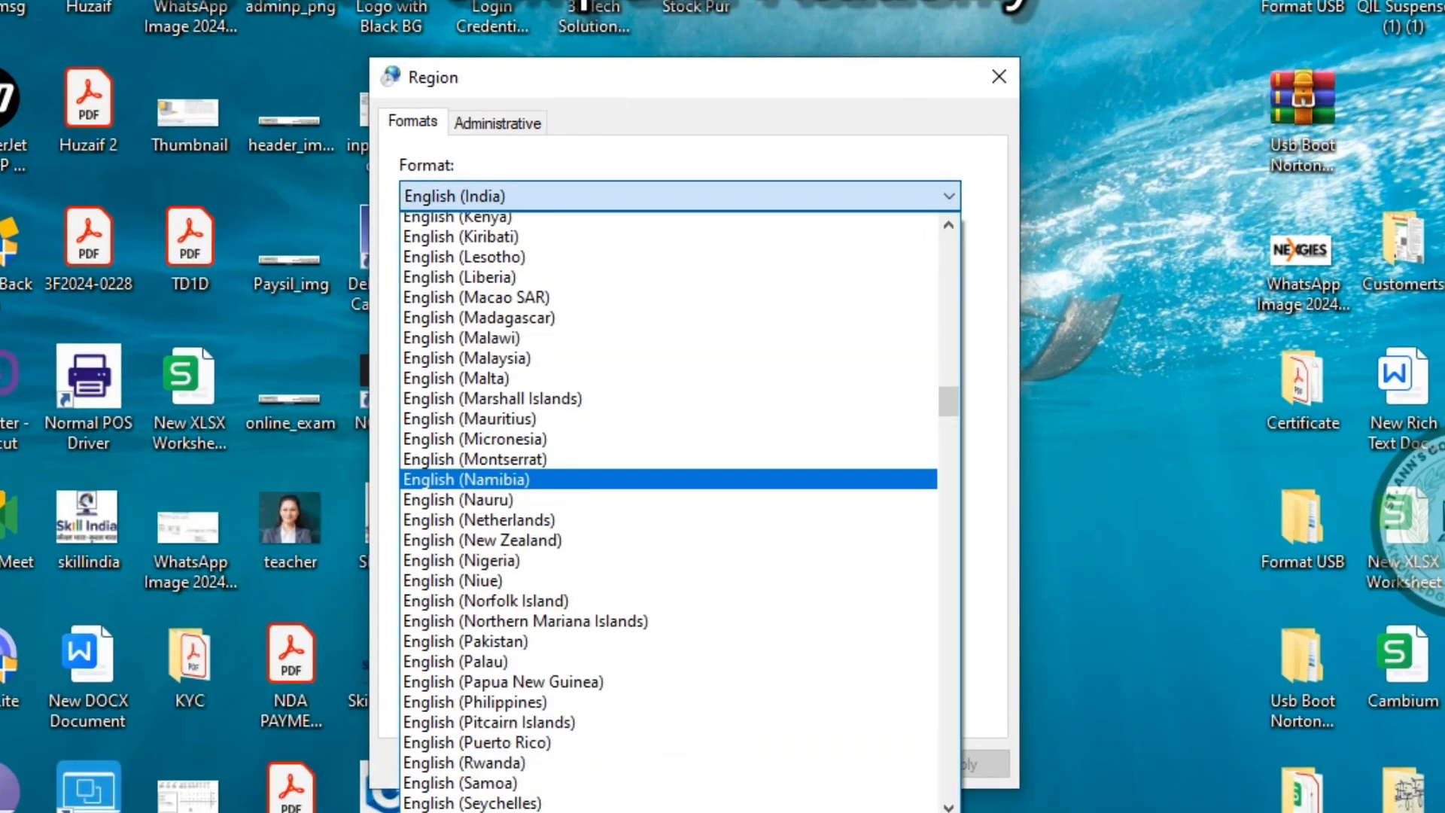
scroll(576, 512, "down", 4)
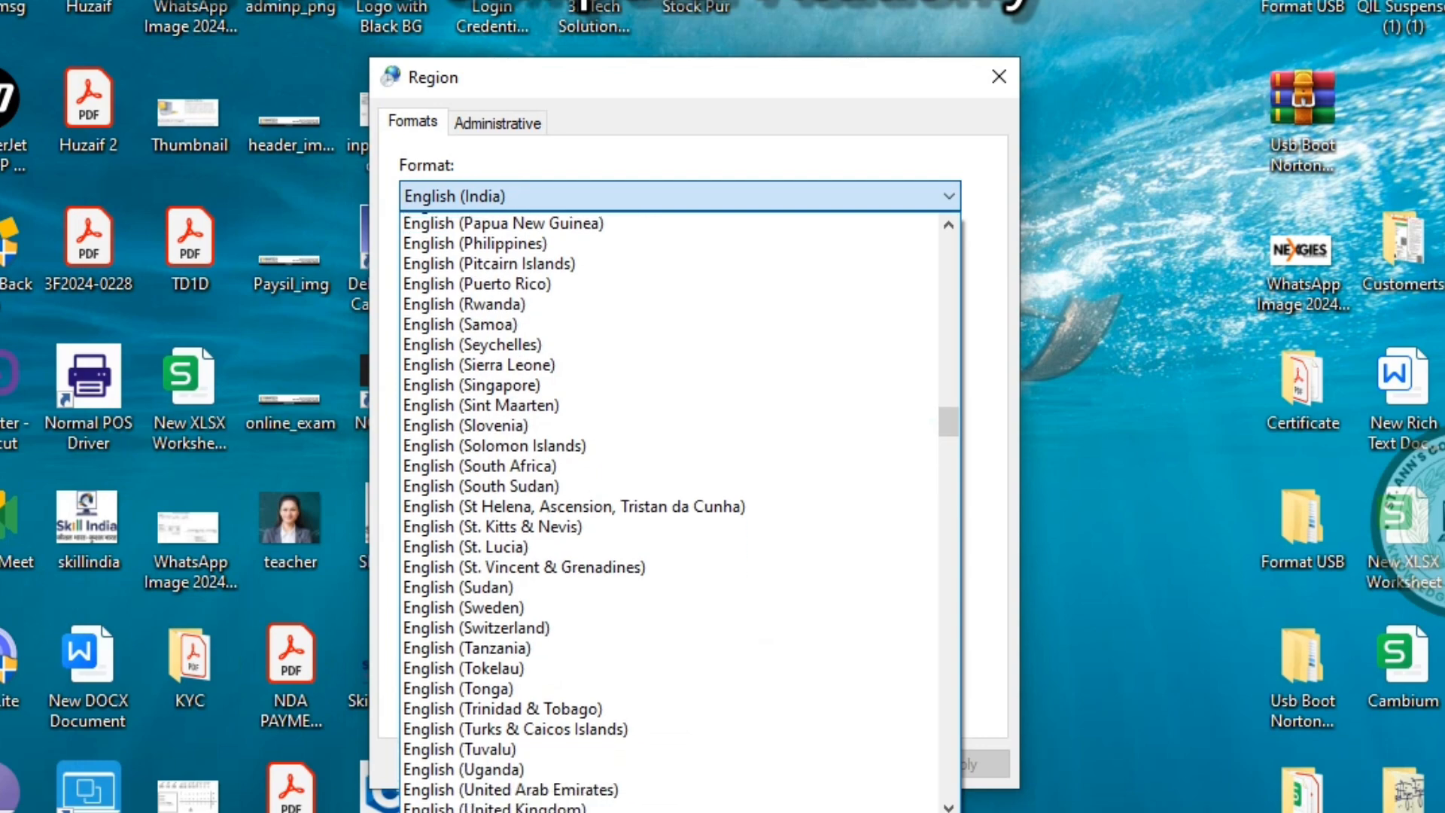
scroll(669, 511, "down", 9)
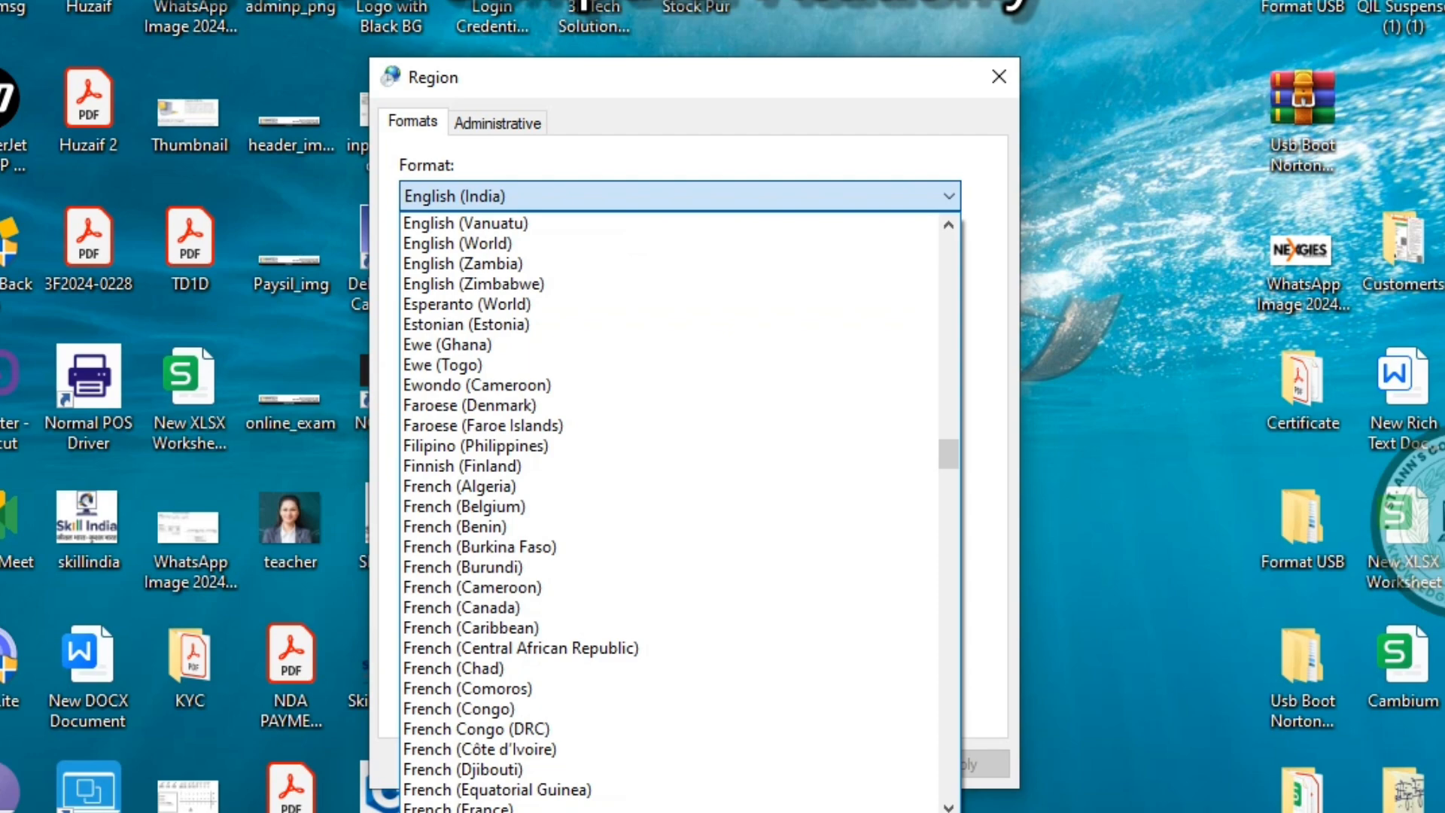
scroll(670, 512, "down", 3)
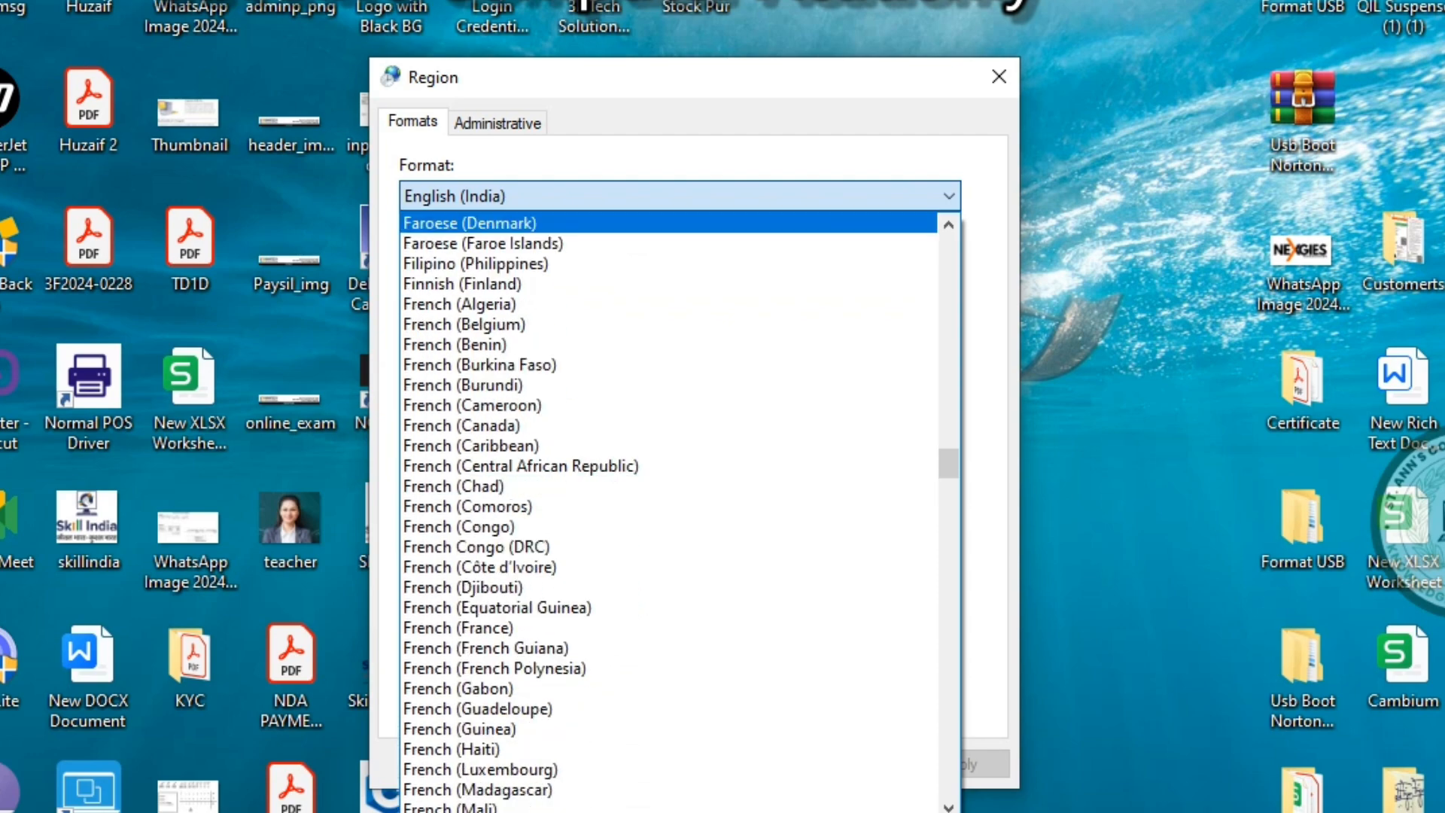
left_click(677, 195)
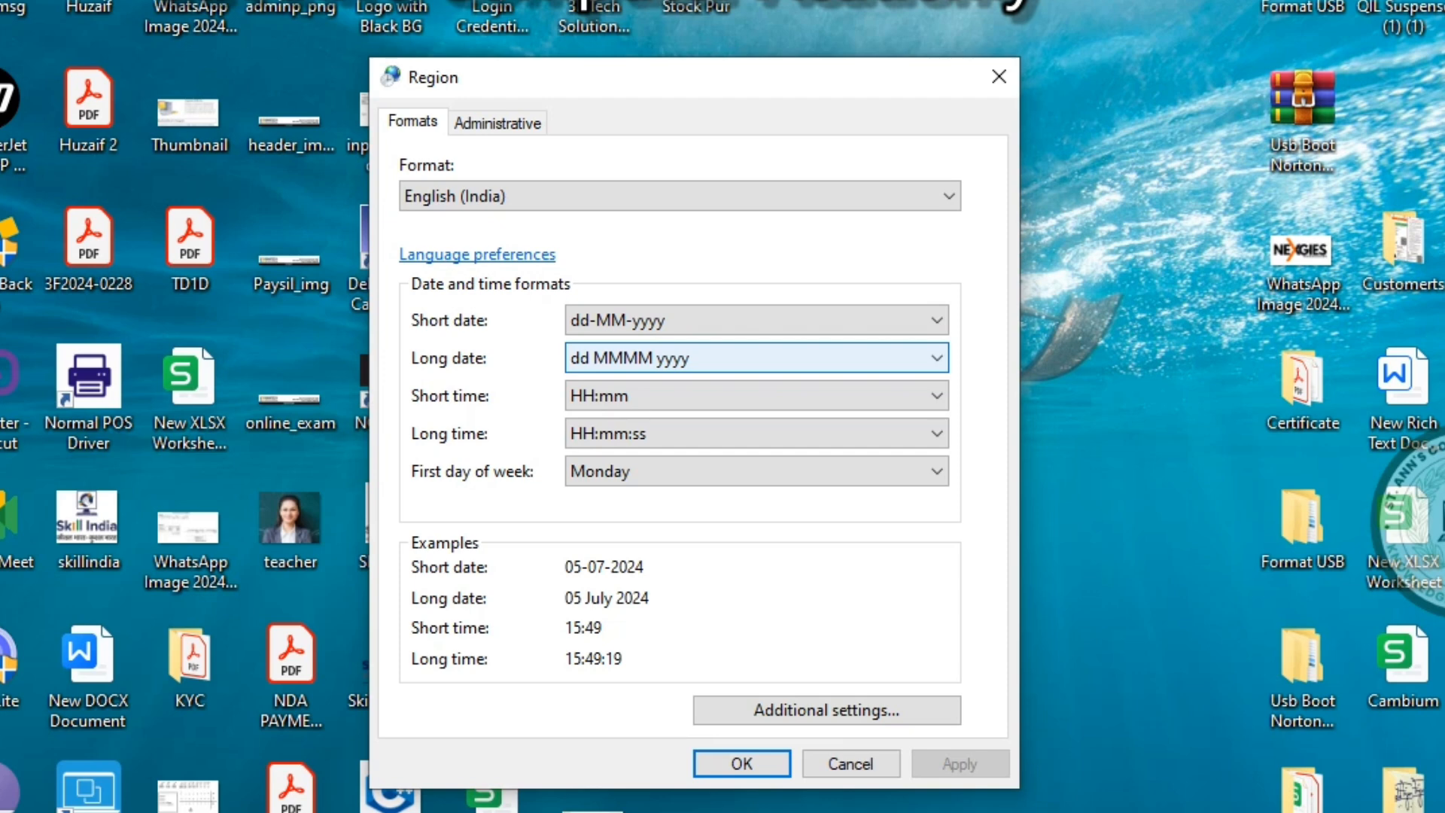
Glance at the Short date choices, then set the Region format to English (United States)
left_click(756, 321)
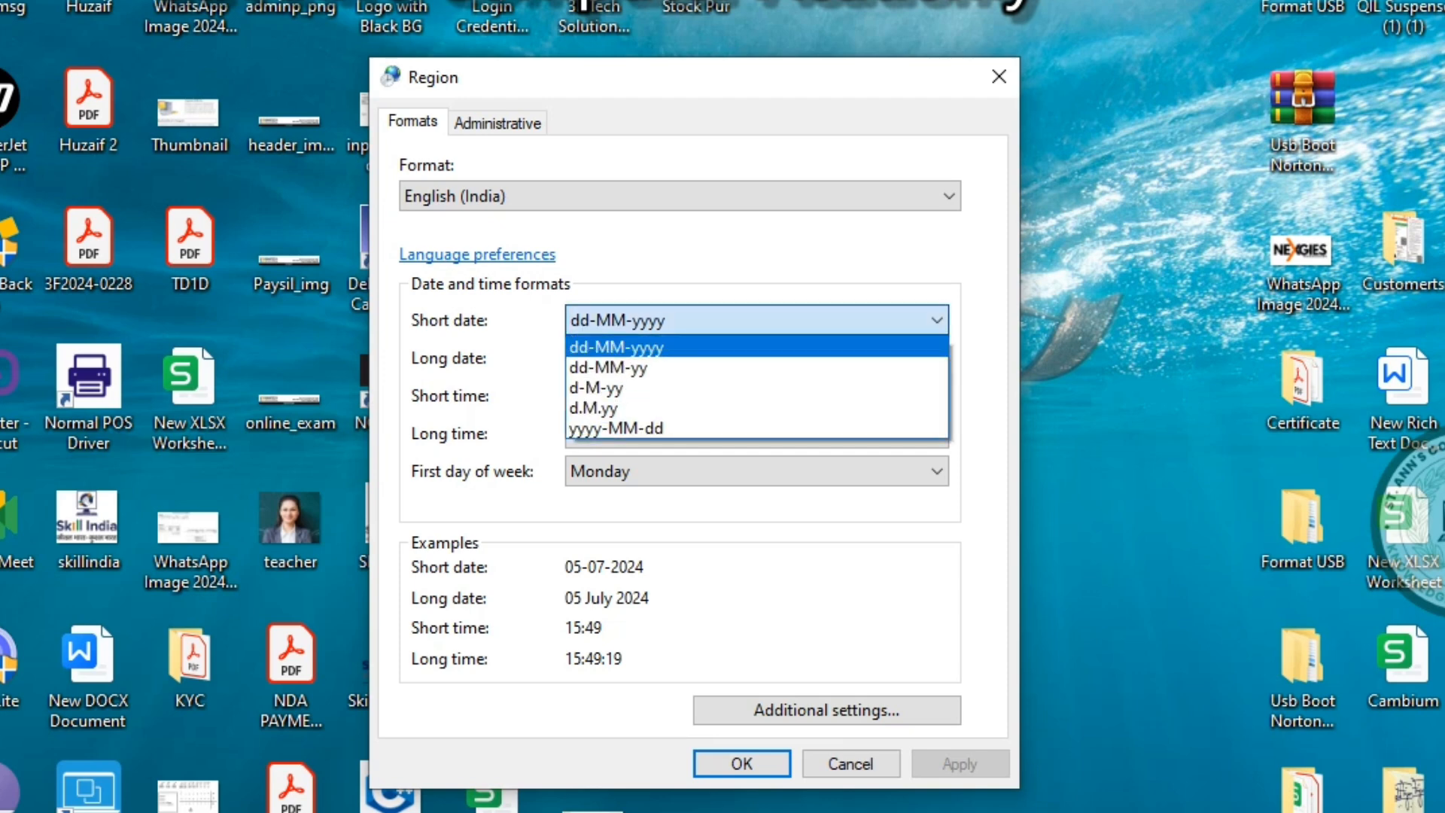
left_click(756, 321)
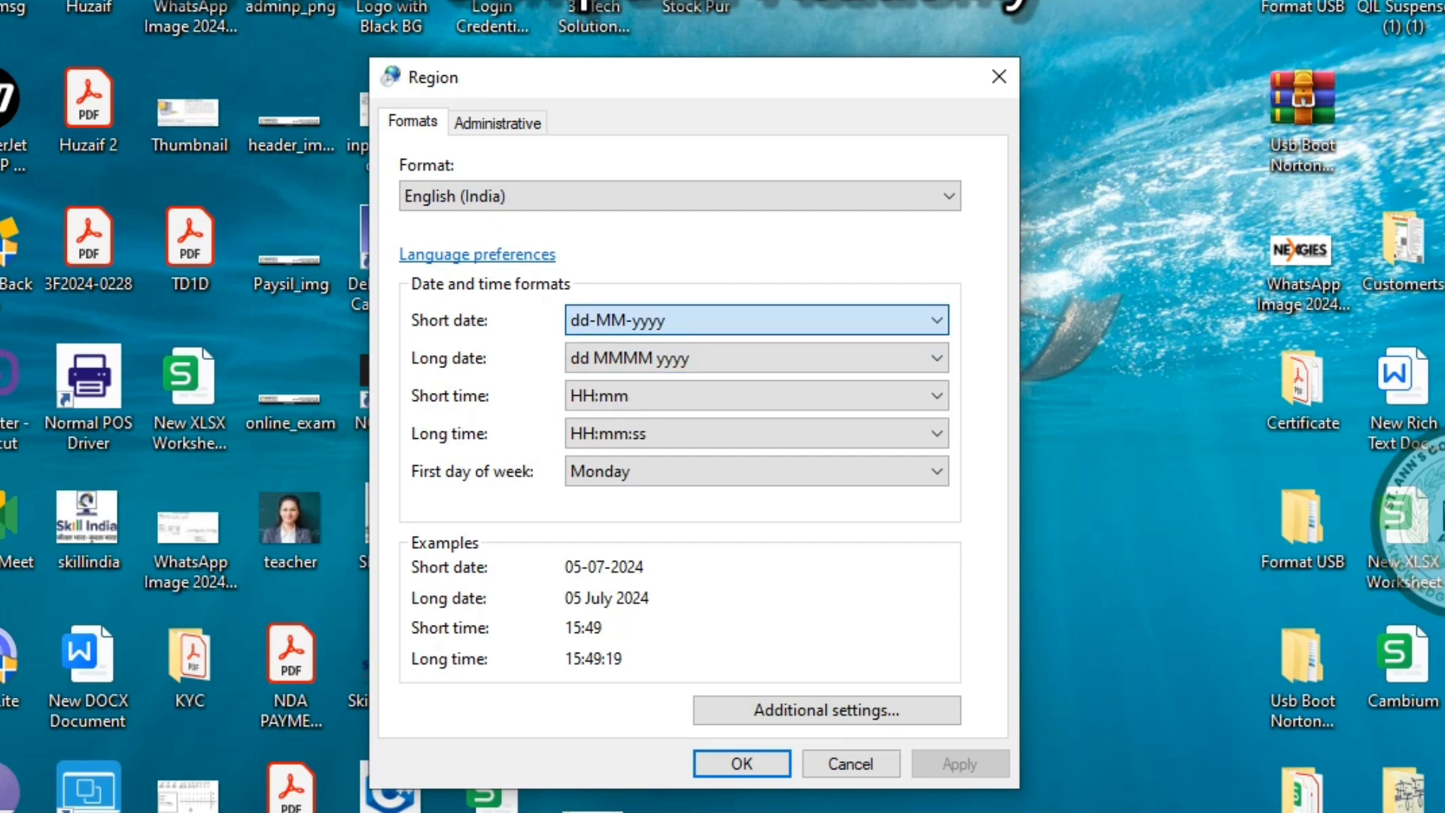
left_click(680, 197)
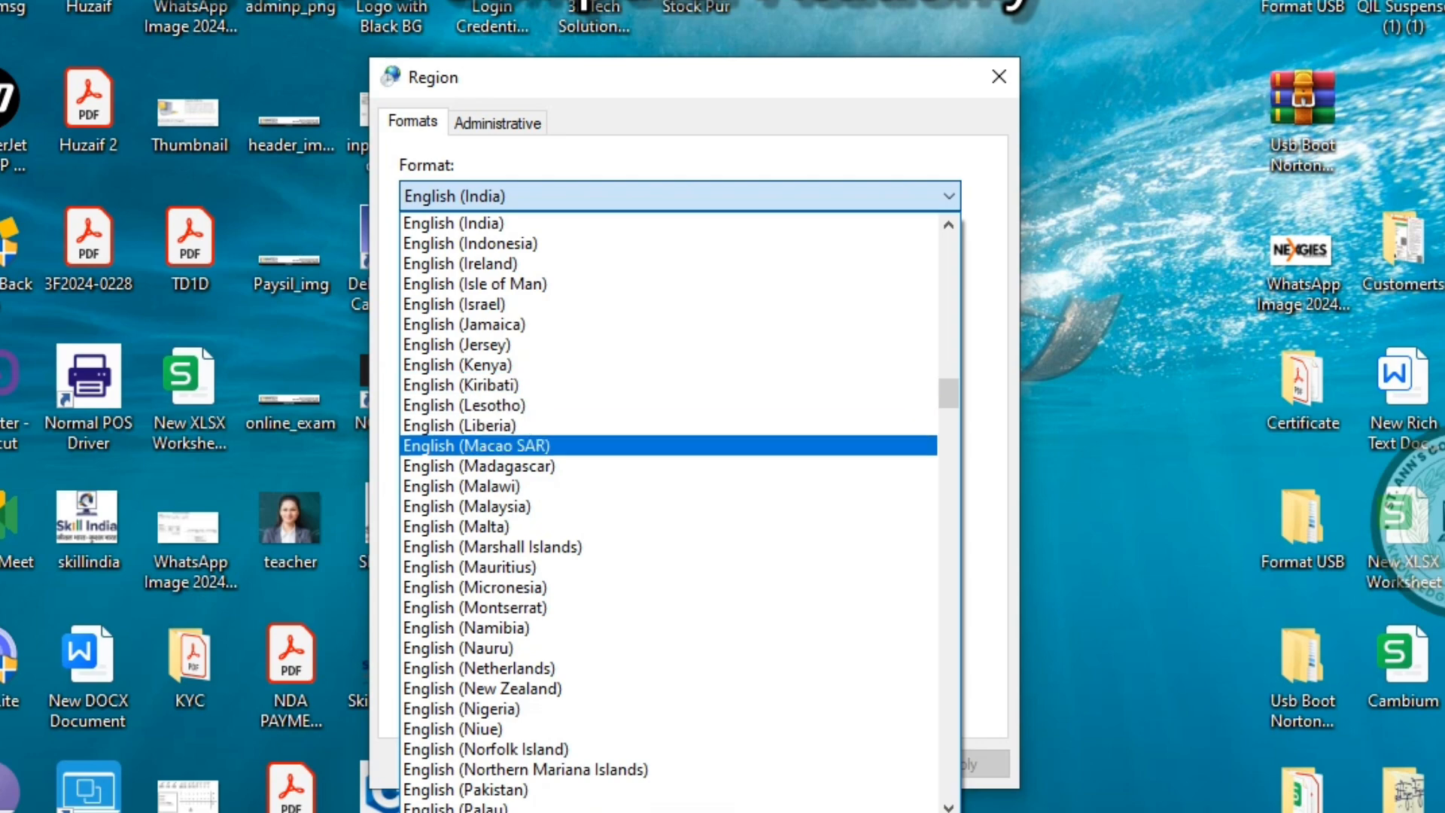
scroll(669, 444, "down", 6)
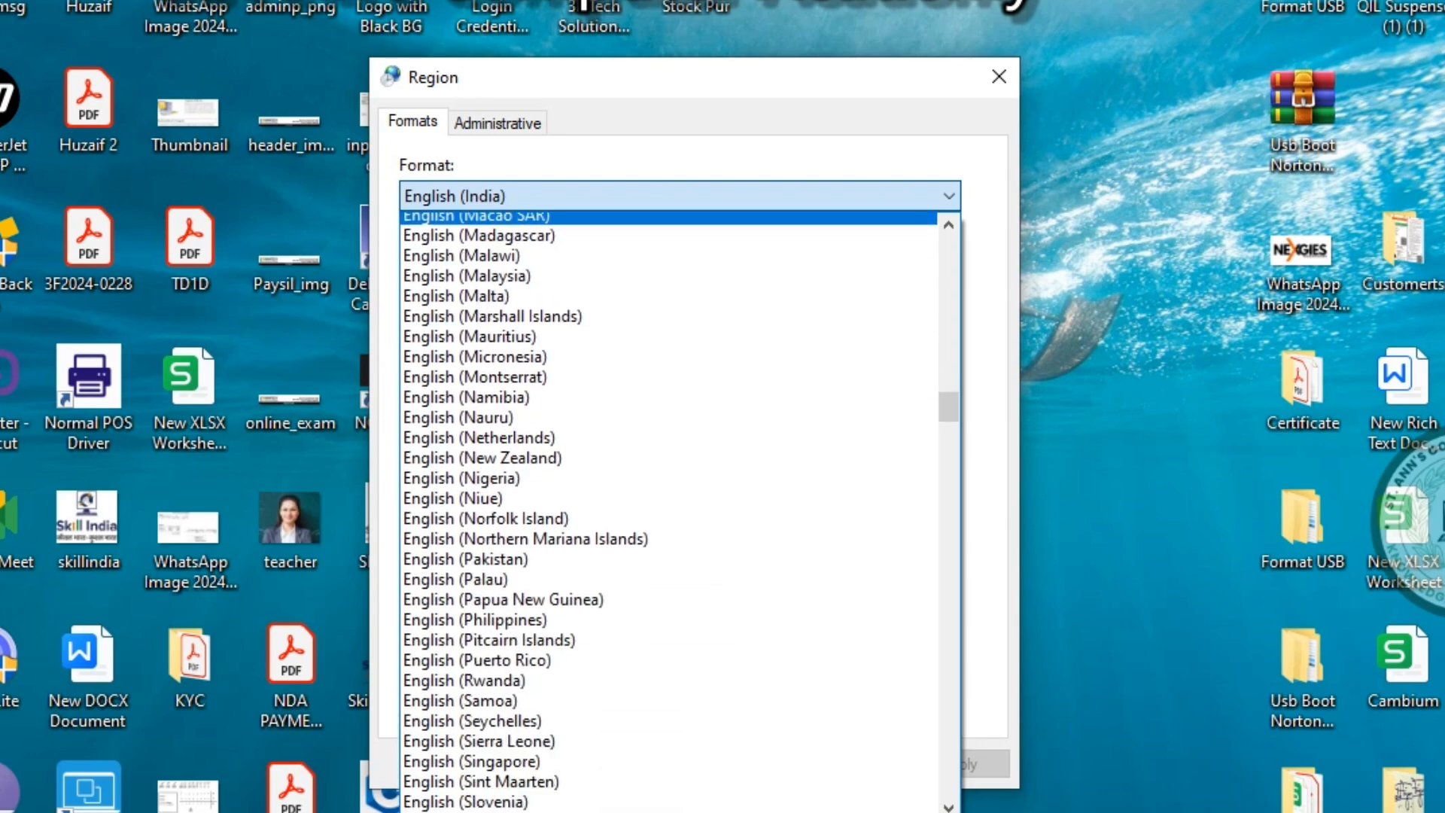
scroll(668, 441, "down", 8)
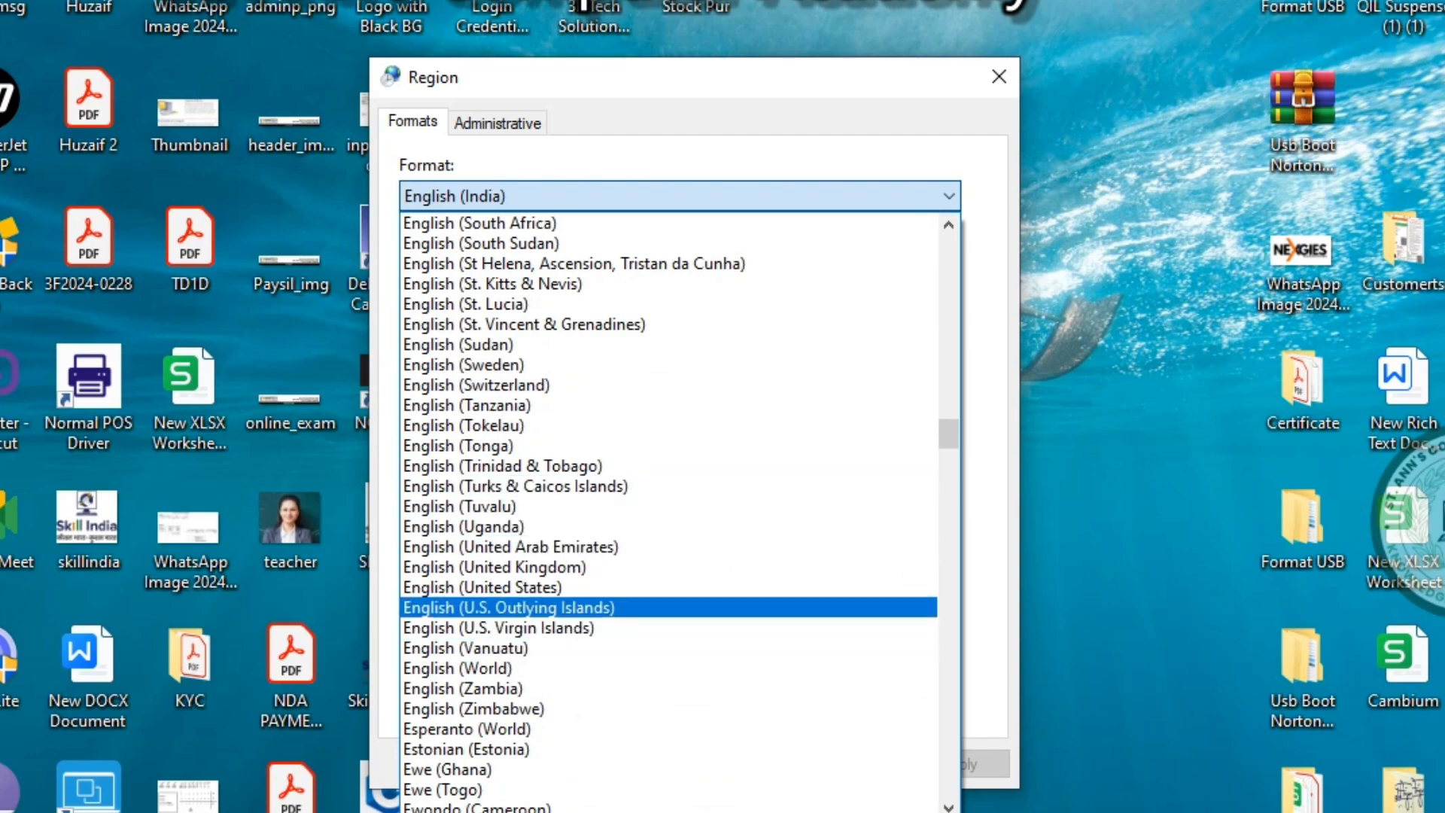
left_click(668, 587)
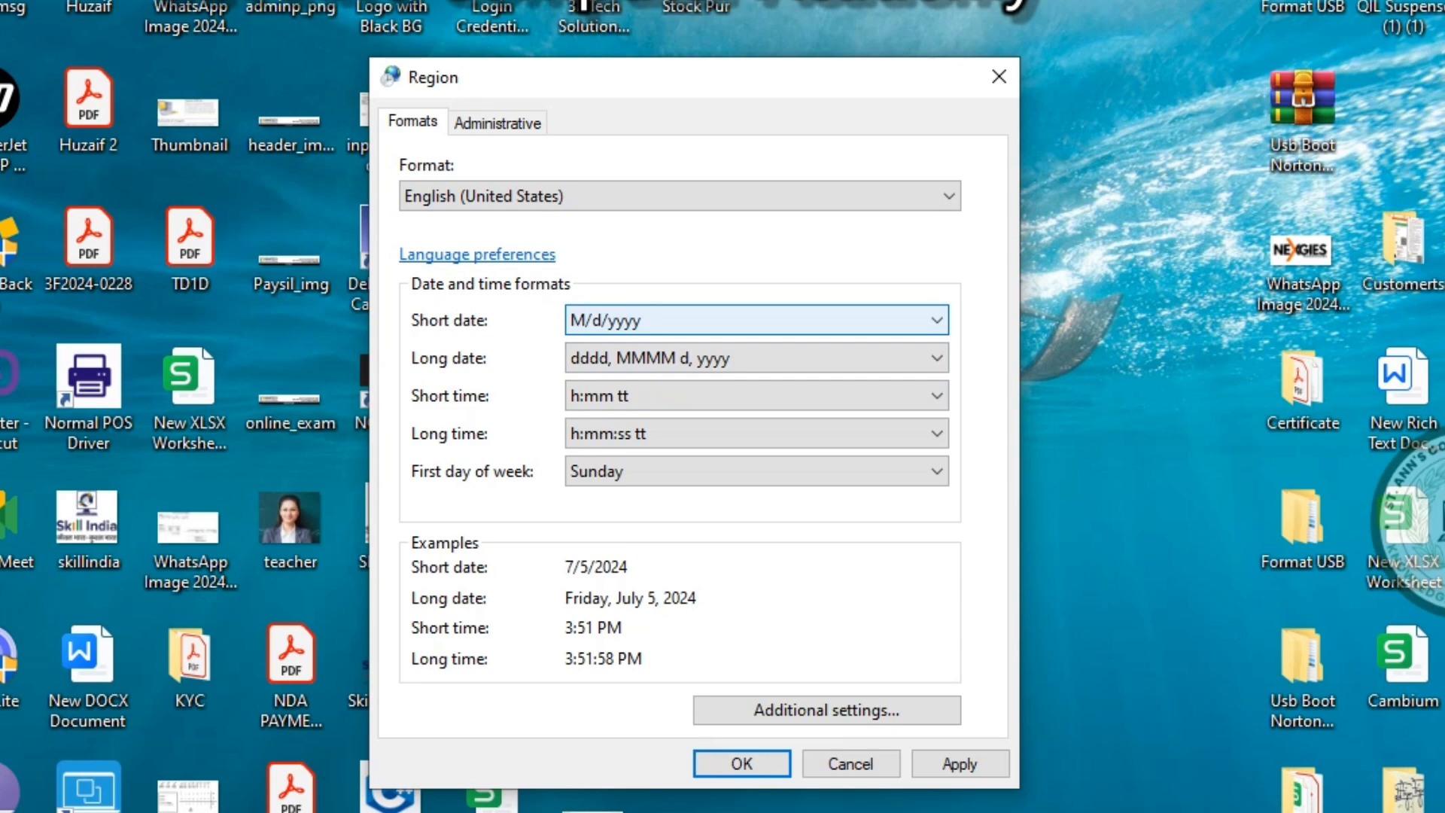
Switch the format back to English (India) and cancel the Region dialog
left_click(680, 196)
scroll(680, 452, "up", 16)
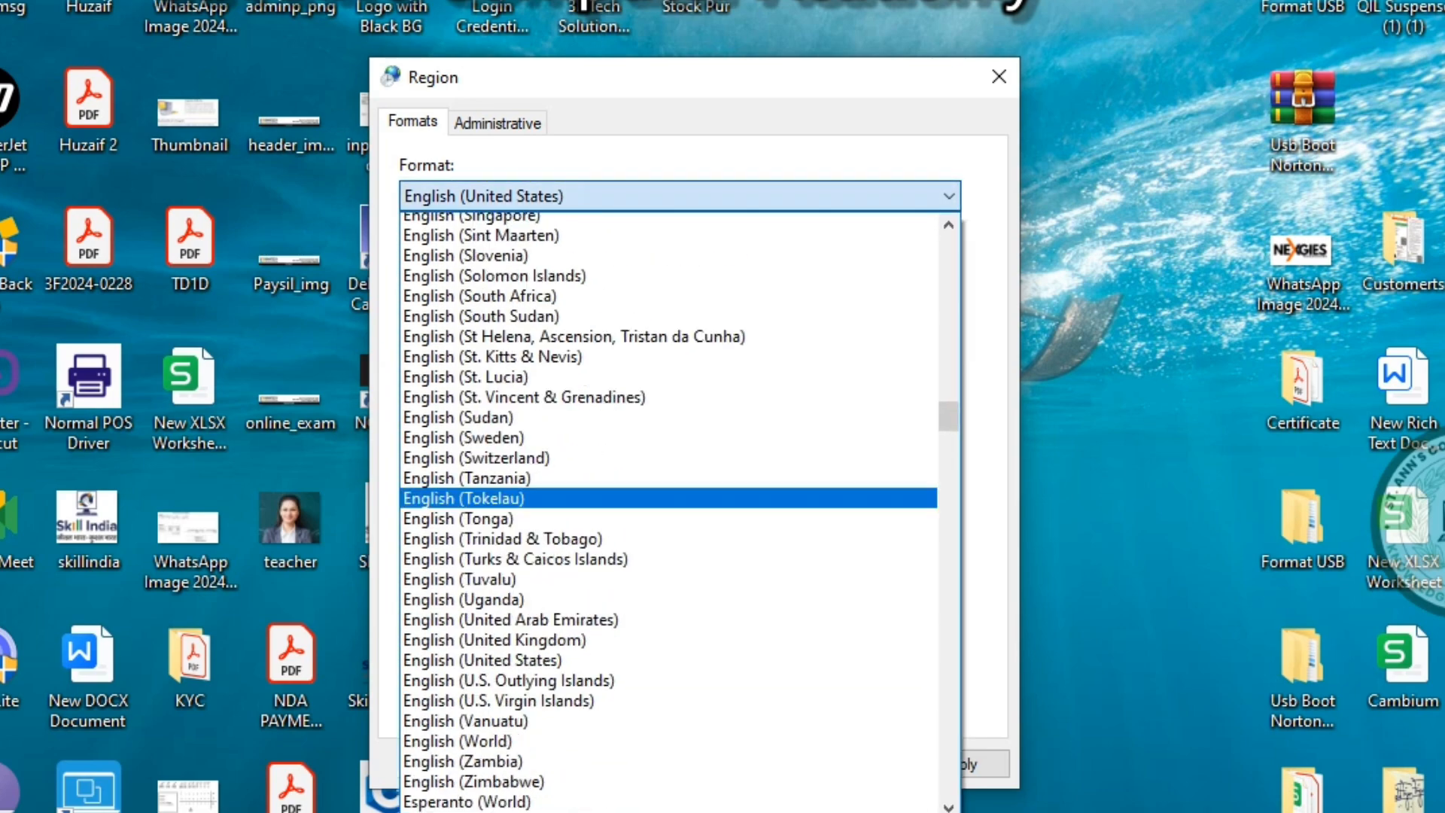
scroll(679, 511, "up", 20)
scroll(680, 512, "down", 5)
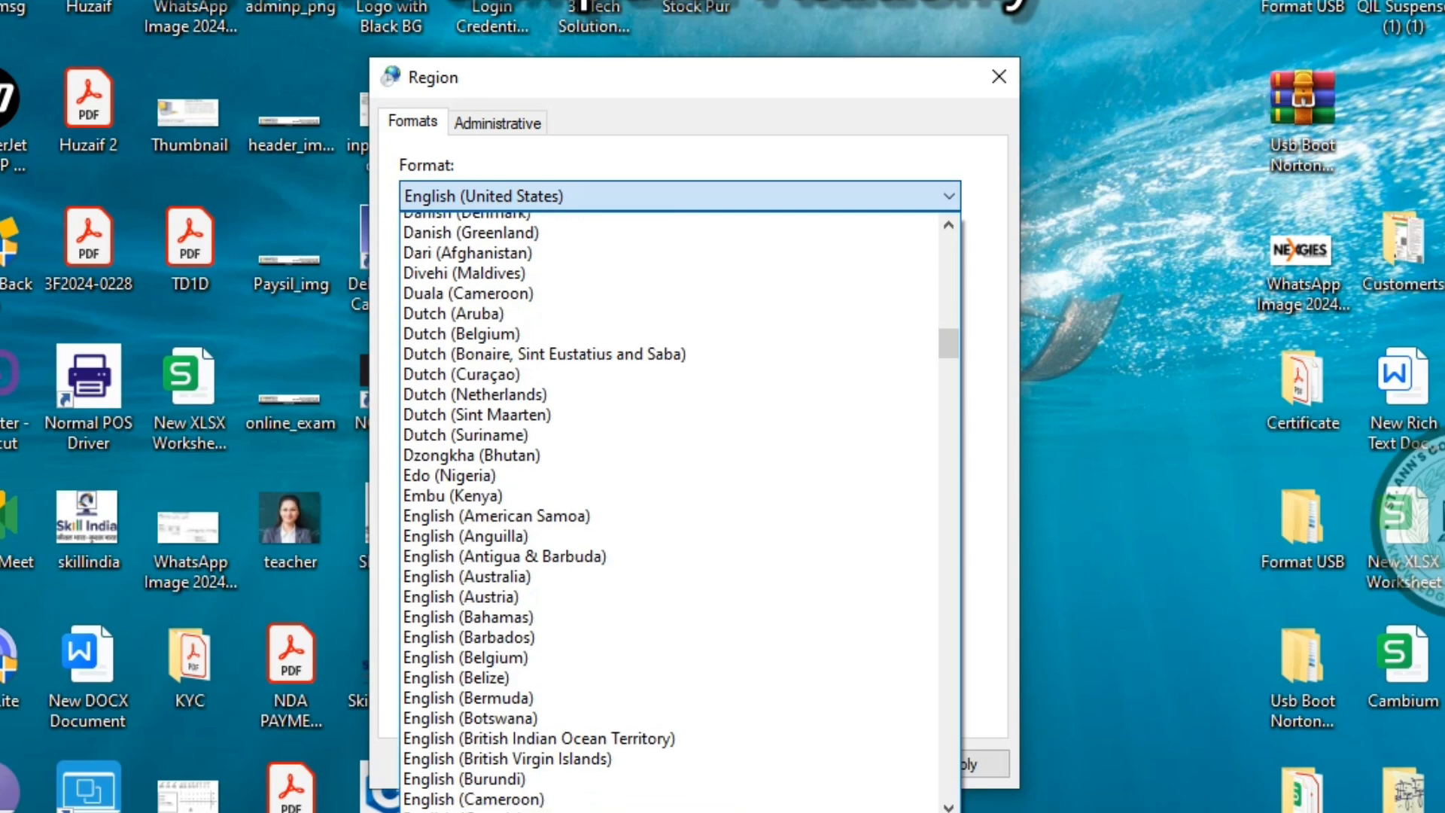
scroll(680, 511, "down", 4)
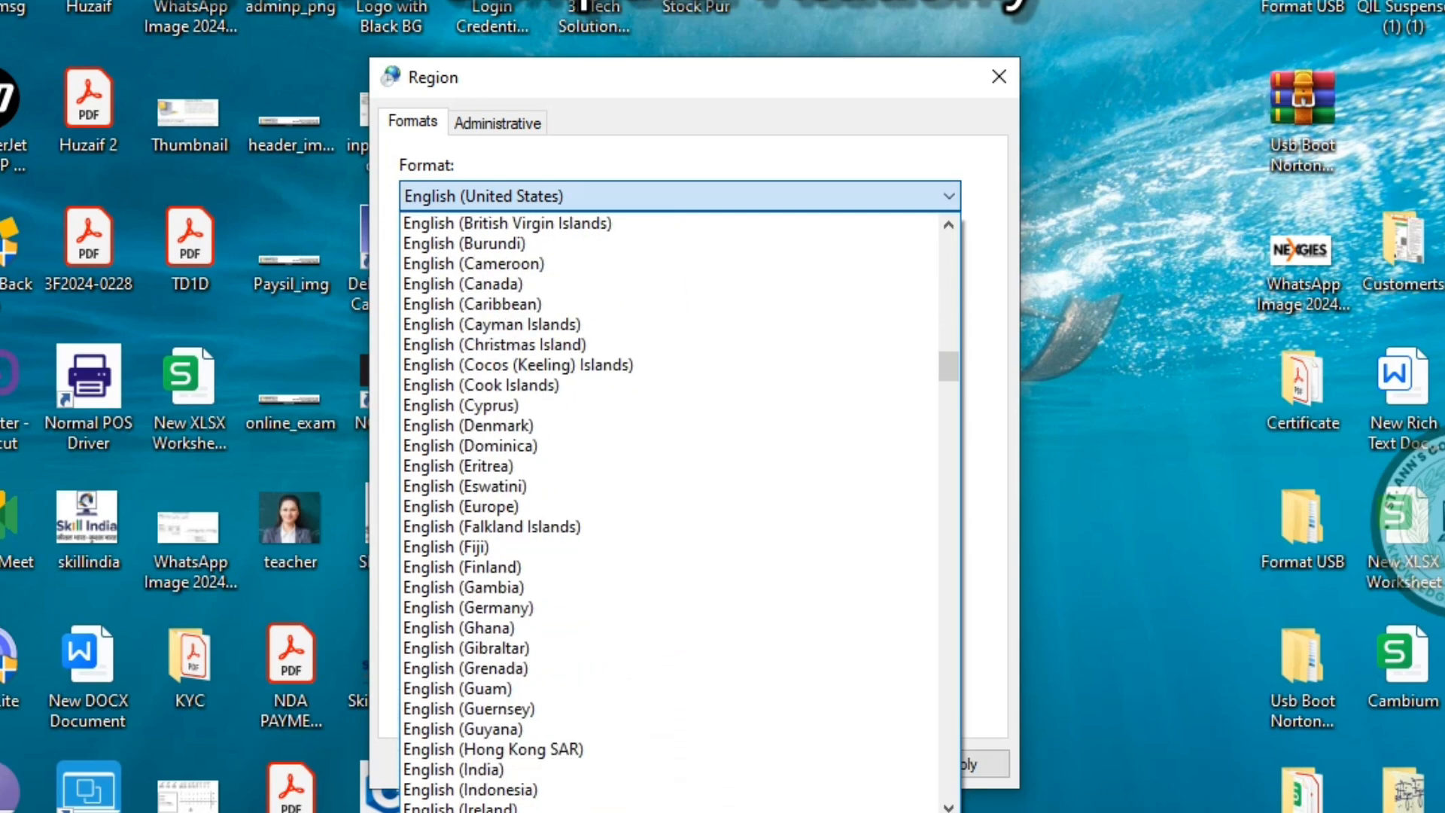
scroll(680, 512, "down", 2)
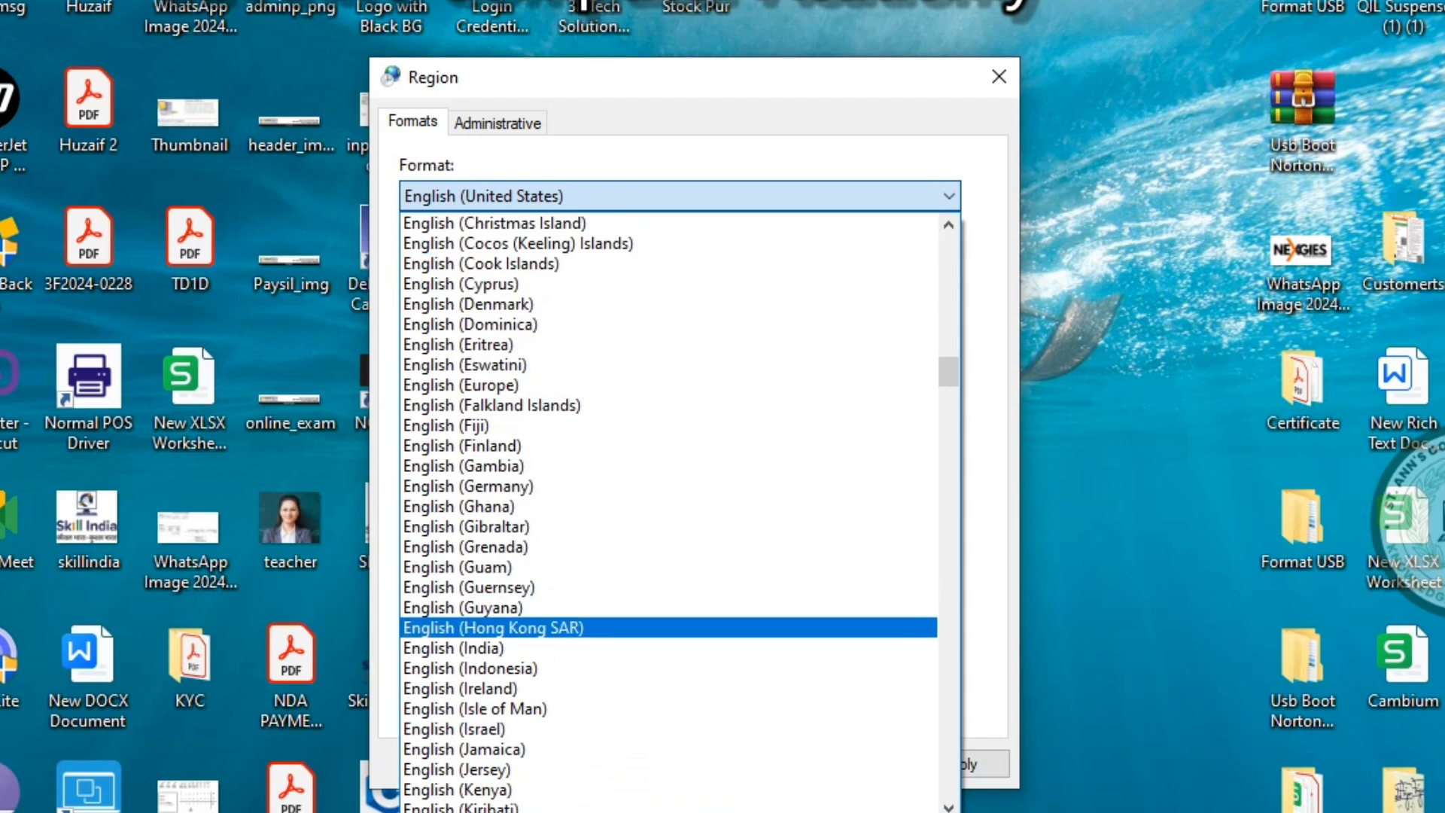
left_click(668, 648)
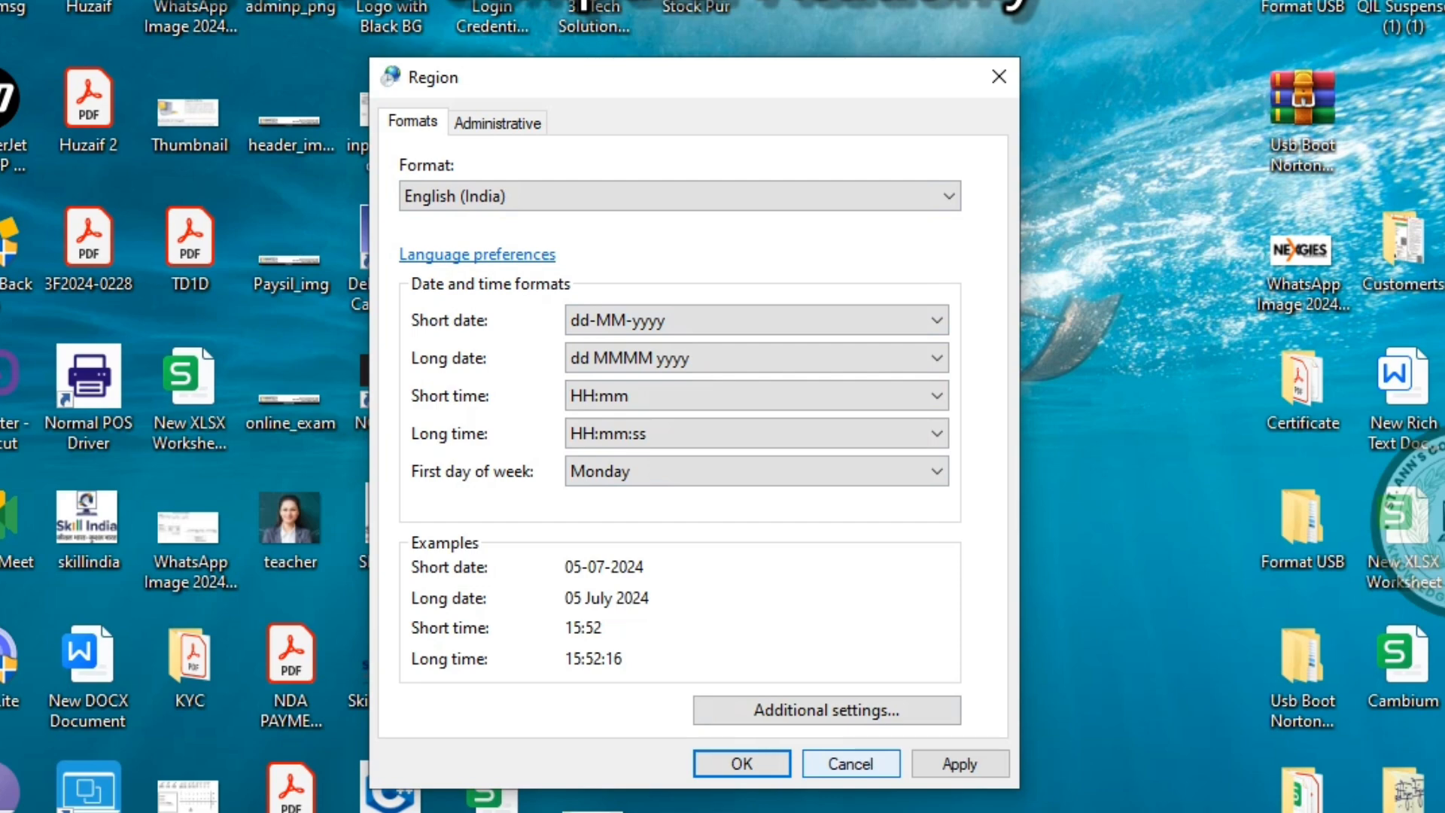
left_click(851, 763)
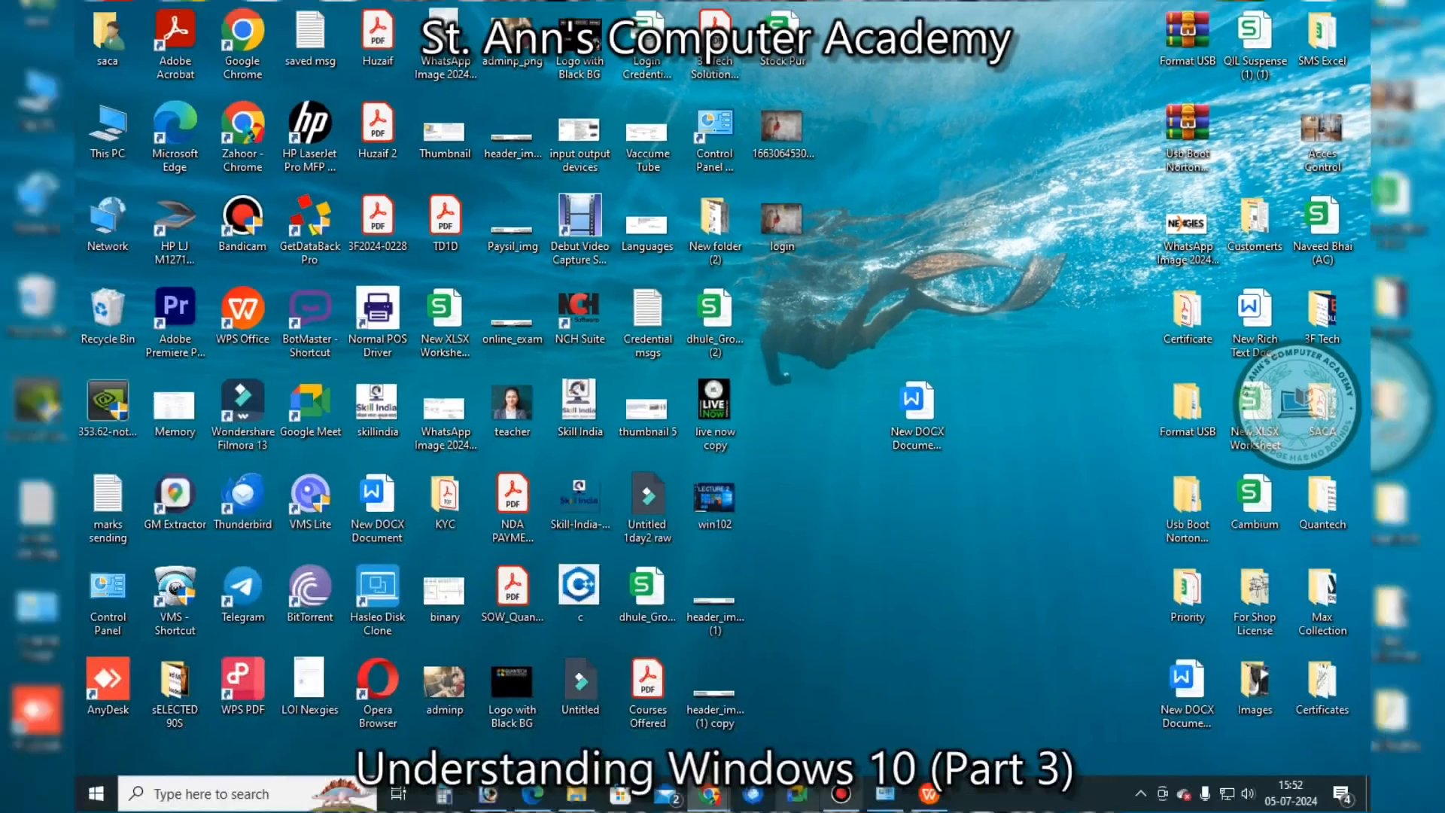
Open the Sound settings, centre the window, and open the Speakers / Headphones properties
left_click(885, 794)
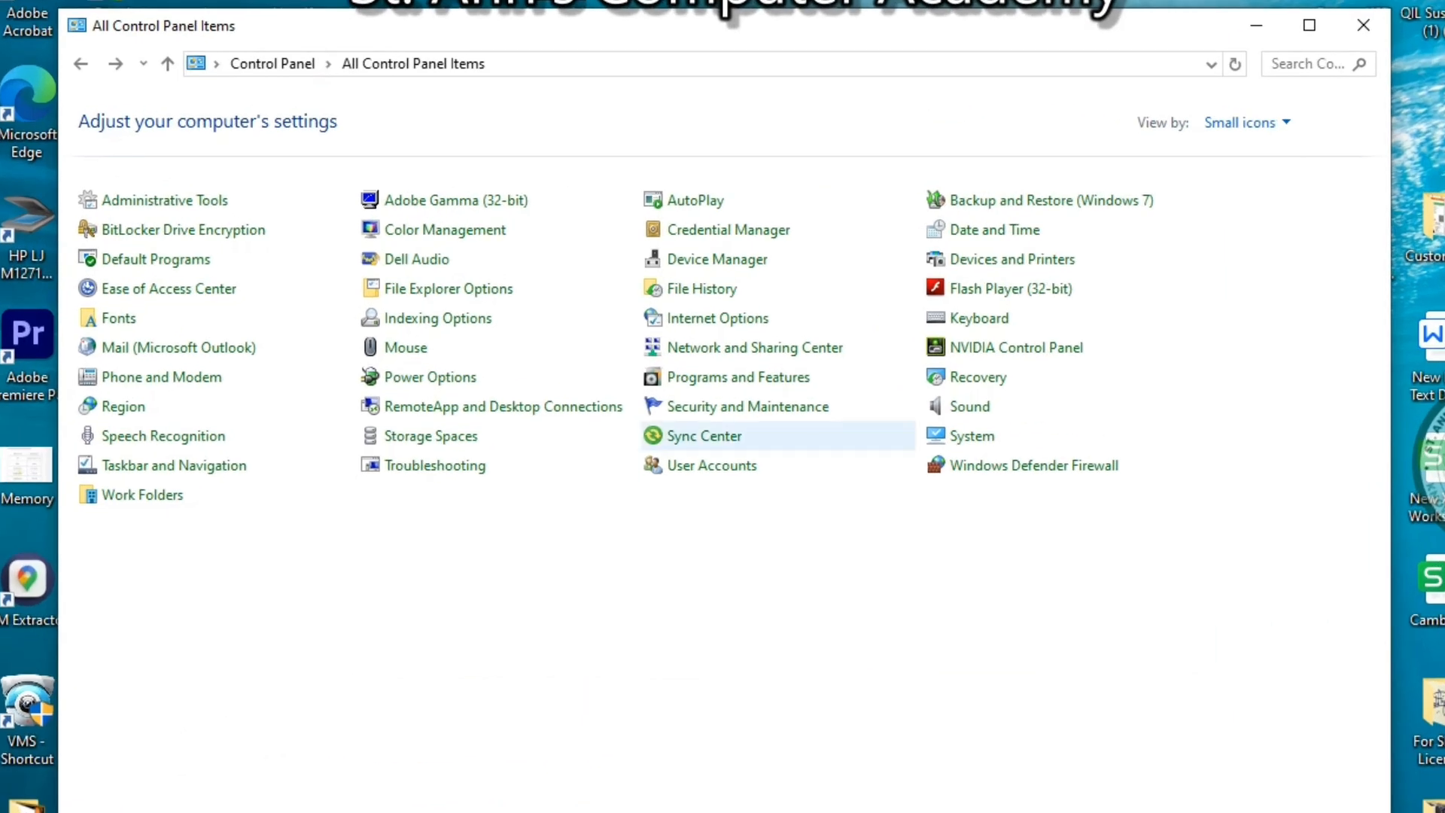
left_click(969, 406)
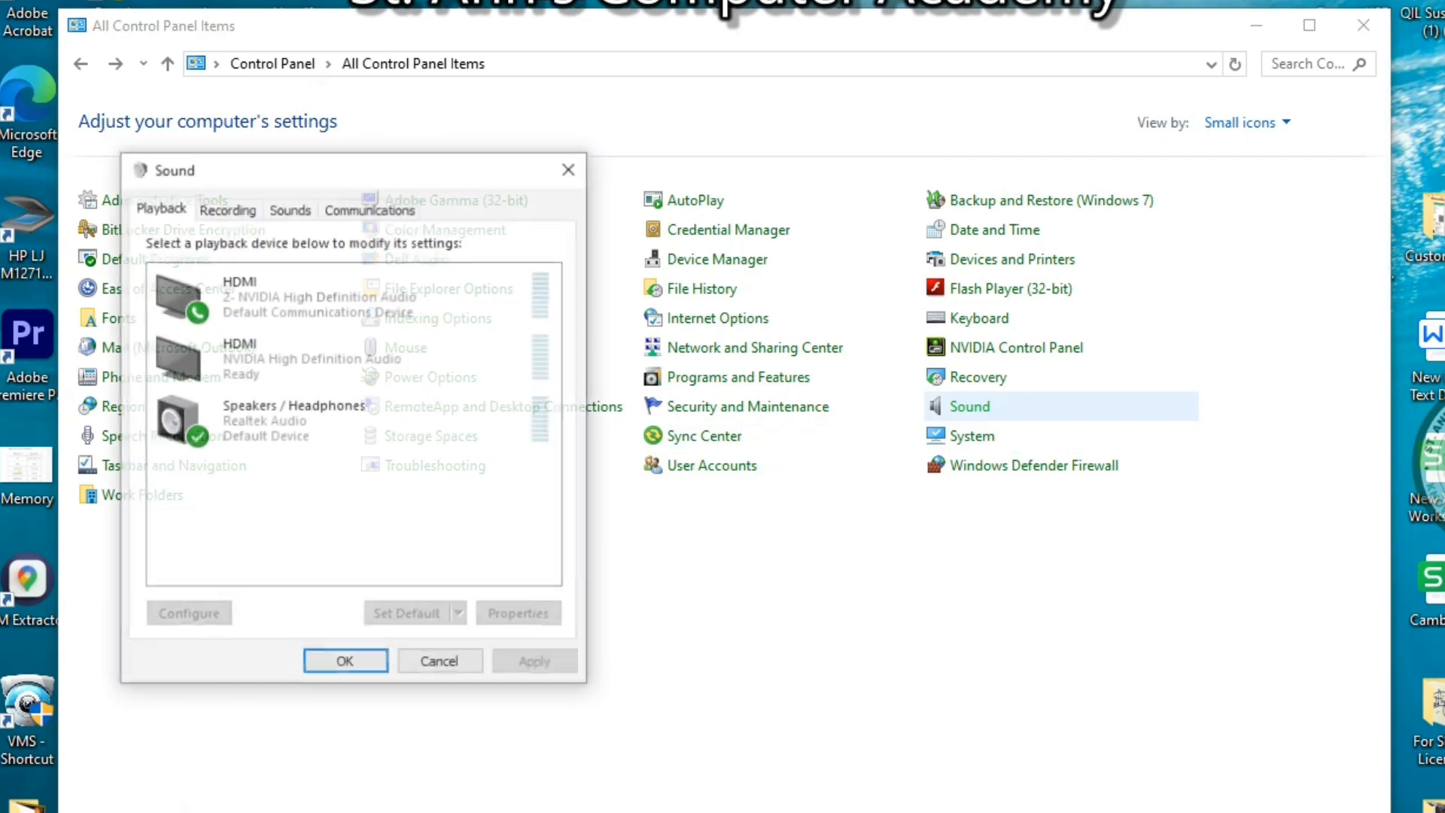
left_click_drag(316, 168, 728, 193)
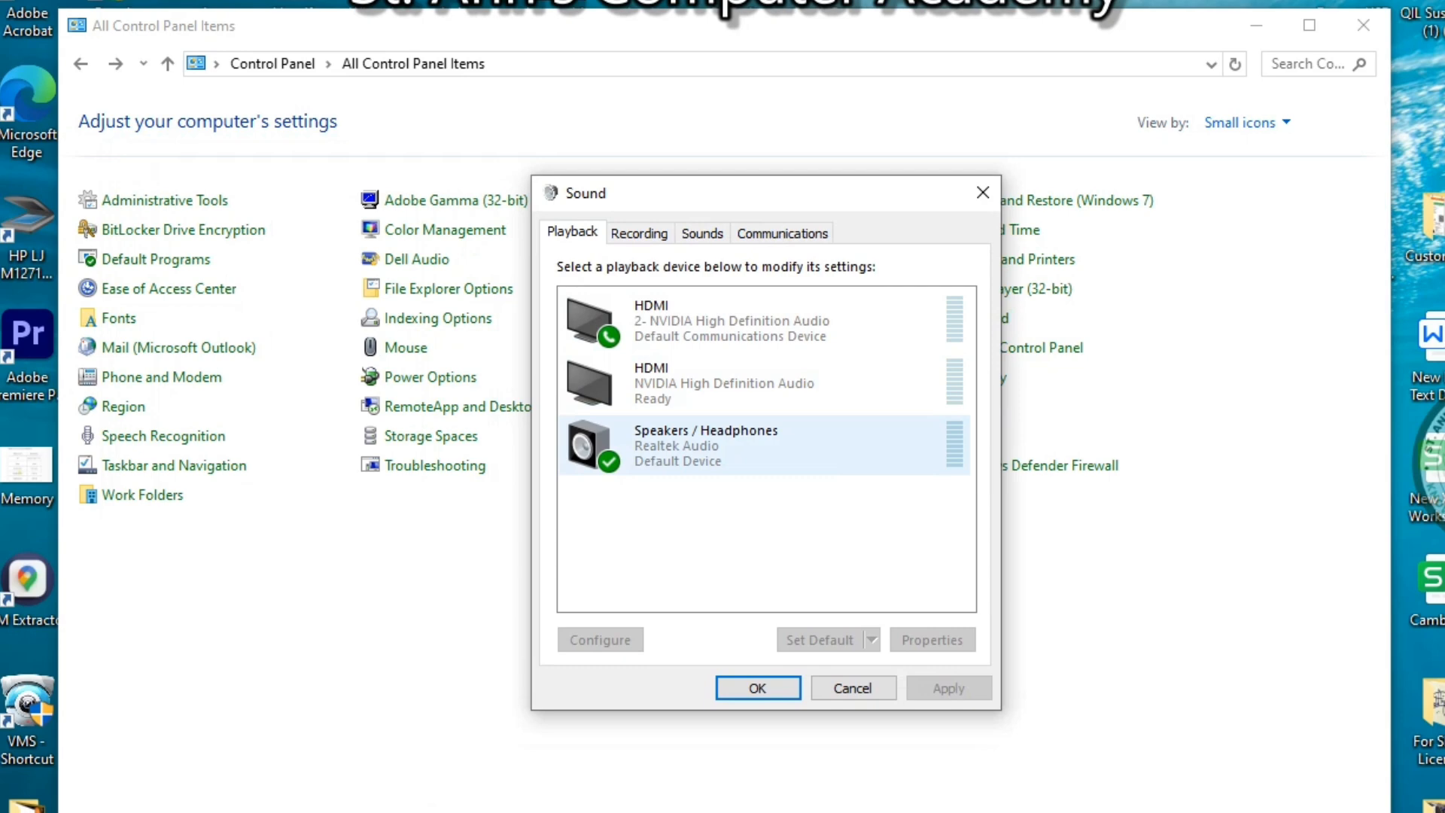
double_click(707, 444)
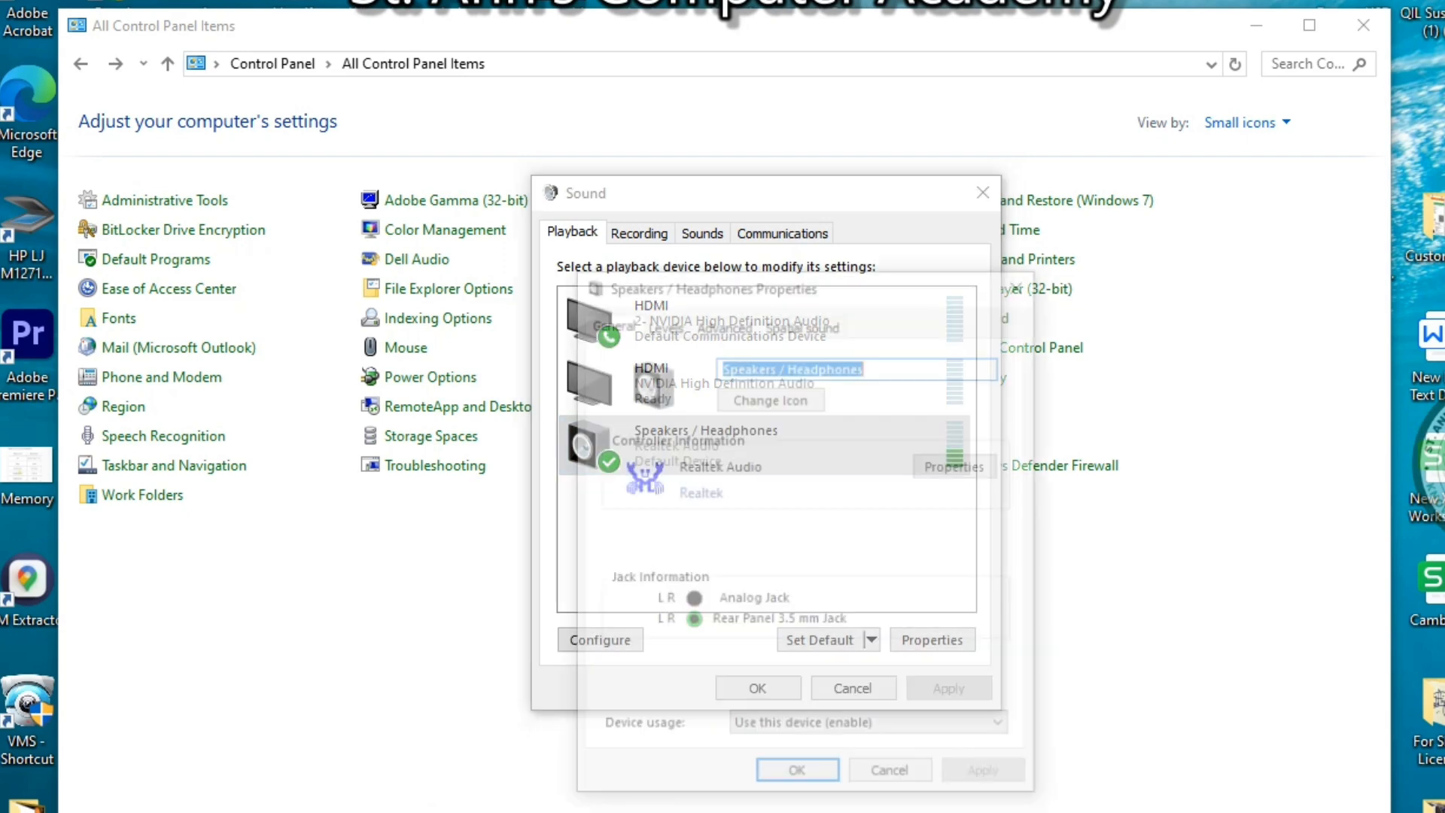
Try the speaker level, balance and mute without changes, then view the Recording devices
left_click(662, 323)
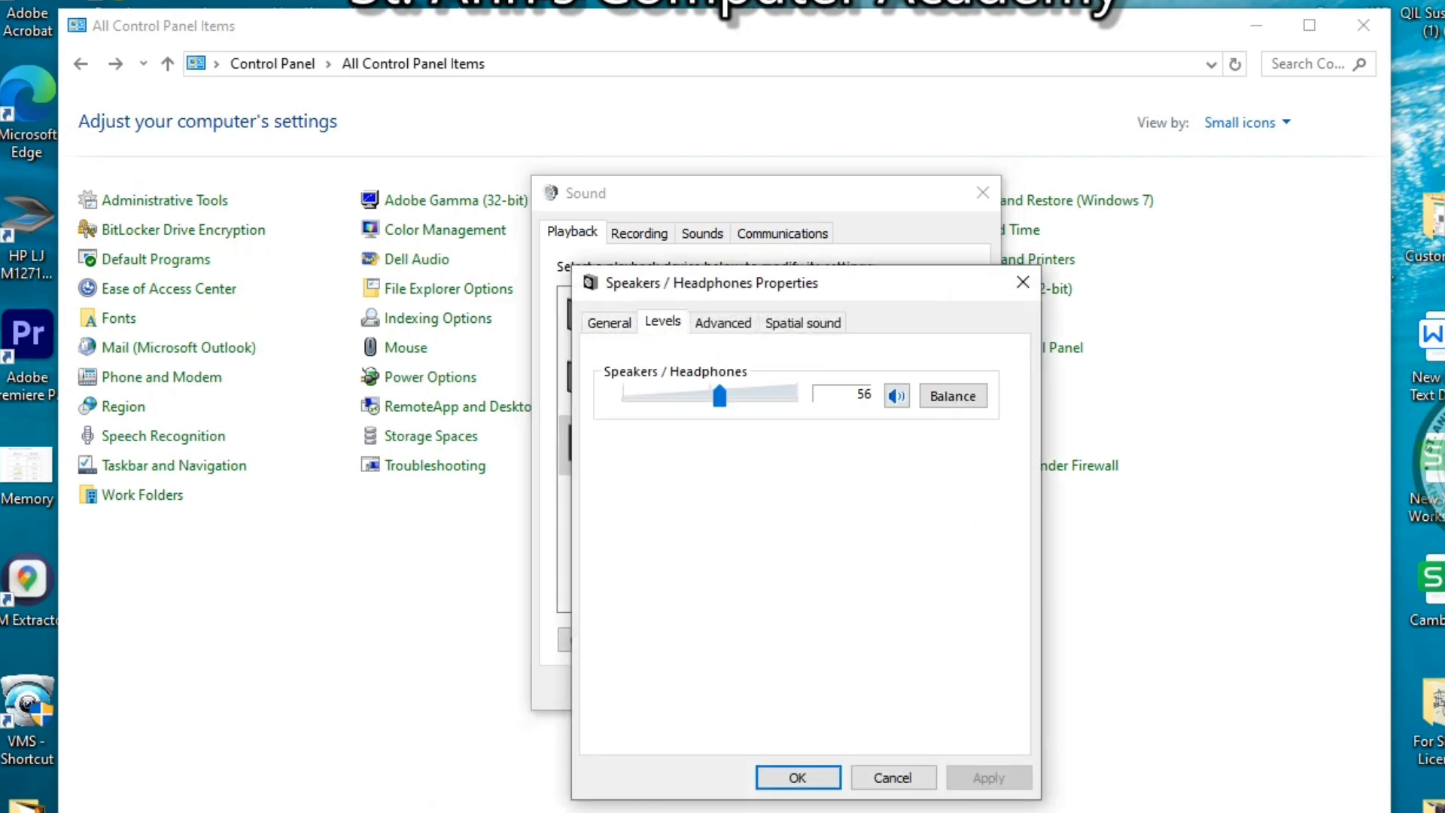
mouse_move(719, 395)
left_mouse_down()
mouse_move(796, 395)
mouse_move(720, 395)
left_mouse_up()
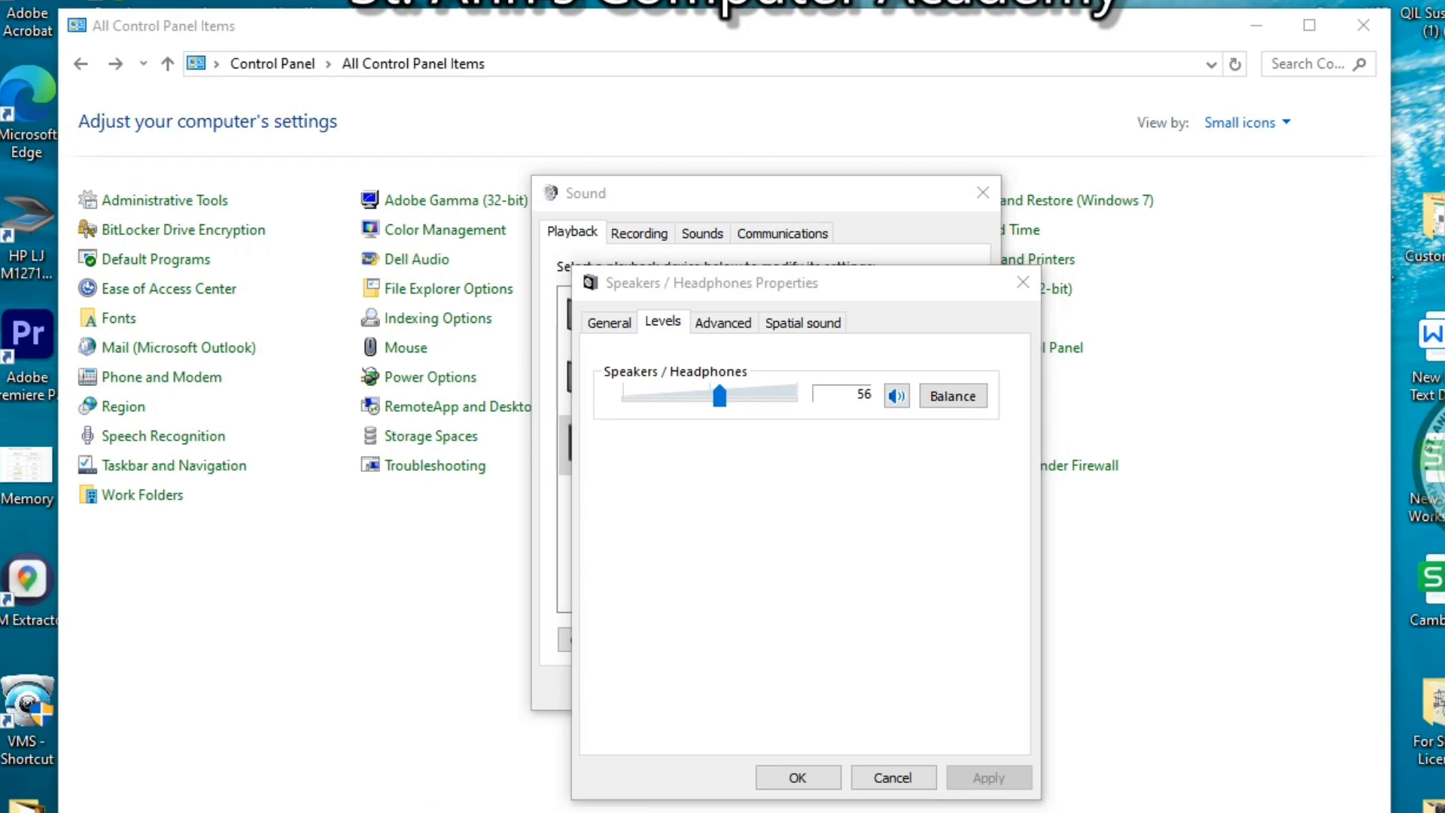
left_click(953, 396)
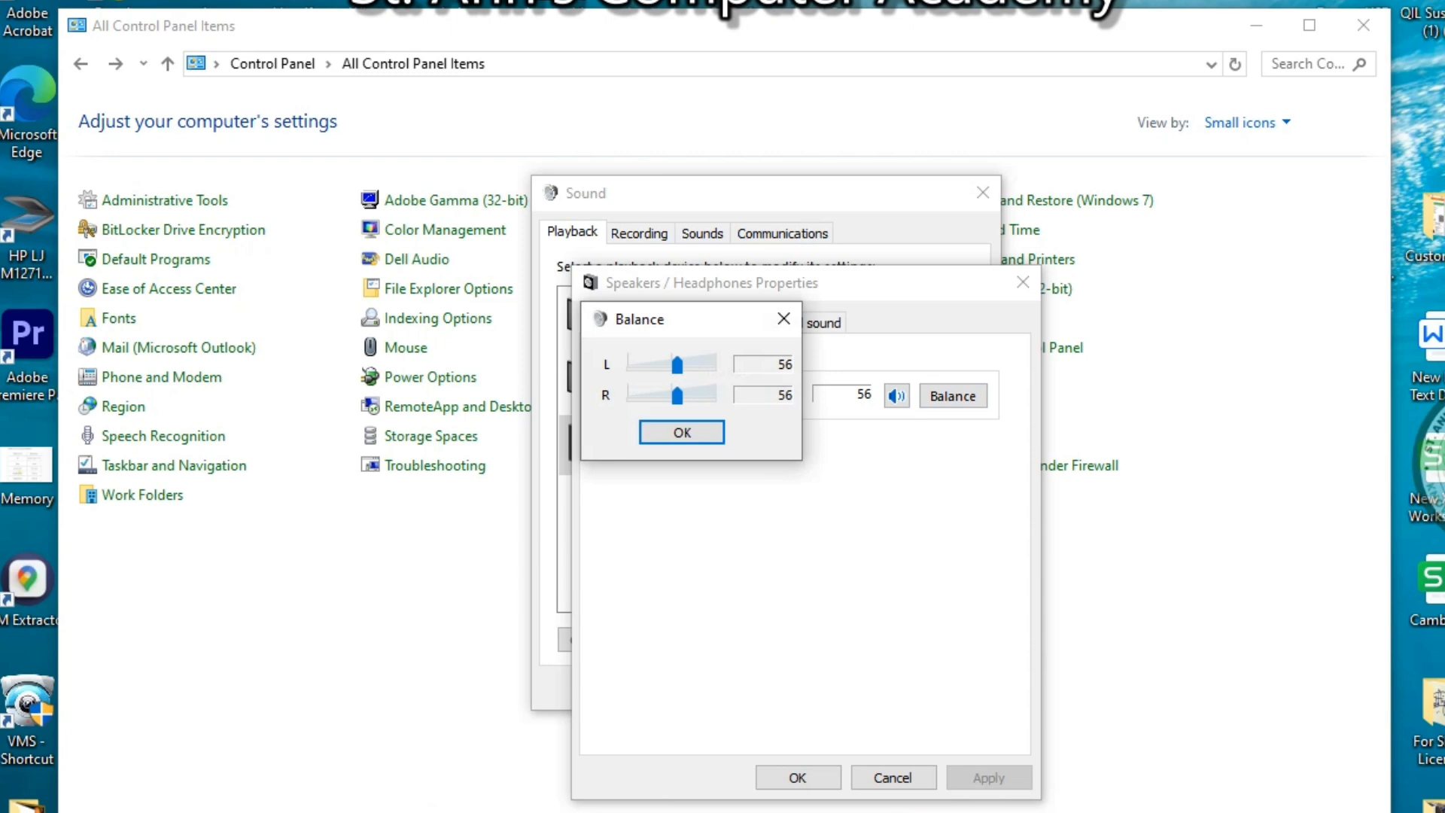
left_click_drag(676, 364, 675, 364)
key("Return")
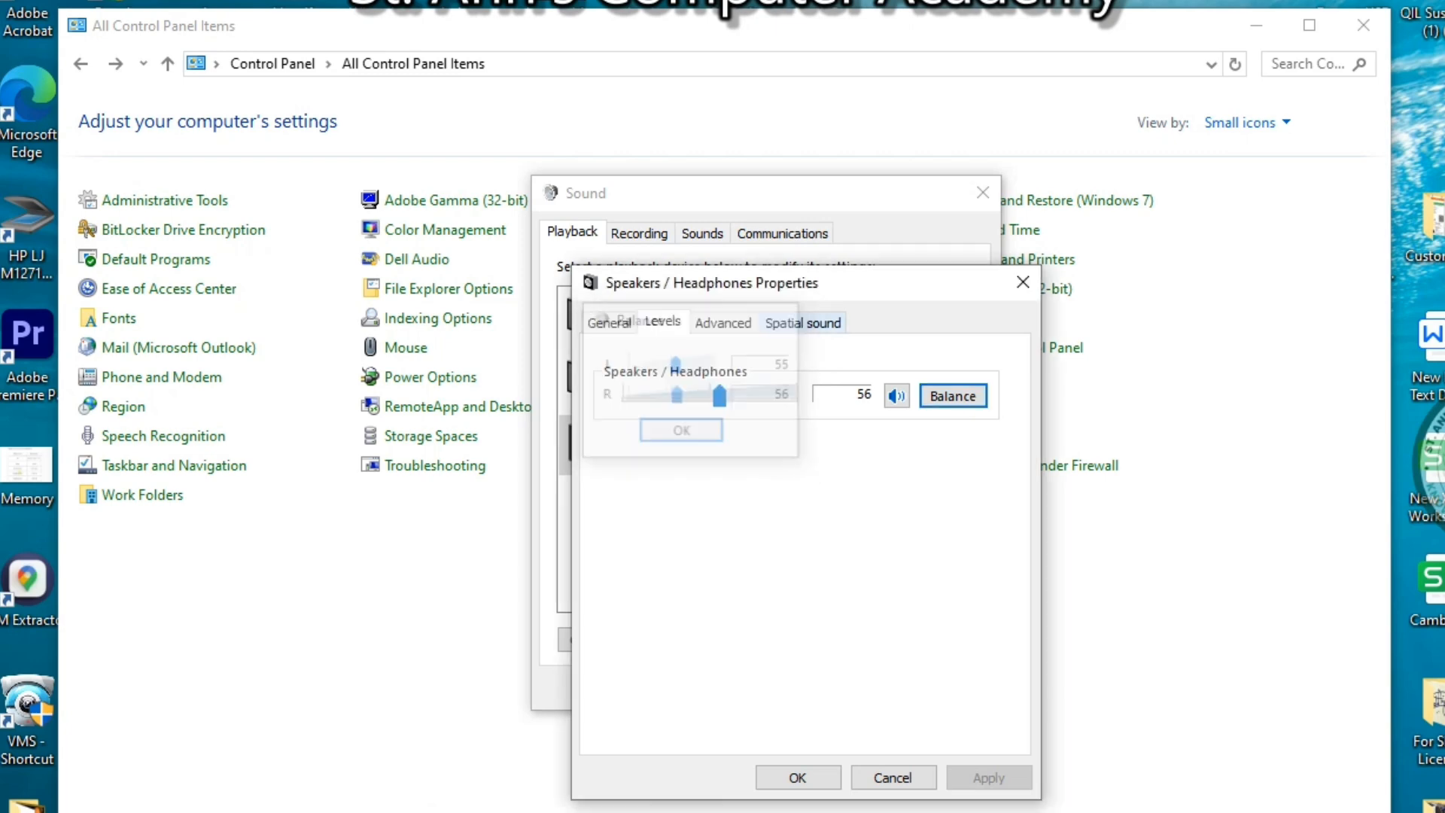
left_click(896, 396)
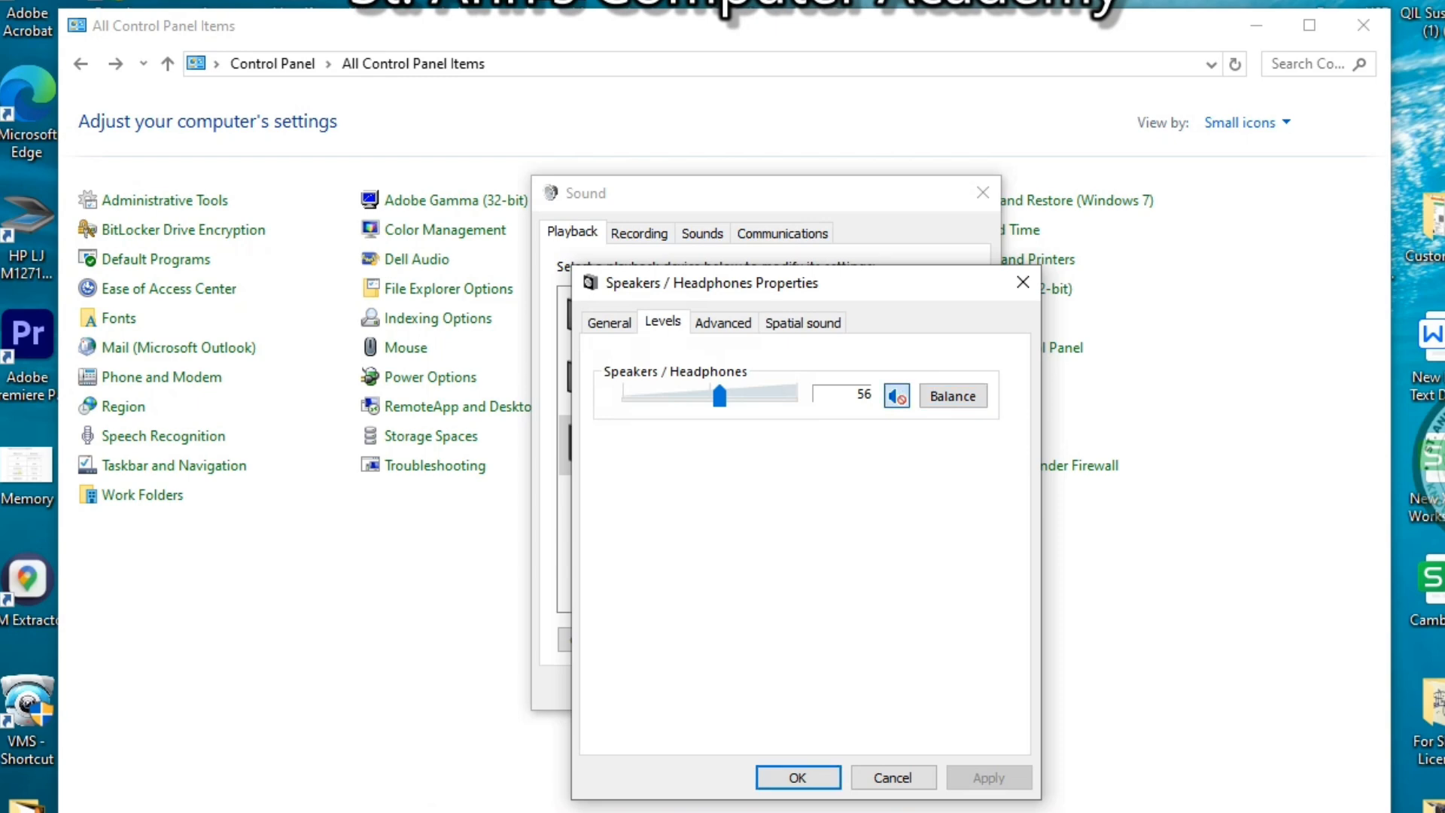
left_click(897, 396)
left_click(1022, 282)
left_click(639, 233)
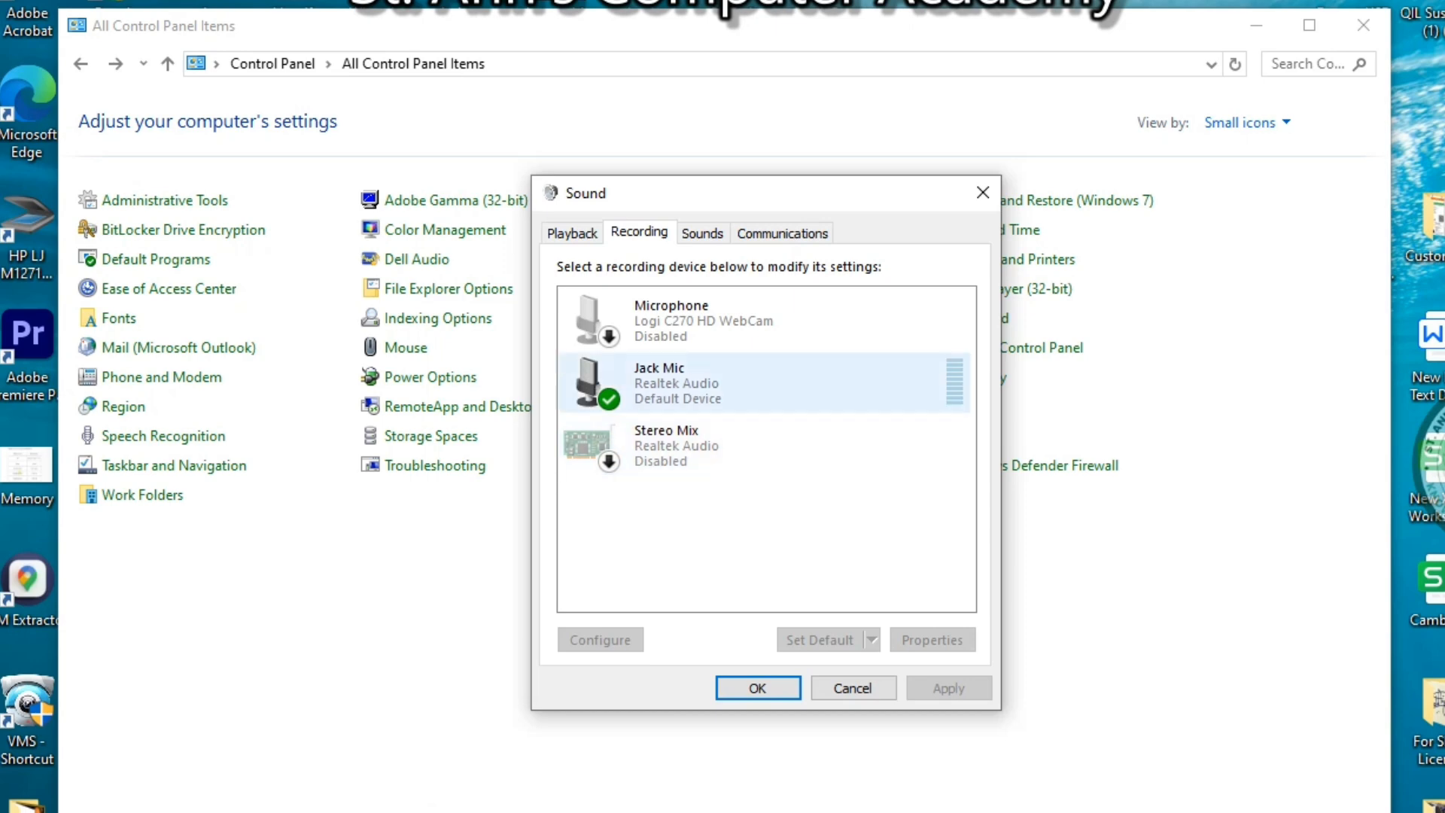
Inspect the Jack Mic level settings, close its properties, and show the Sounds tab
left_click(763, 321)
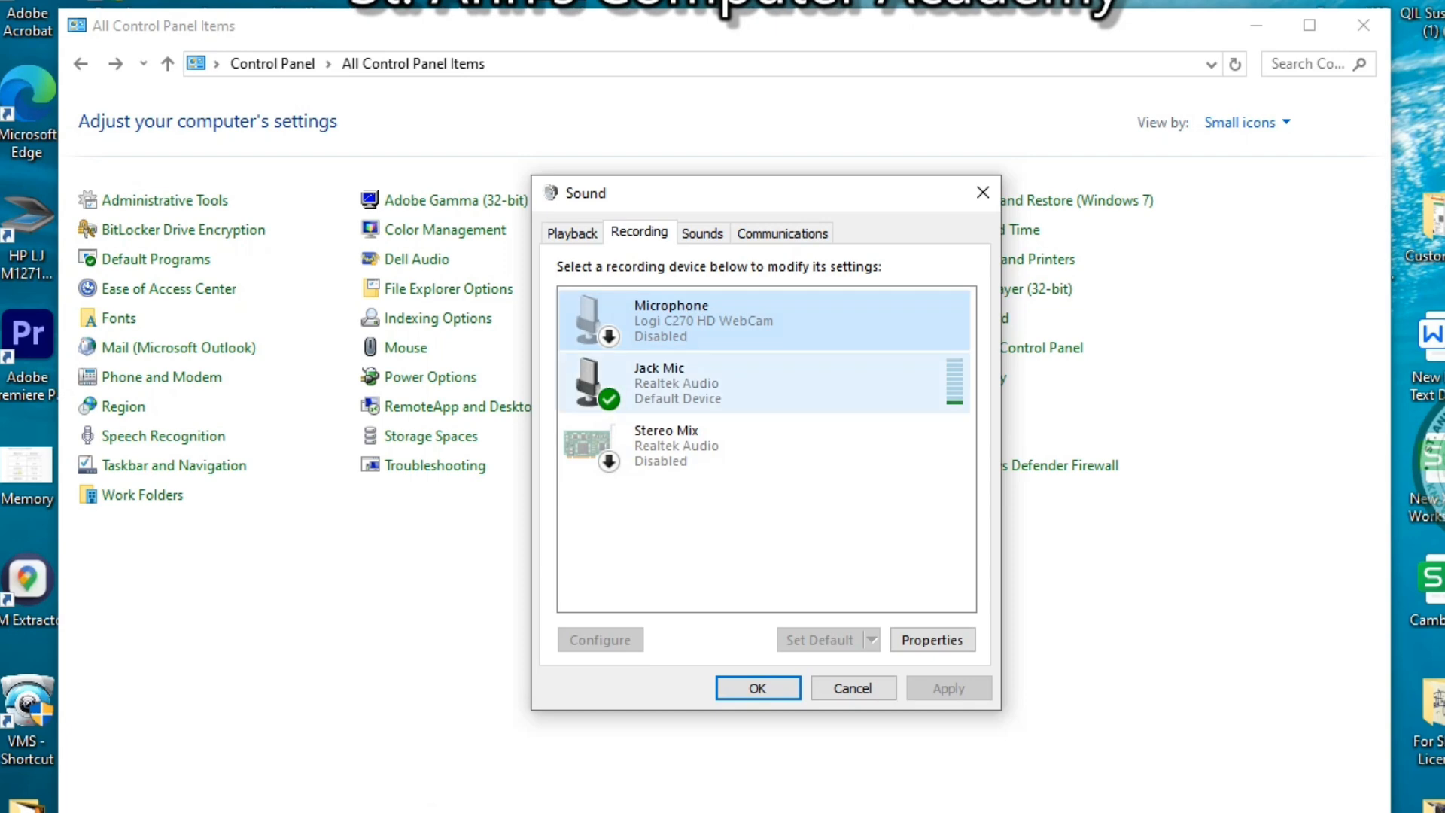
left_click(763, 382)
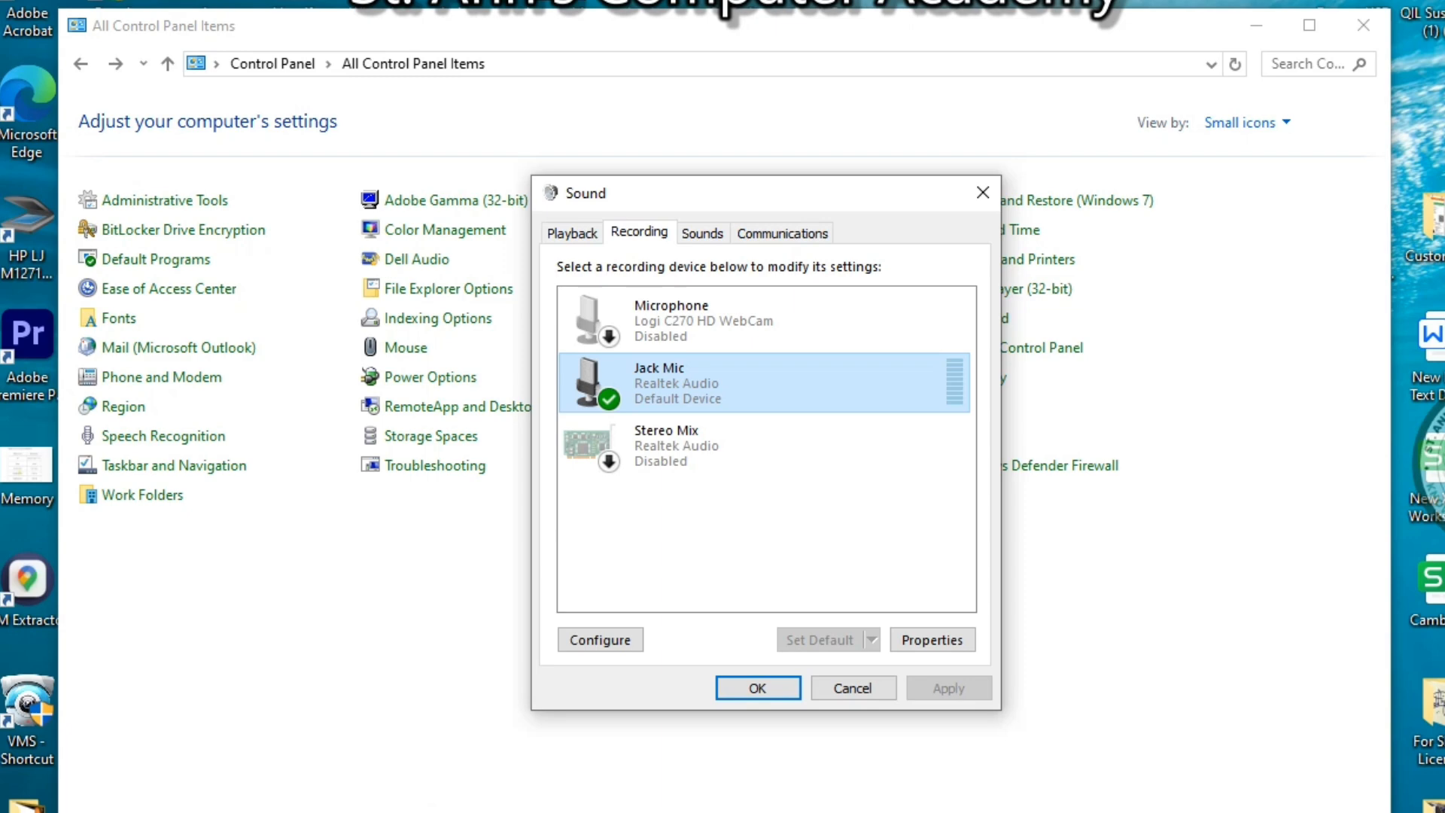
double_click(770, 397)
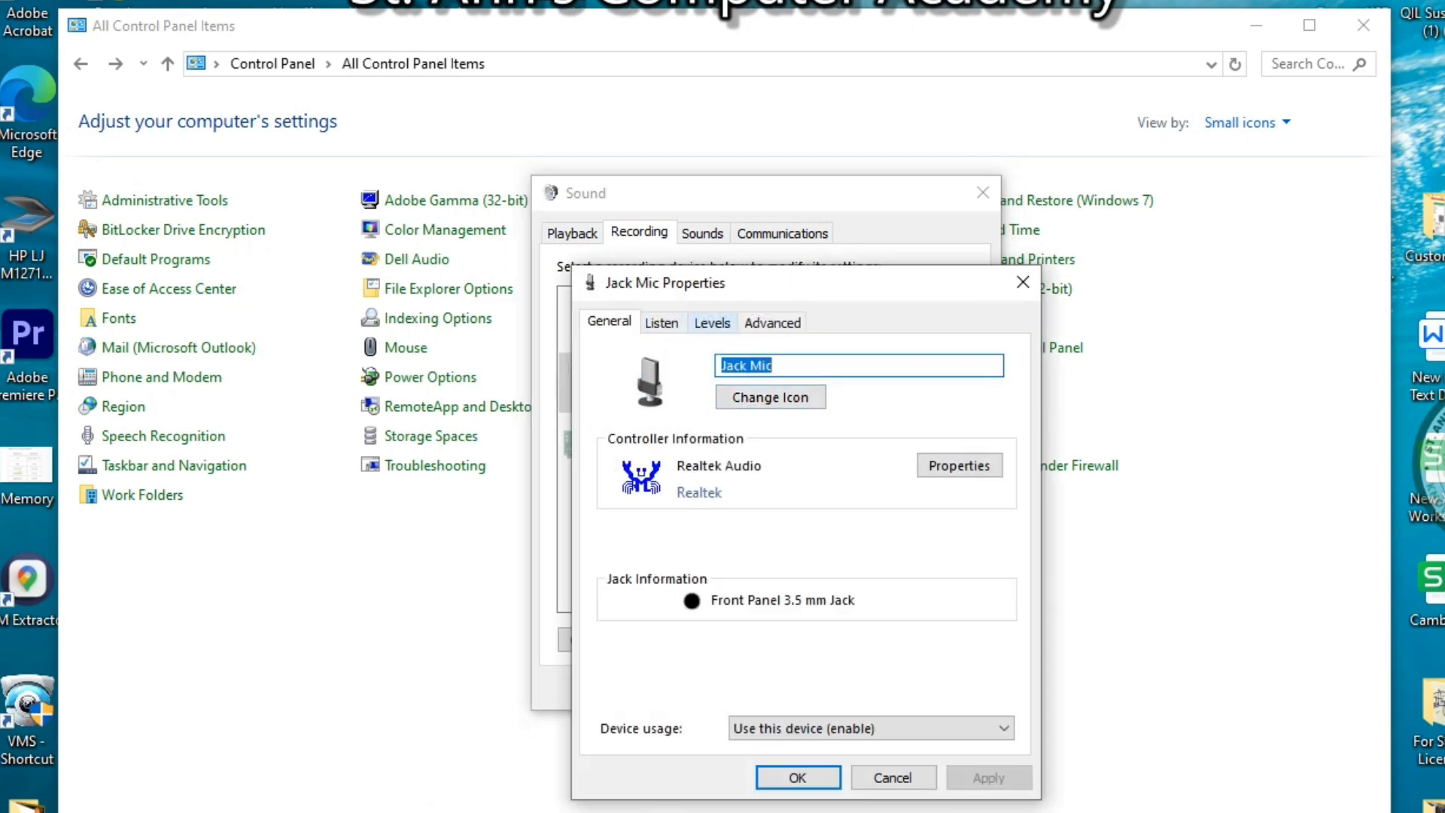
left_click(712, 322)
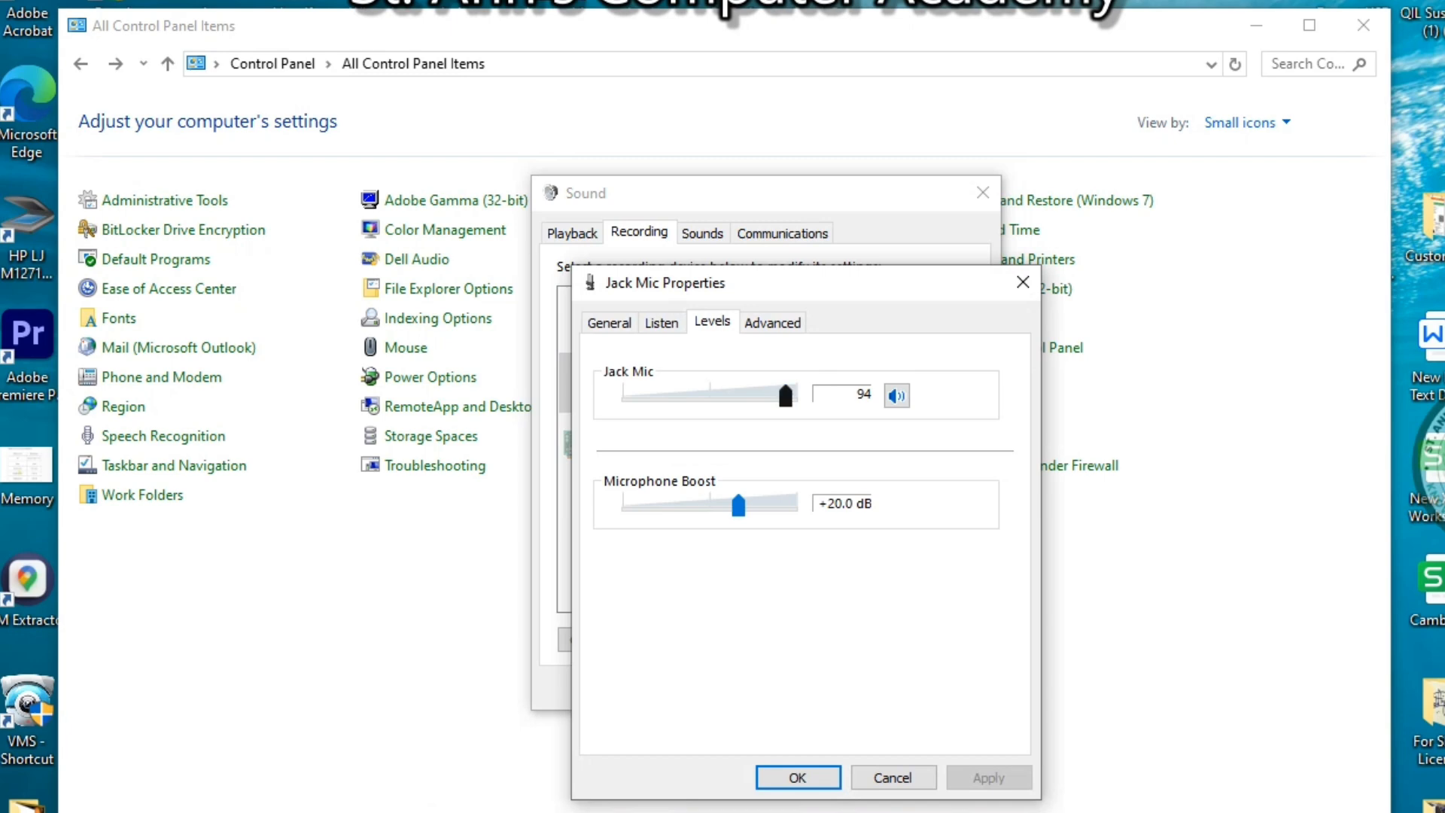
left_click_drag(786, 396, 798, 396)
left_click(1023, 283)
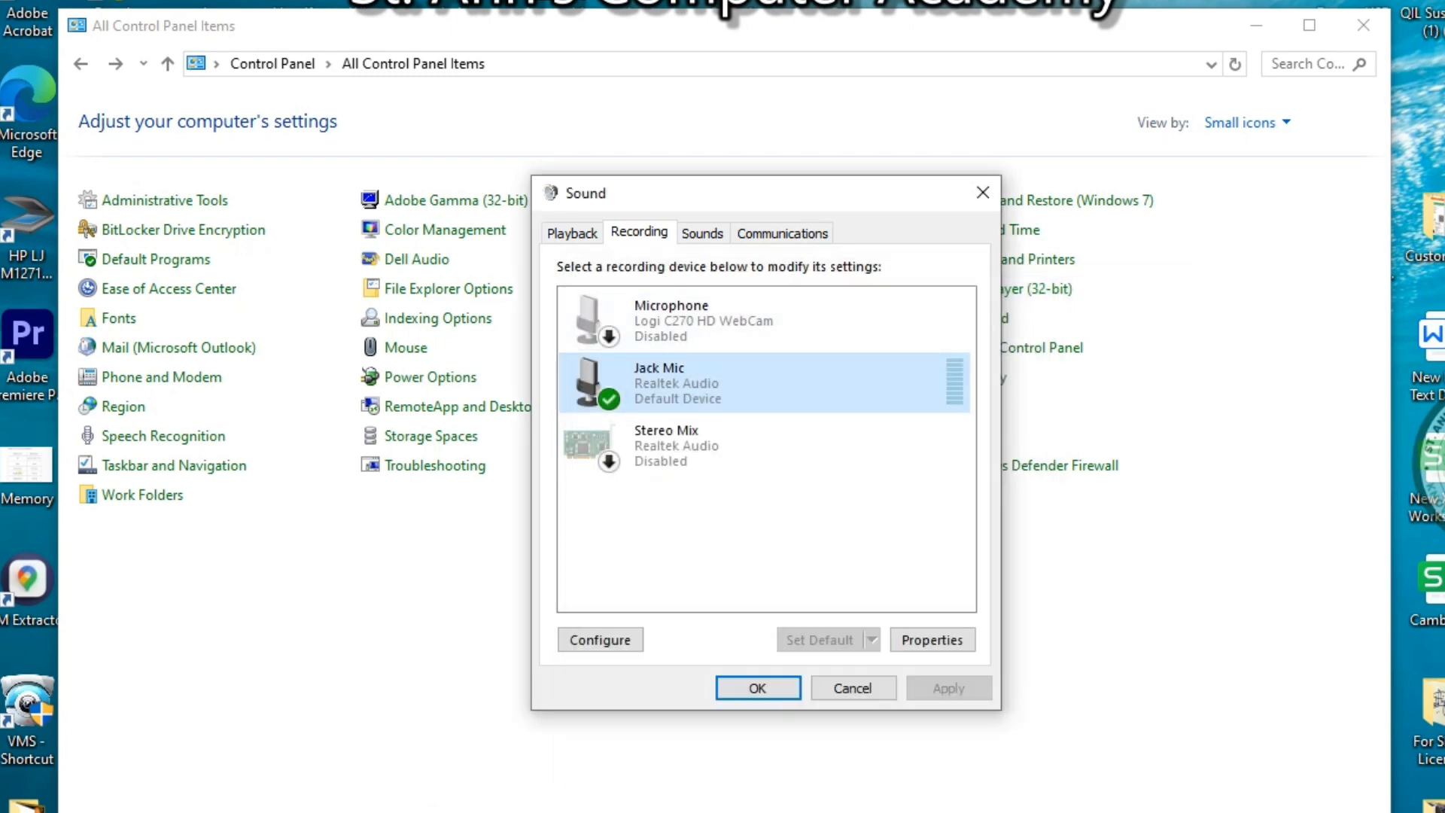
left_click(702, 232)
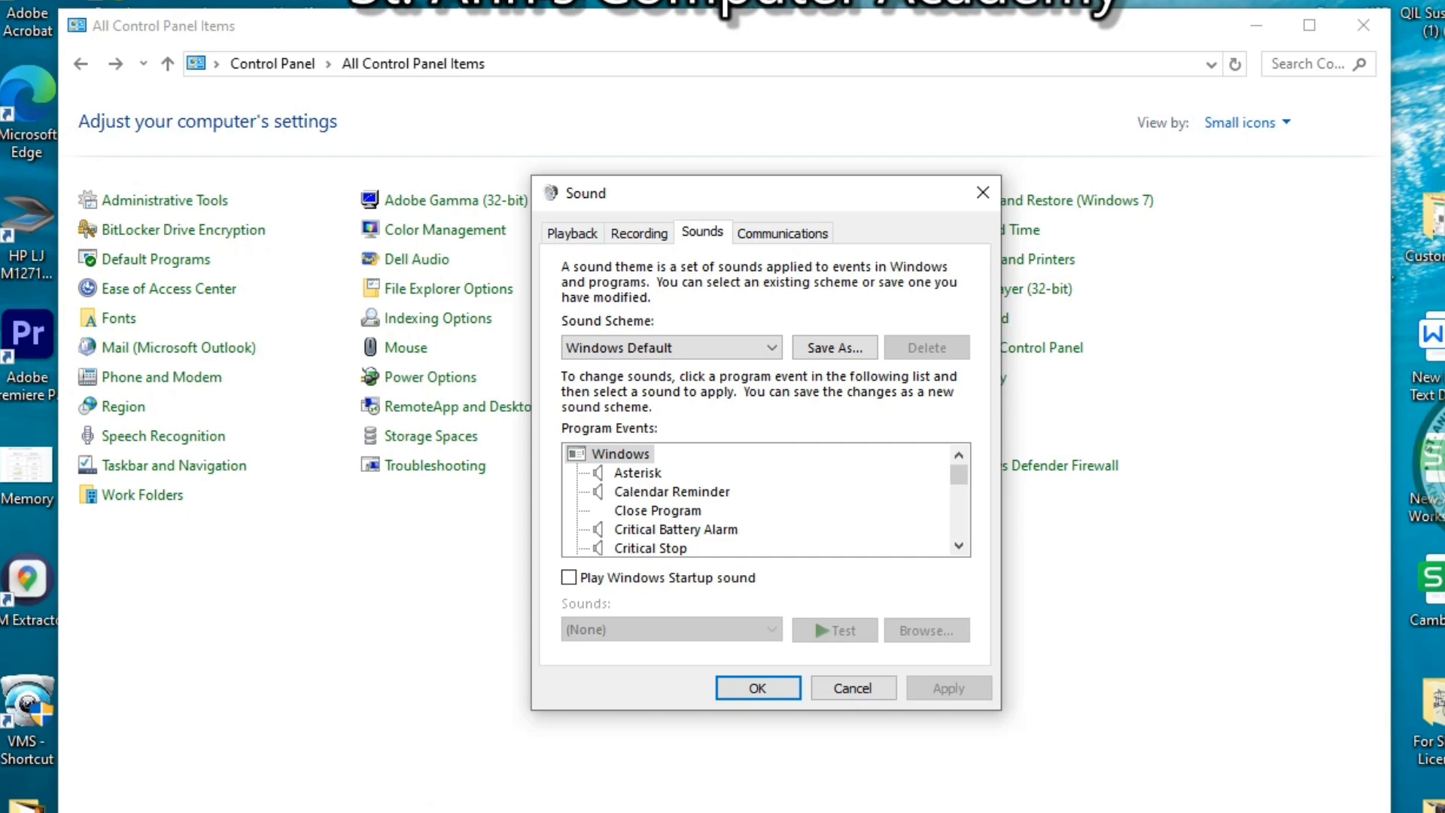
Test the Asterisk, Critical Battery Alarm and Critical Stop event sounds
left_click(637, 473)
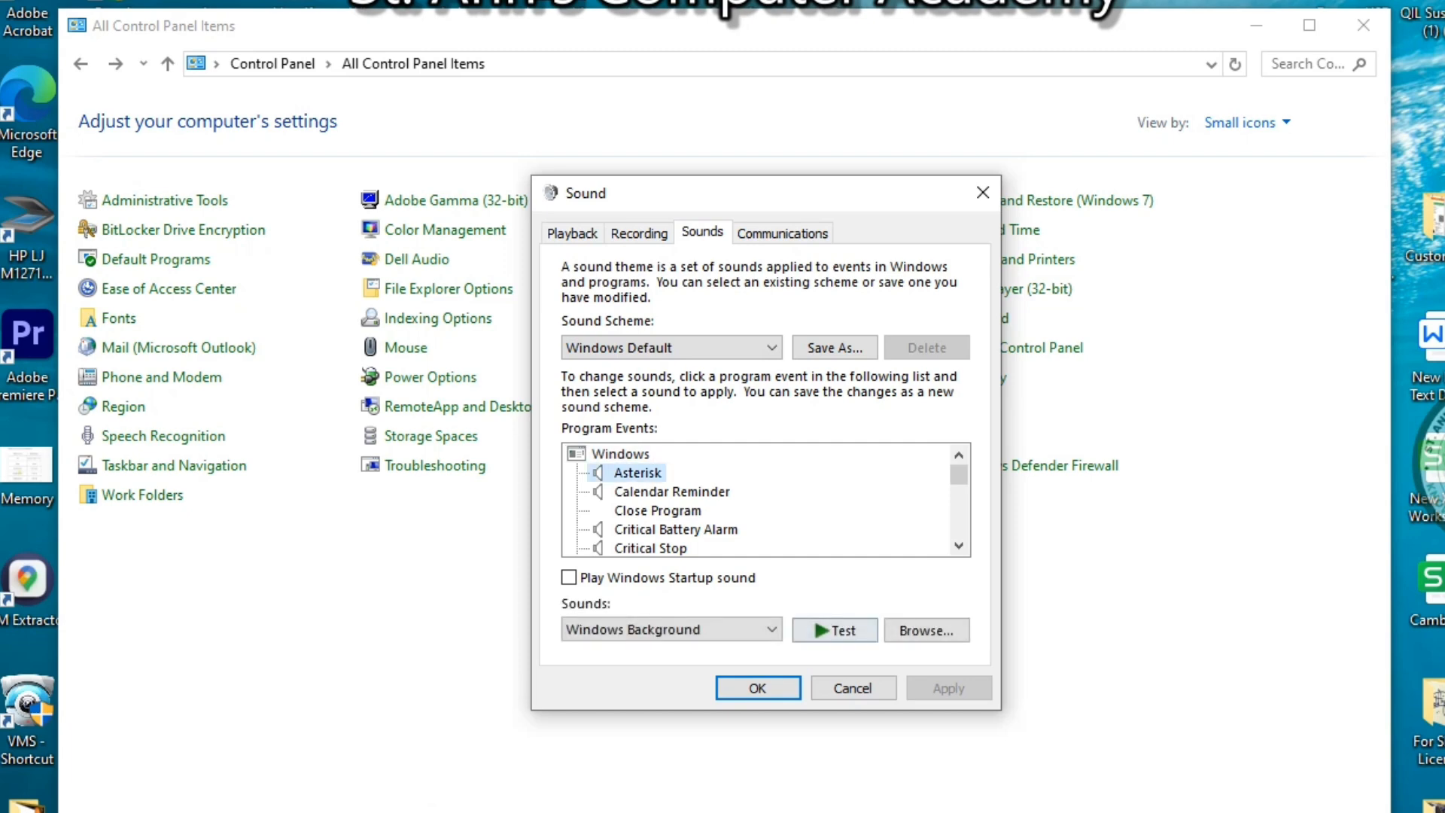
left_click(834, 630)
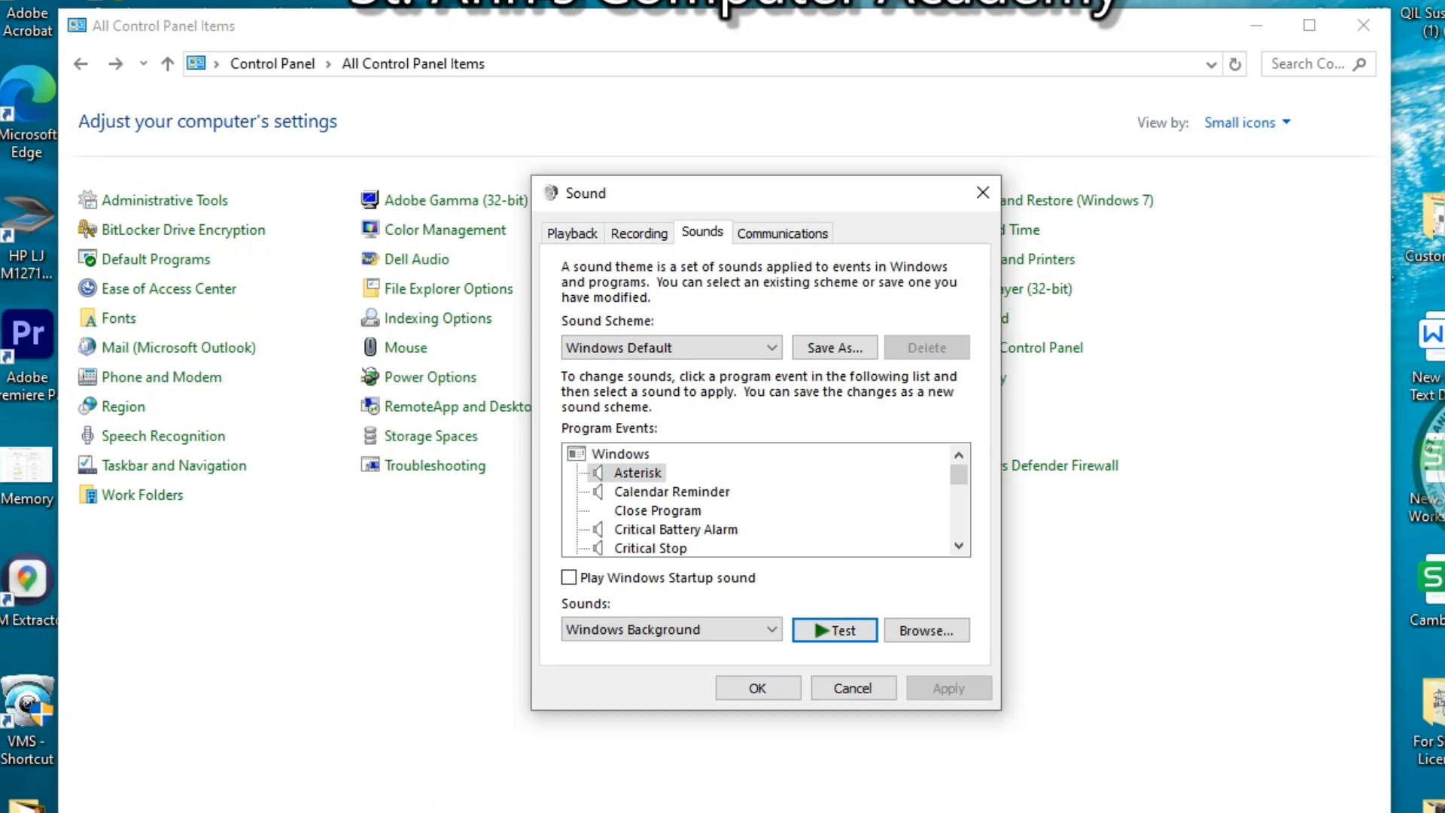
left_click(676, 529)
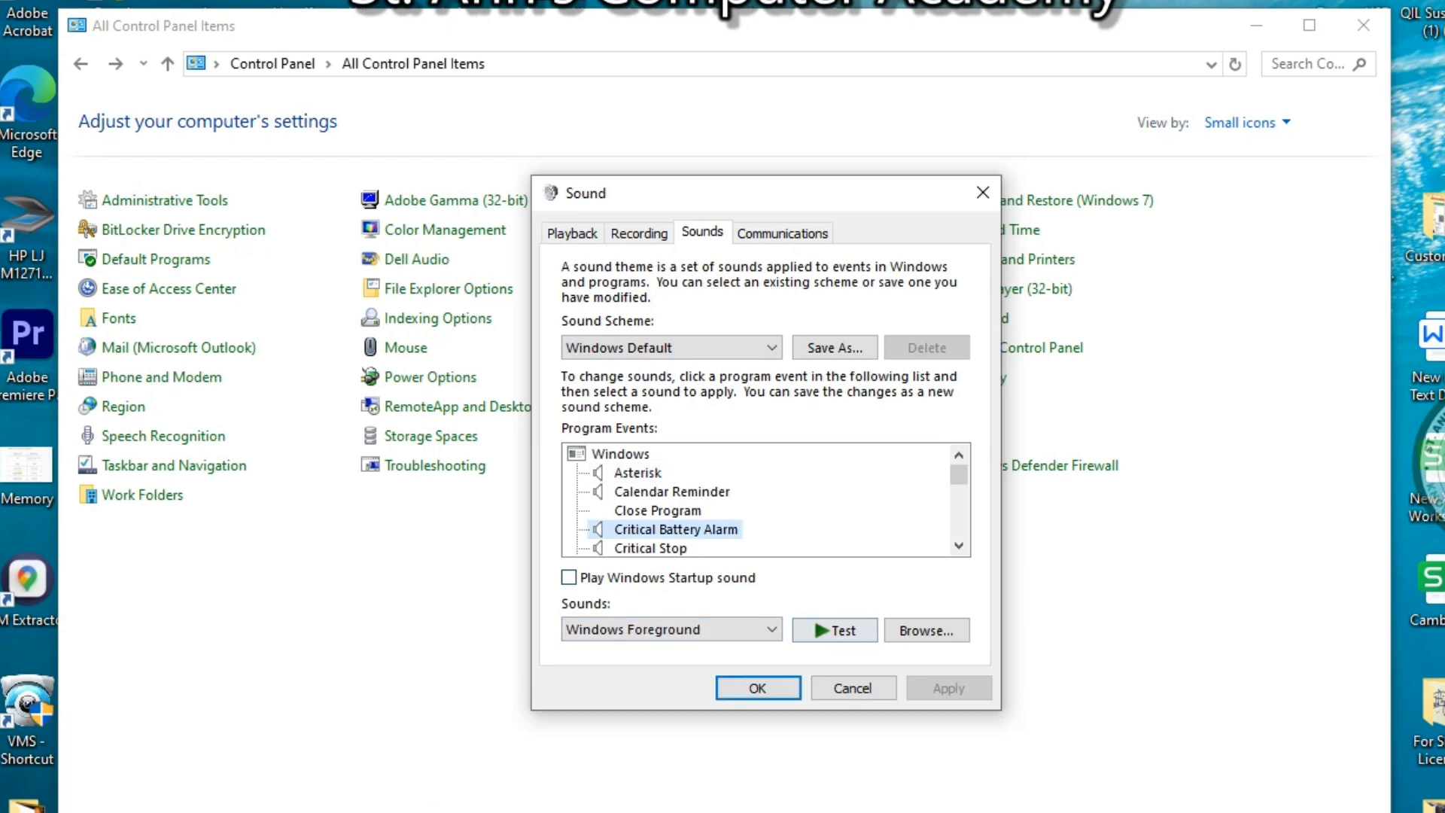
left_click(834, 631)
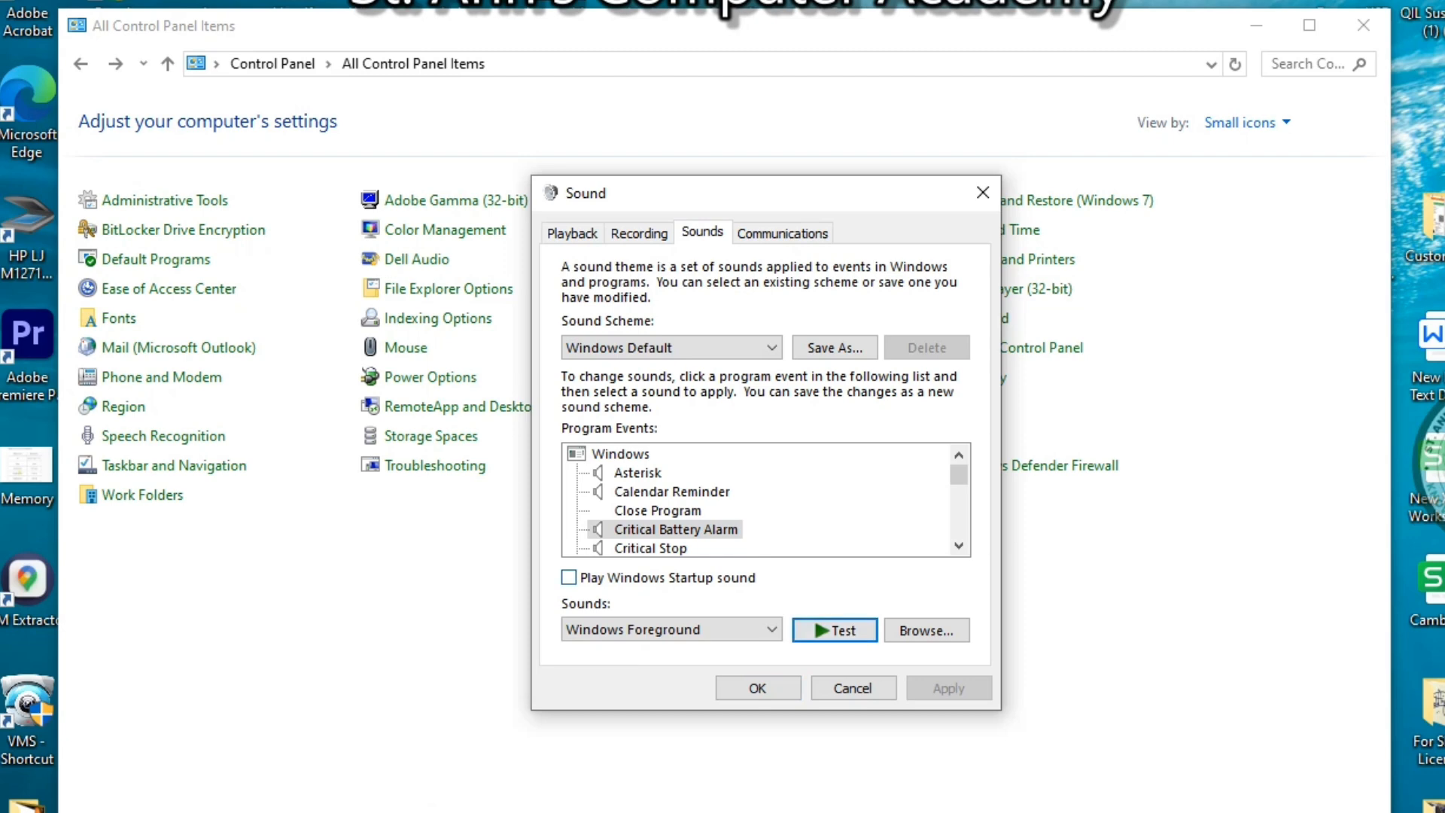
left_click(651, 548)
left_click(834, 631)
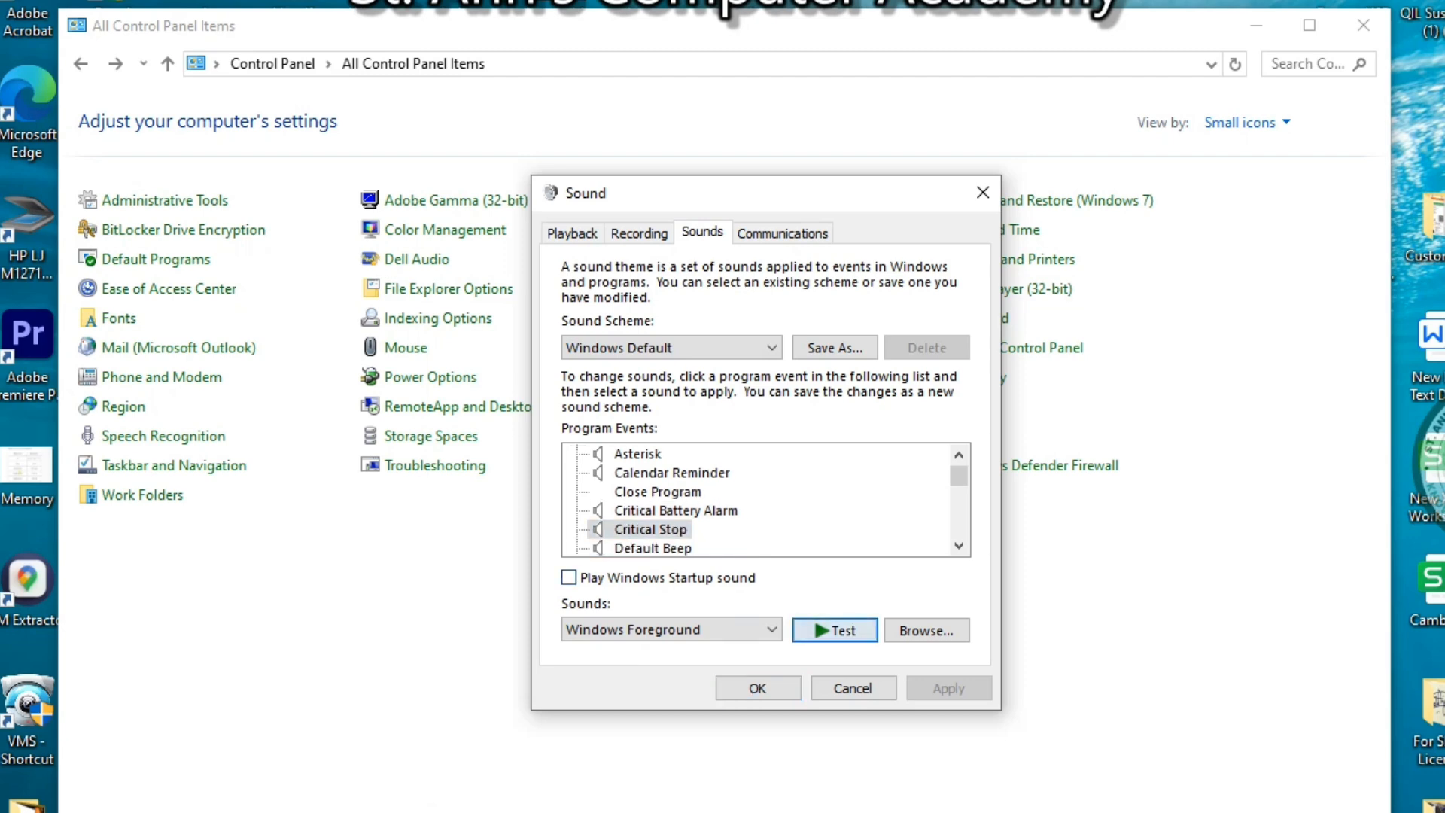
Test the New Mail Notification sound, then select the Delete Object event
scroll(752, 501, "down", 3)
scroll(753, 500, "down", 2)
left_click(680, 530)
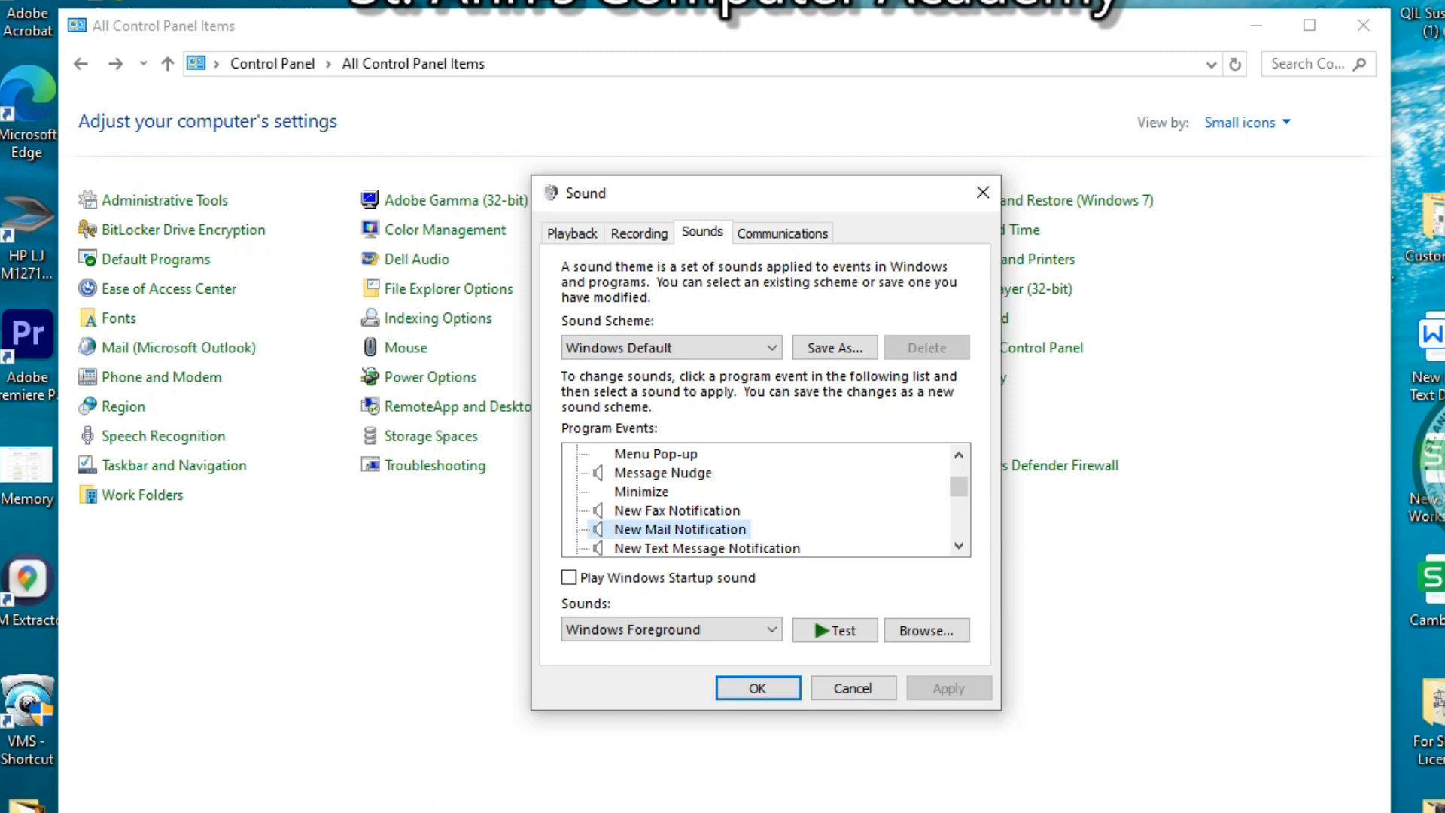
left_click(834, 631)
scroll(752, 500, "down", 8)
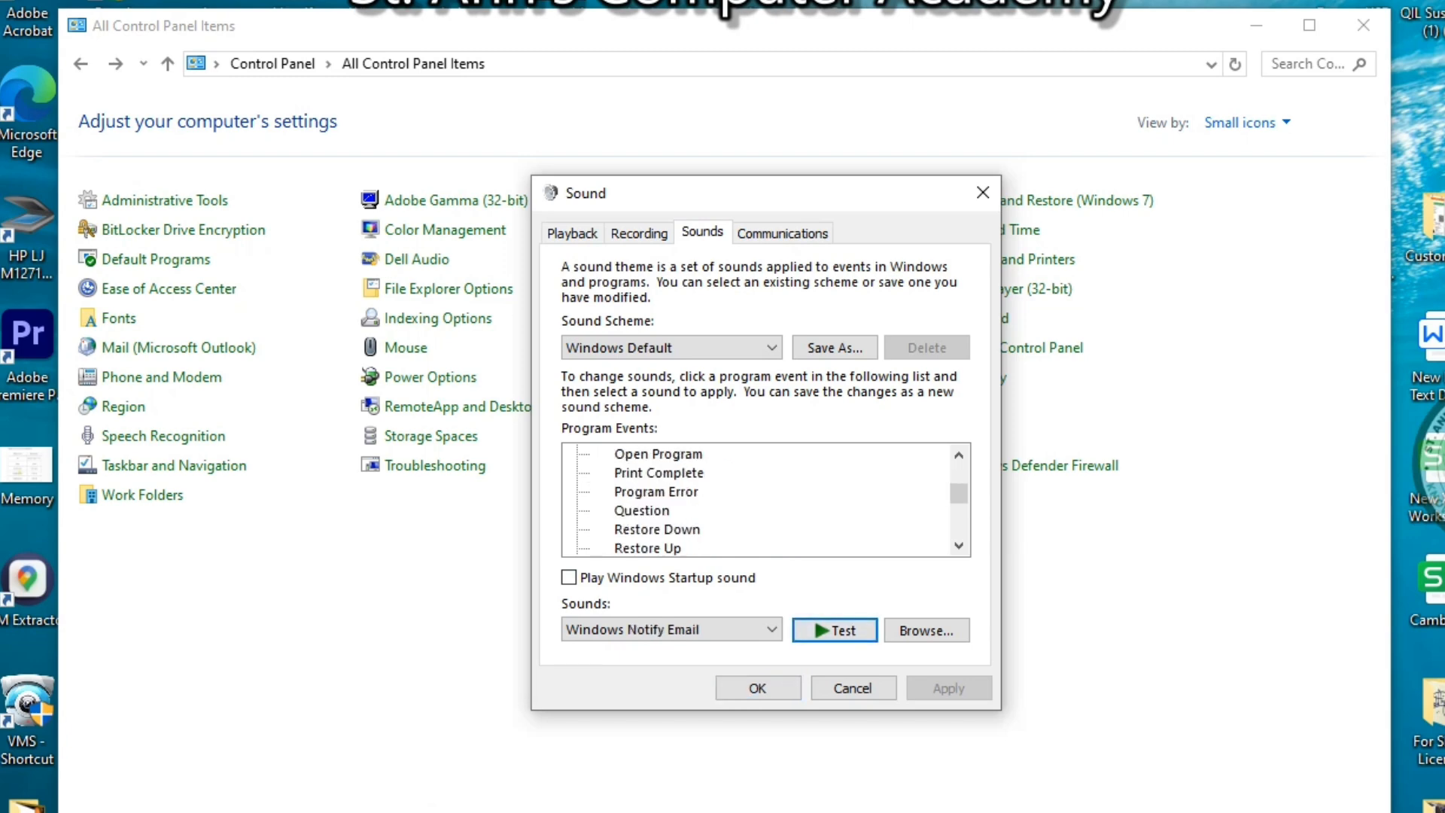
scroll(752, 501, "up", 1)
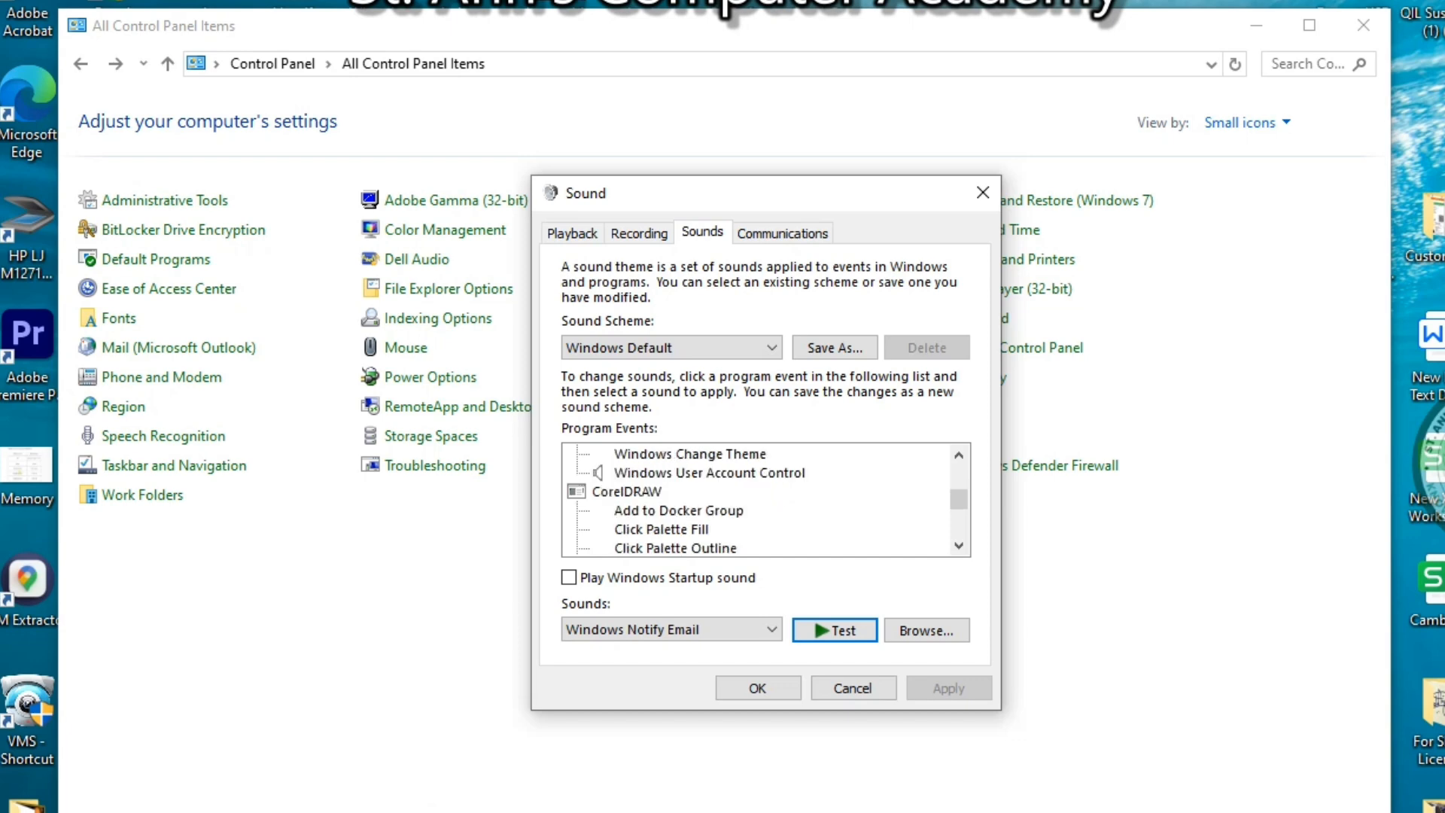
scroll(753, 501, "up", 1)
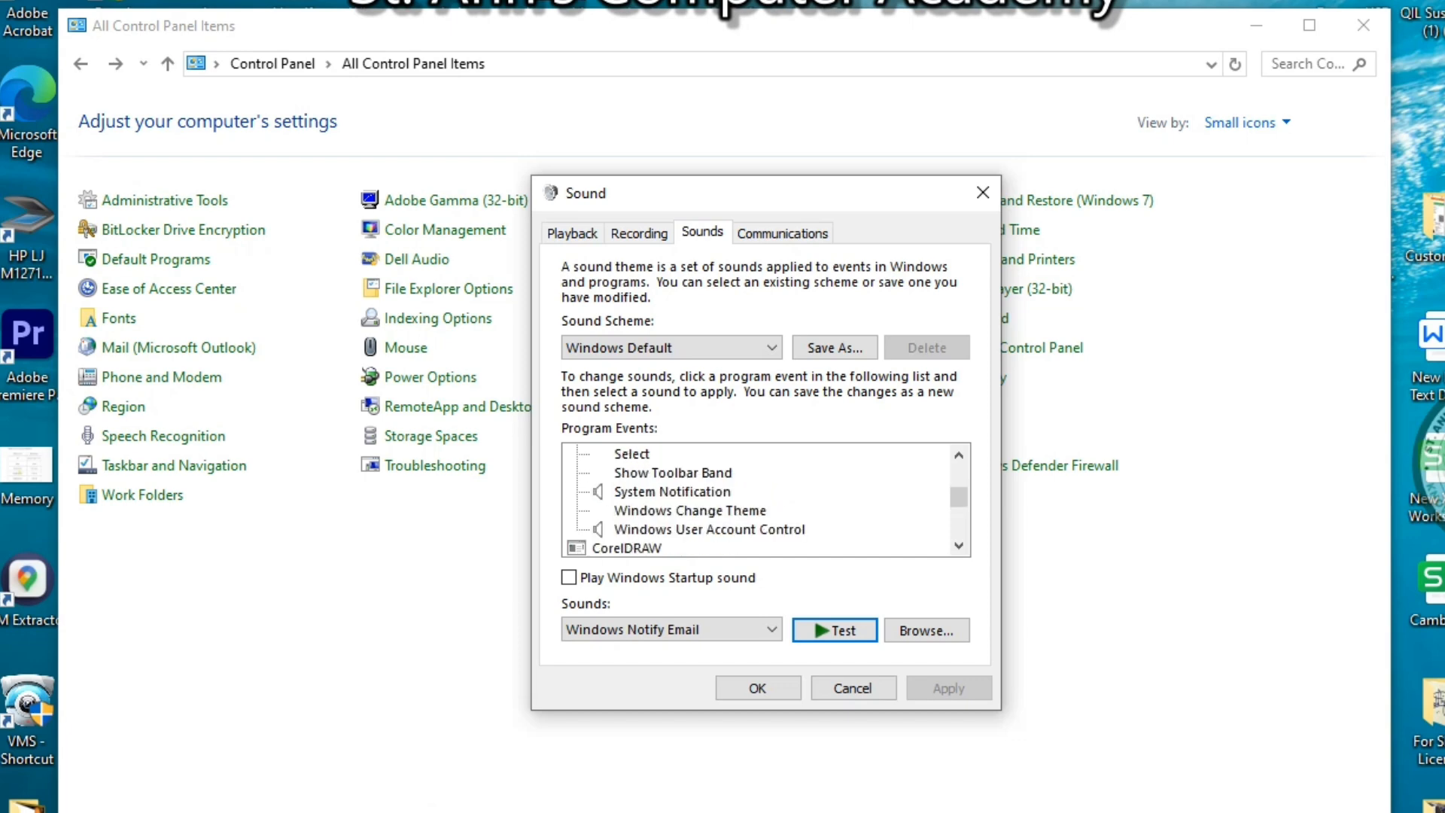
scroll(753, 500, "down", 2)
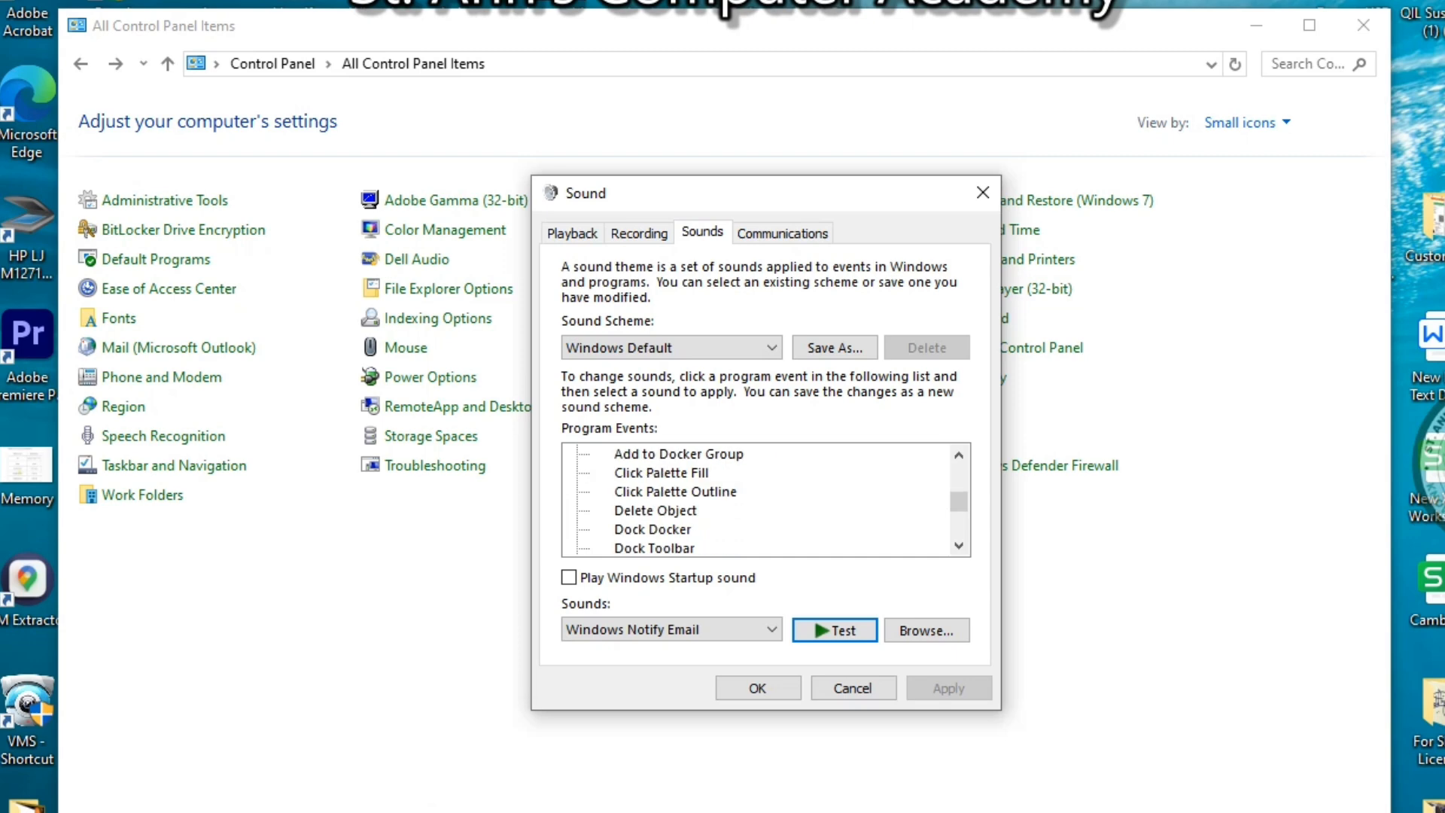
left_click(654, 511)
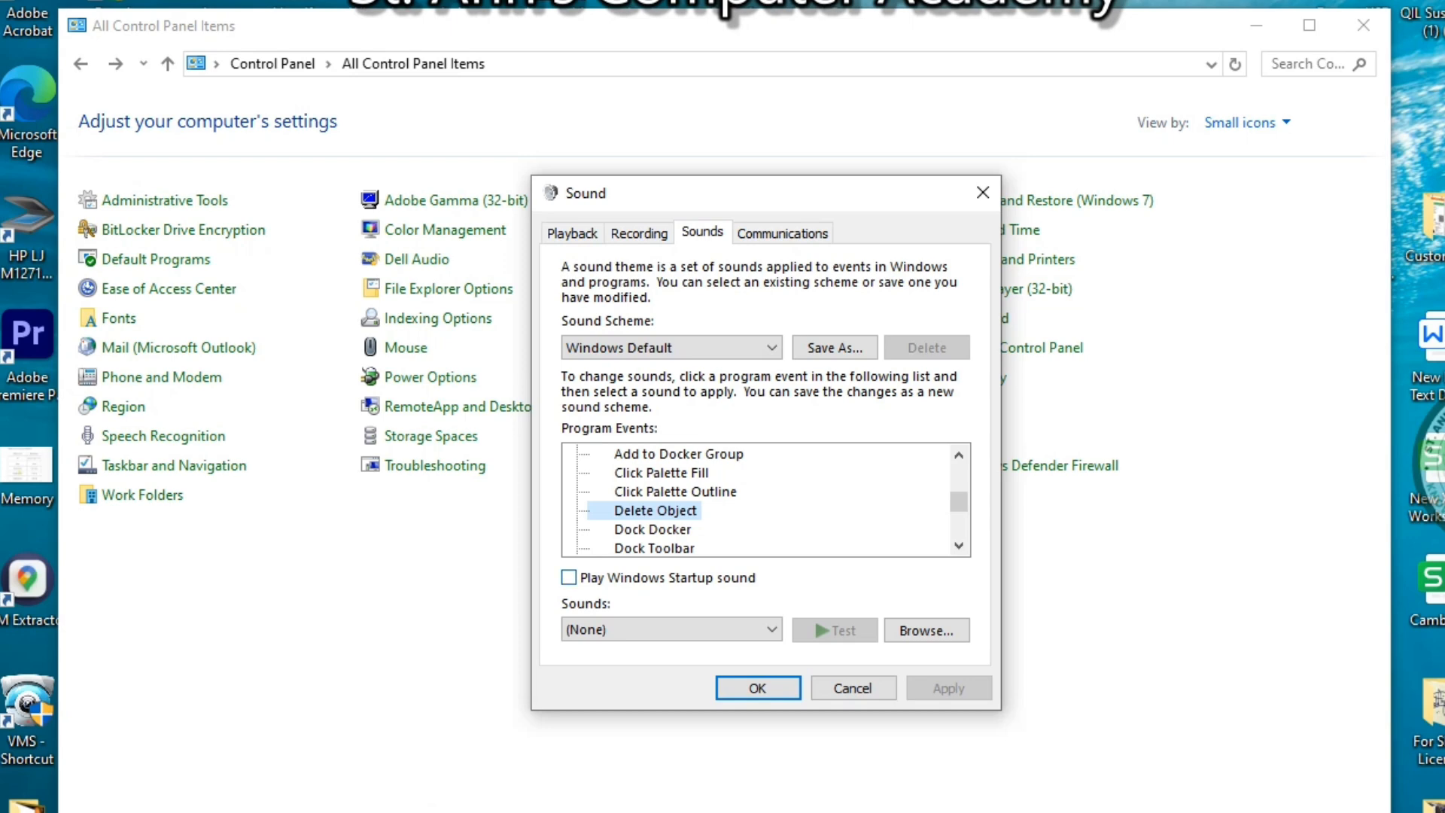
Browse for a Delete Object sound but cancel, scroll the events, and cancel the Sound dialog
left_click(926, 630)
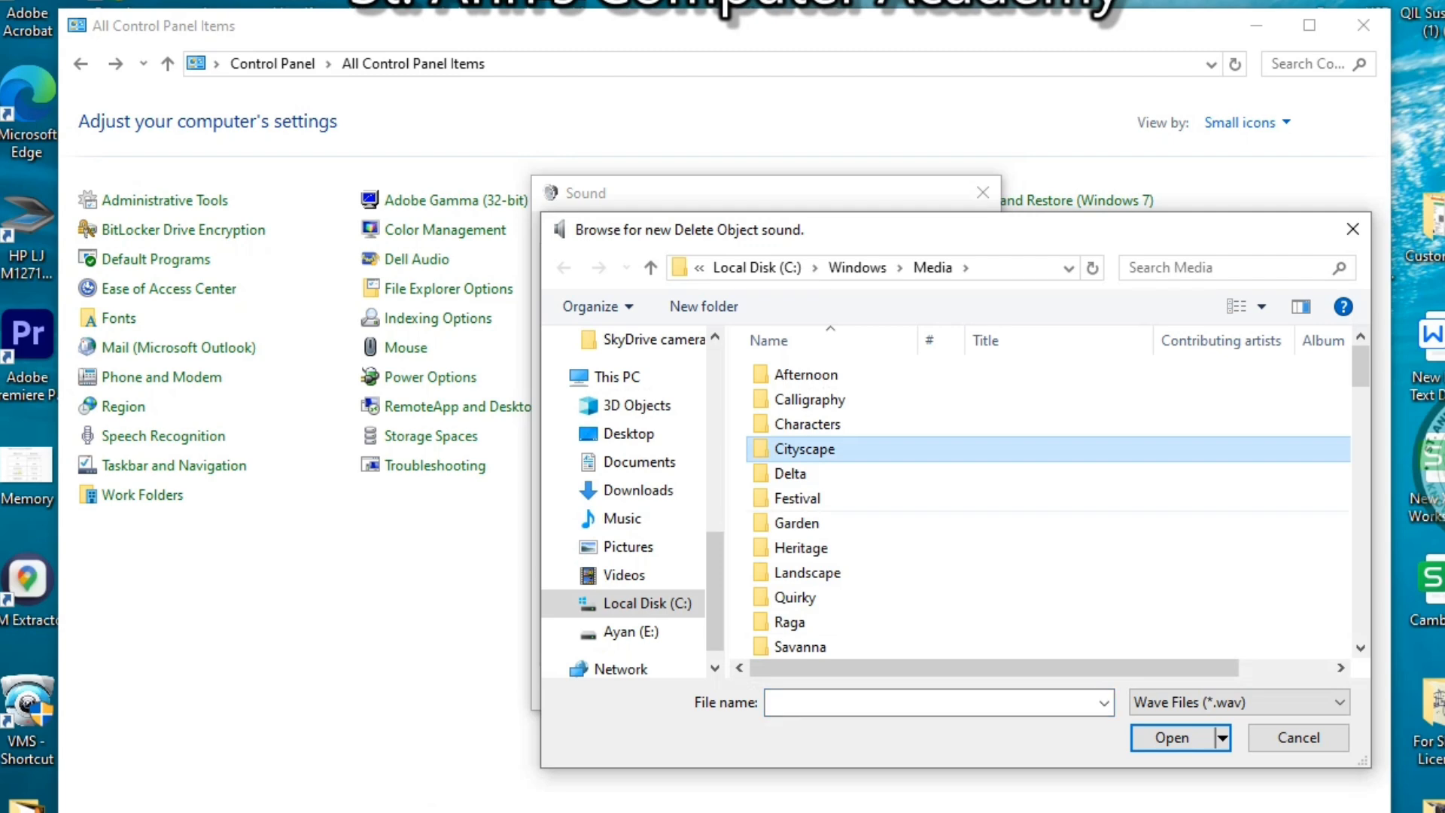
left_click(1299, 737)
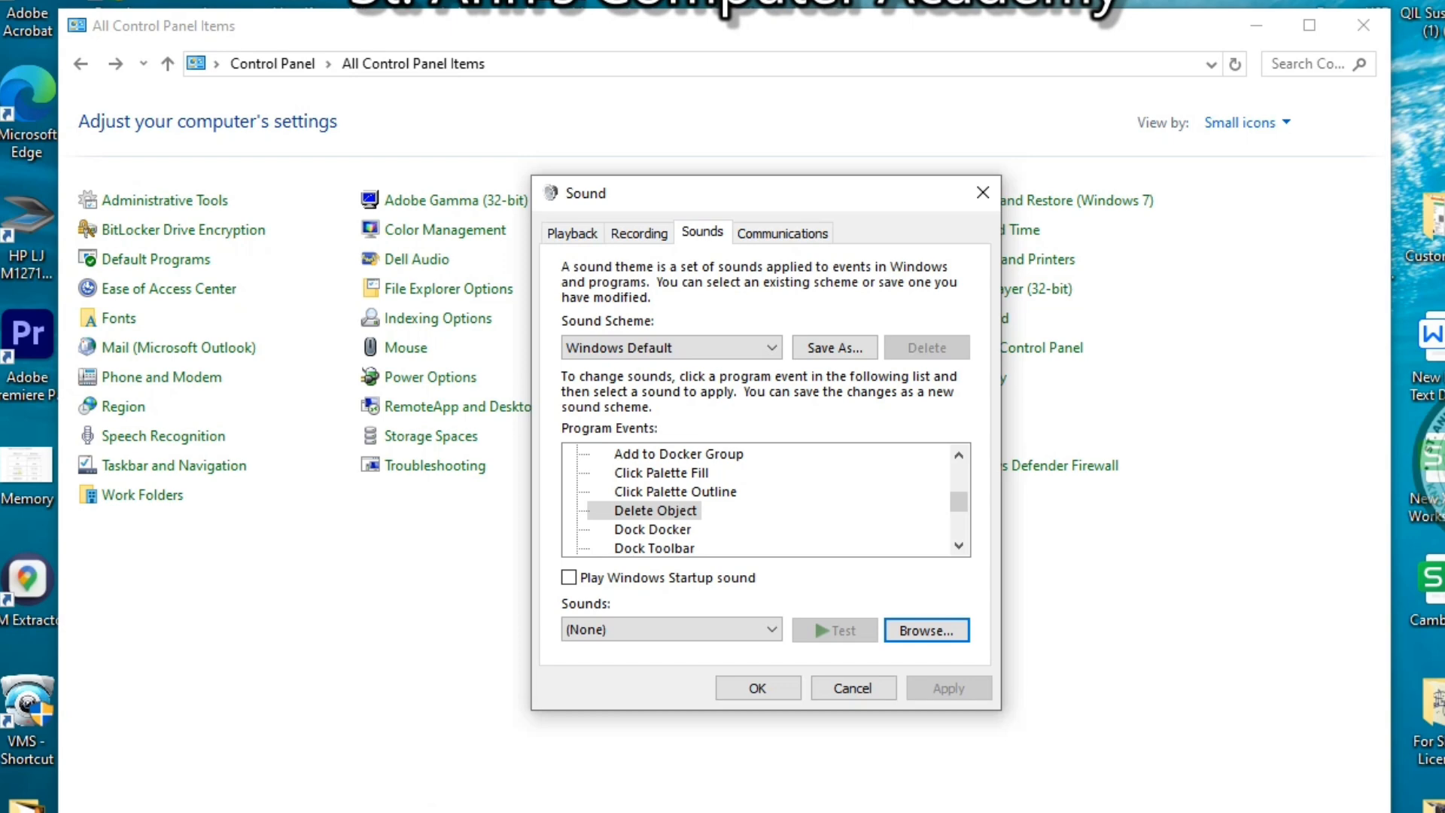
scroll(756, 500, "down", 4)
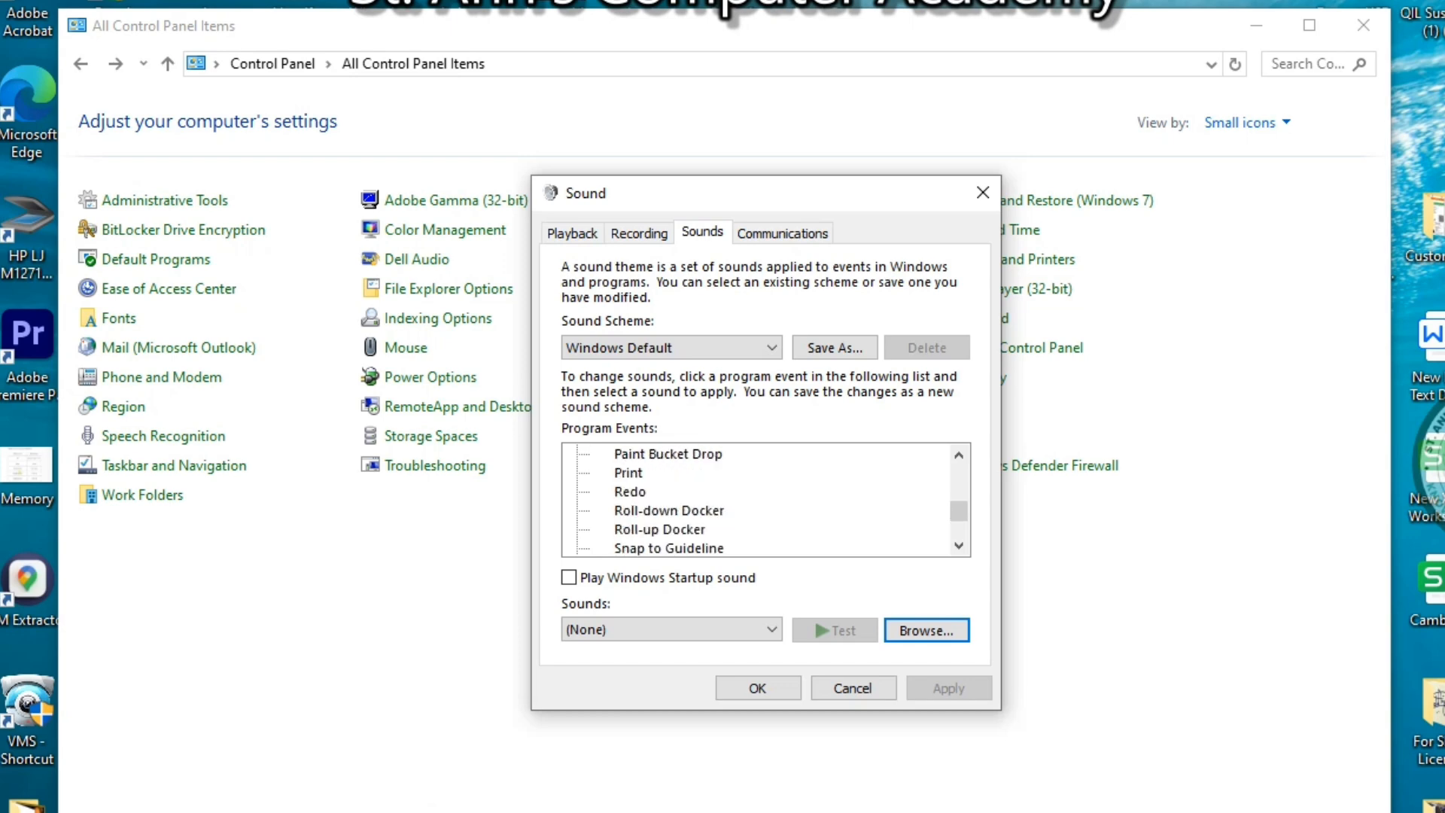
scroll(757, 500, "down", 4)
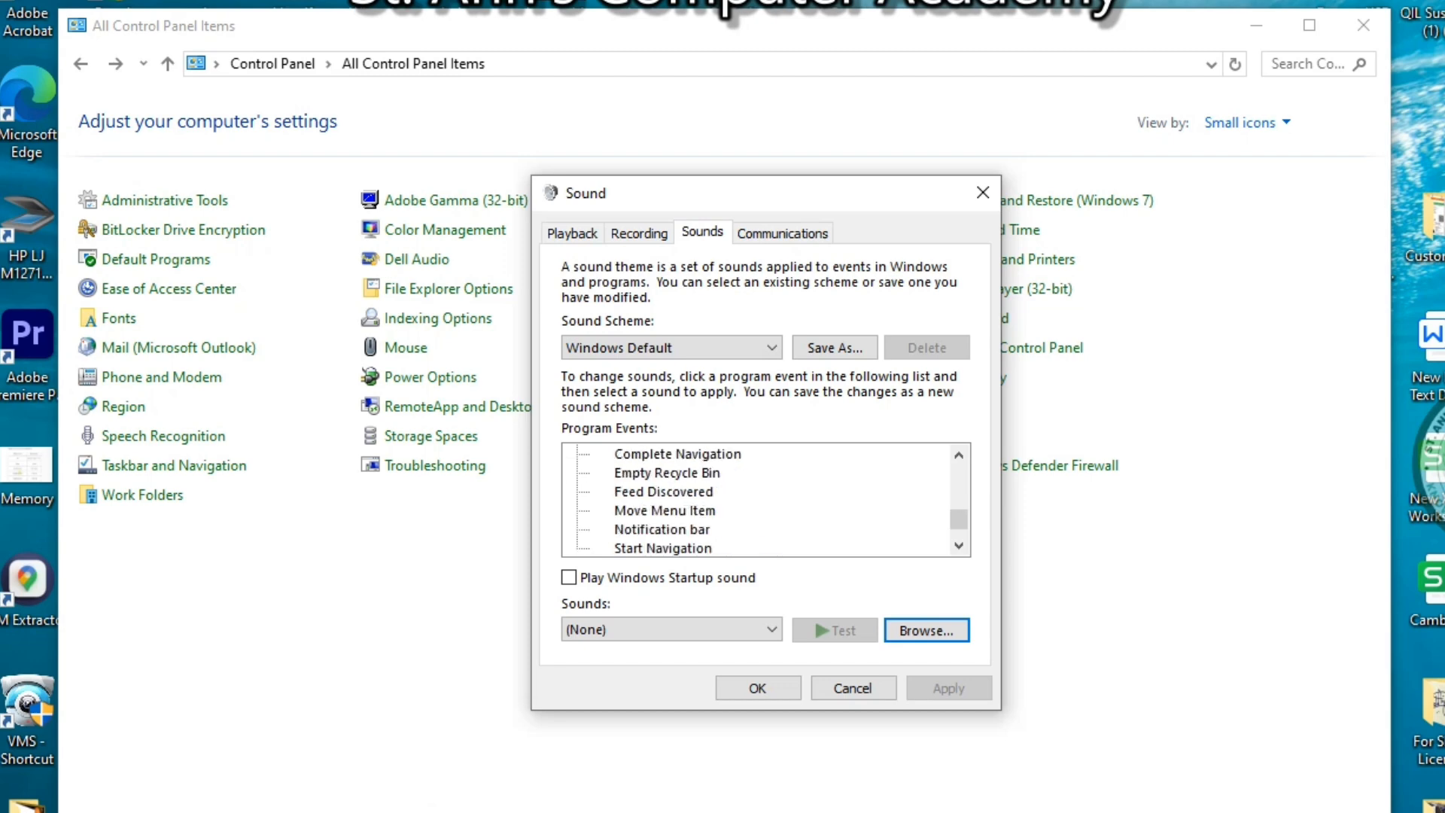
scroll(757, 499, "down", 3)
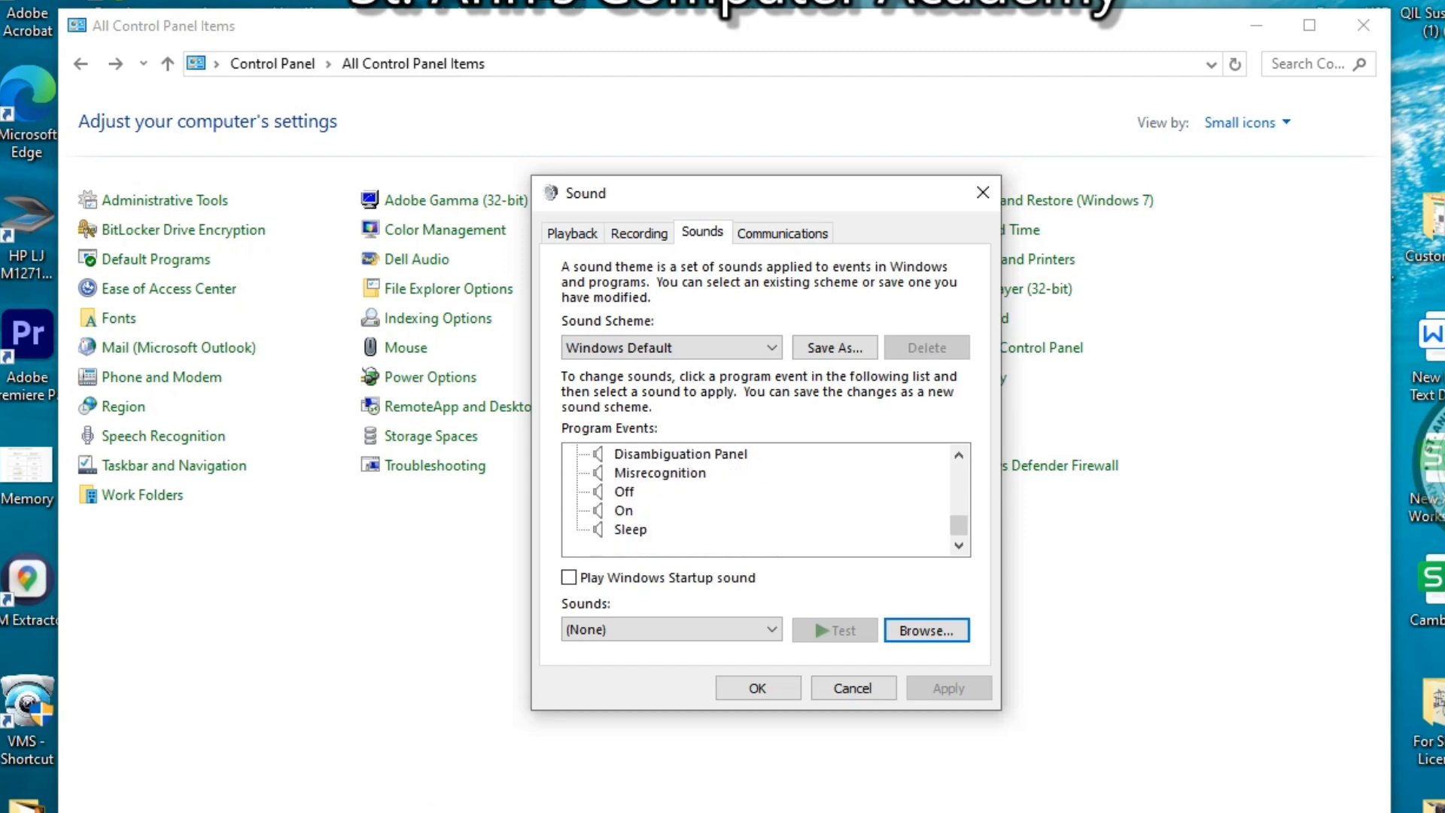
scroll(756, 499, "up", 1)
scroll(756, 500, "up", 10)
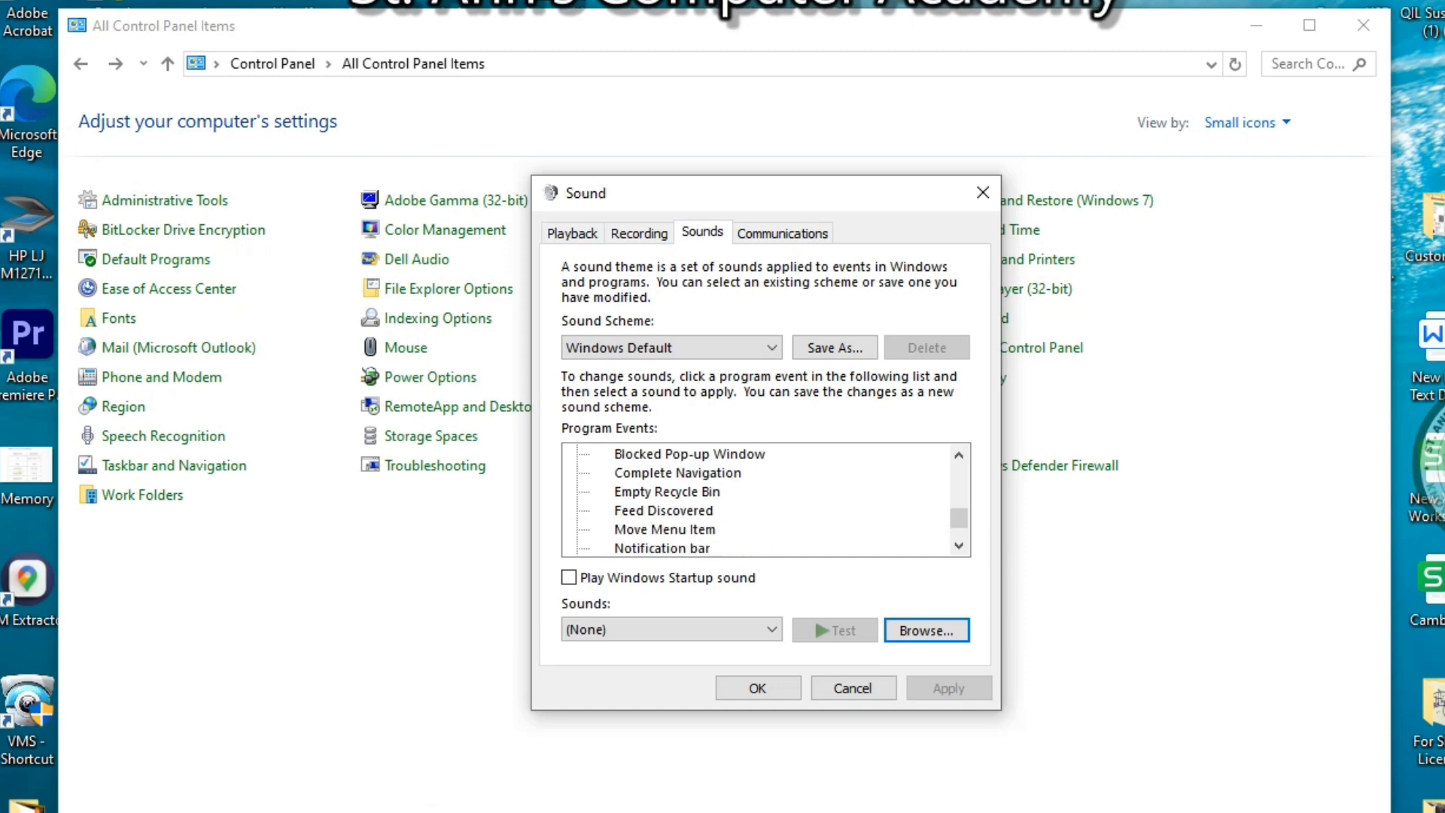
scroll(756, 499, "up", 5)
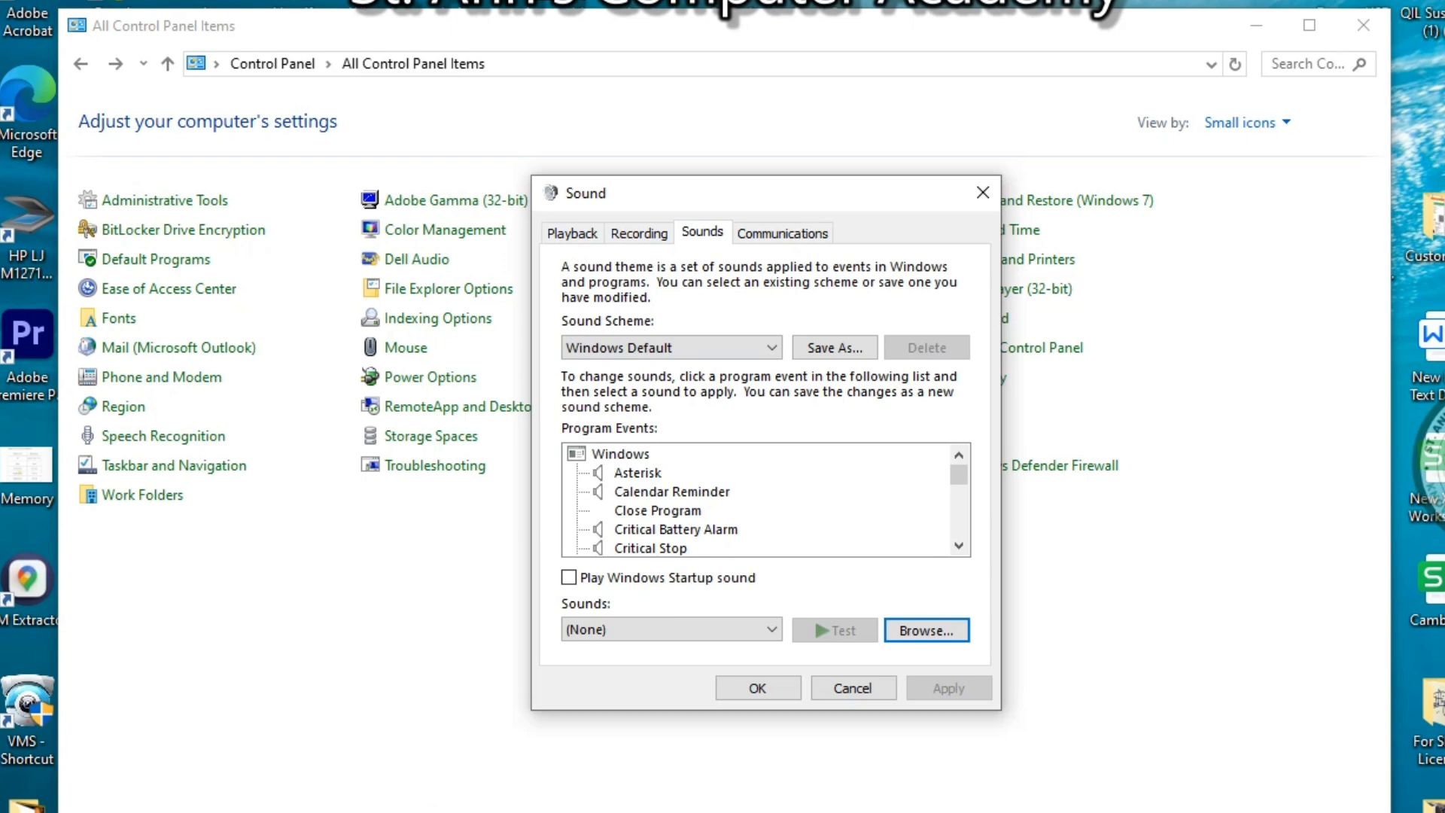
left_click(852, 687)
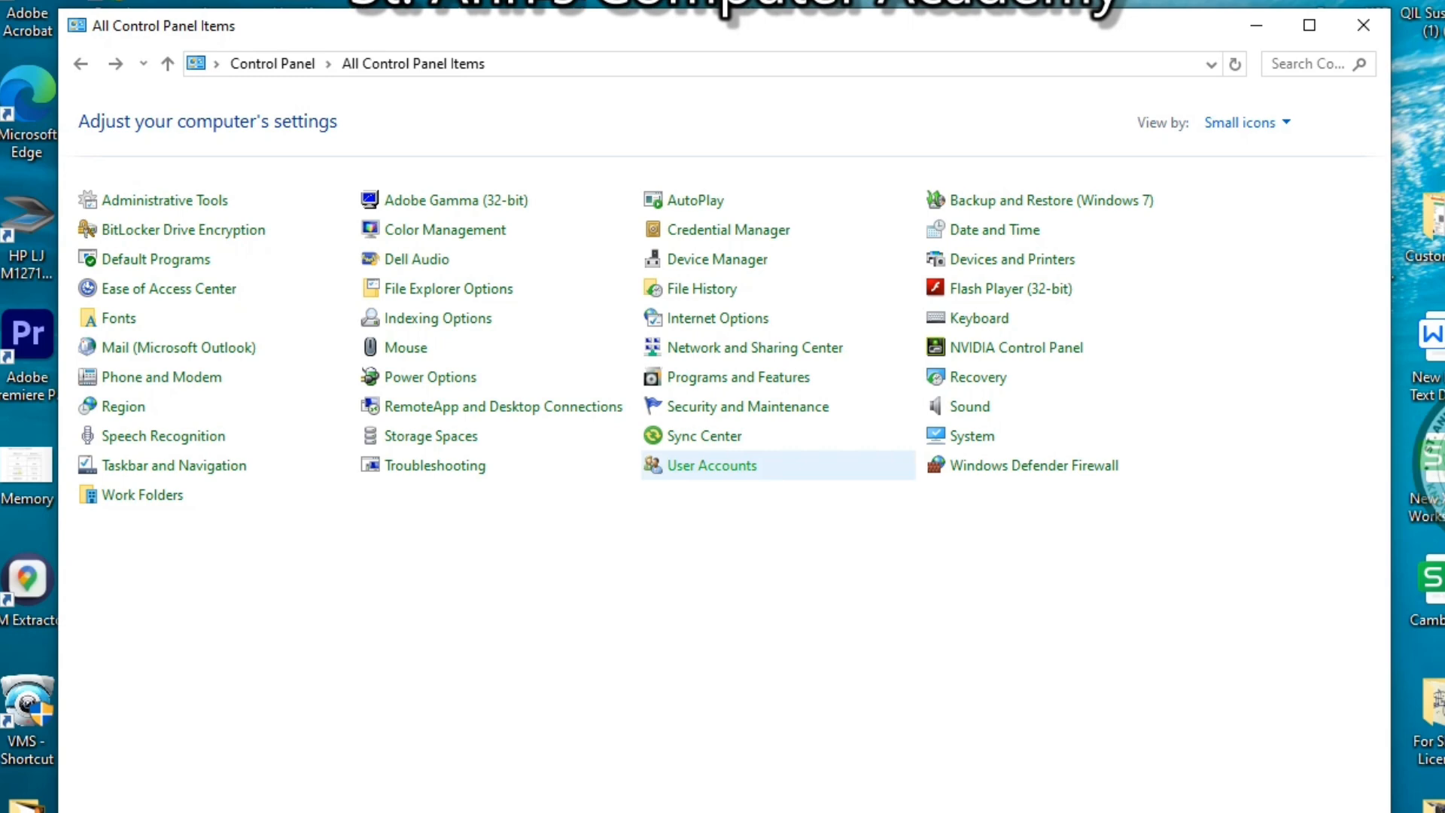
View User Accounts, return to All Control Panel Items, and open the Fonts folder
left_click(711, 465)
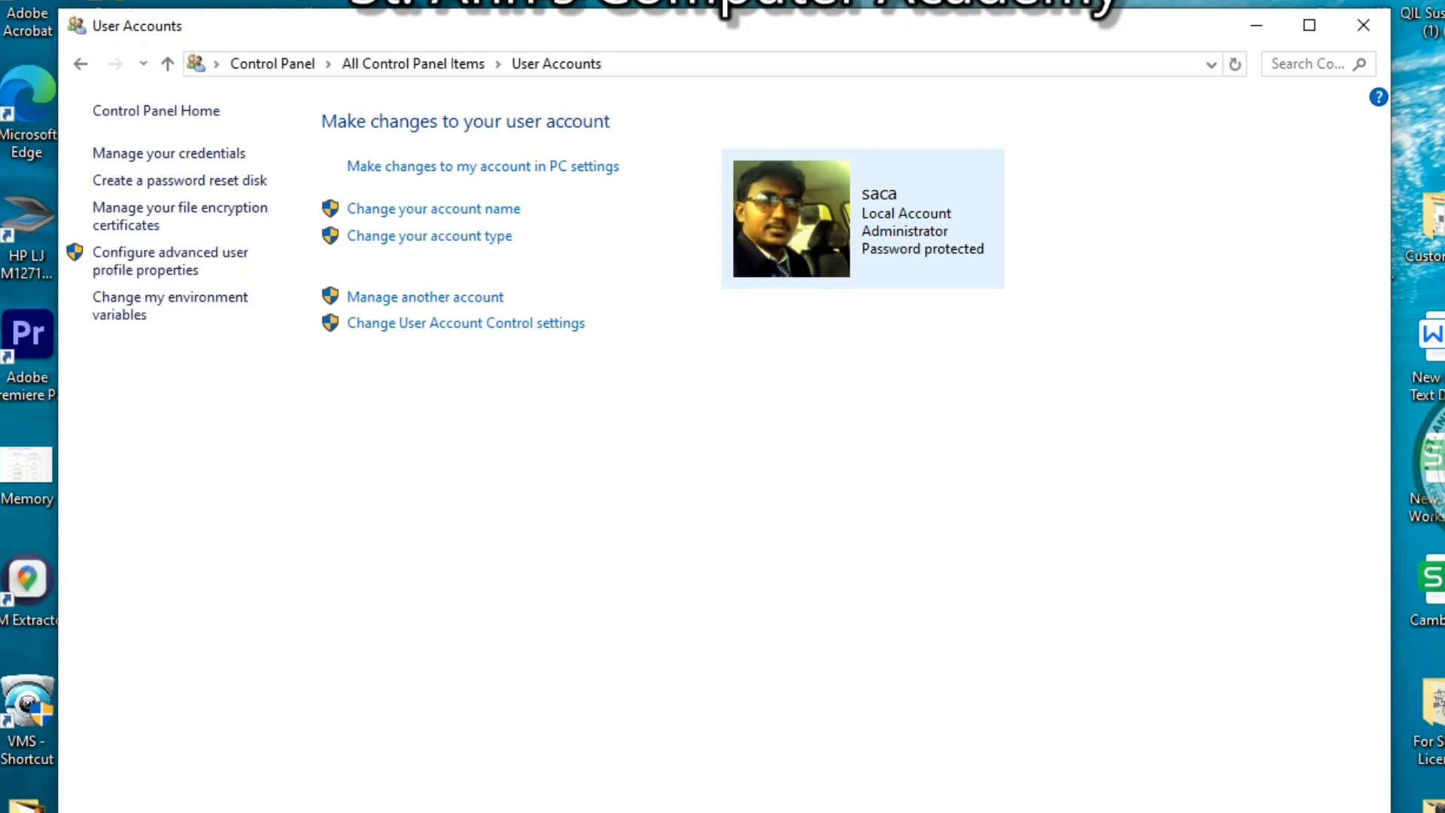
left_click(80, 64)
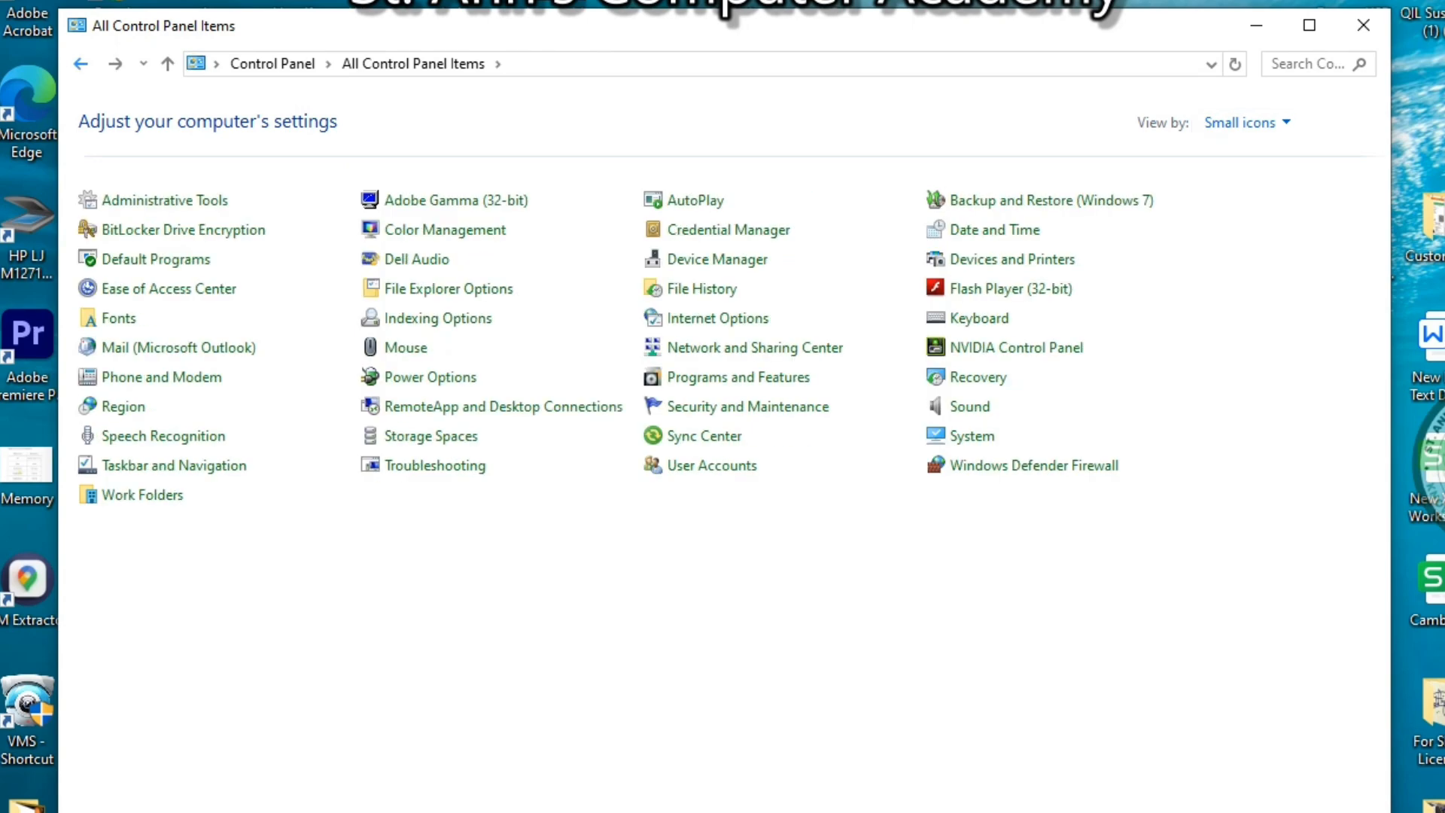
left_click(119, 318)
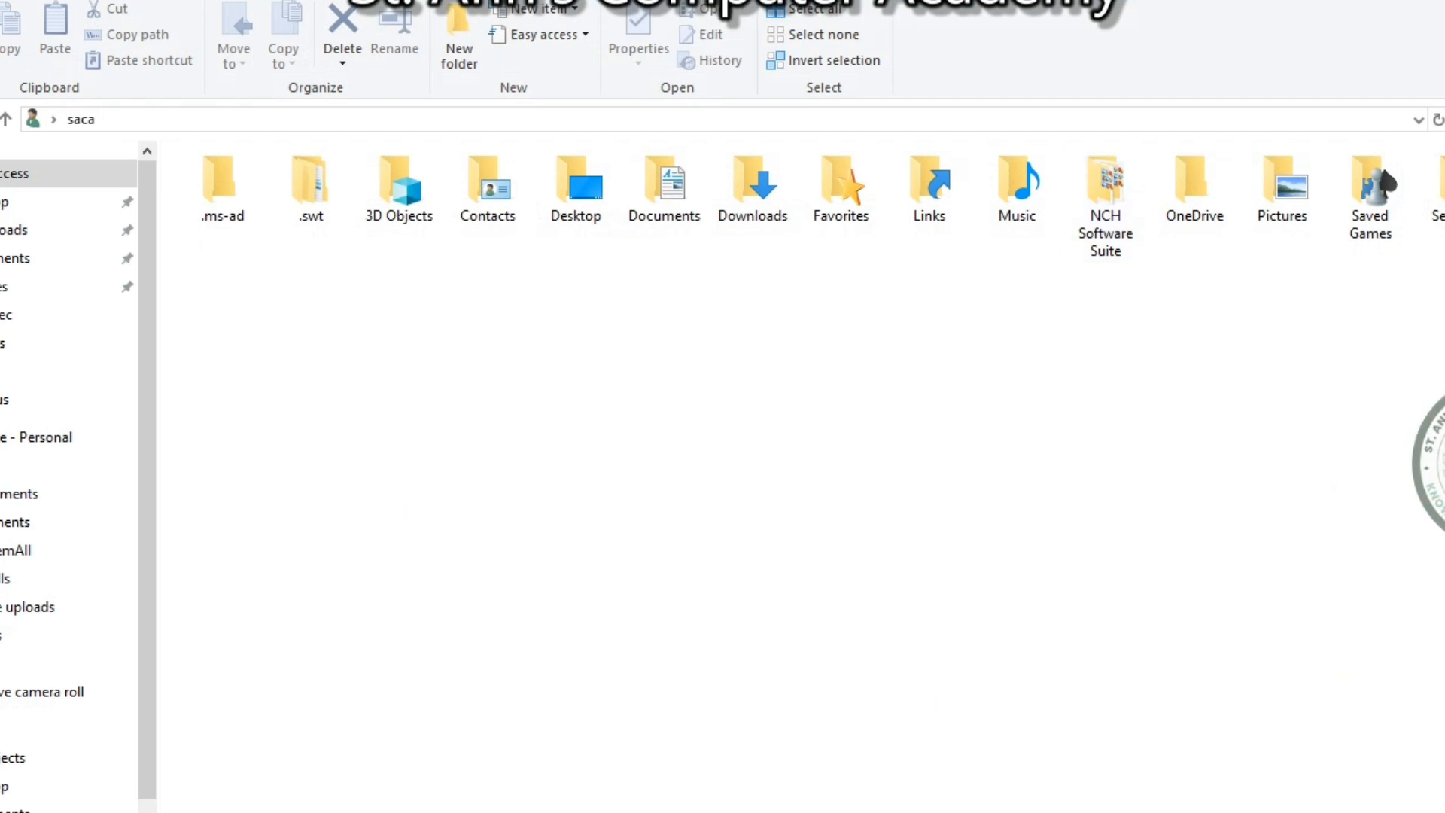
Install the beneg font from Downloads > benegraphic for all users, then close Fonts
double_click(753, 184)
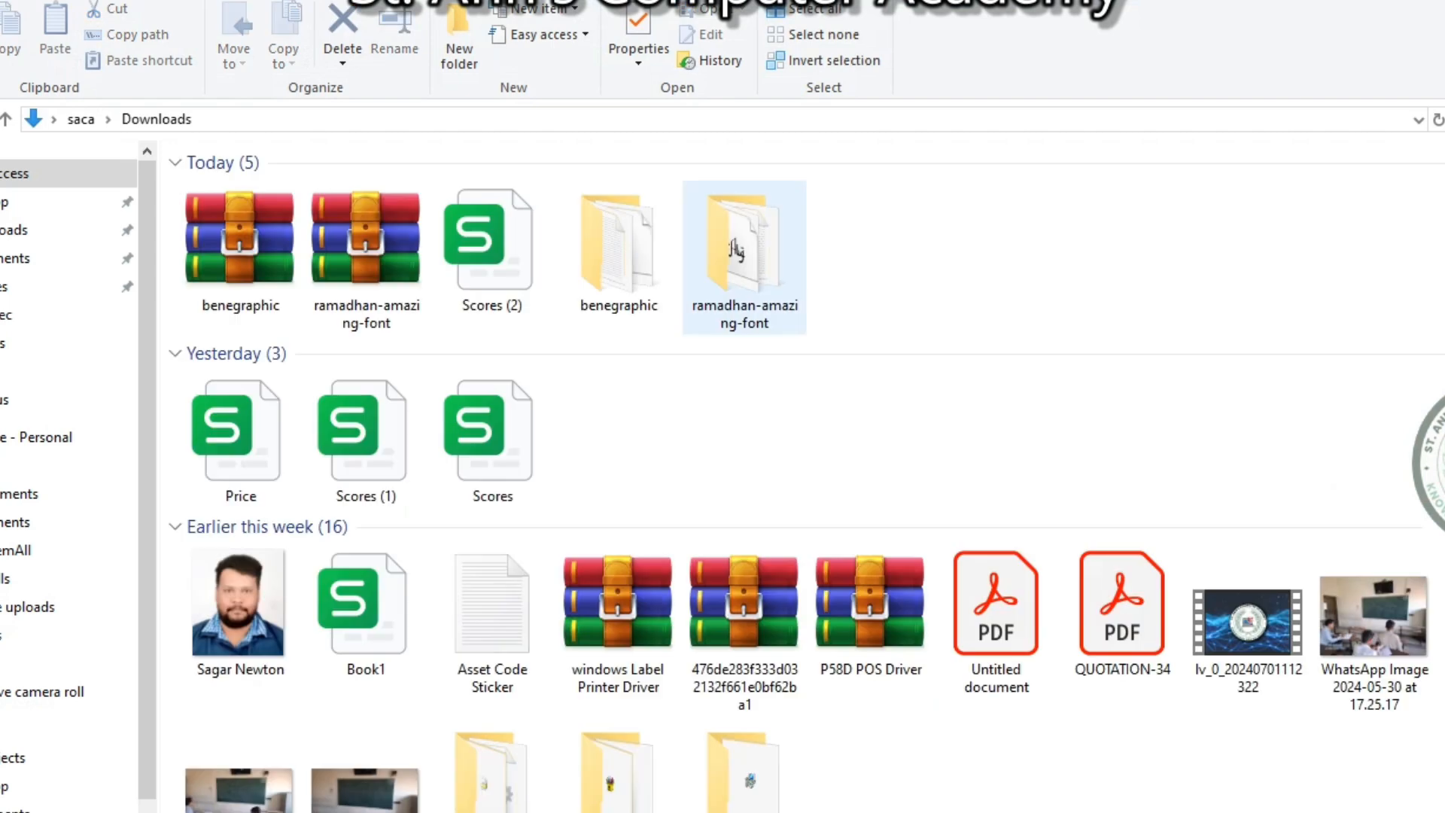
double_click(618, 241)
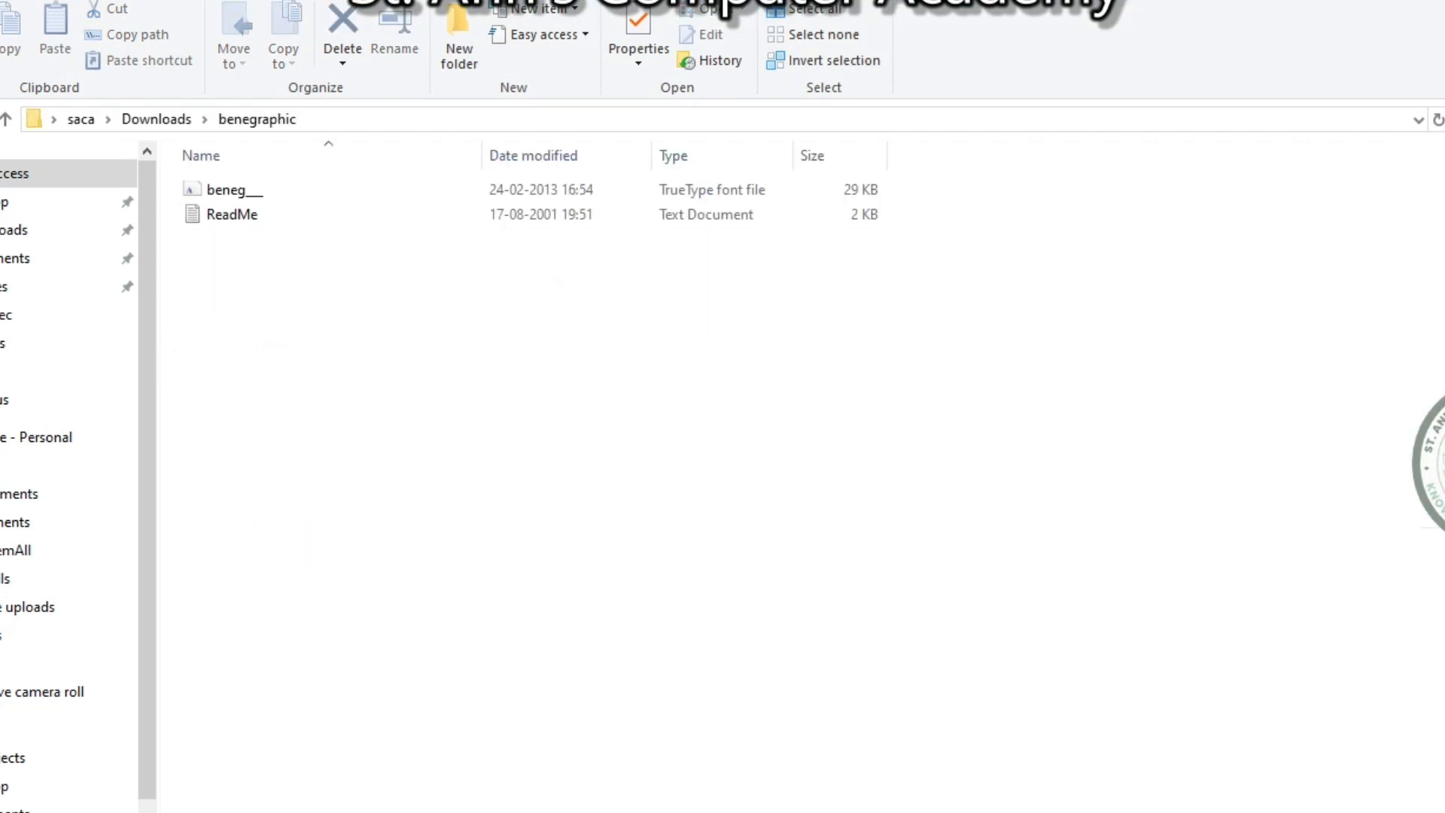
left_click(226, 190)
right_click(228, 190)
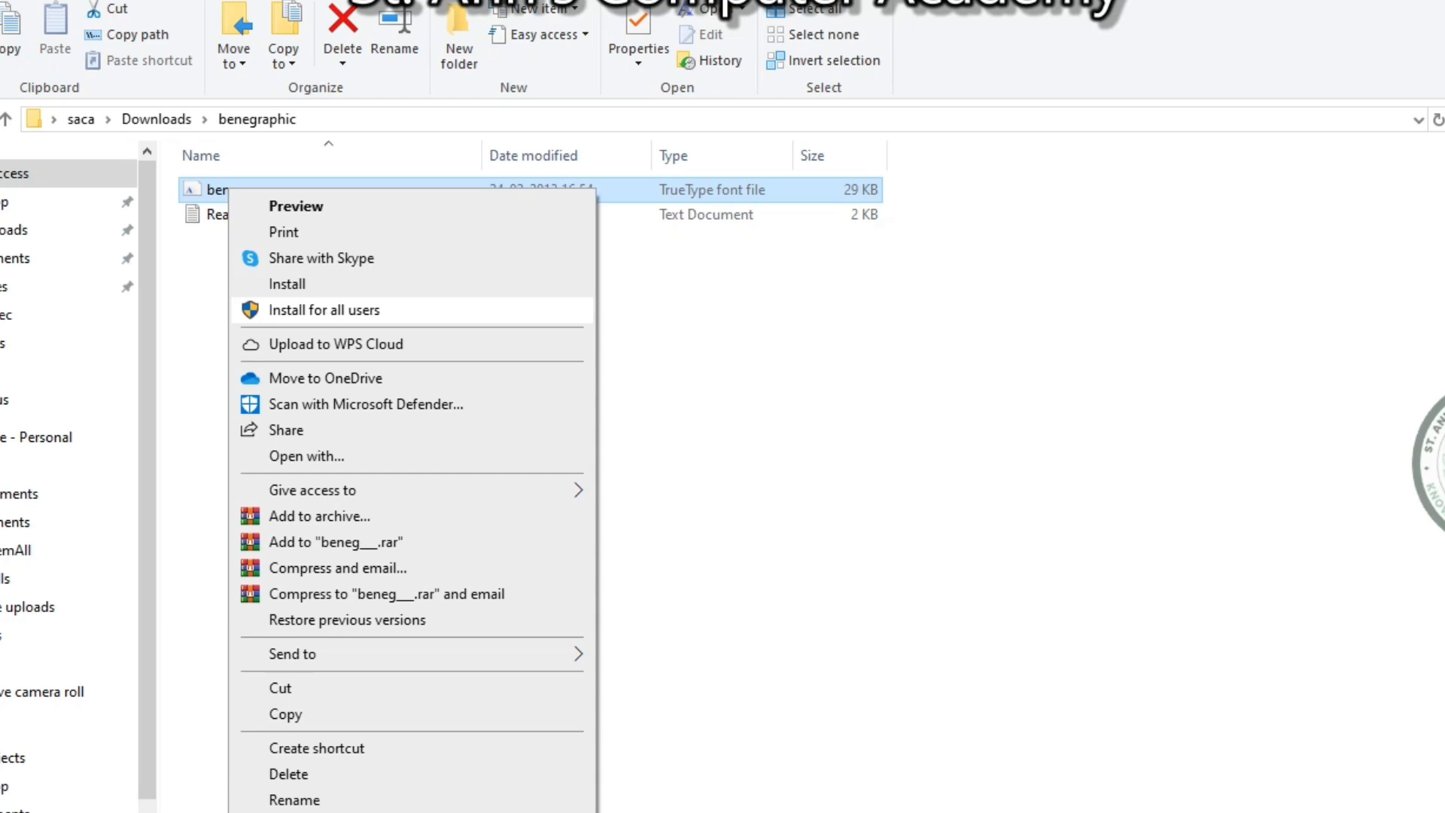
left_click(325, 310)
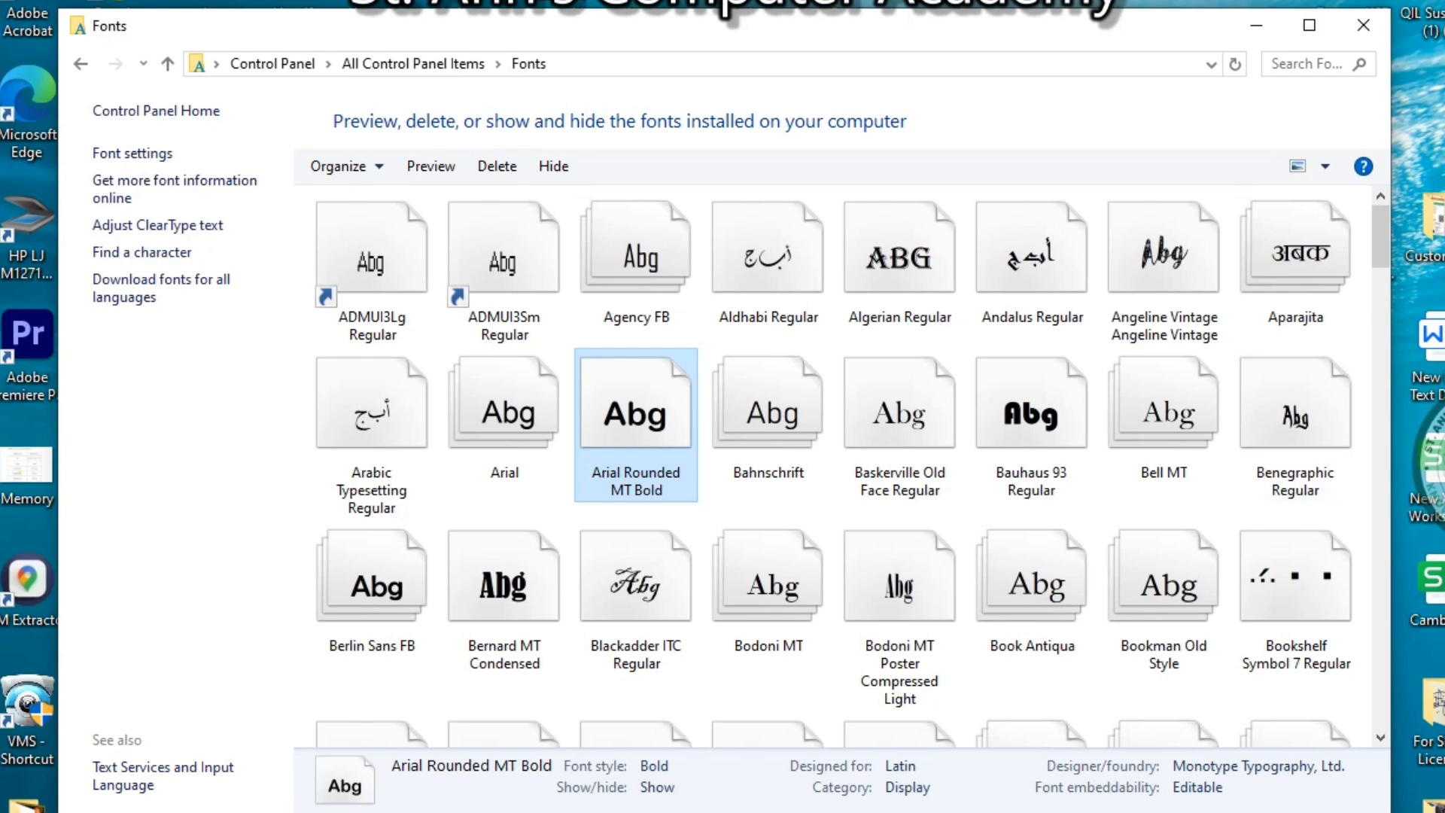
left_click(1363, 25)
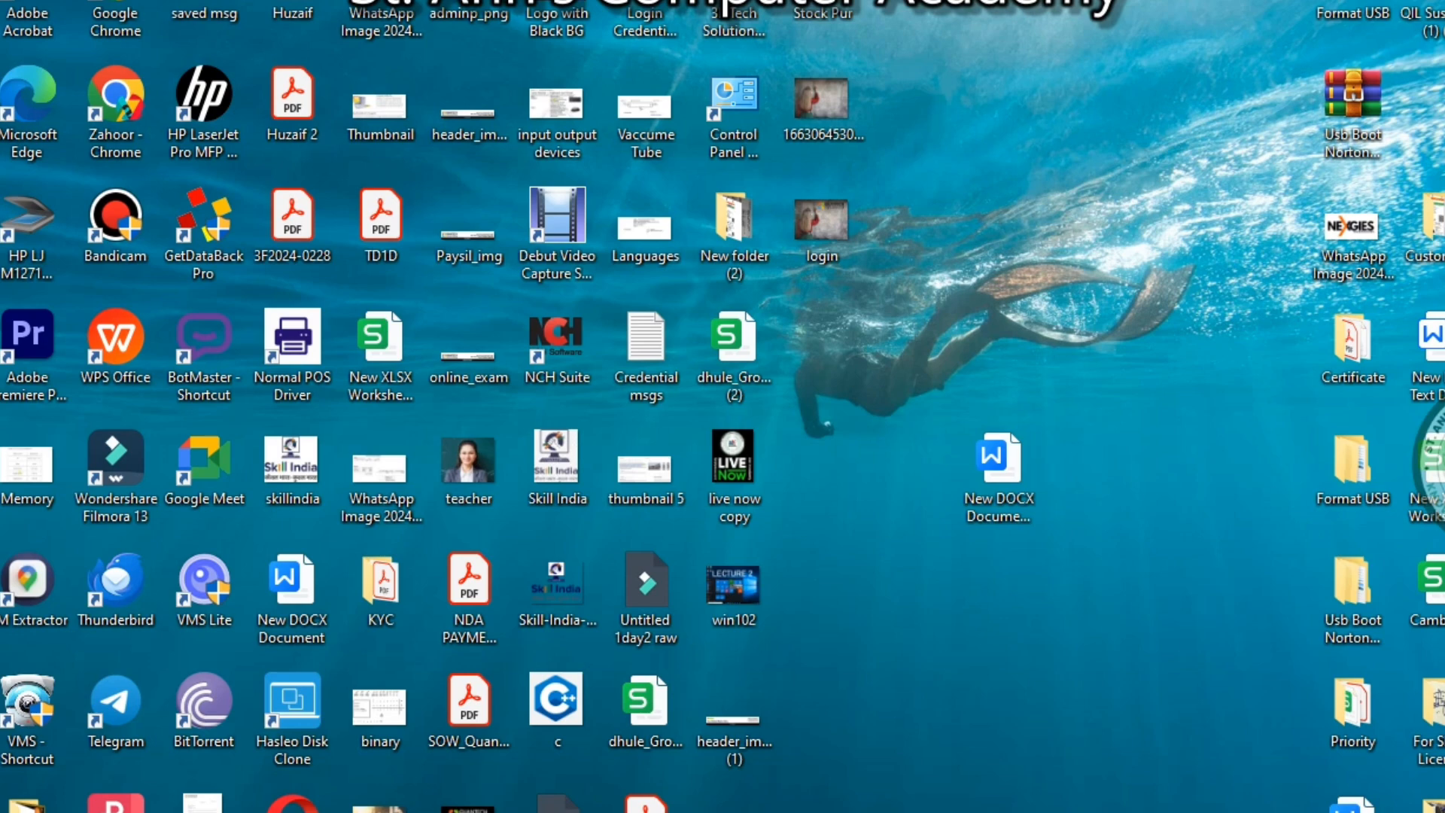
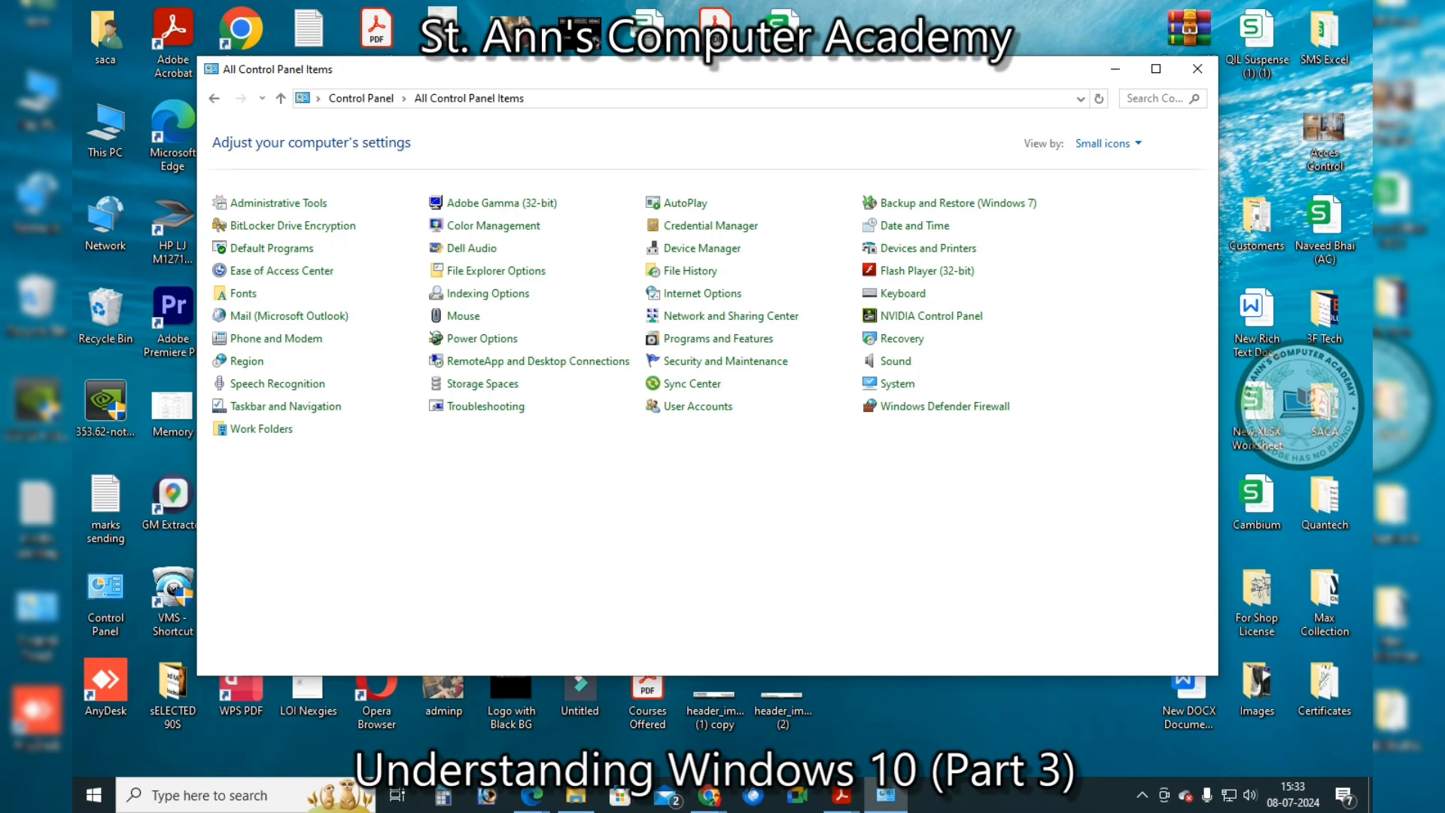
Open User Accounts from the All Control Panel Items list
left_click(698, 405)
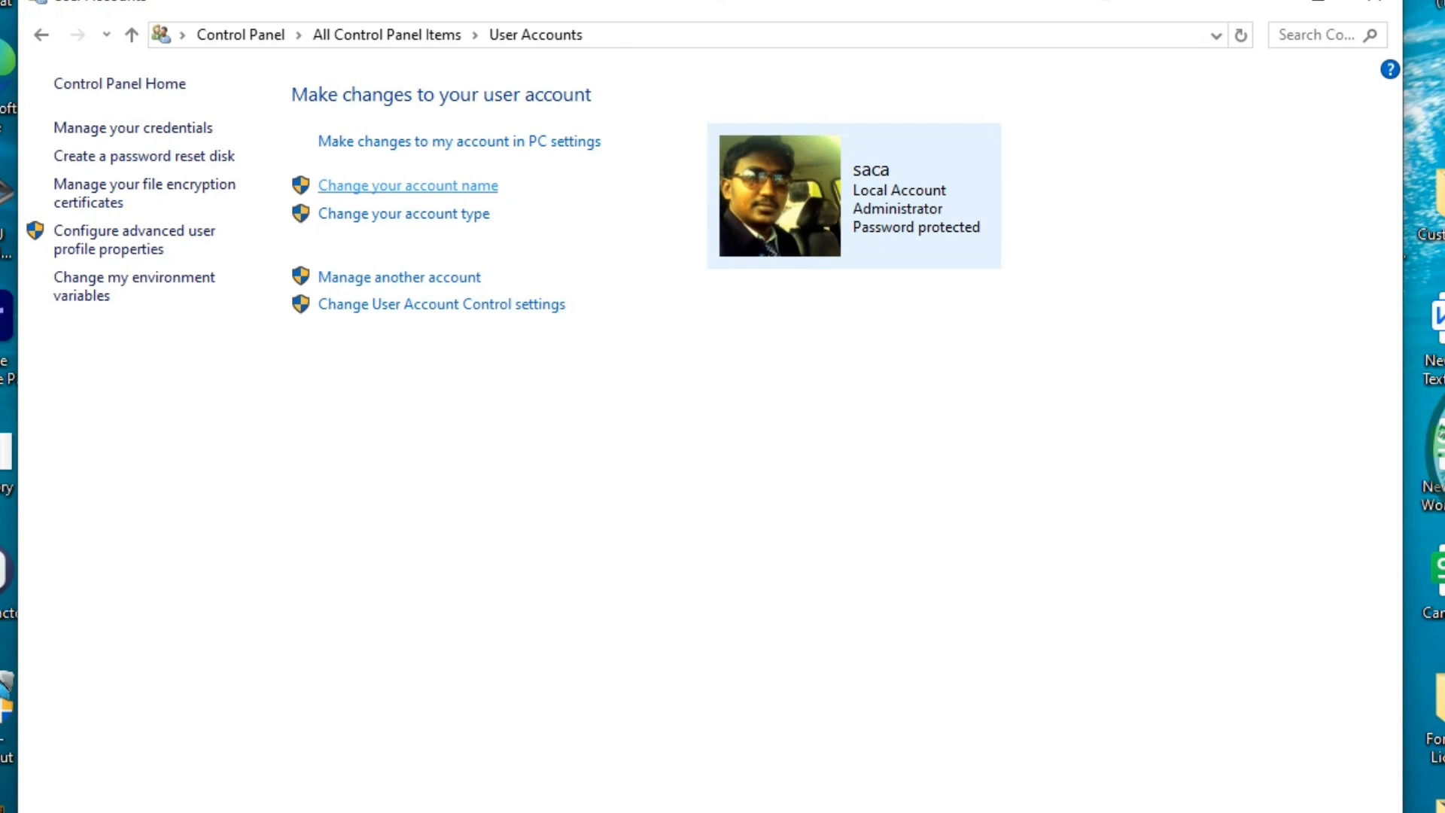
left_click(408, 186)
left_click(466, 237)
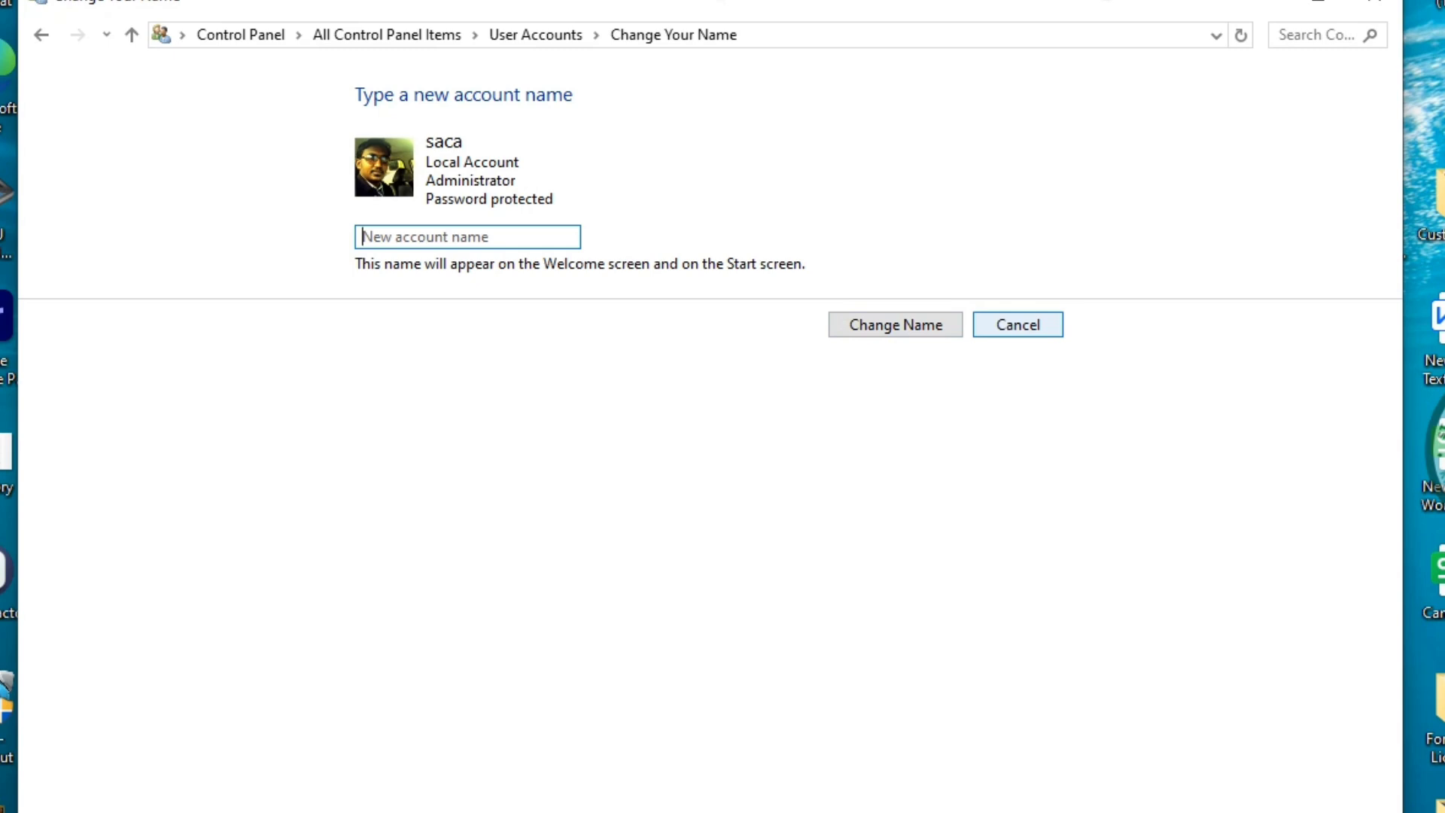
left_click(1018, 324)
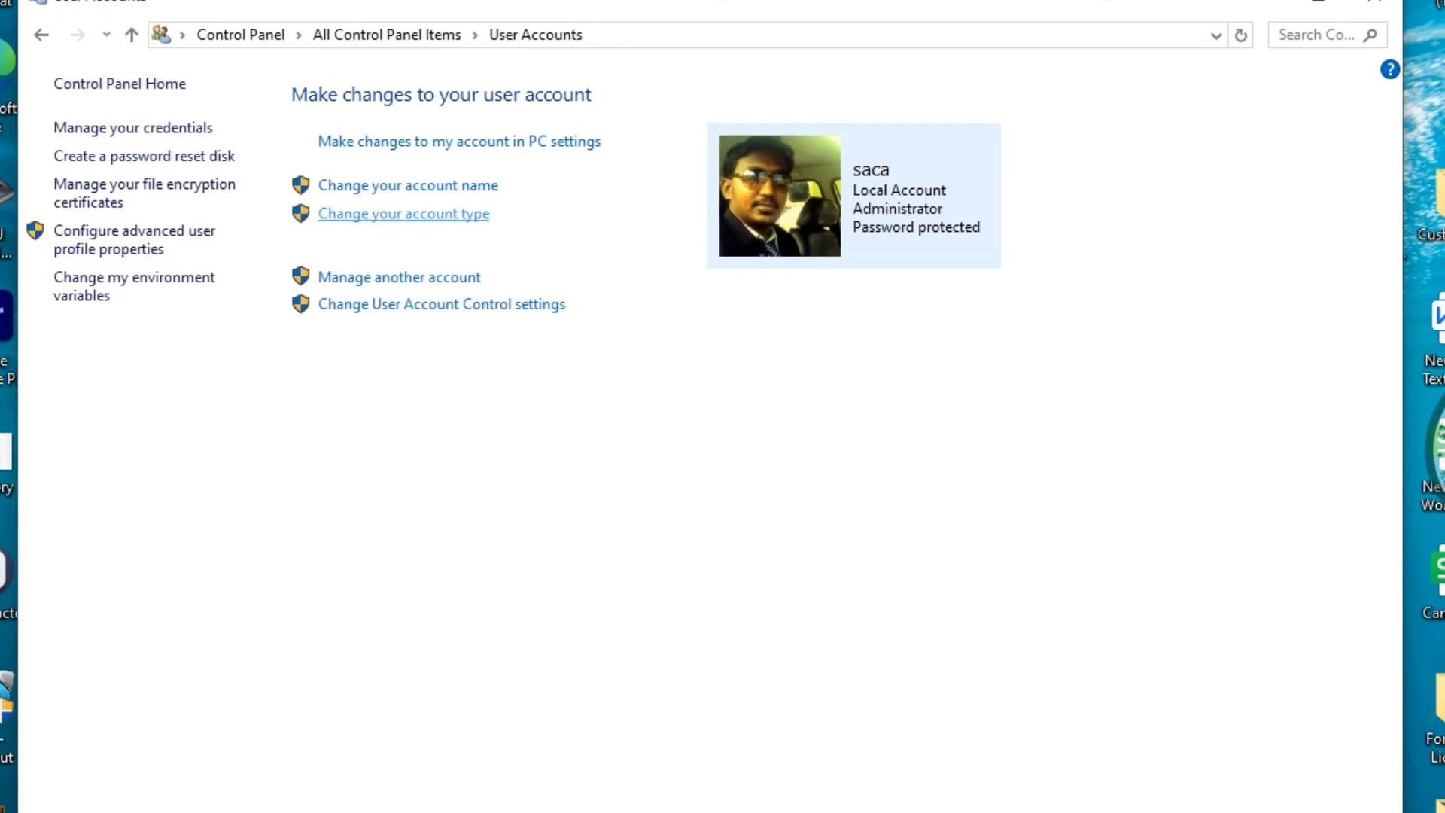
left_click(404, 214)
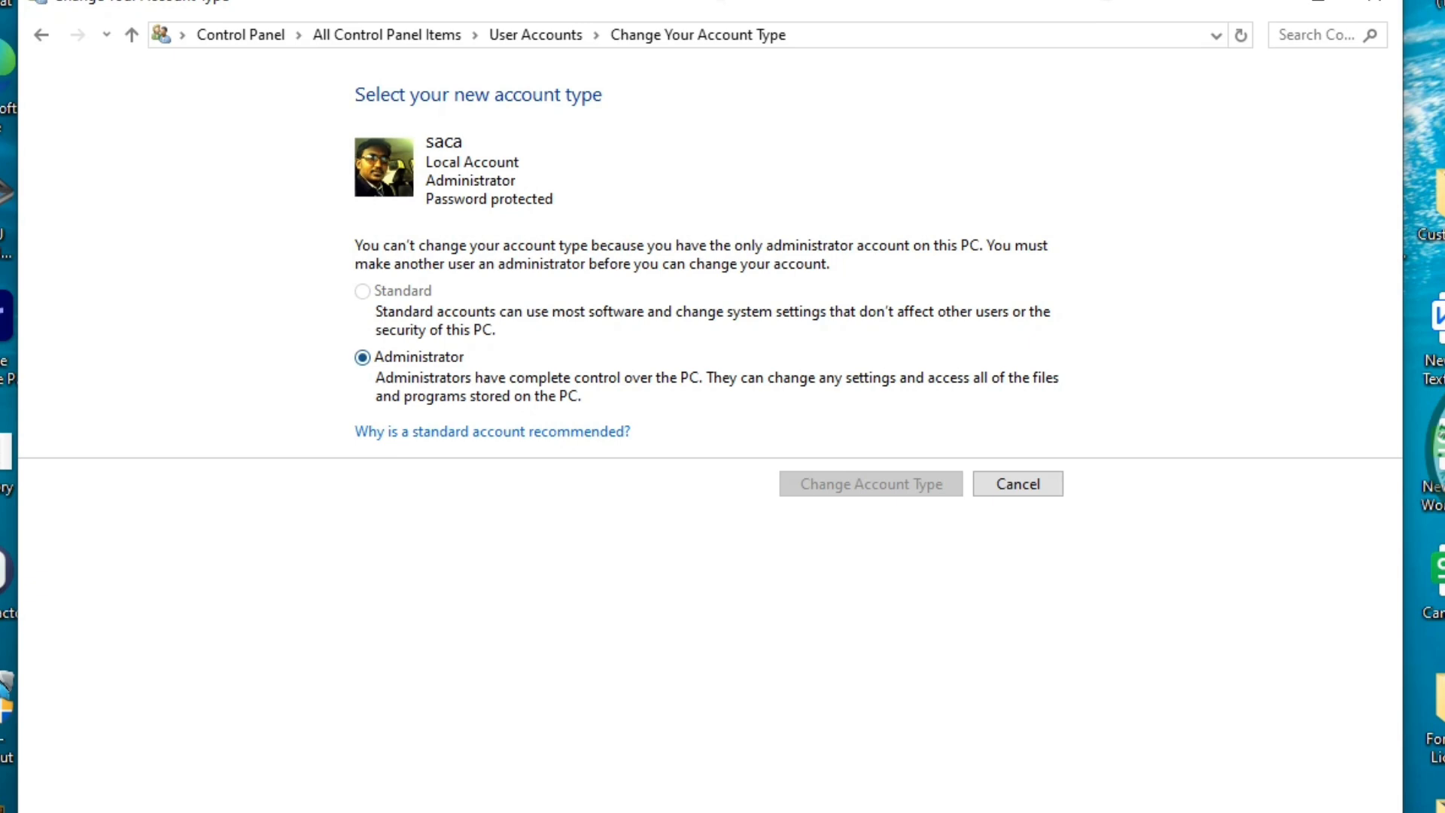
left_click(1017, 483)
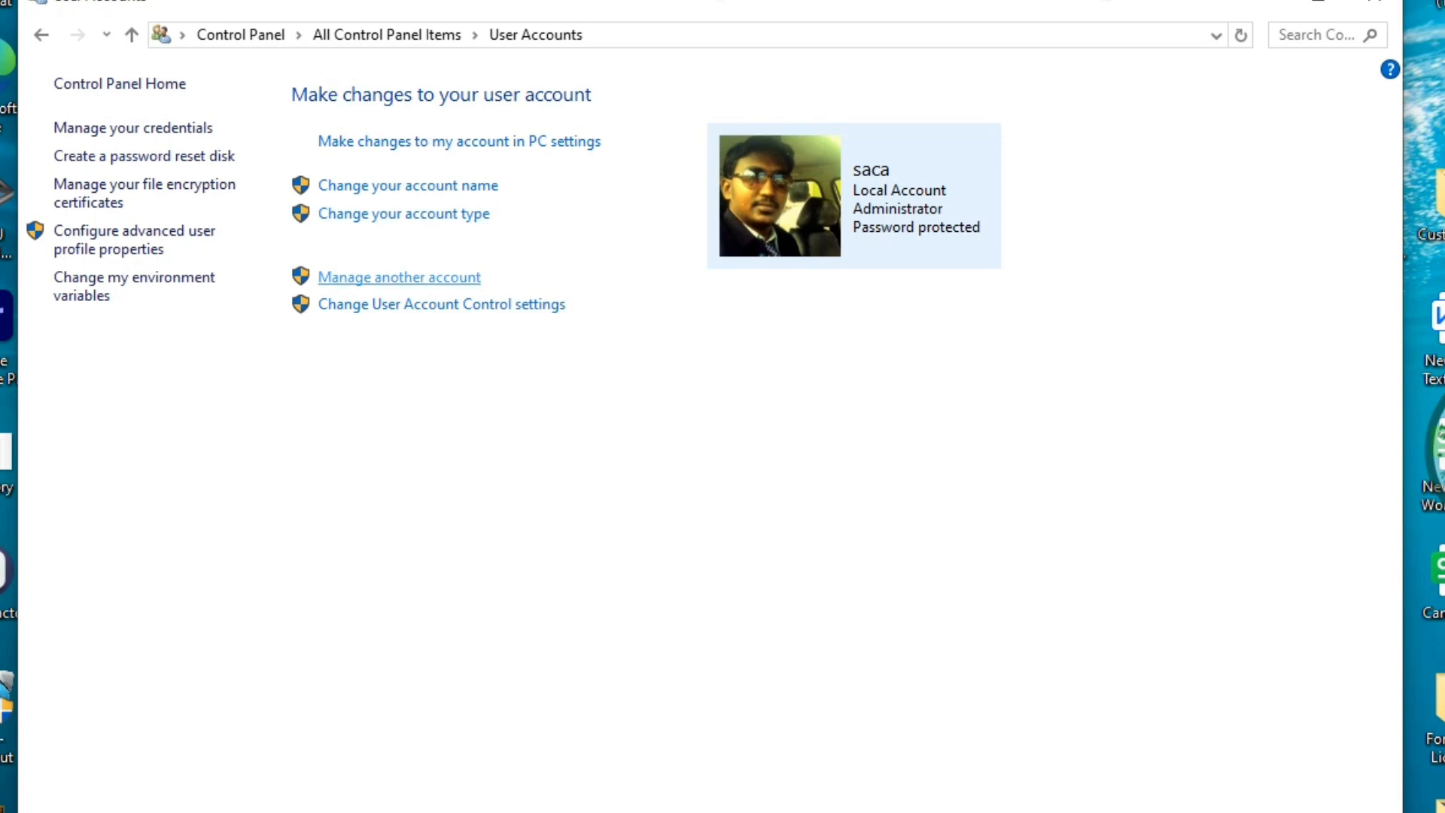
Go through Manage another account and PC settings to Add someone else to this PC
left_click(399, 277)
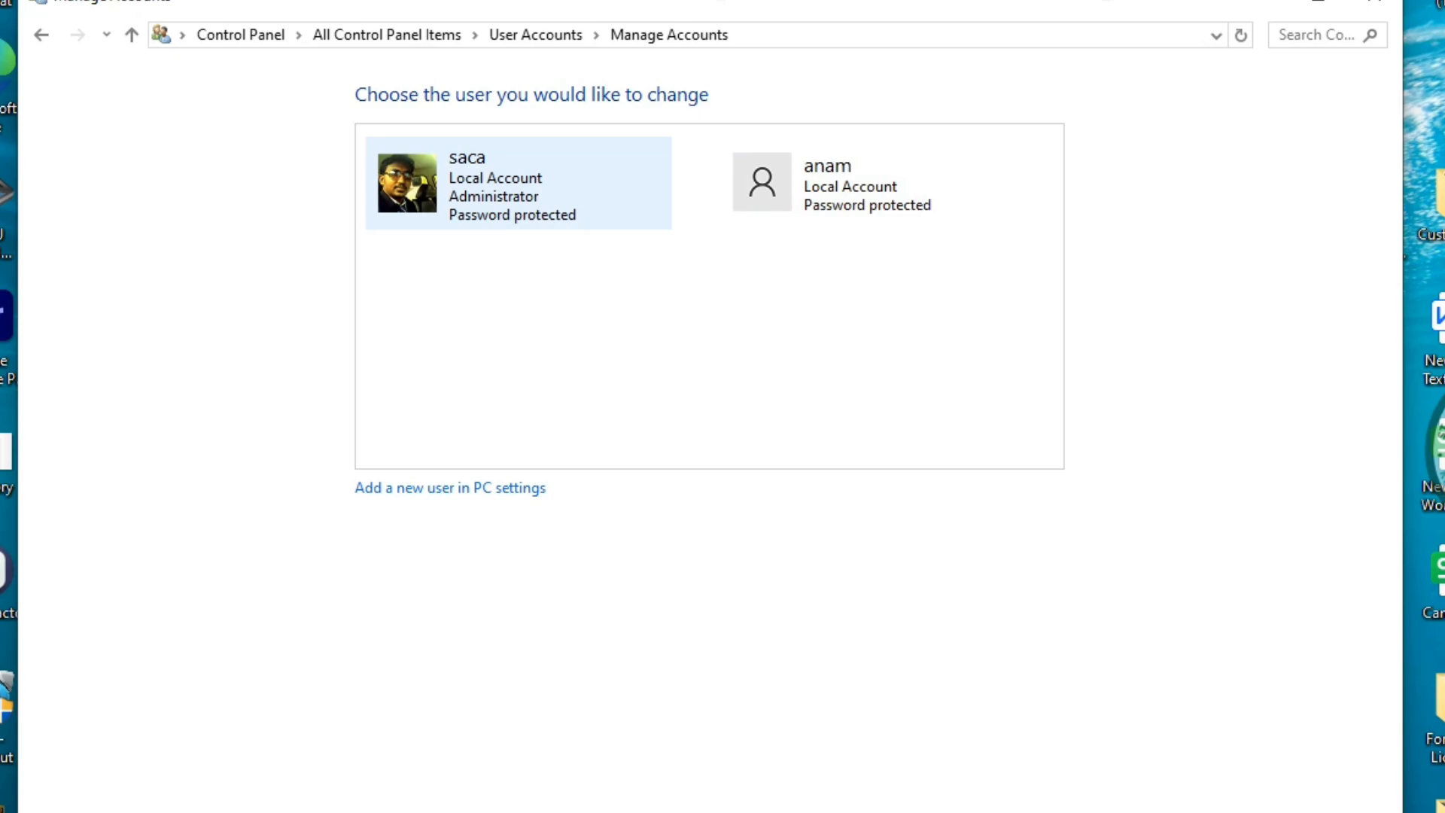
left_click(450, 488)
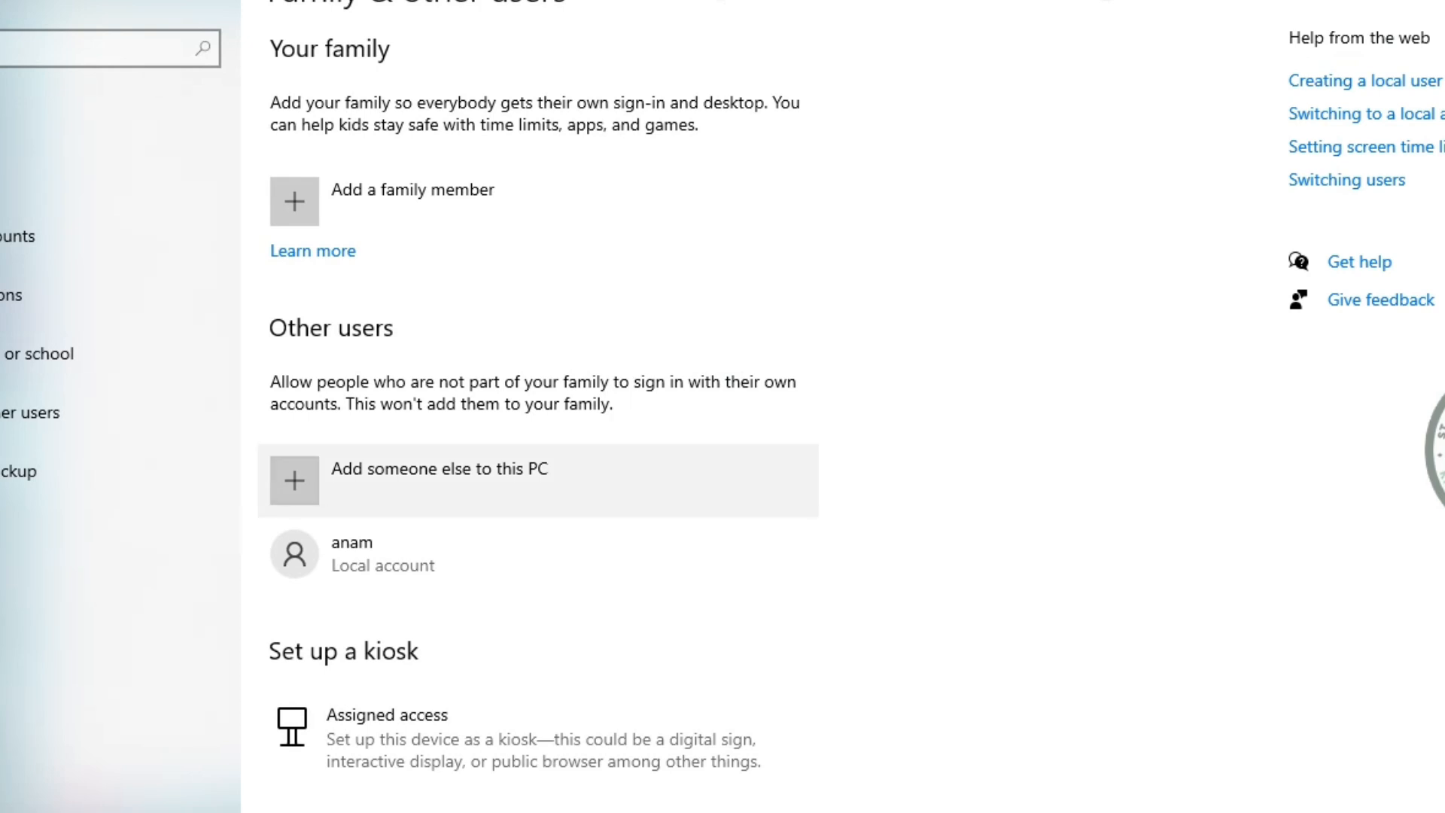
left_click(439, 480)
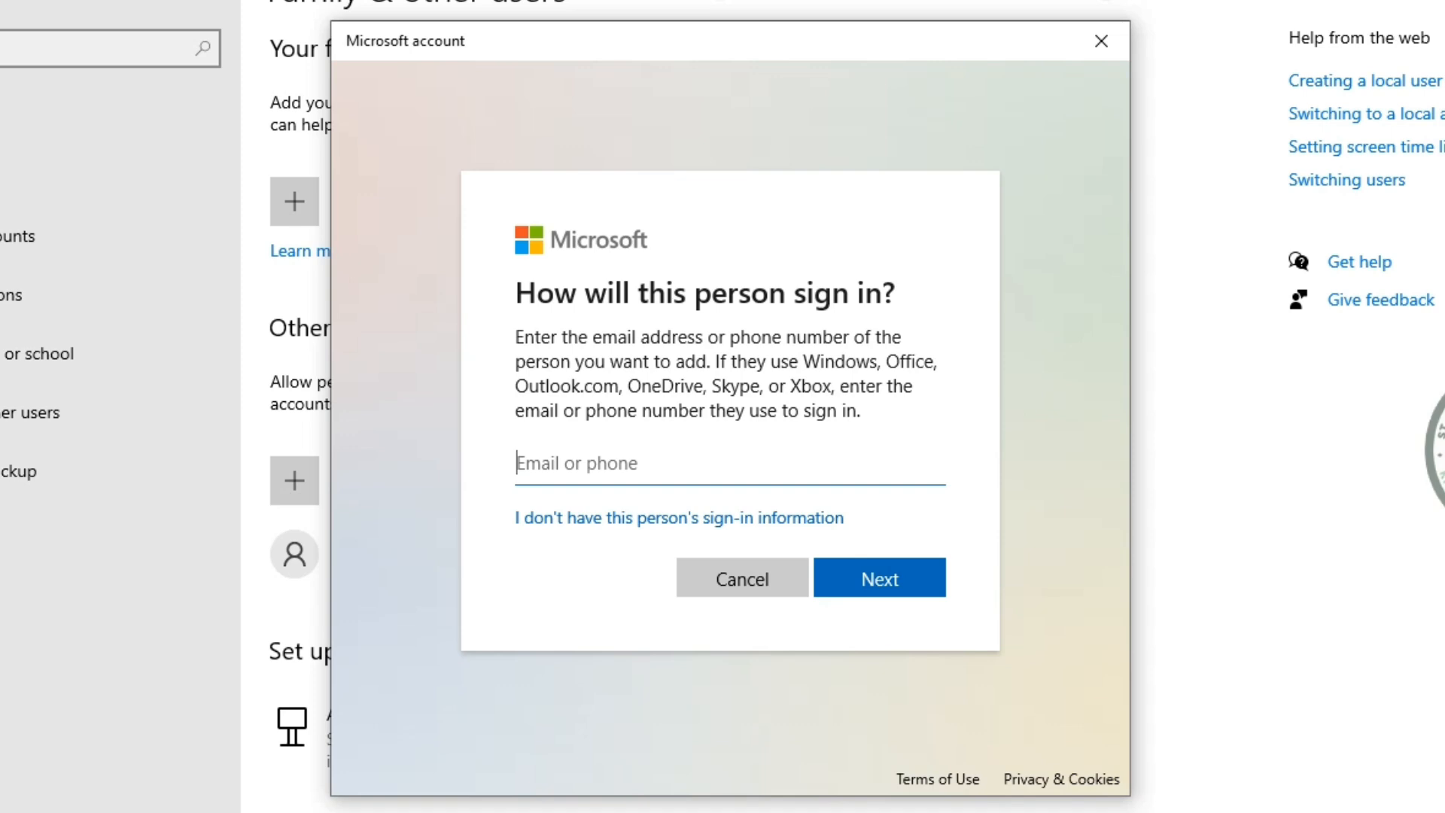
Skip the Microsoft sign-in with no sign-in information and add a user without a Microsoft account
type("Zahoor")
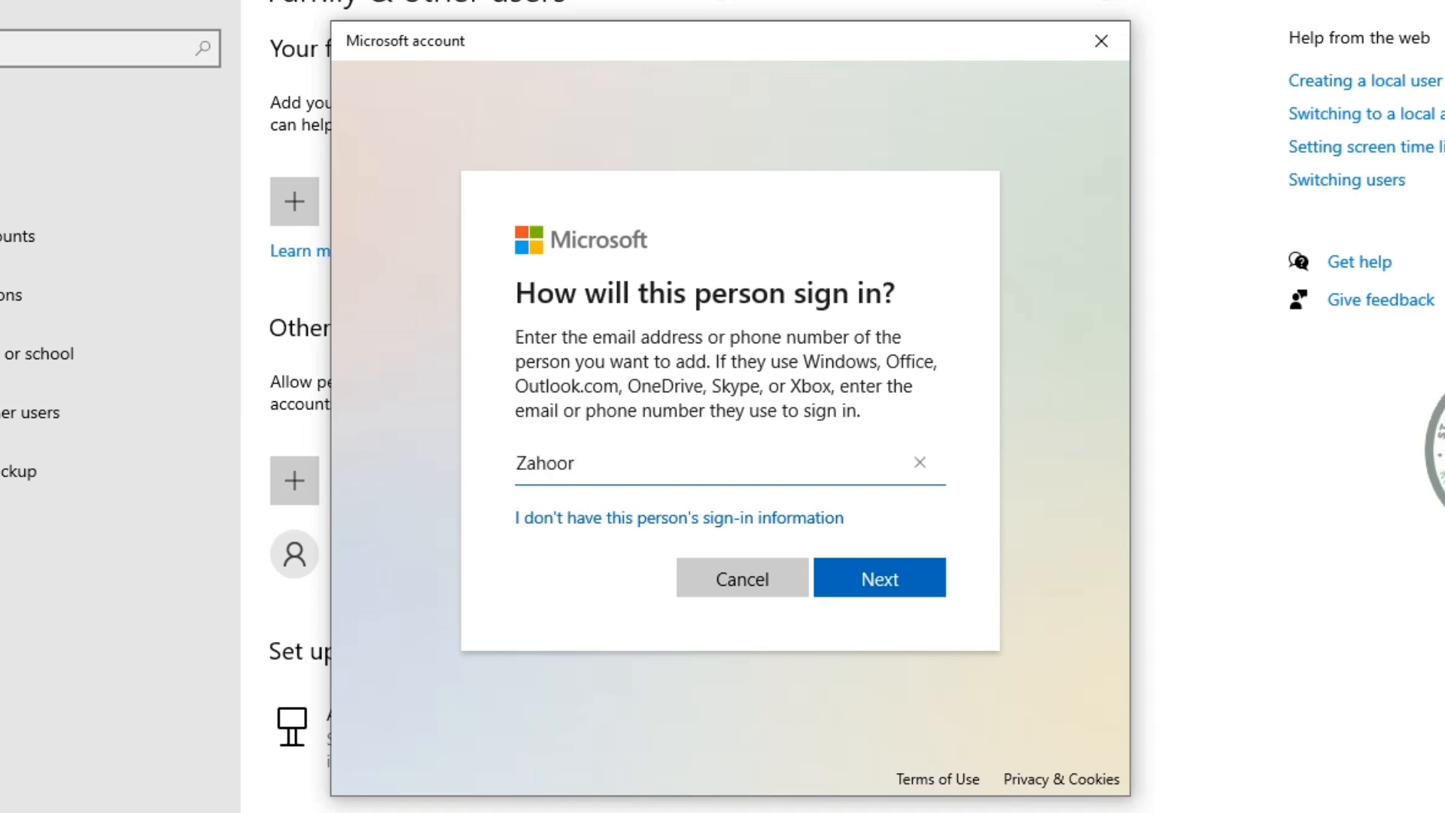
key("Return")
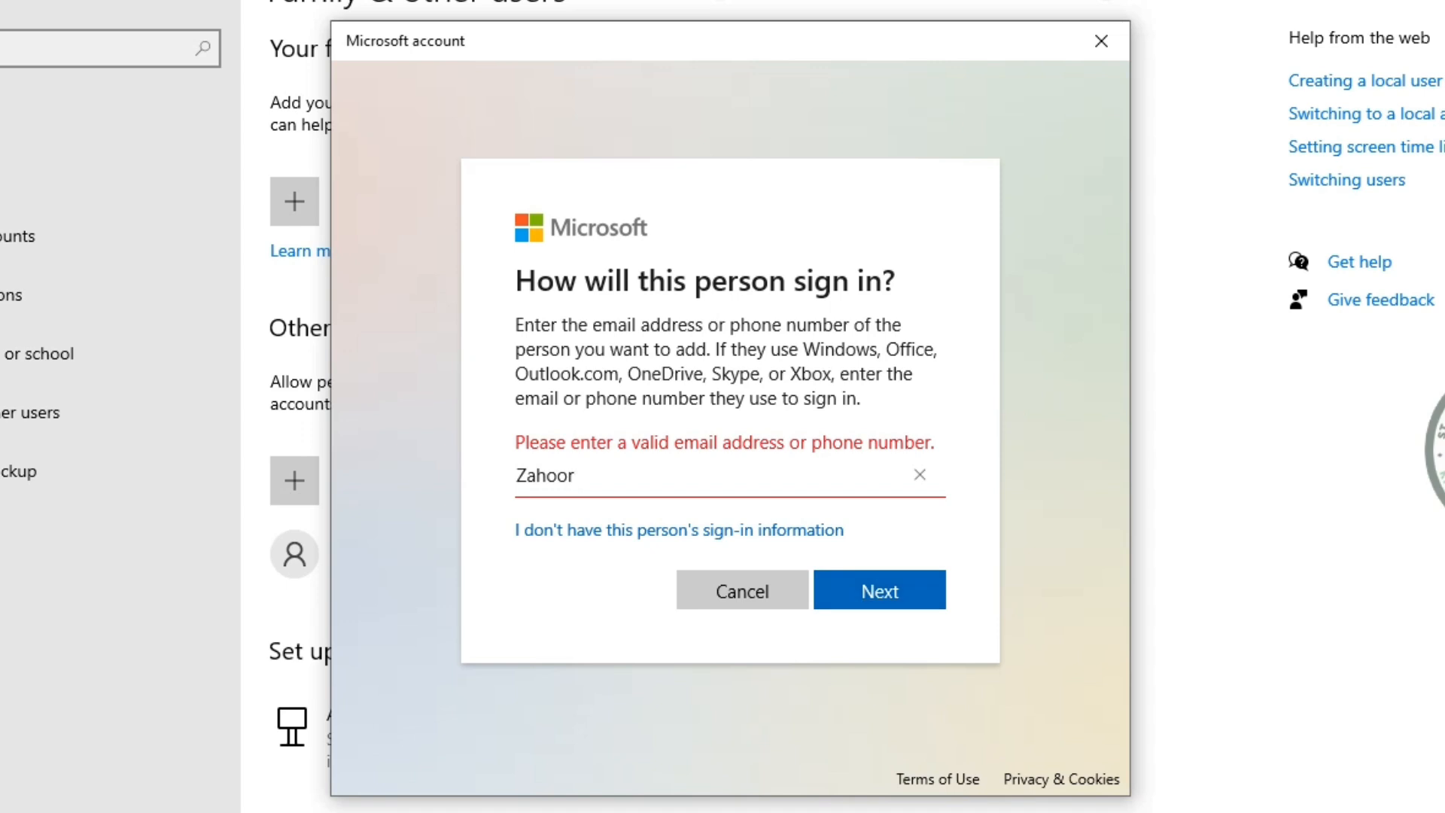
left_click(920, 475)
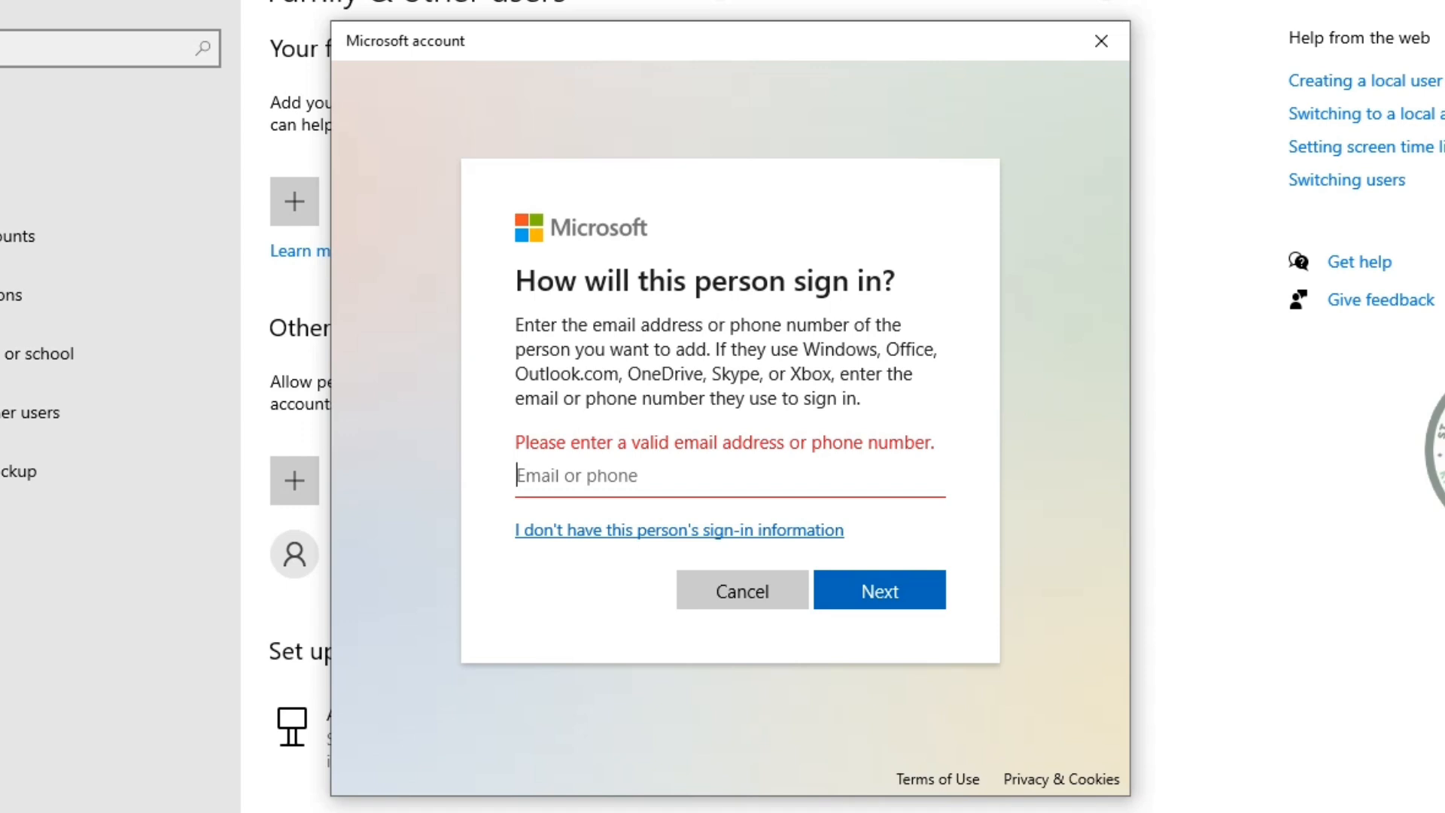
key("Tab")
key("Return")
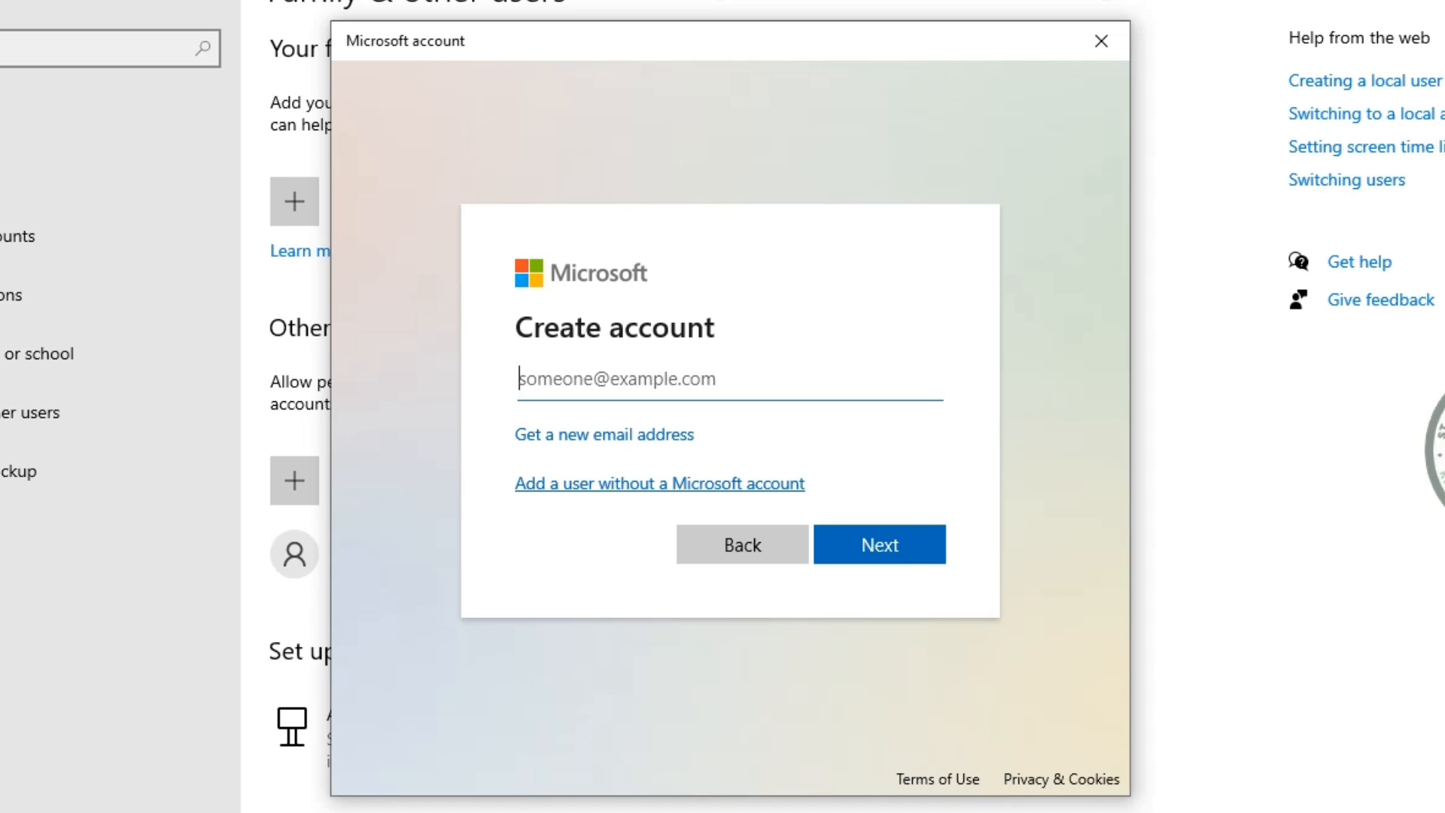
left_click(659, 483)
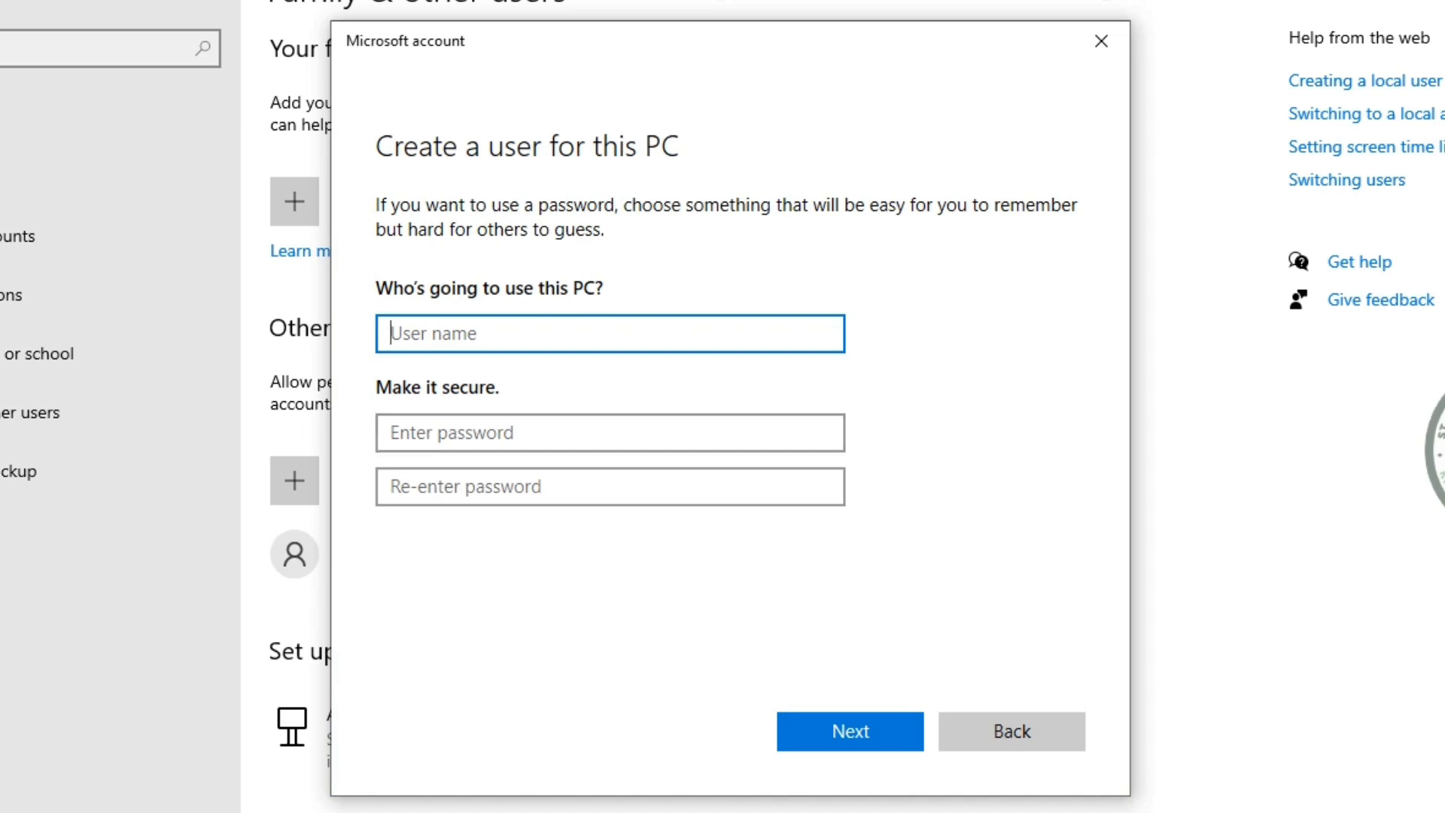
Enter the new local user's name and password on the Create a user form
type("Zahoor")
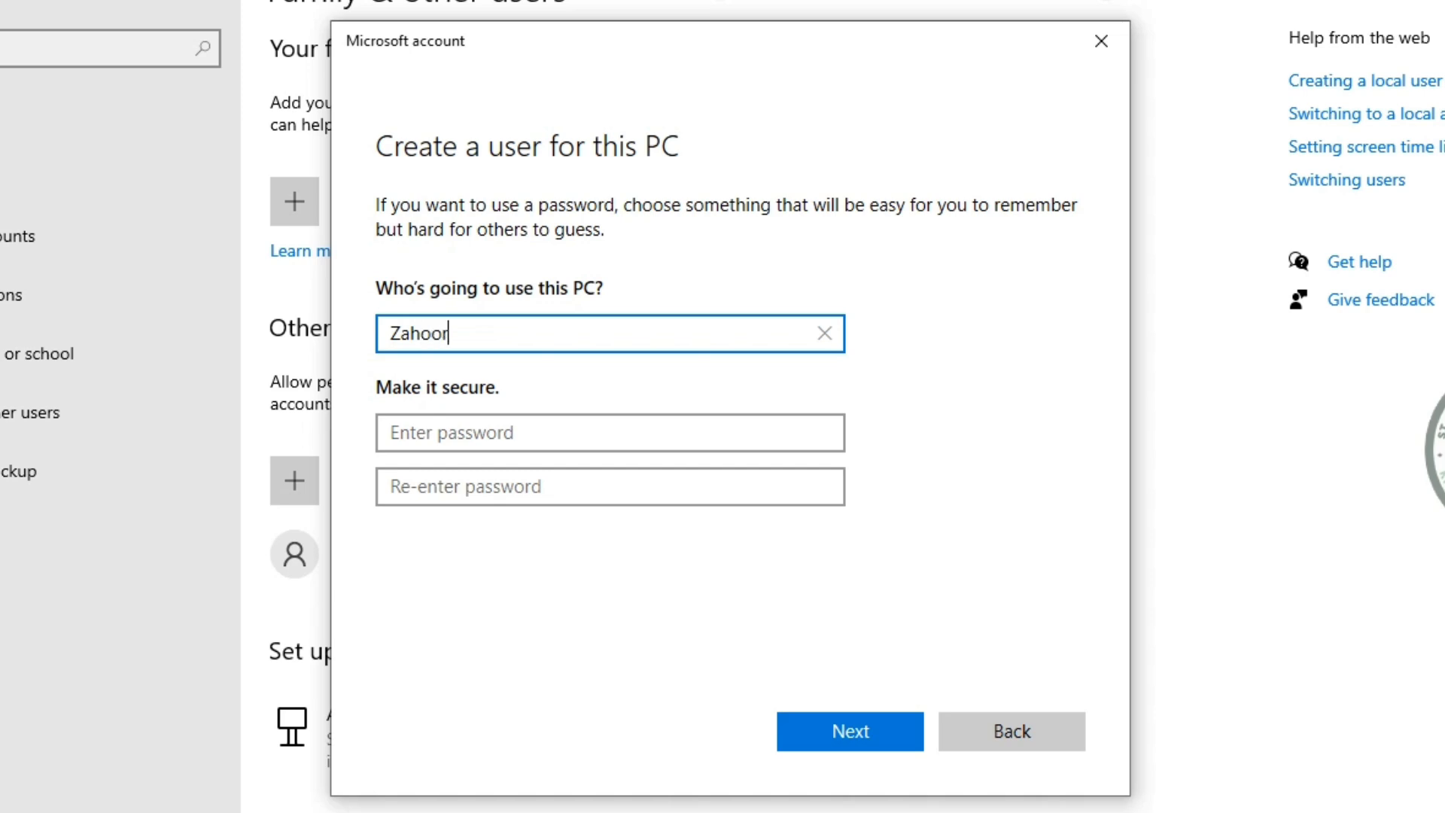
key("Tab")
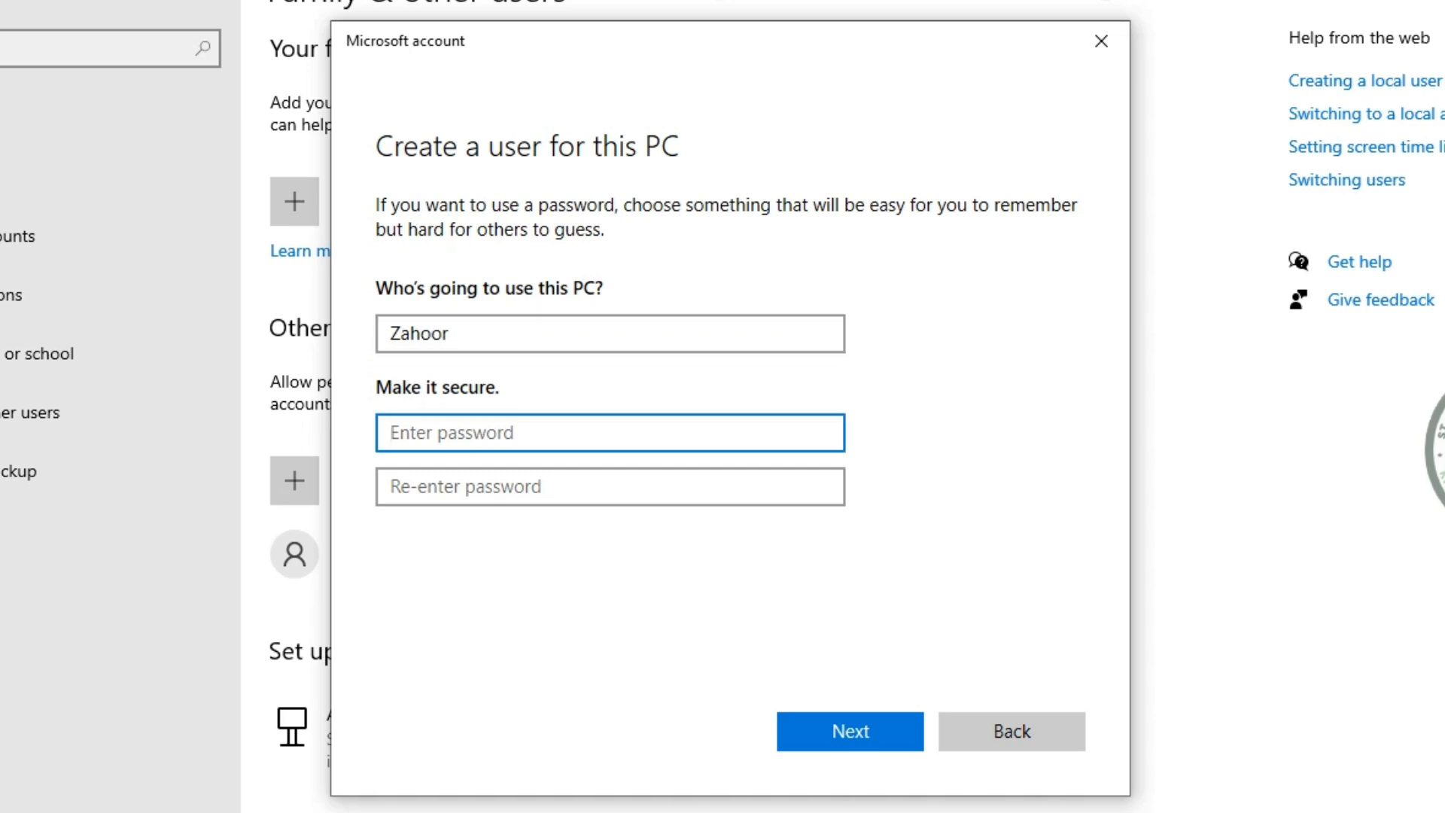
type("••••••")
key("Tab")
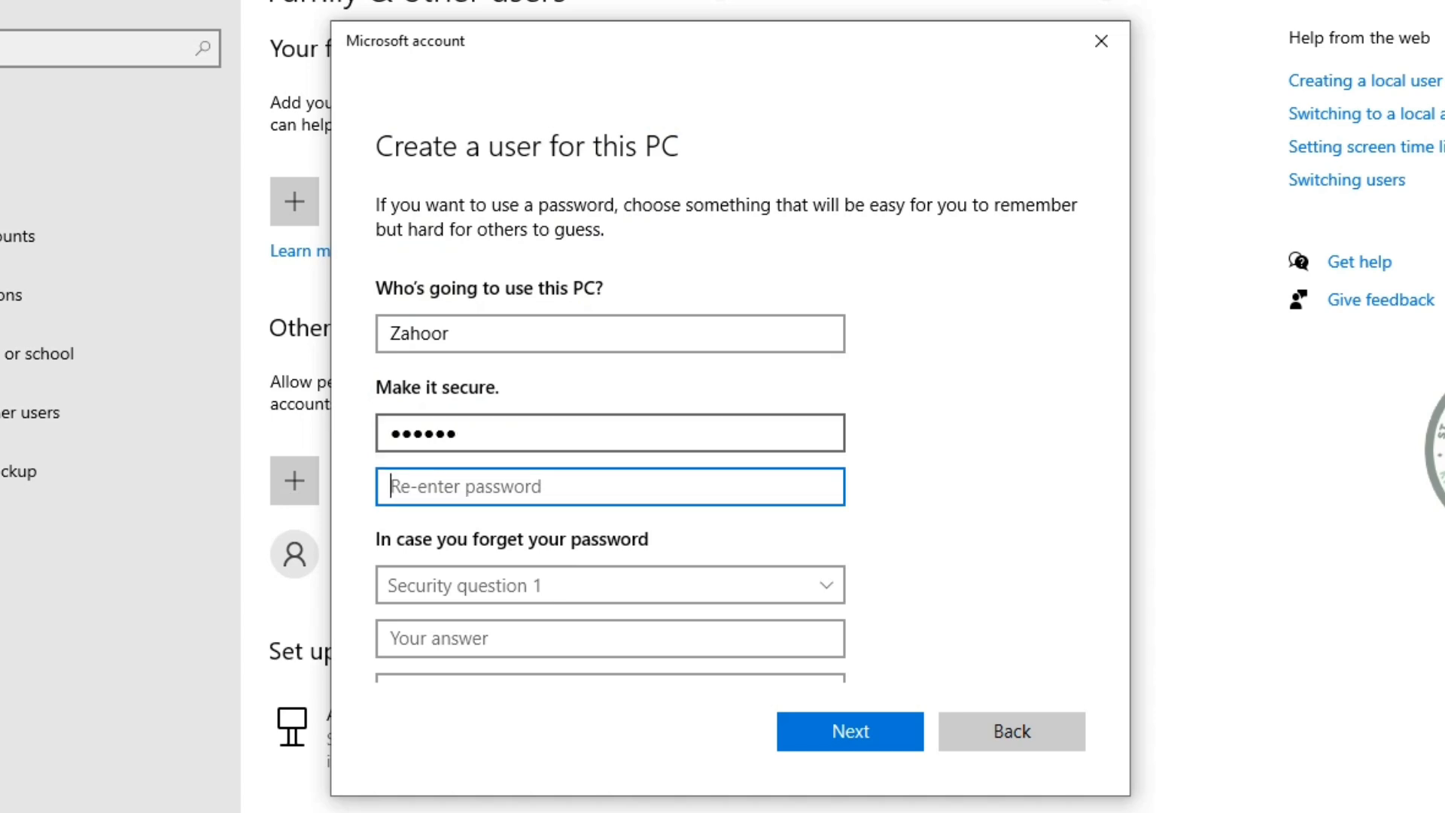
type("••••••")
key("Tab")
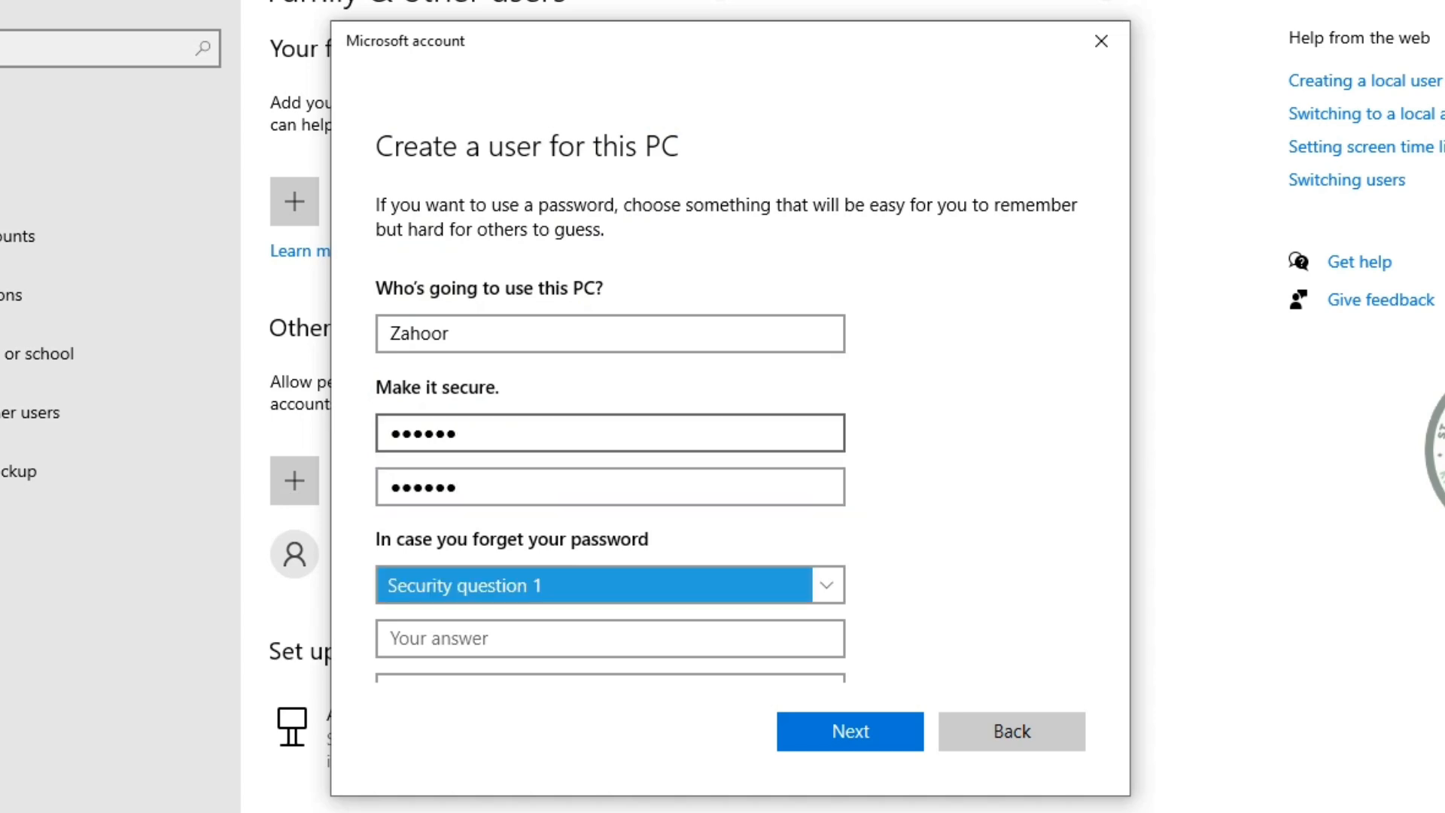
Pick the birth-city and childhood-nickname security questions and type their answers
key("Down")
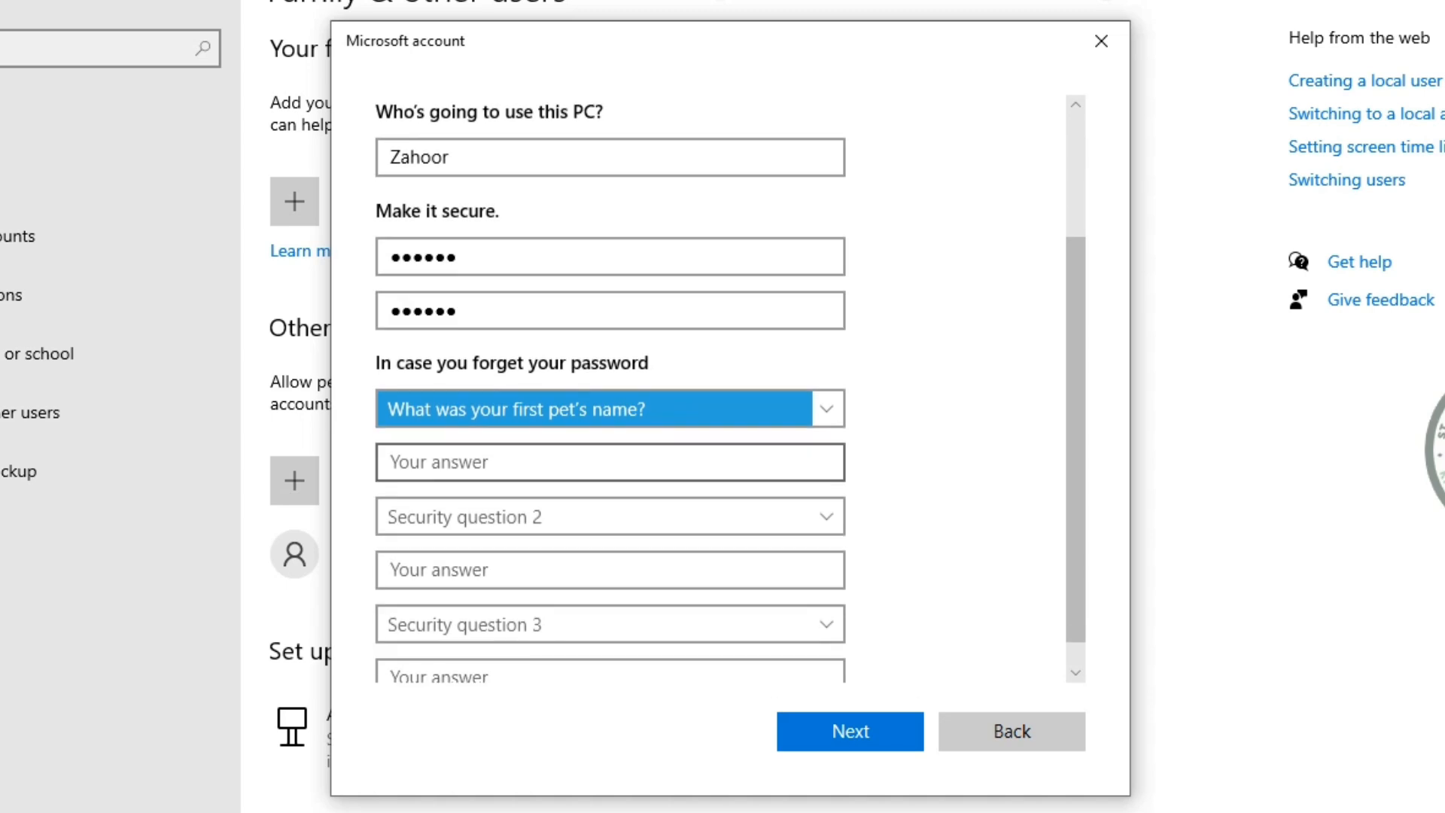
key("alt+Down")
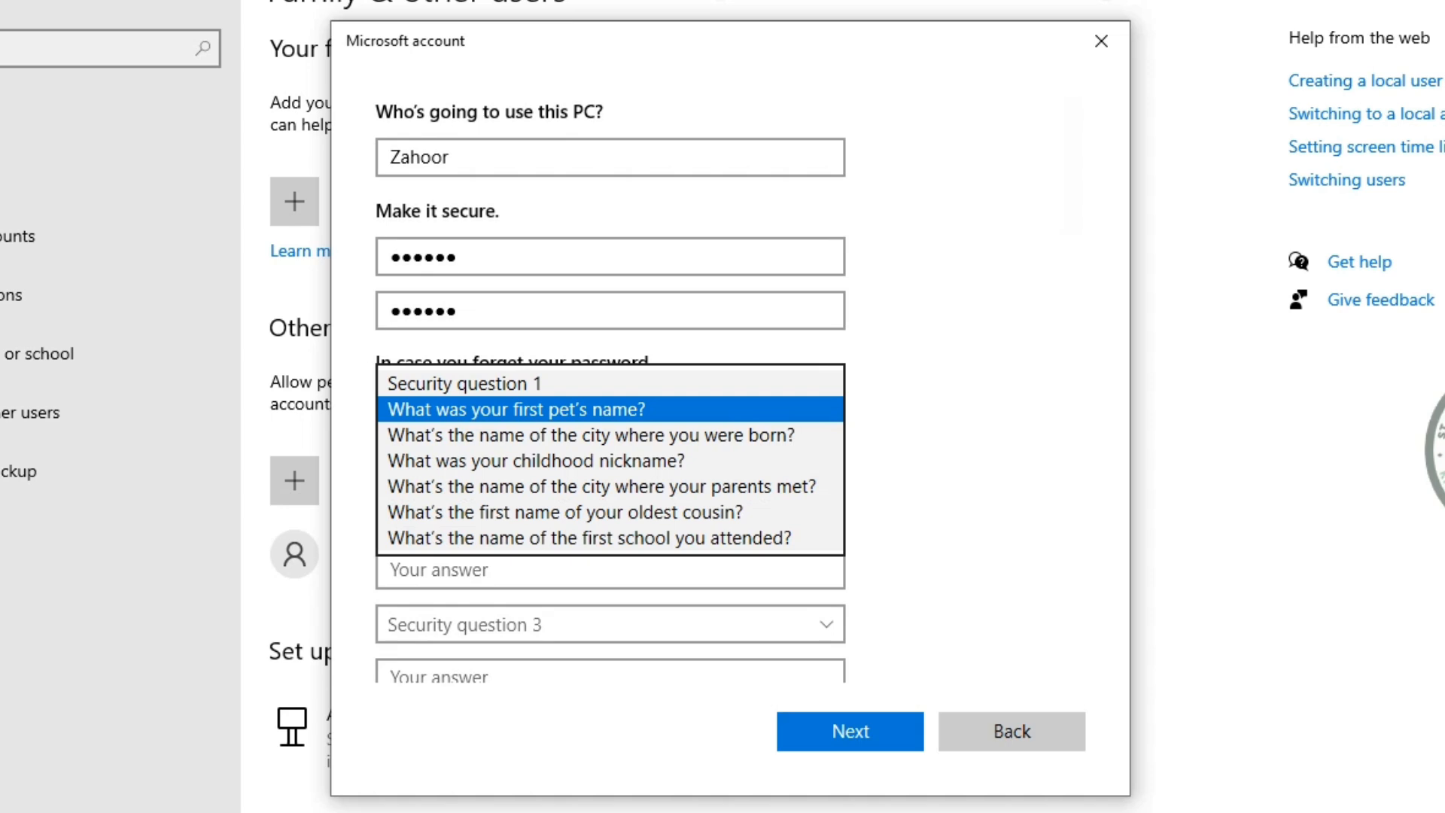
left_click(610, 410)
left_click(610, 410)
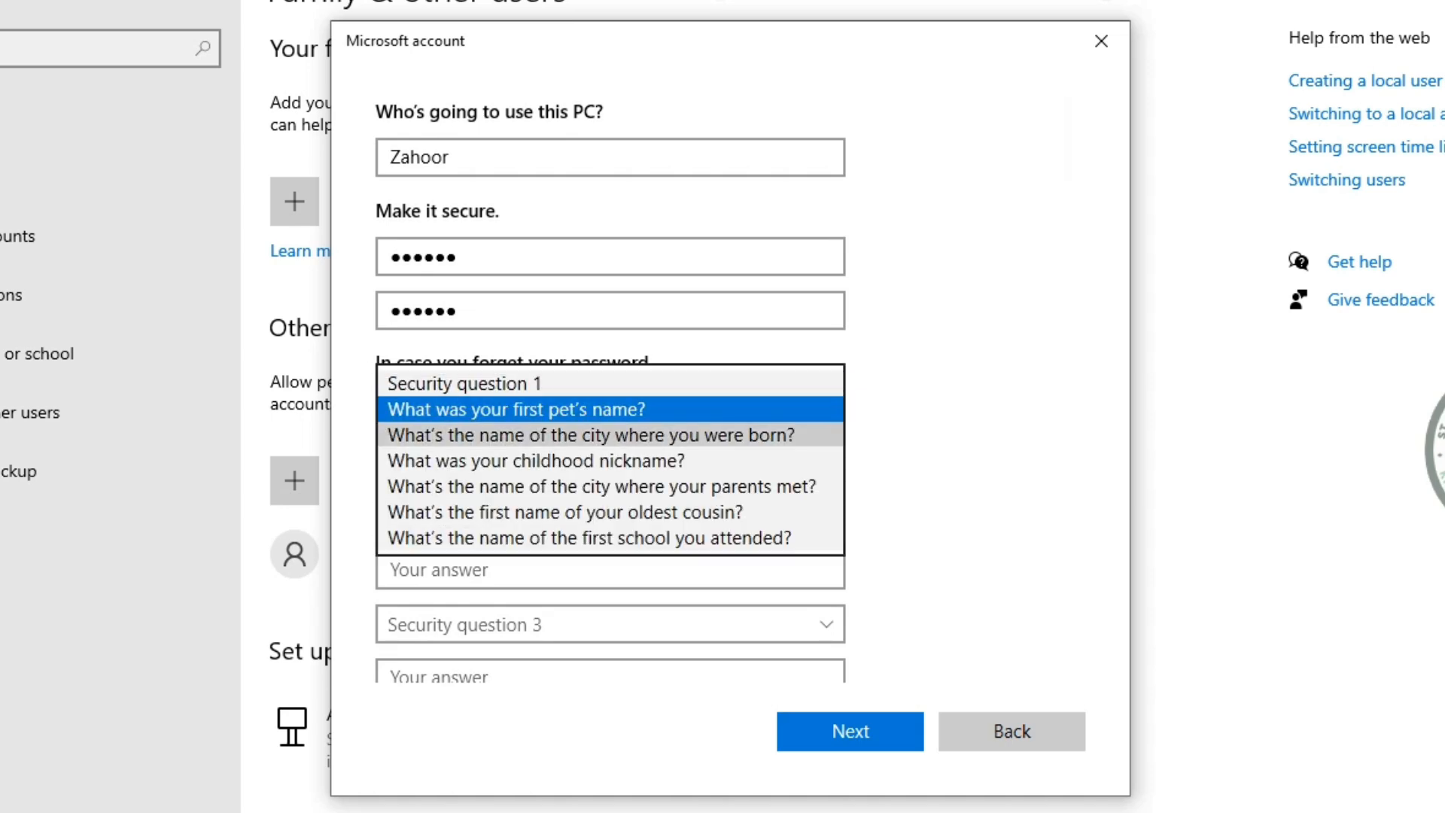
left_click(591, 435)
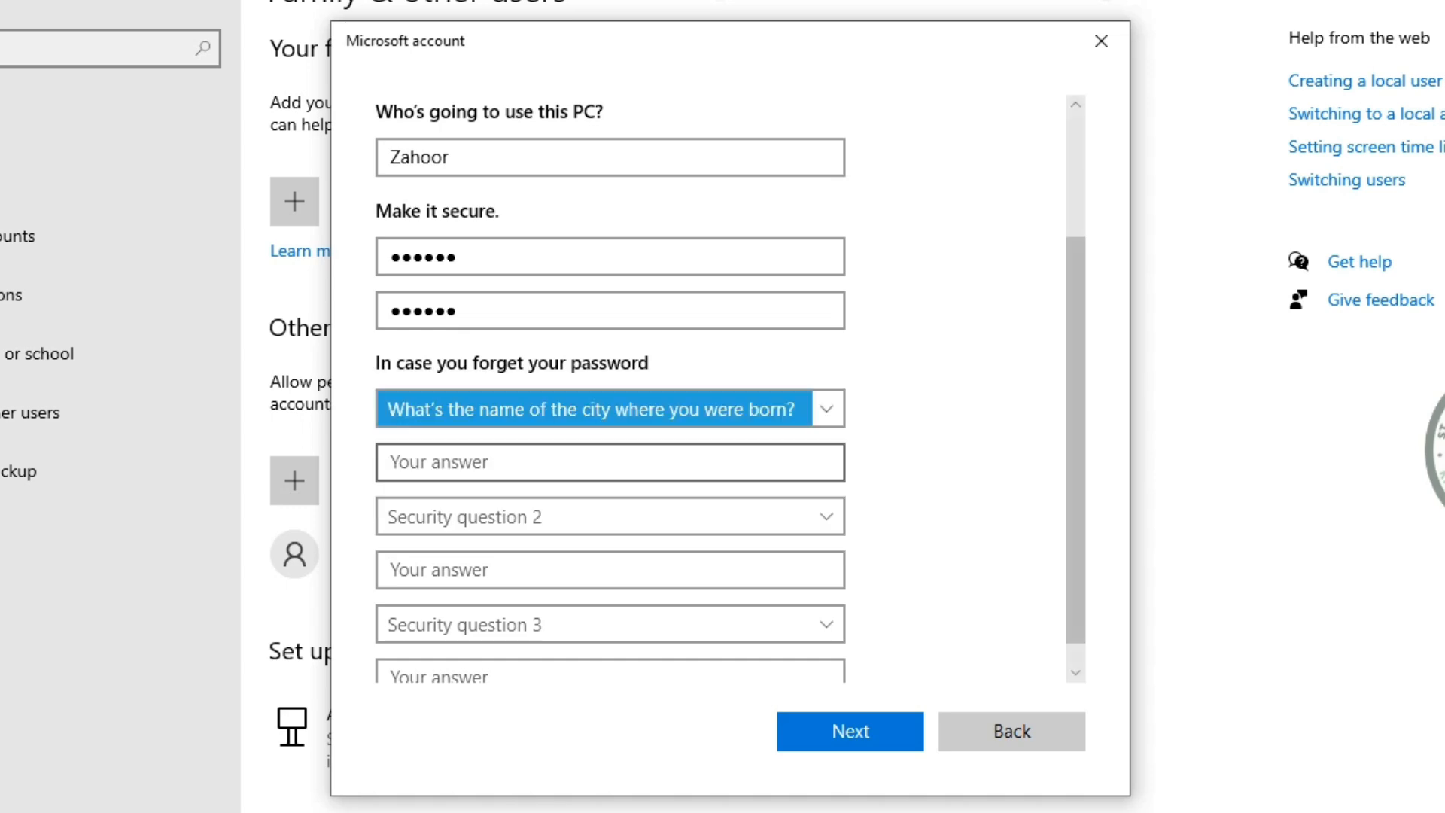
left_click(610, 462)
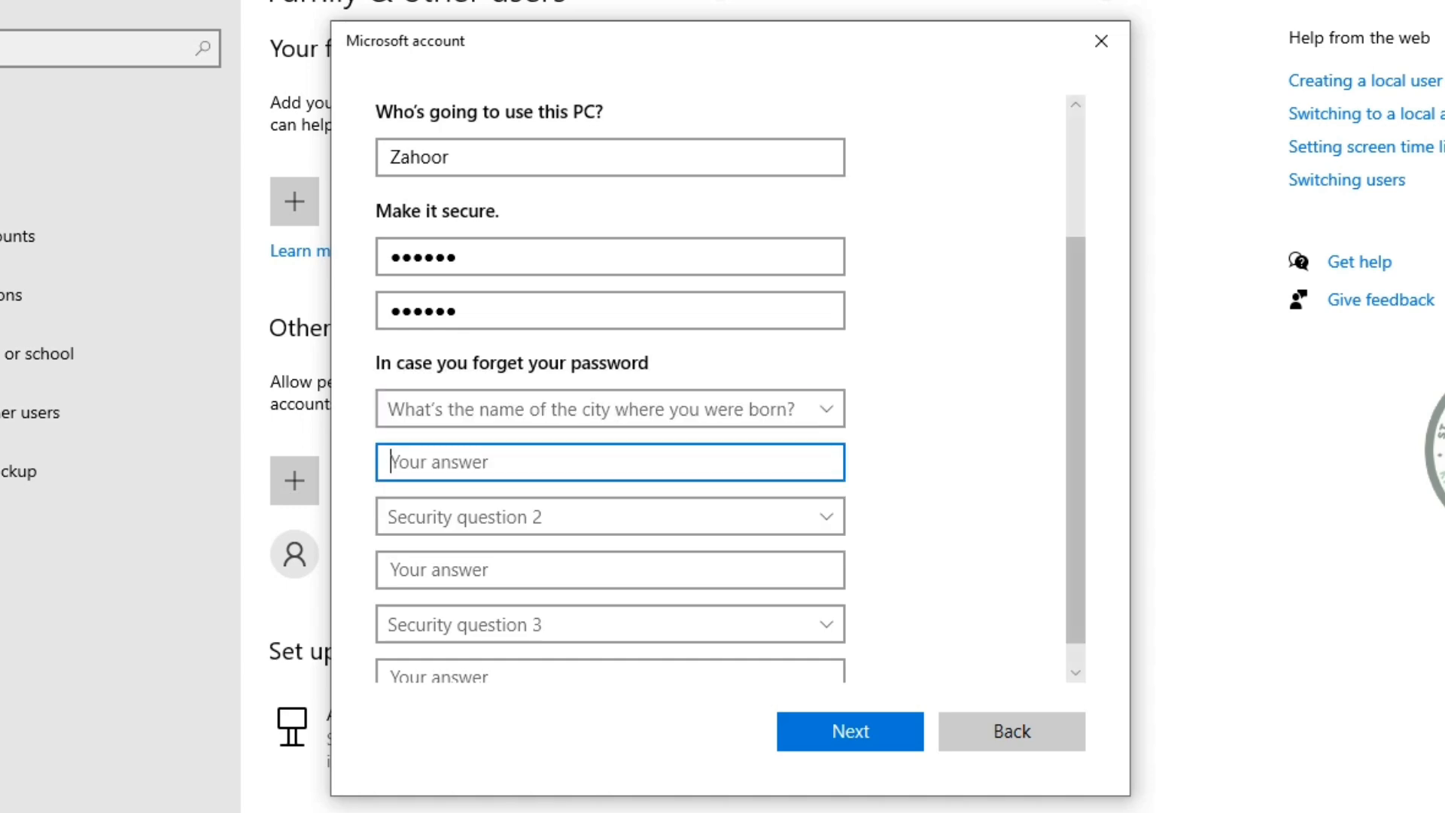
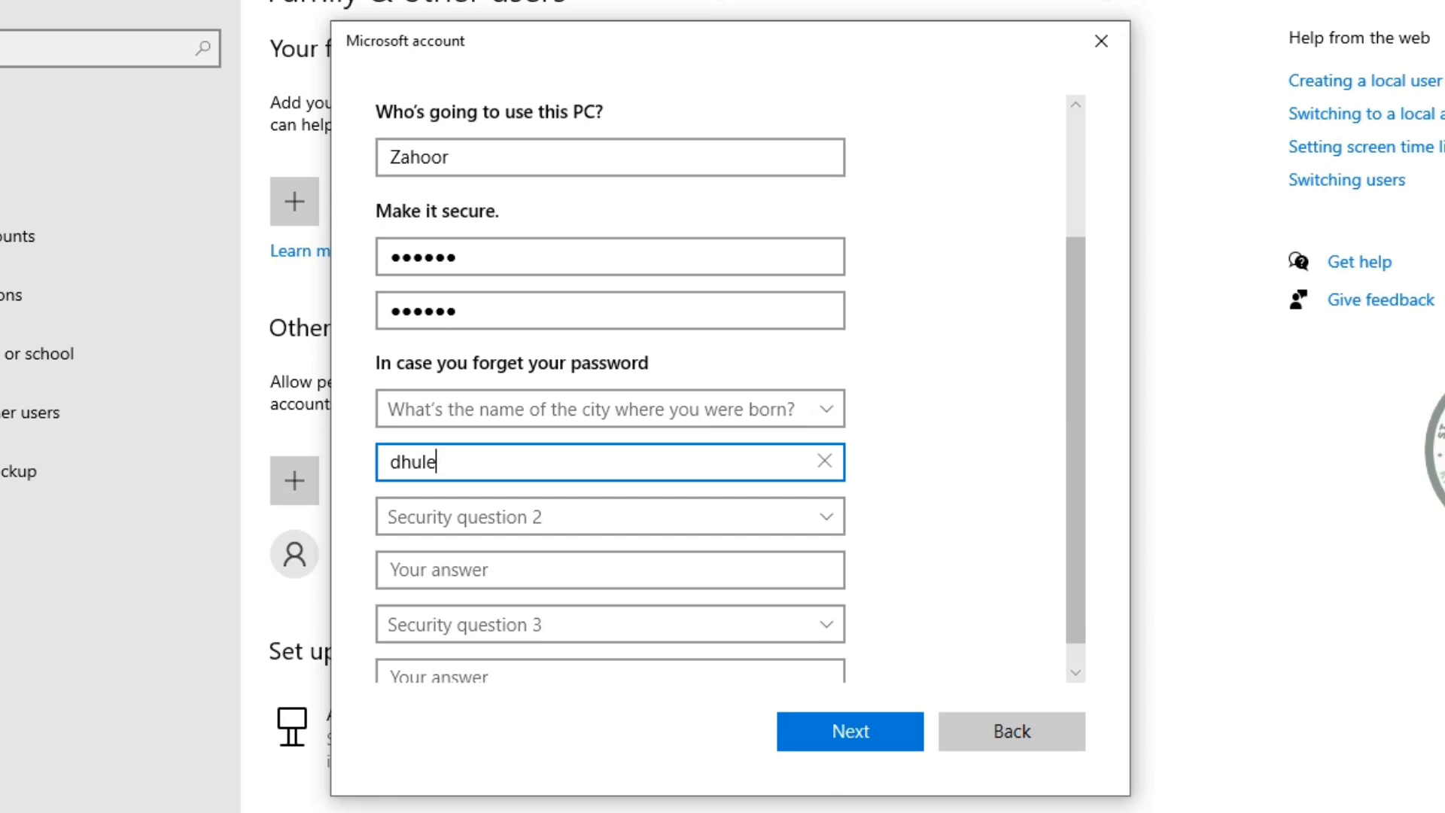
left_click(610, 517)
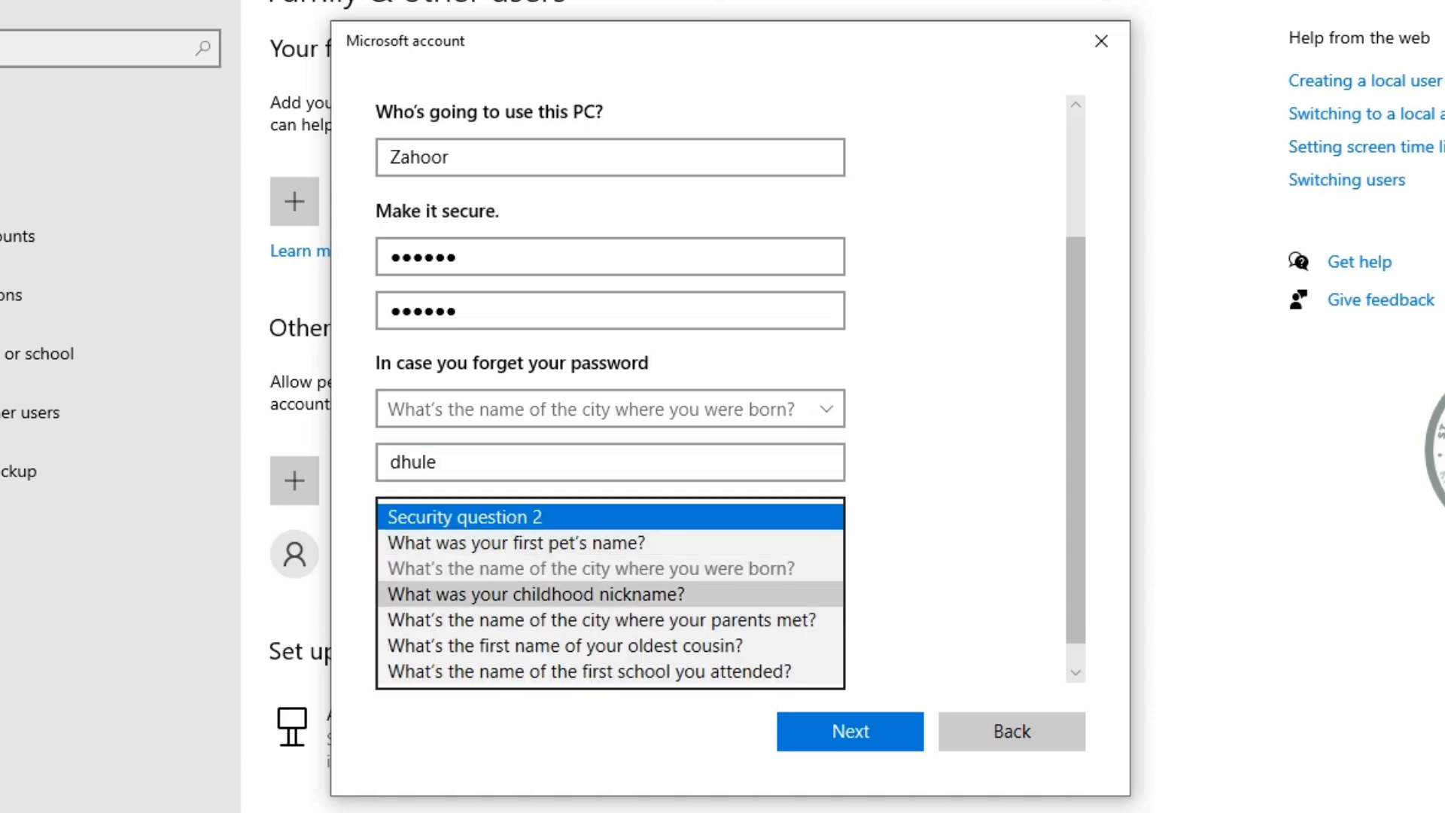
left_click(609, 594)
left_click(610, 569)
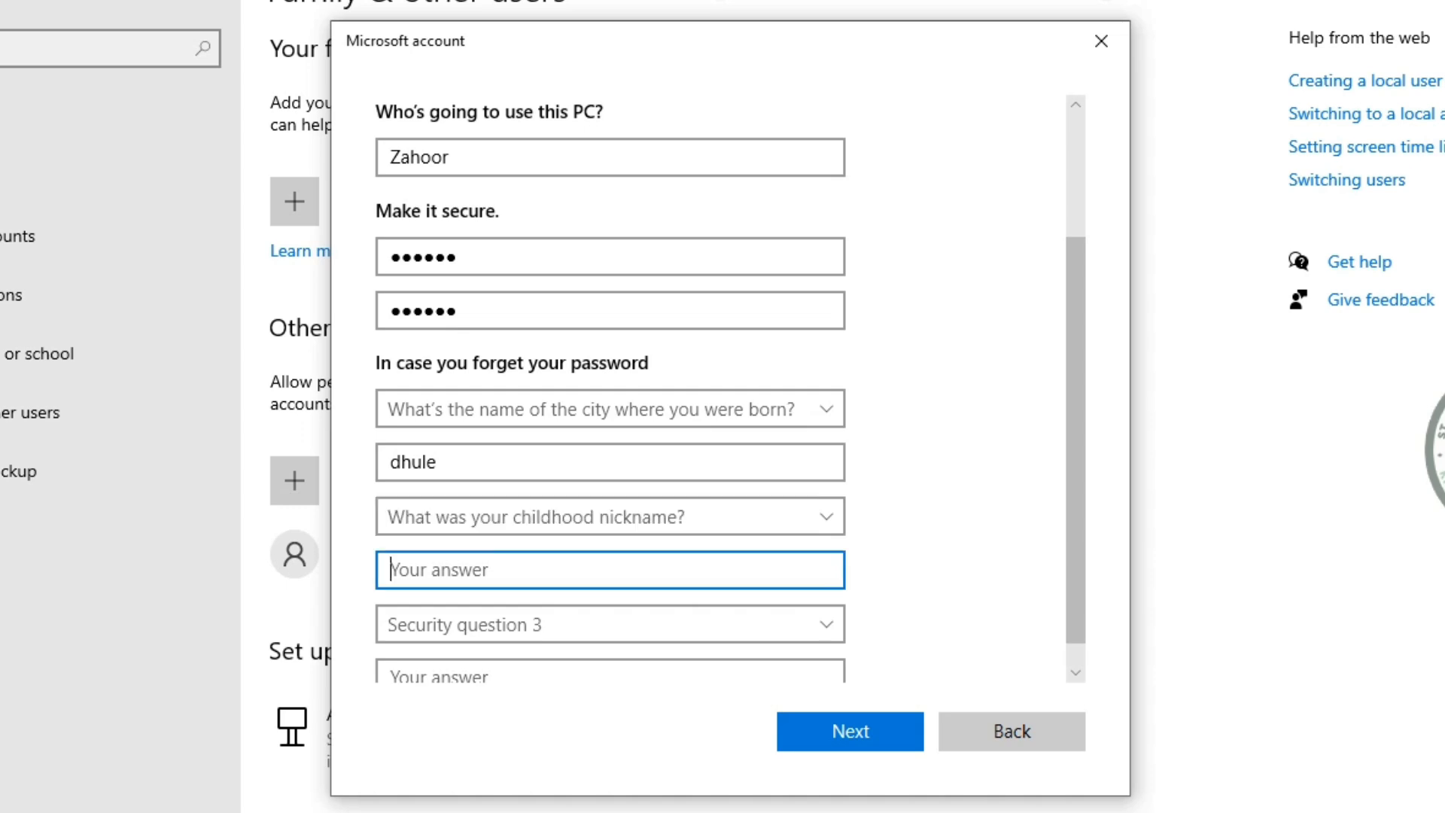
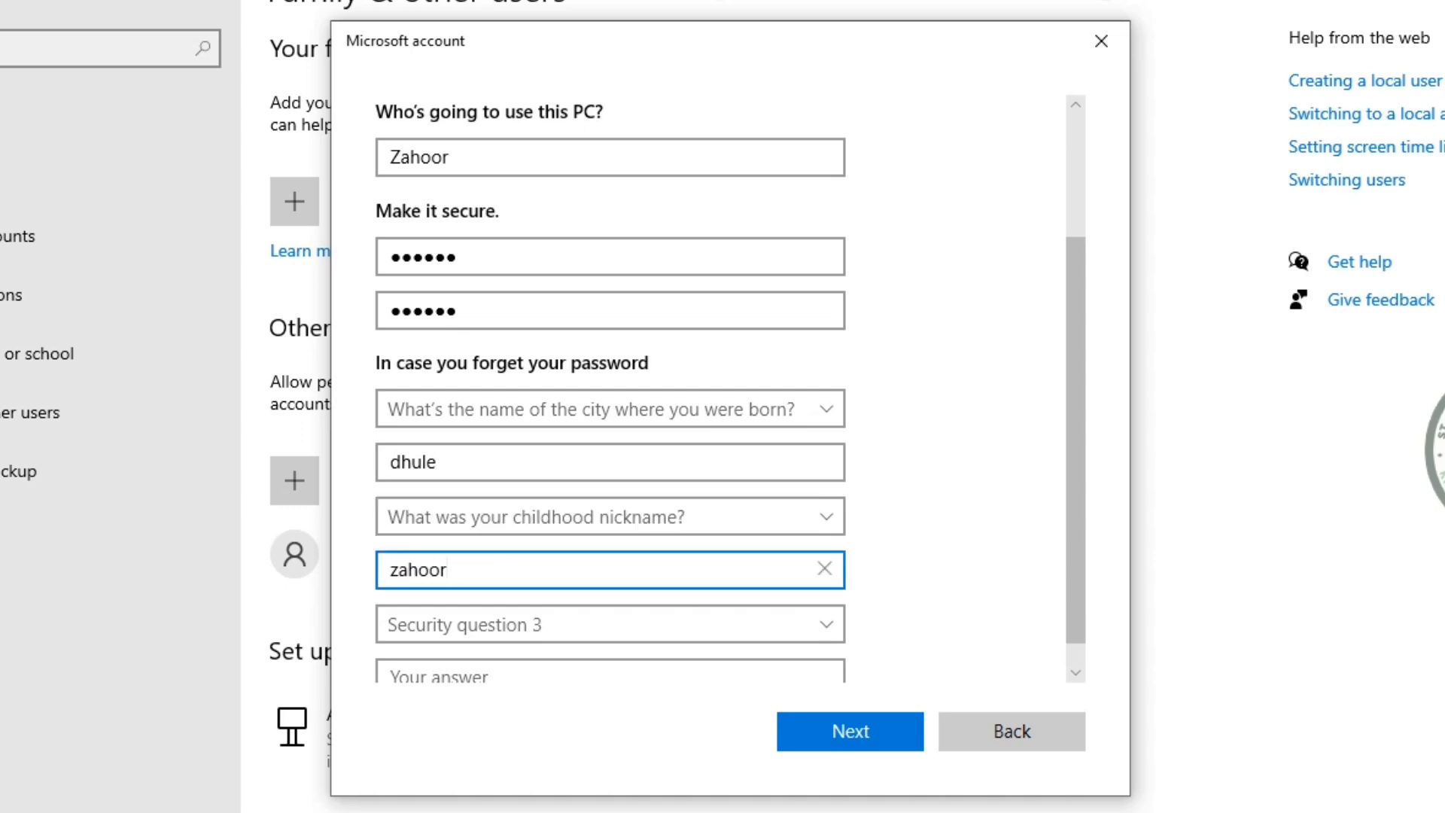
Choose the first-school question as the third security question and answer it
scroll(730, 391, "down", 1)
left_click(610, 594)
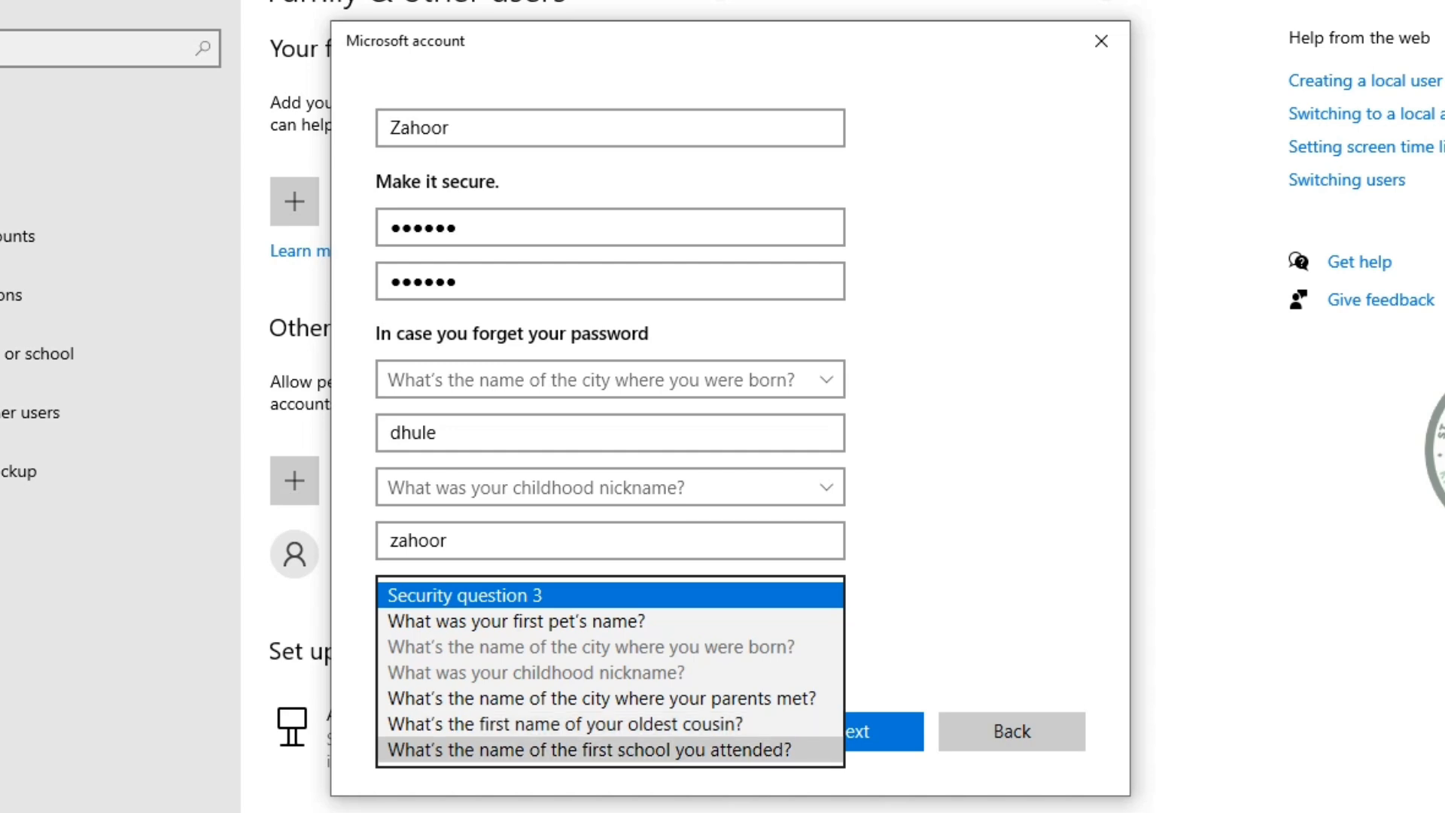
left_click(589, 749)
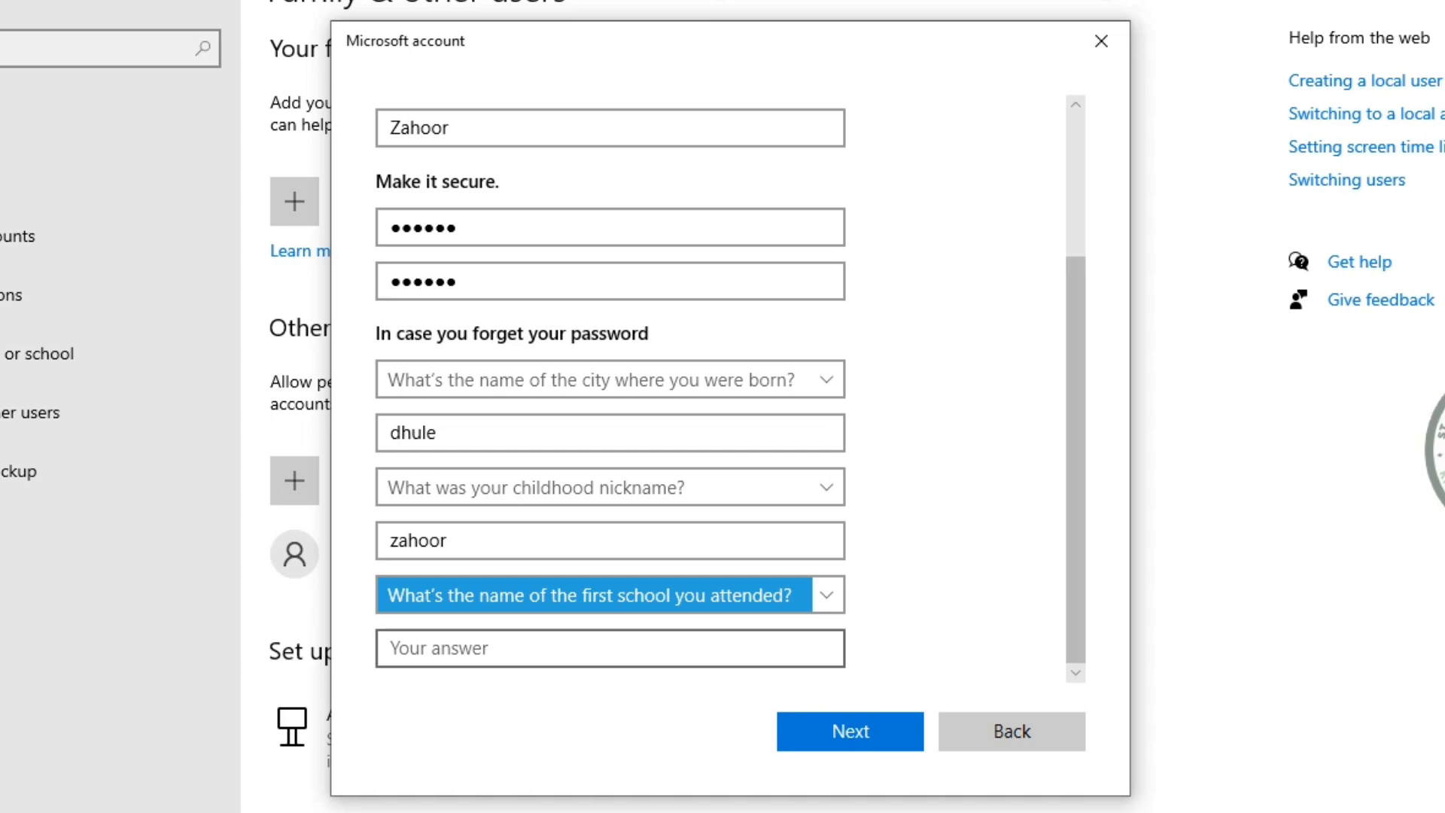
key("s")
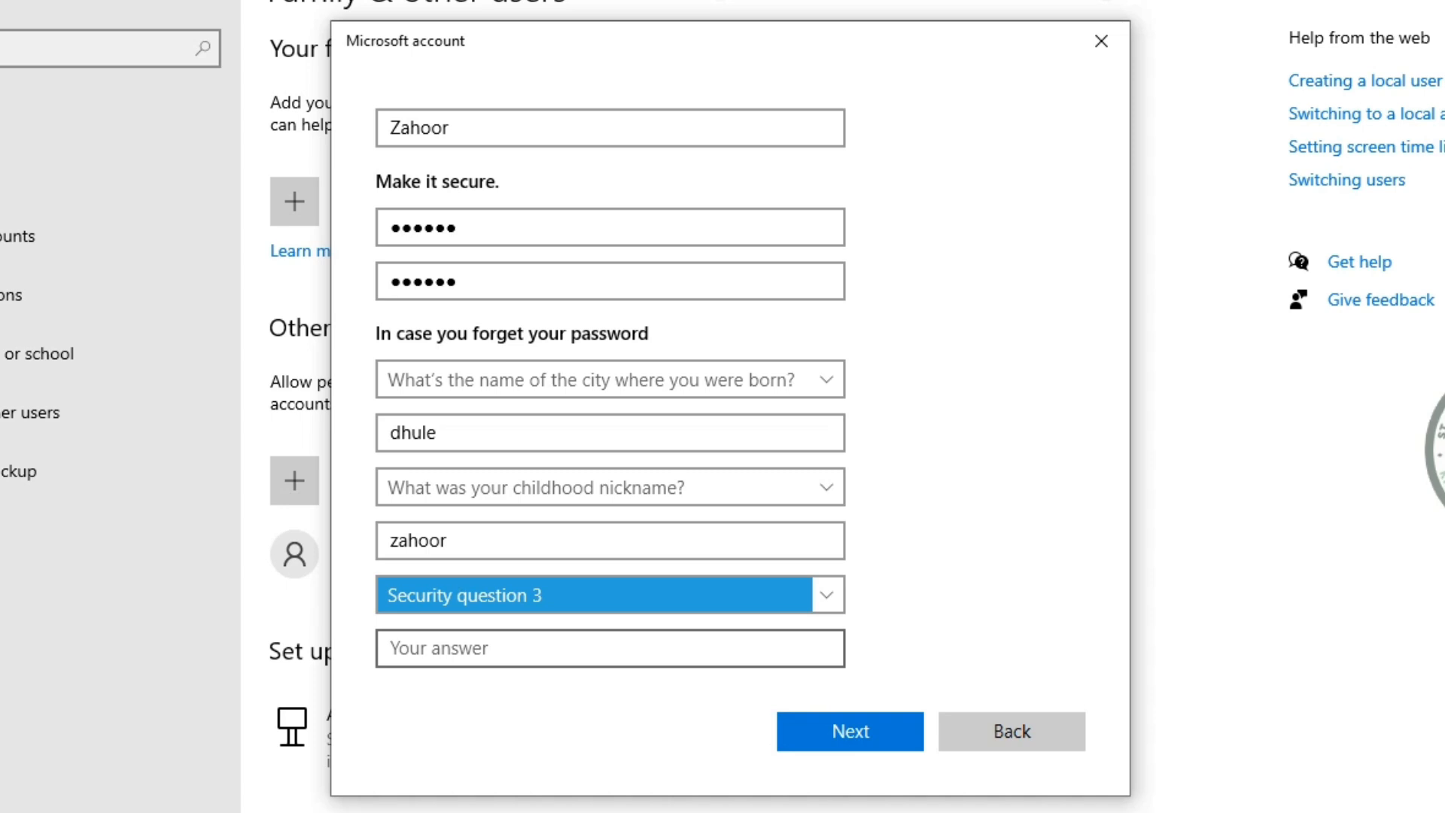
key("Tab")
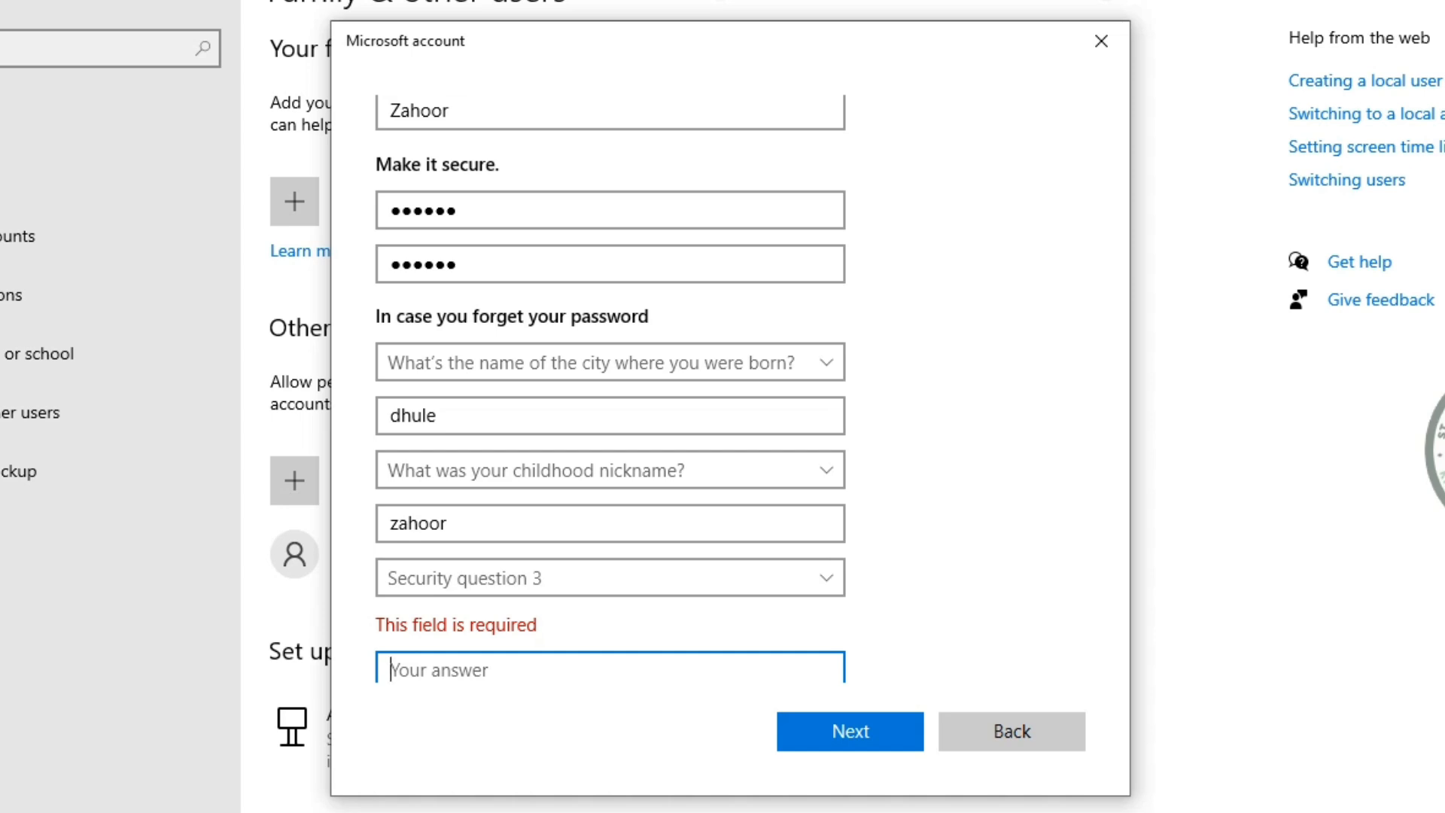
scroll(609, 527, "down", 1)
left_click(609, 556)
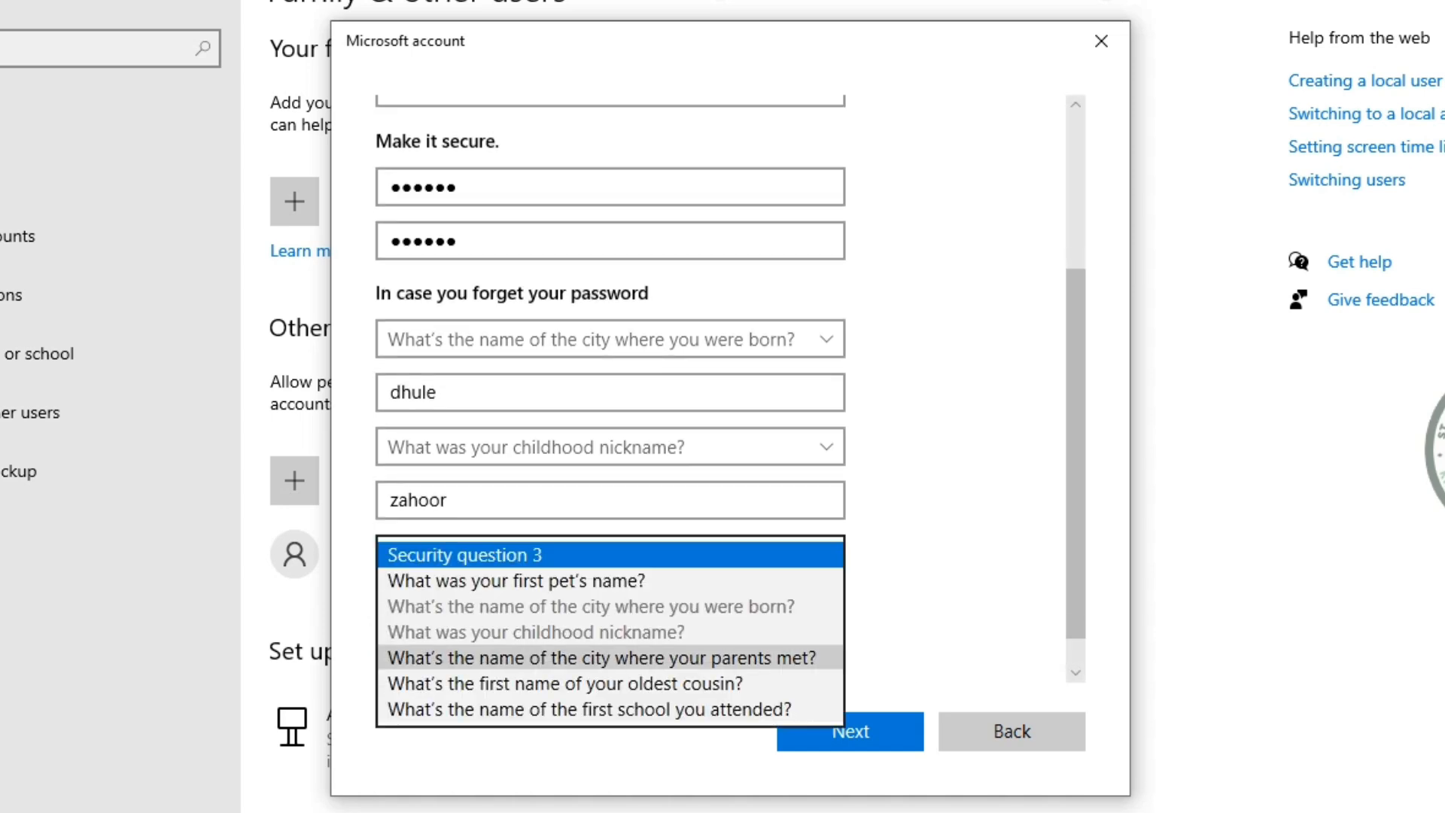
left_click(589, 709)
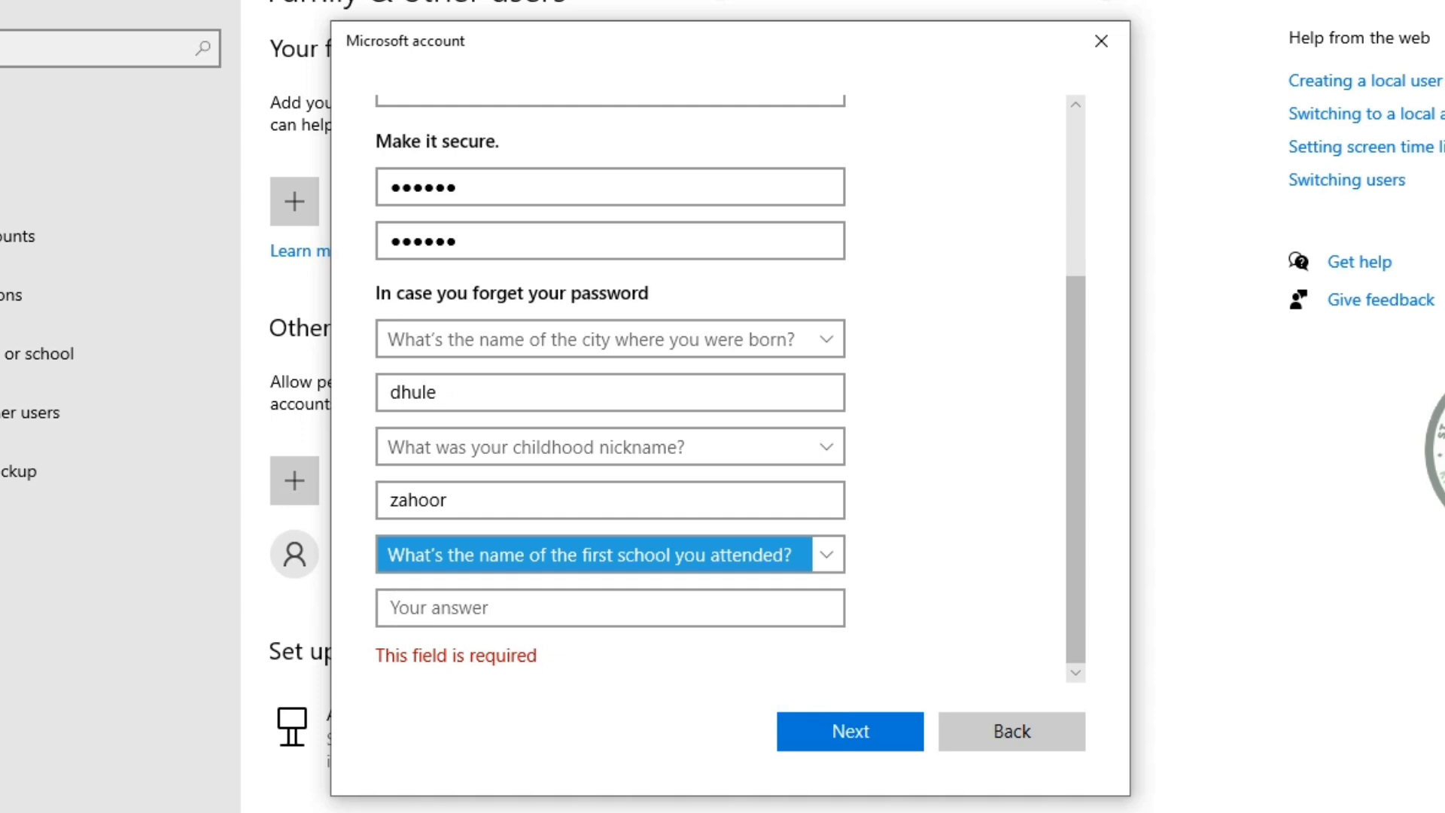
key("Tab")
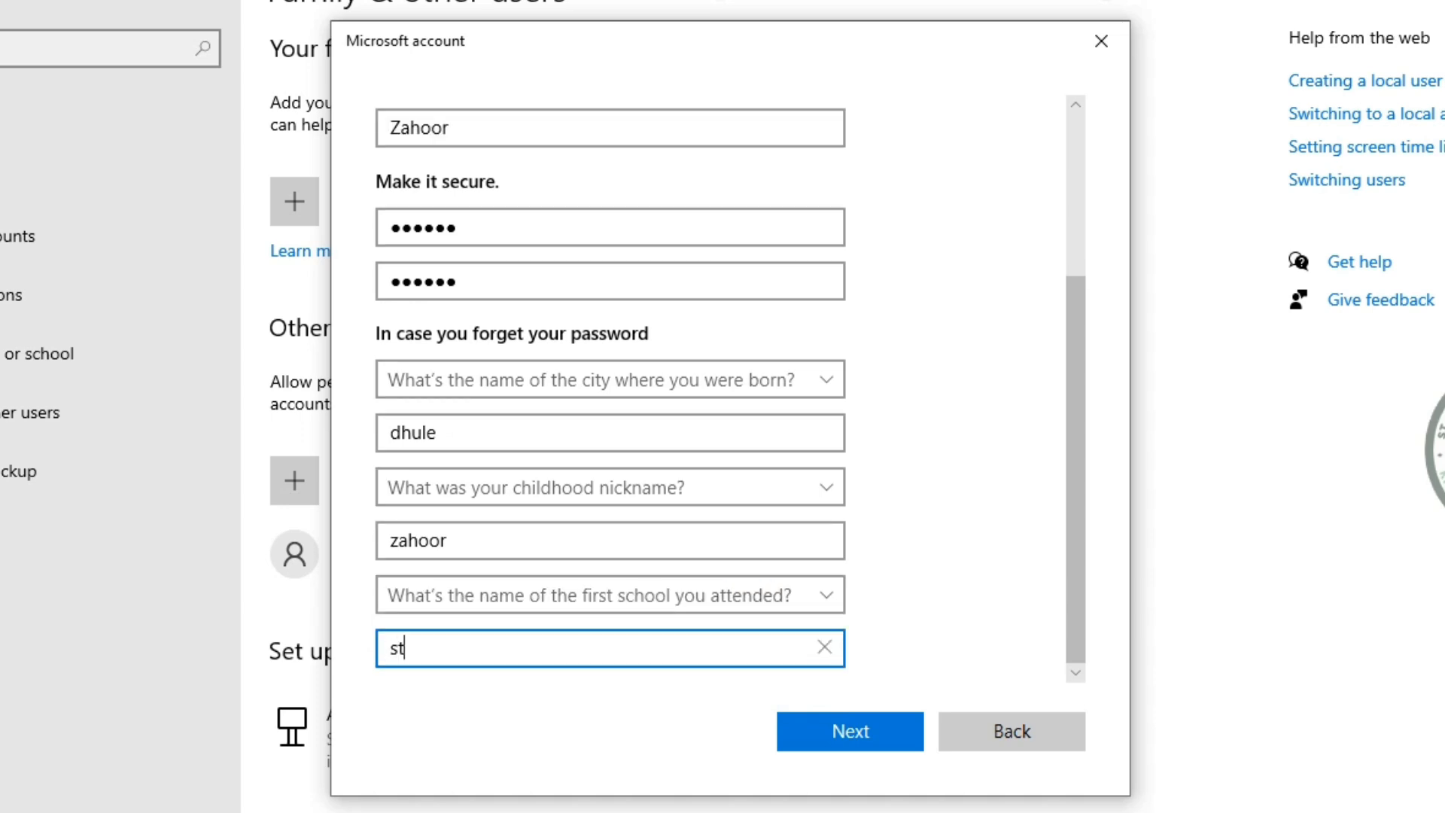
Submit the form, replacing the user name that matches the PC name, to create the account
key("Return")
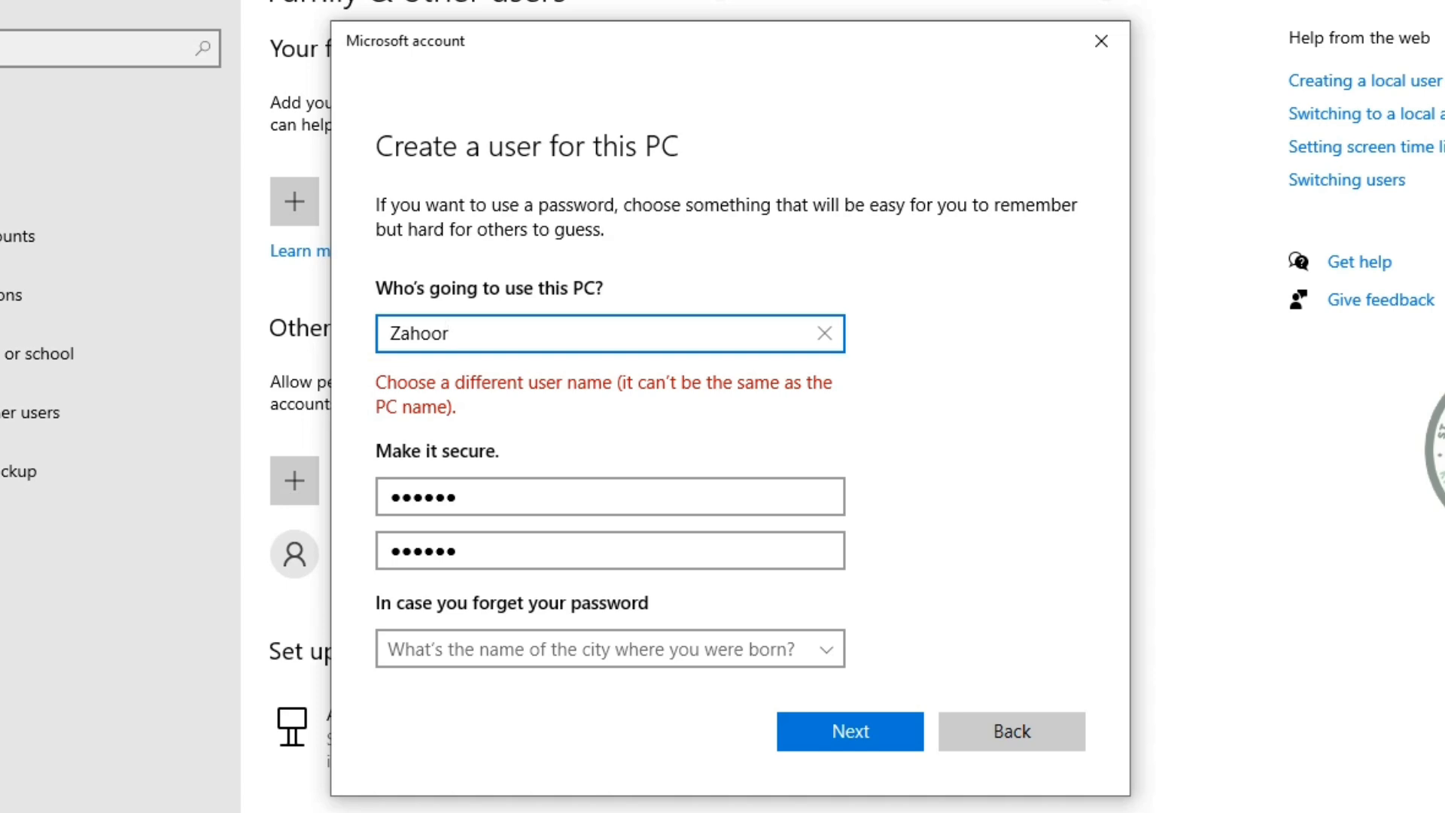
key("BackSpace")
key("BackSpace")
key("BackSpace")
key("BackSpace")
key("BackSpace")
key("BackSpace")
type("Rasheed")
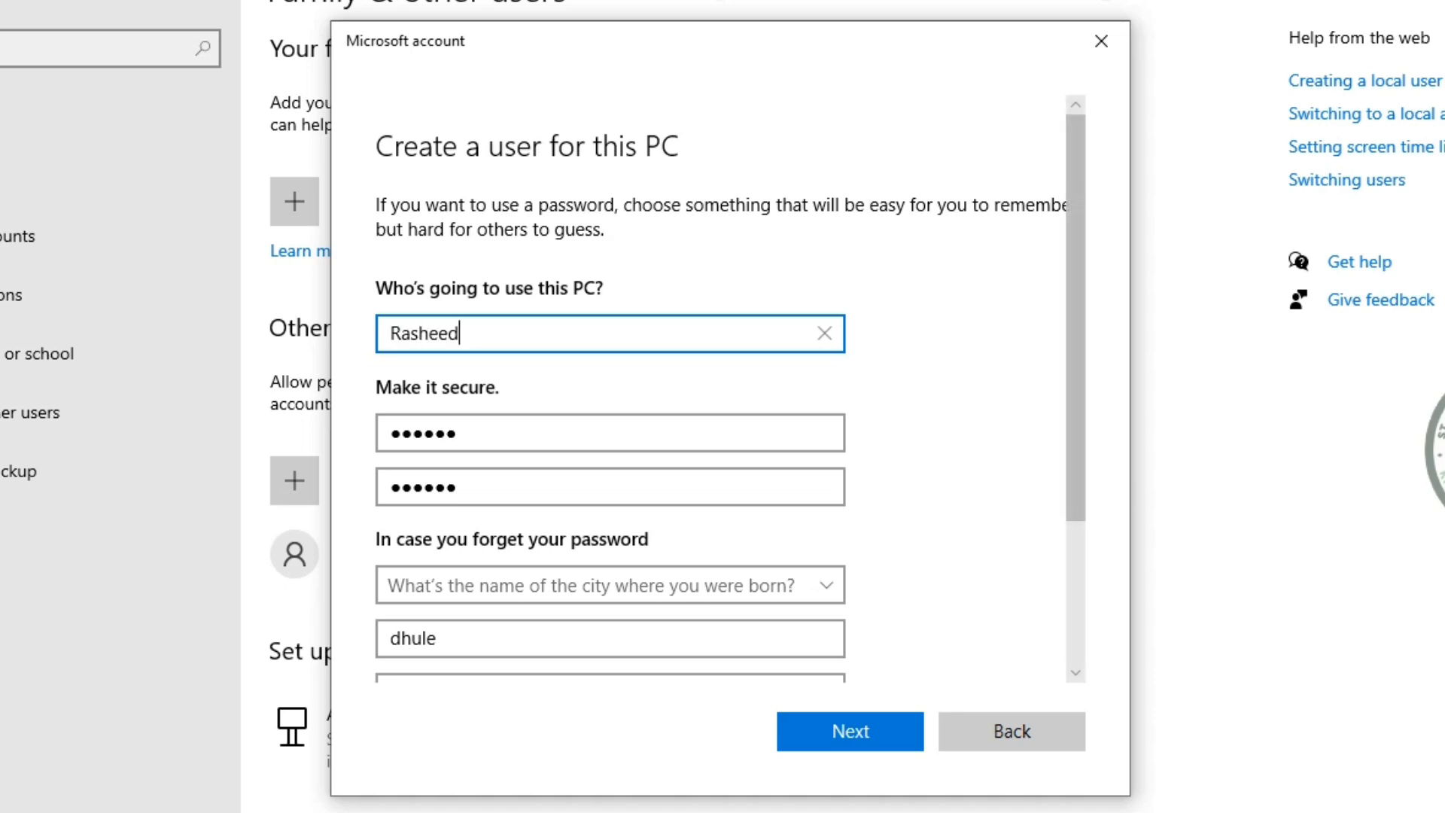
key("Return")
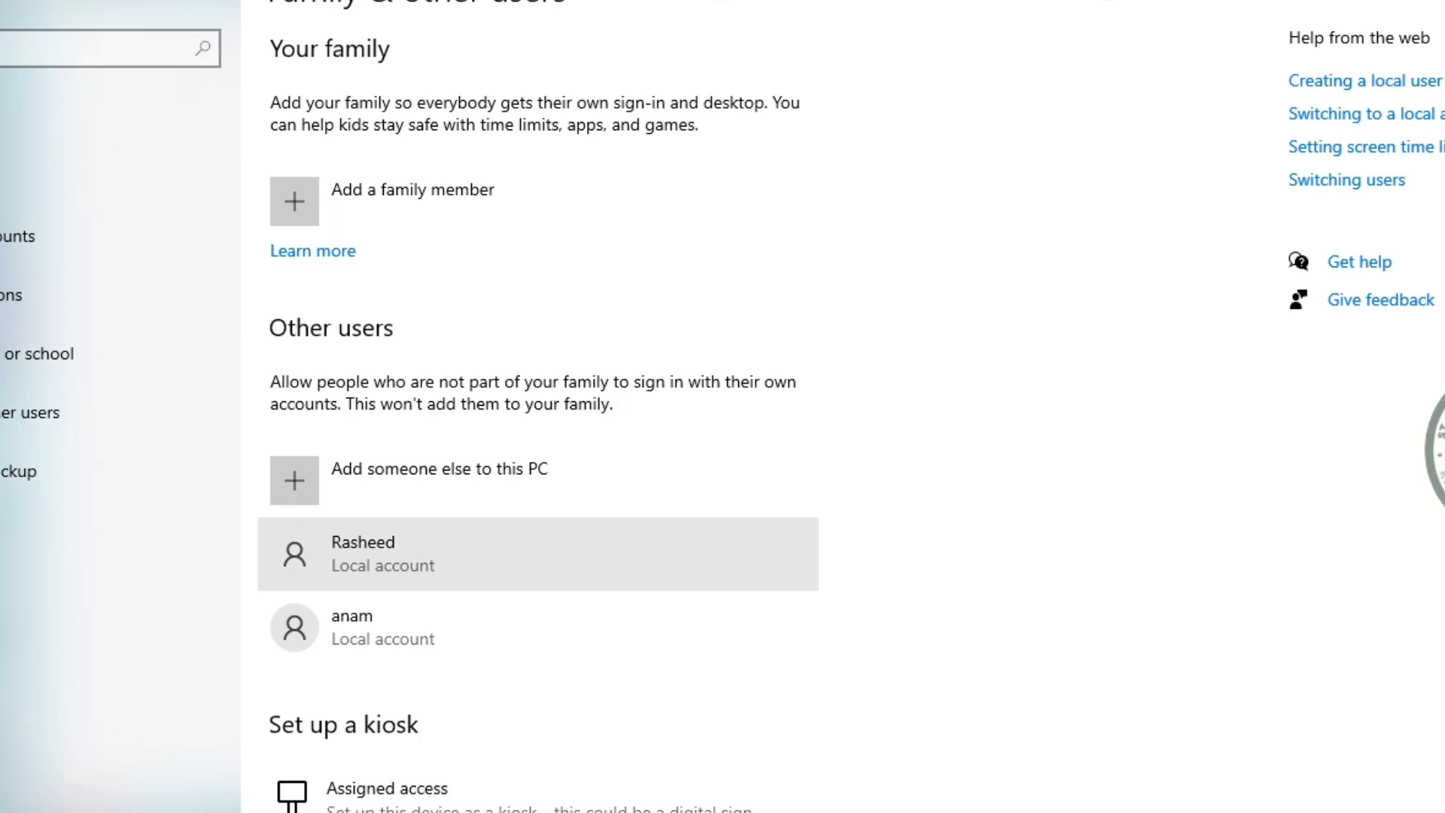
Set the new user's account type to Standard User and confirm with OK
left_click(538, 555)
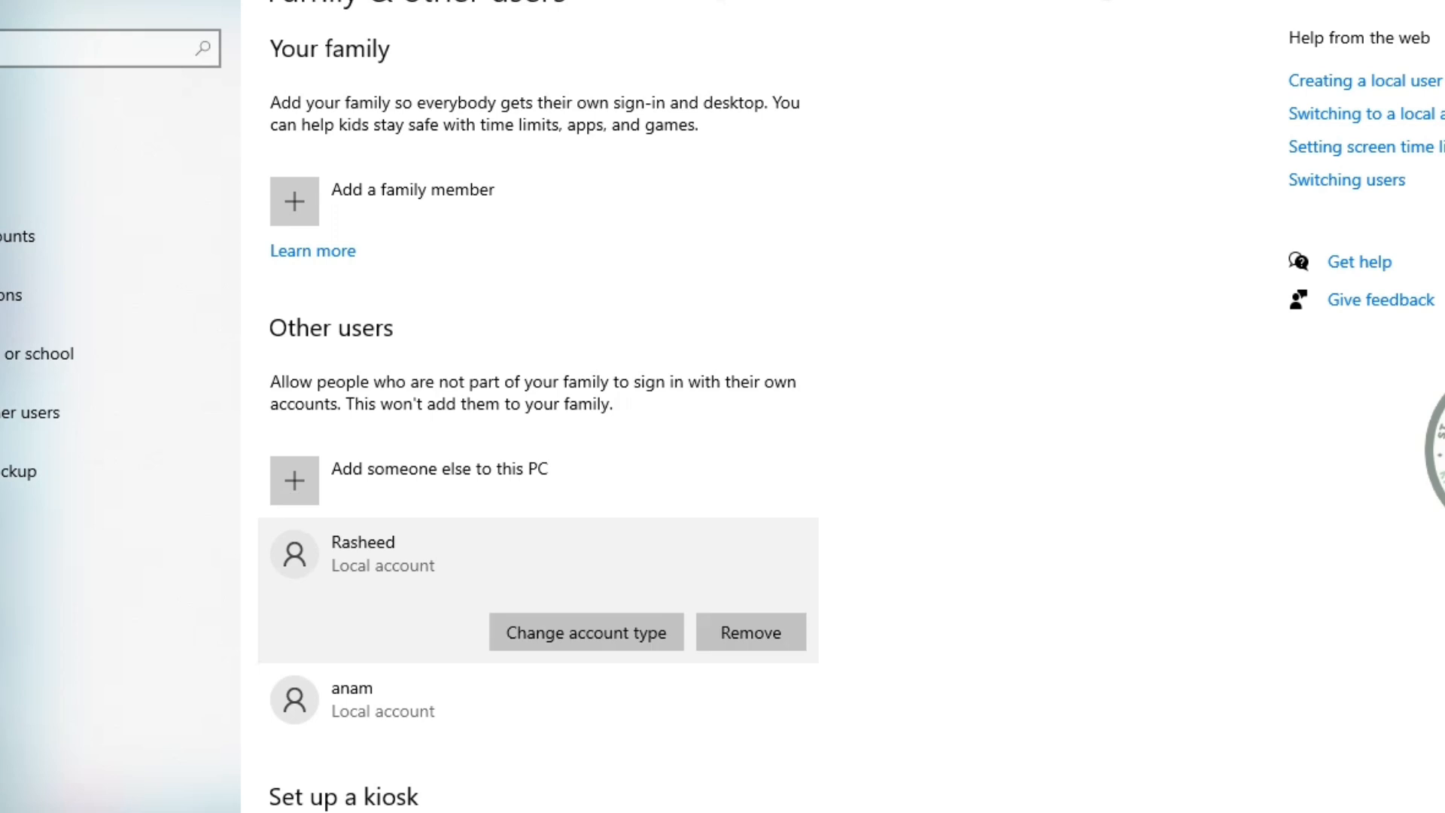
left_click(587, 632)
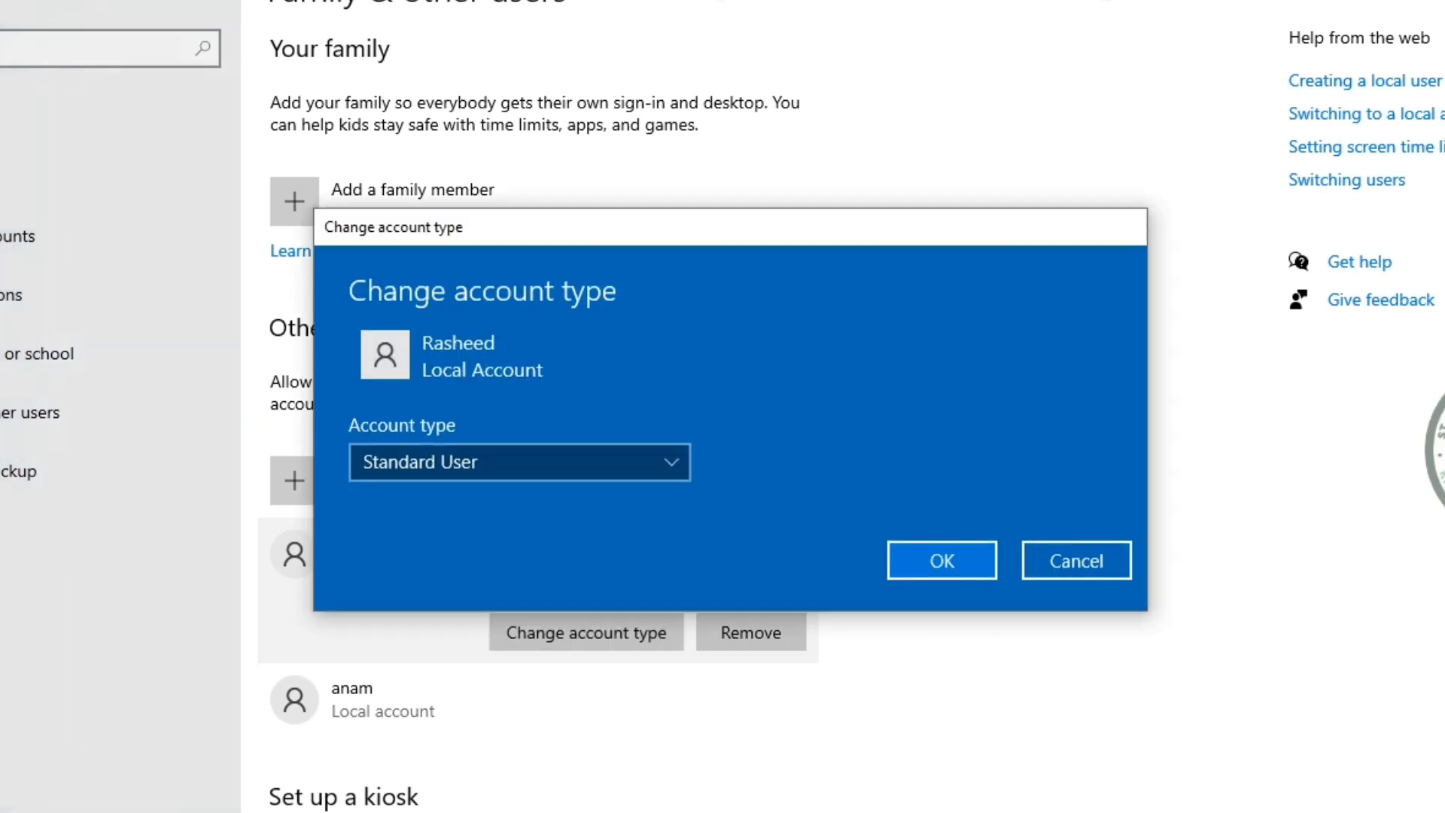
left_click(519, 462)
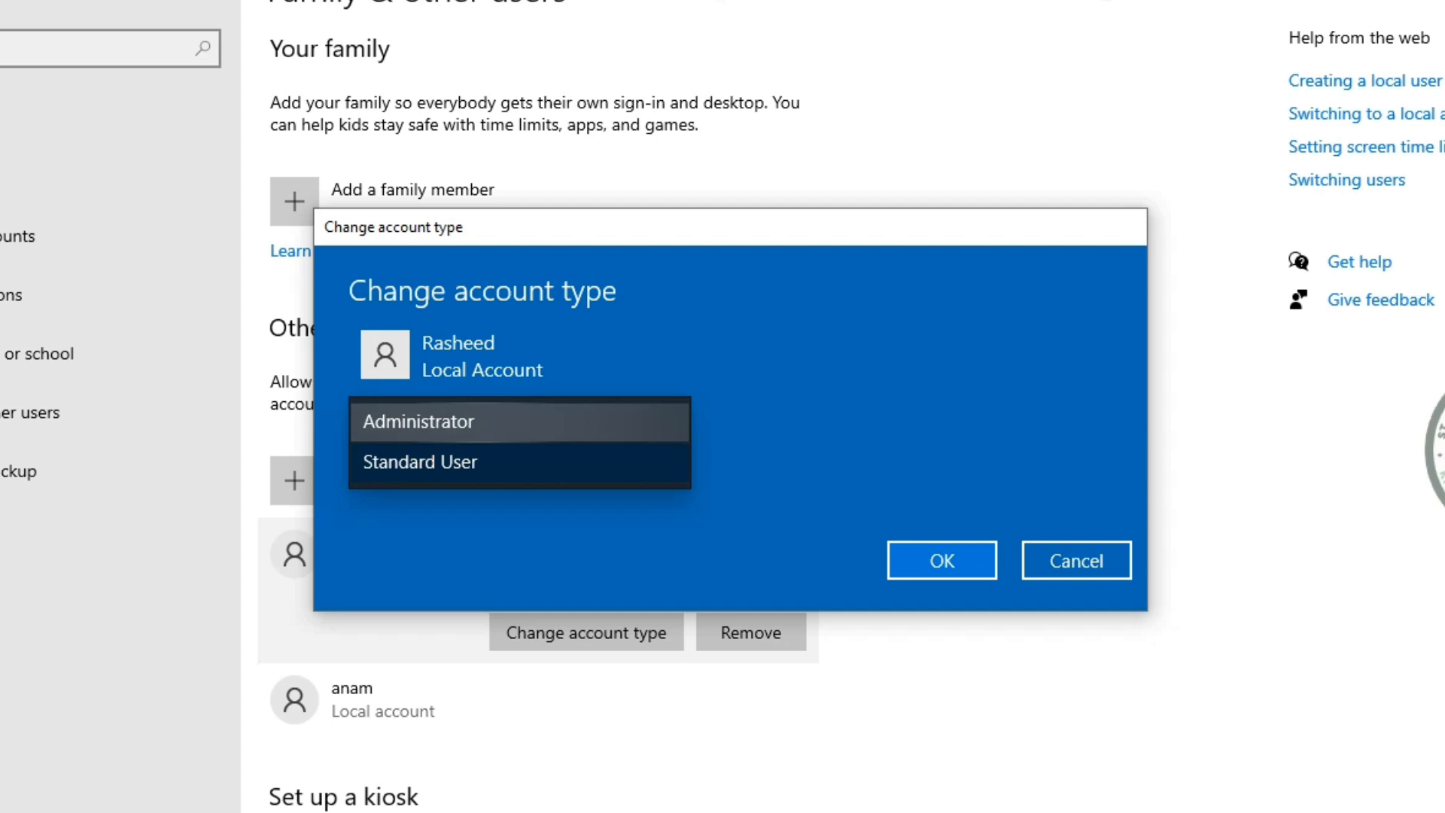
left_click(420, 462)
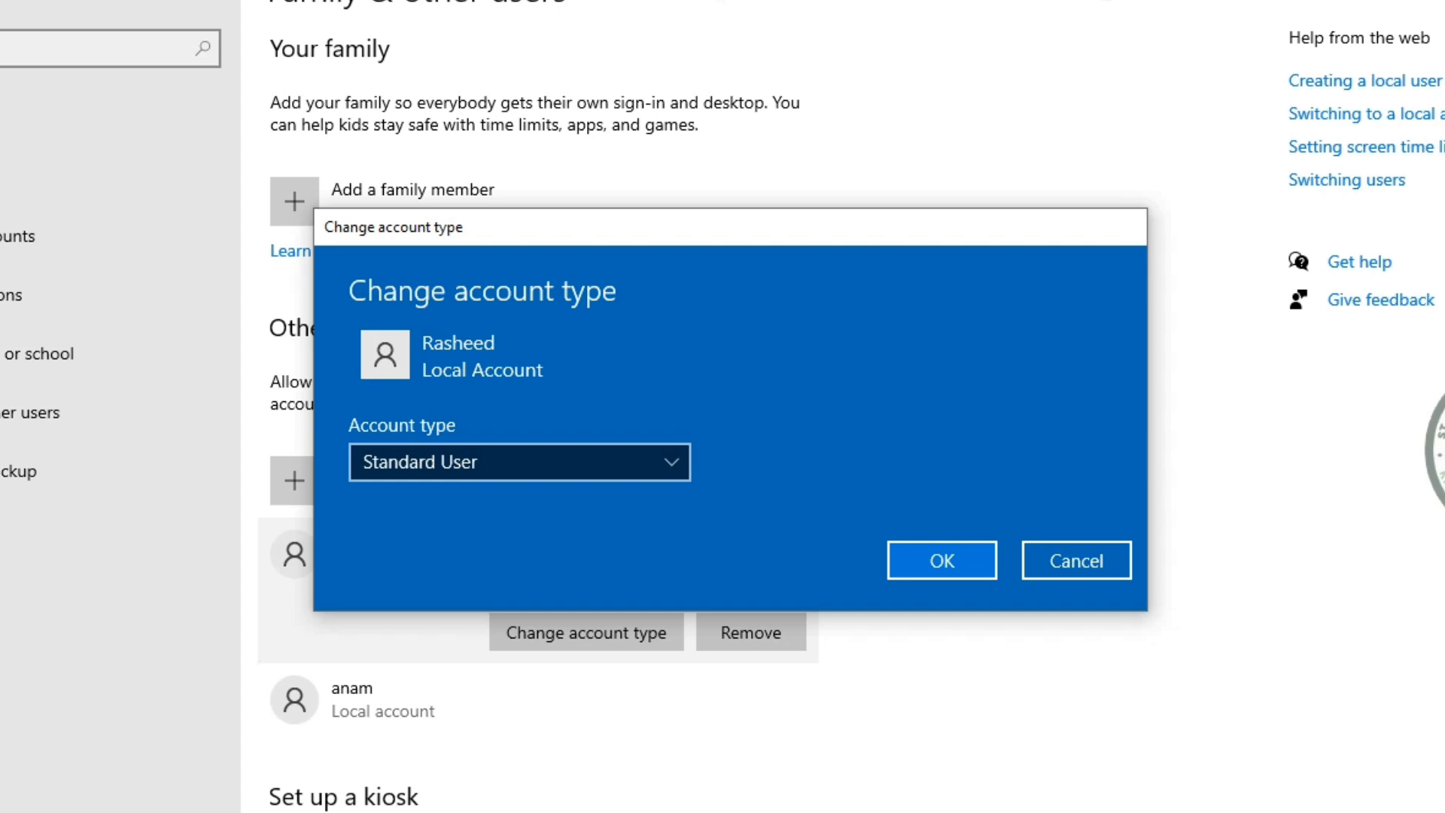
left_click(942, 560)
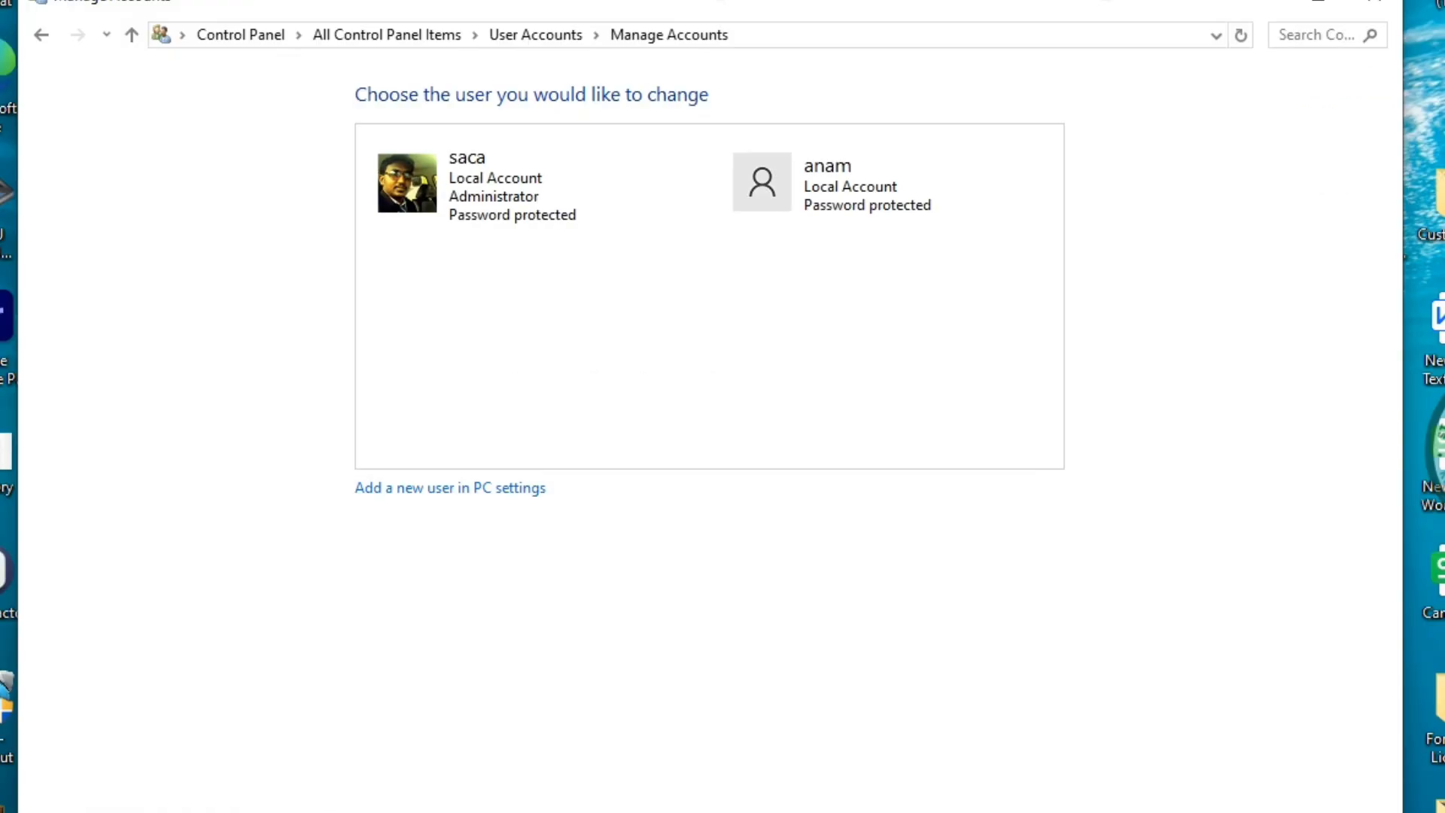
Return to the Manage Accounts list and open the Administrator account's Change an Account page
left_click(535, 35)
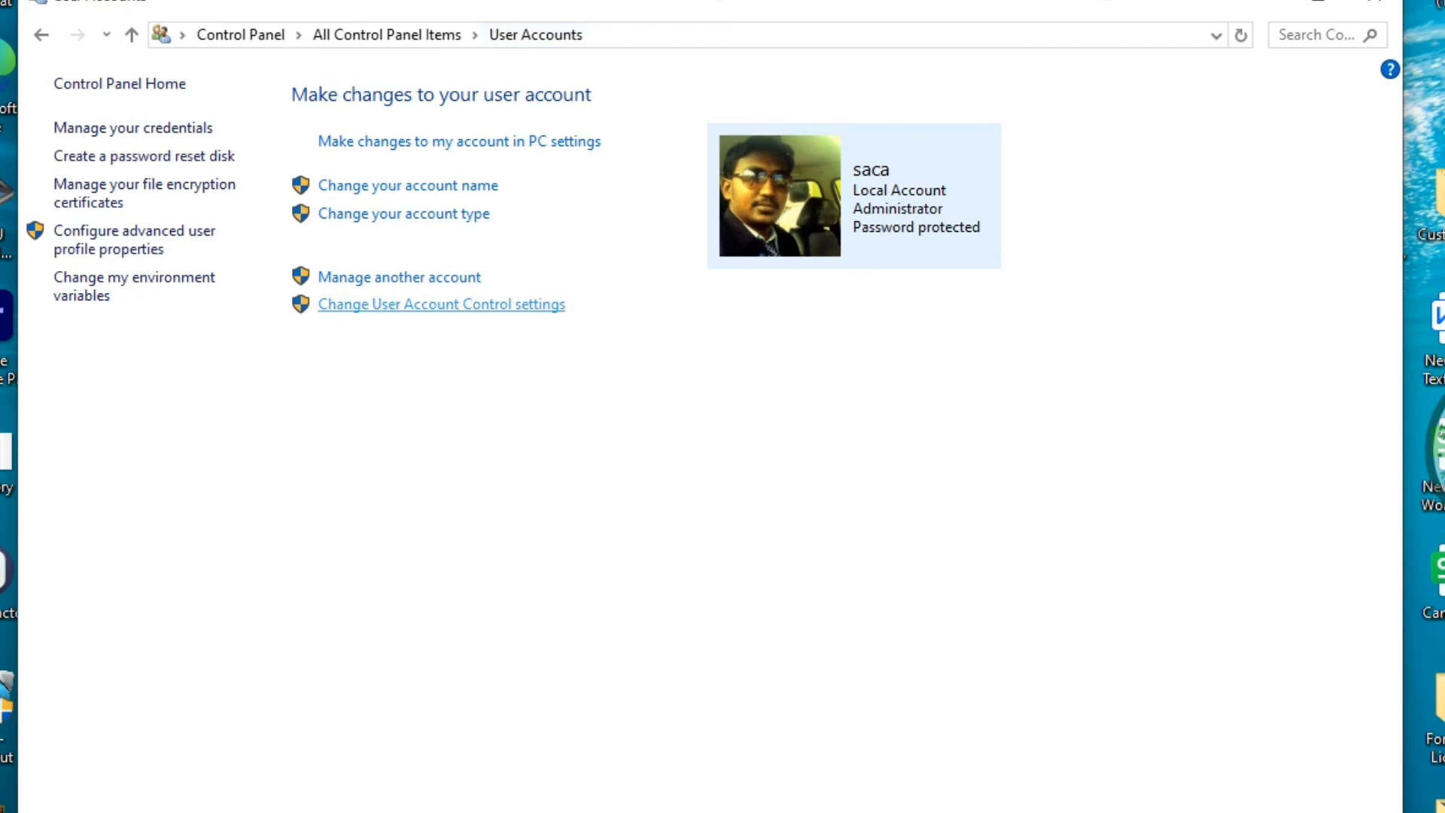
left_click(399, 277)
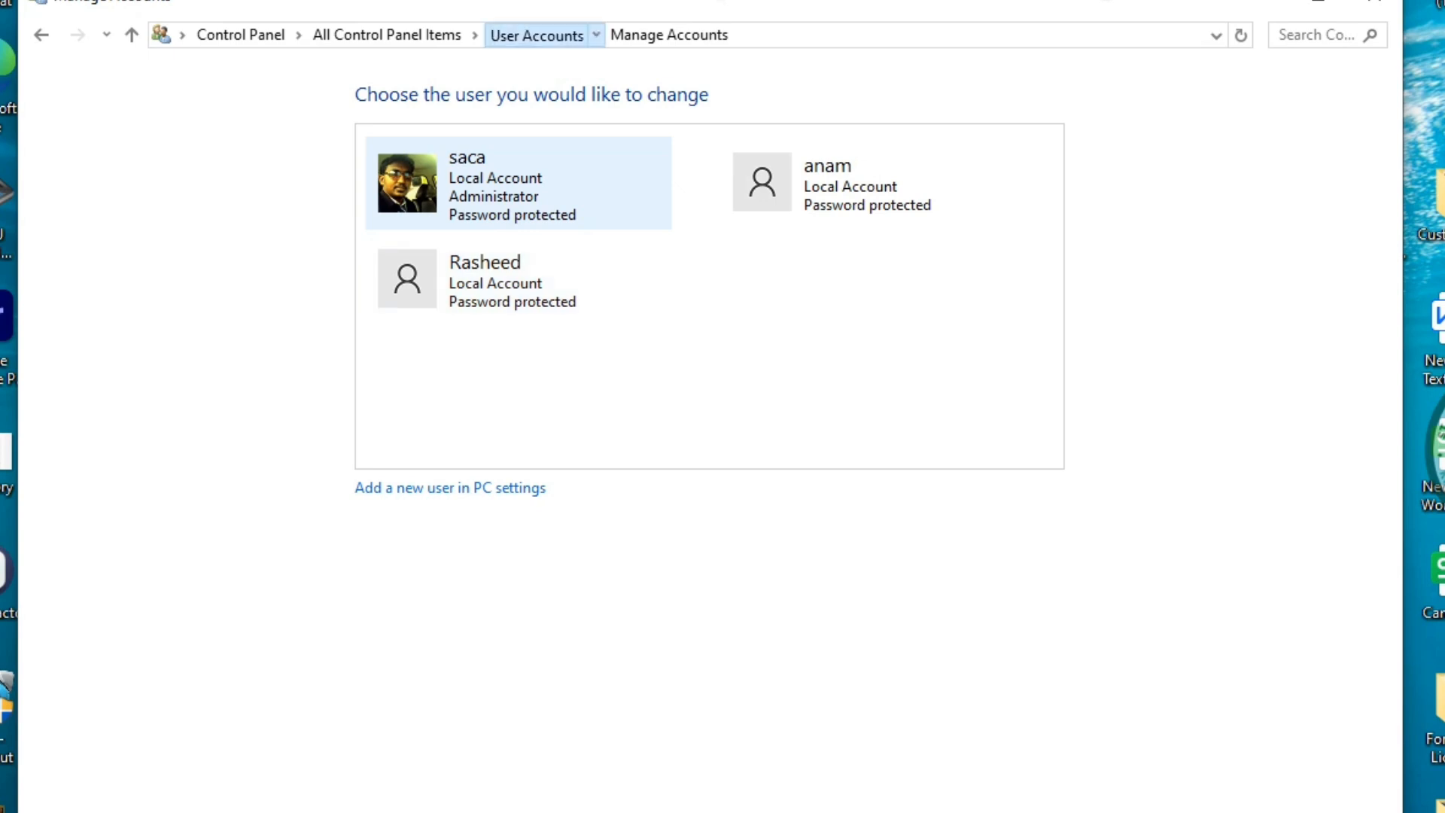
left_click(535, 35)
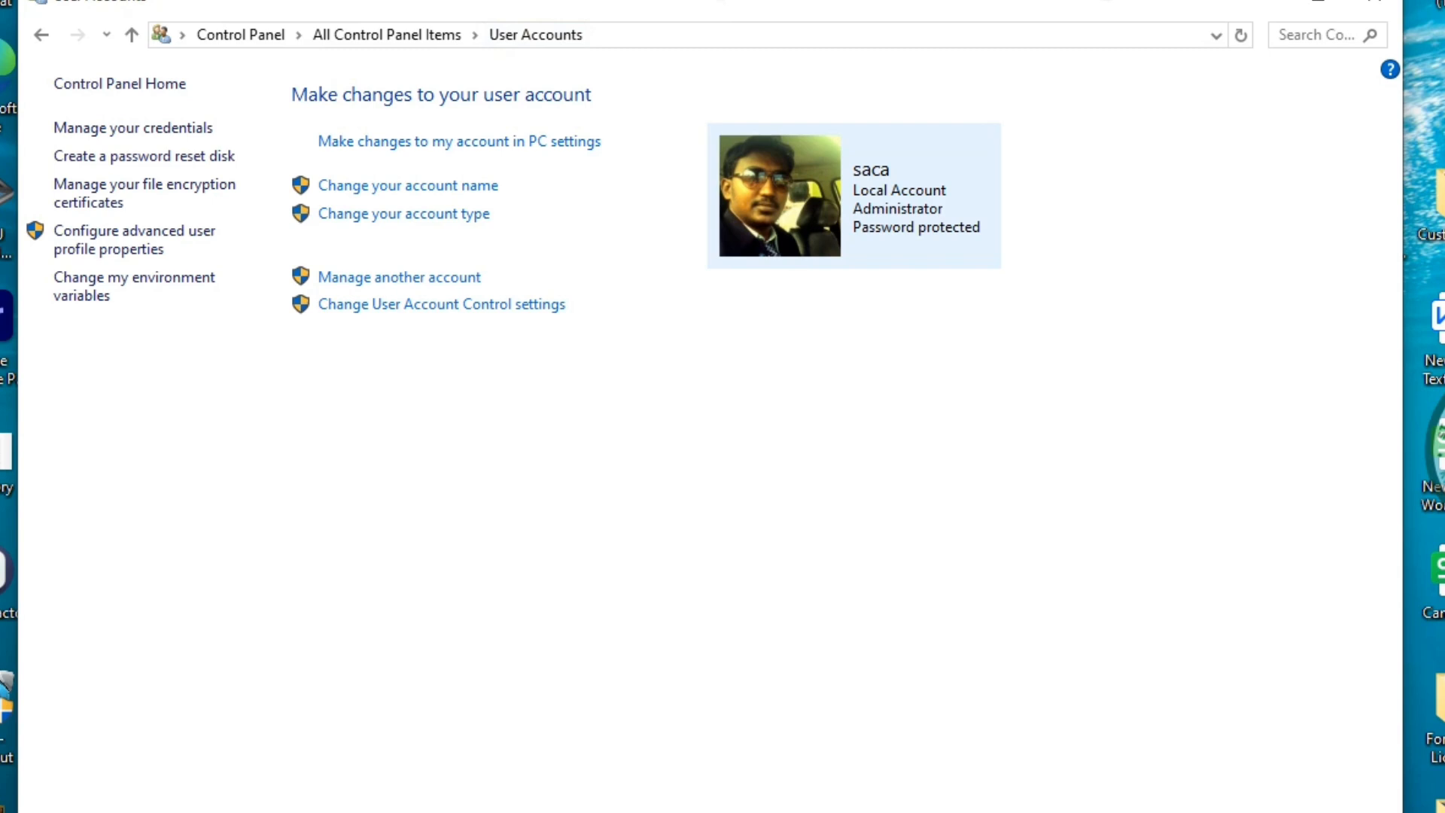
left_click(399, 277)
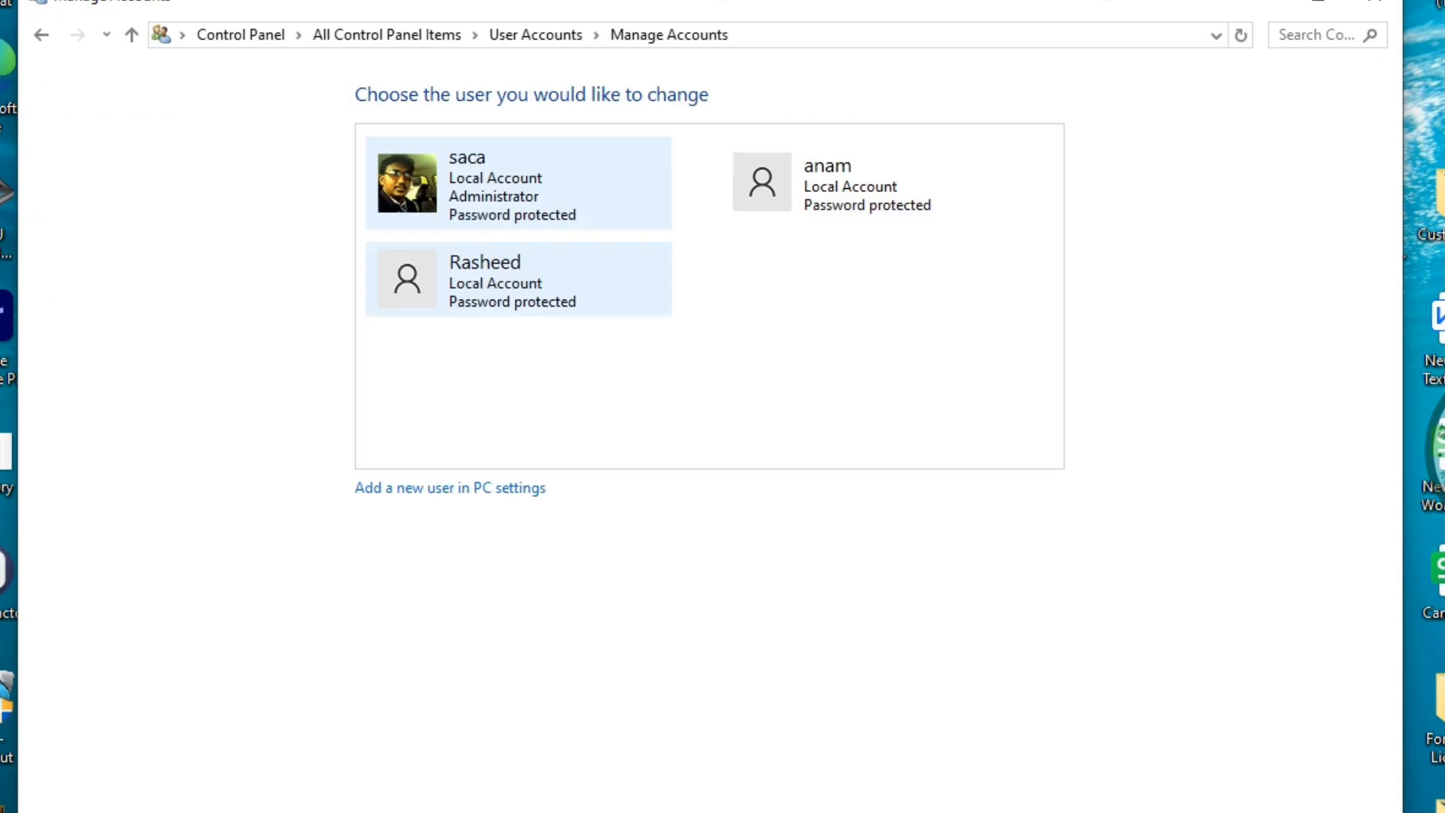
left_click(482, 186)
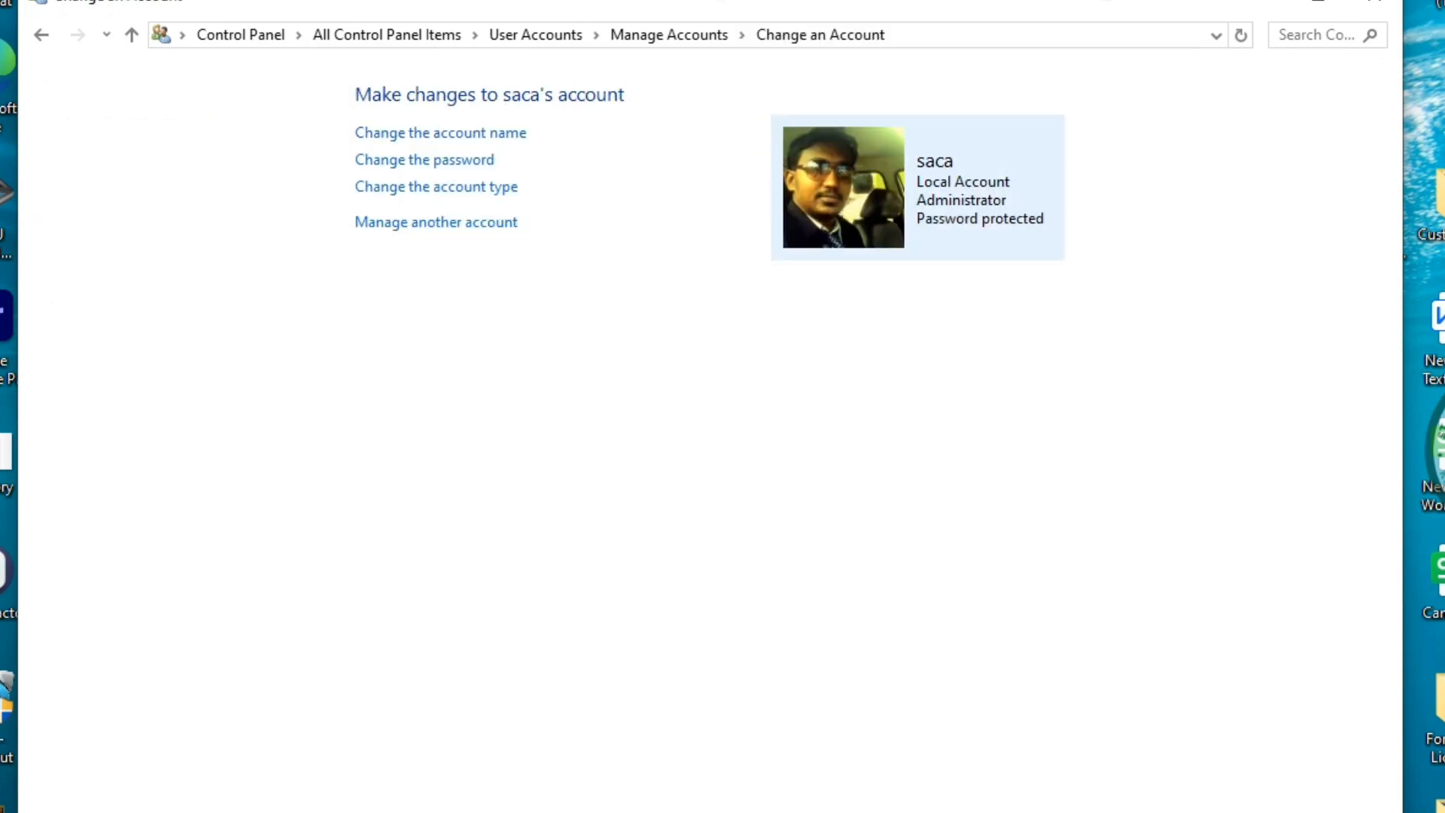
View the Administrator's Change the password form, moving through its fields
left_click(424, 160)
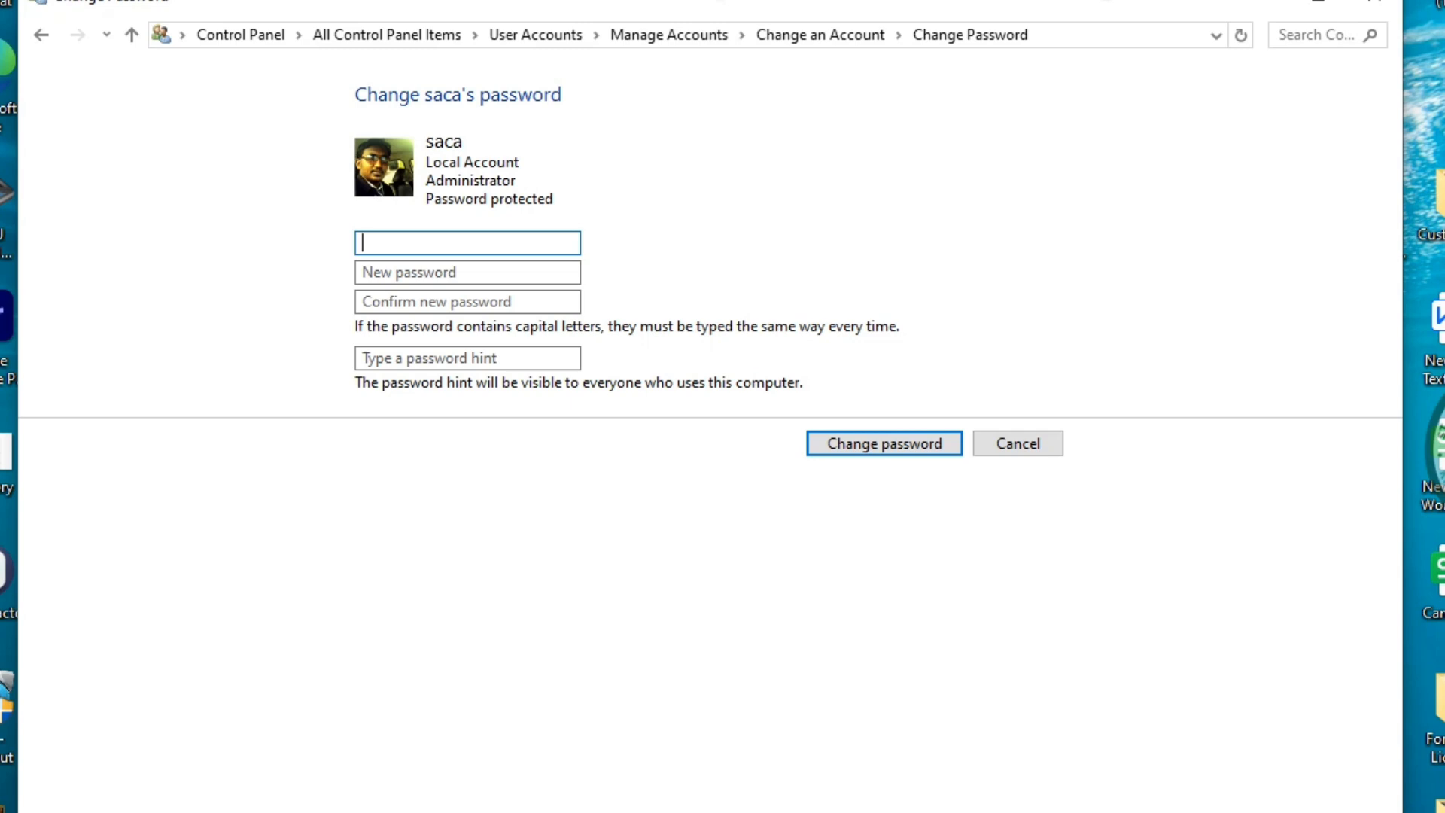
key("Tab")
key("Tab")
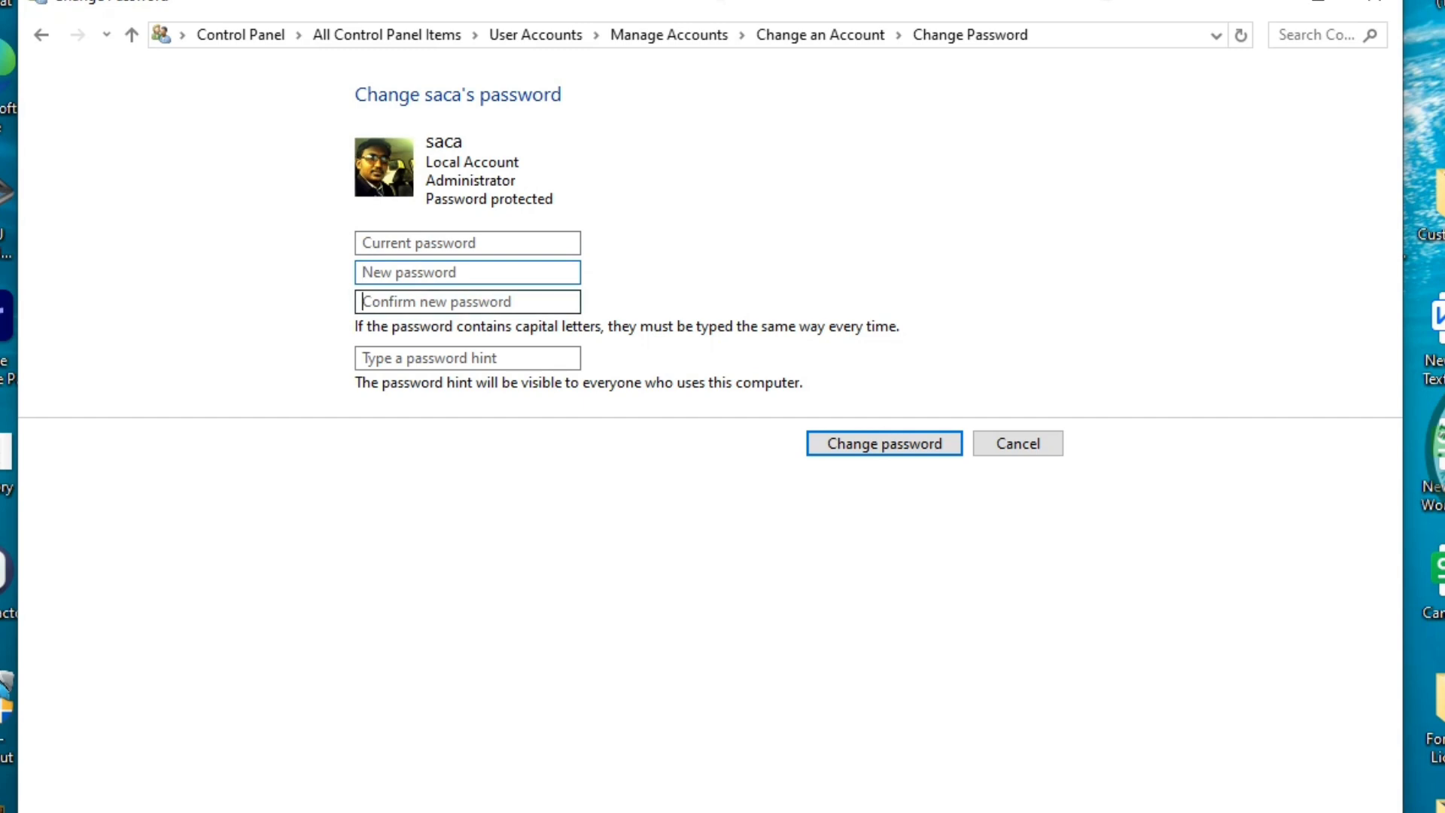
key("Tab")
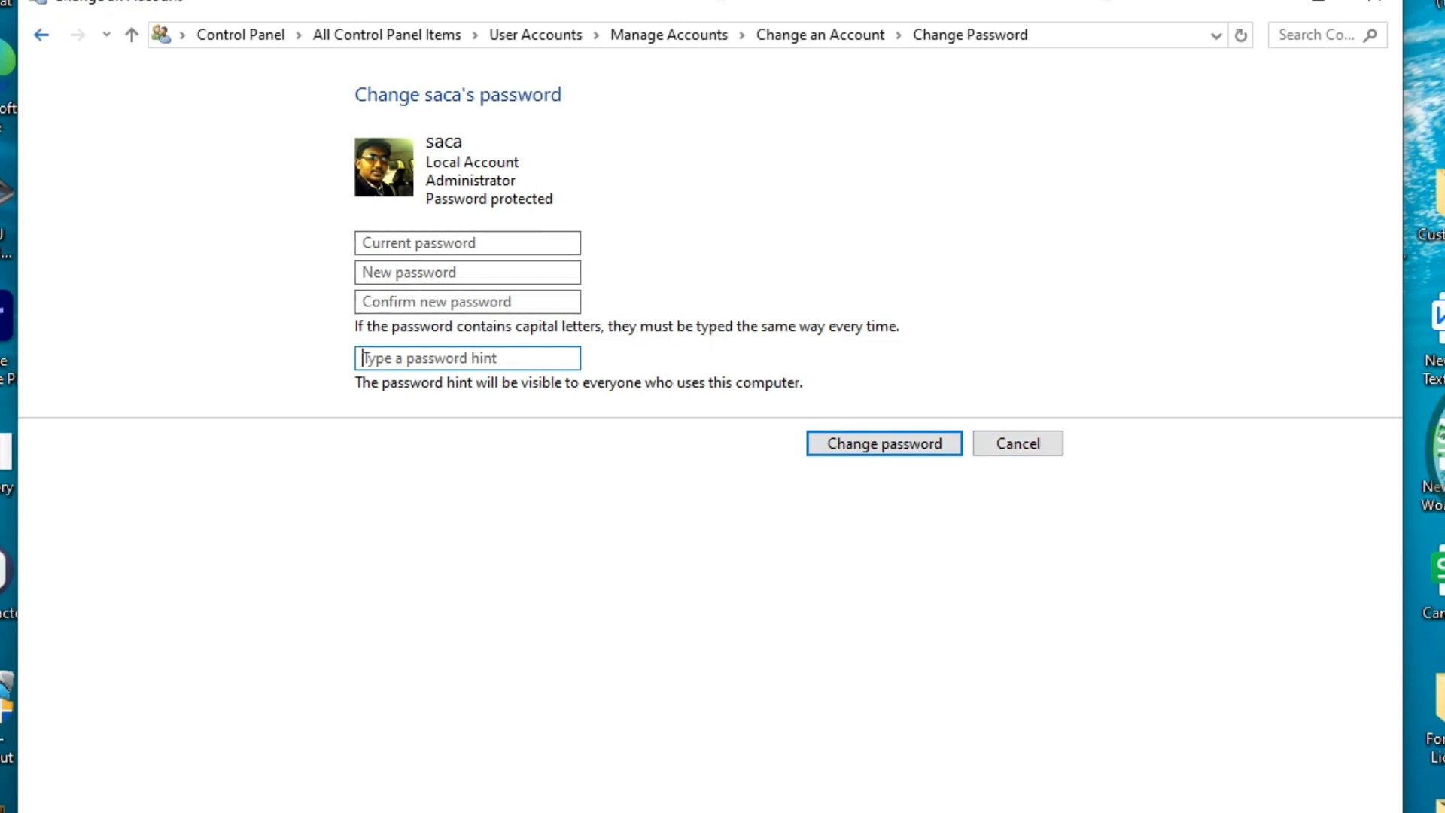
Back out to Manage Accounts and open the new local account's Change an Account page
left_click(41, 35)
left_click(41, 34)
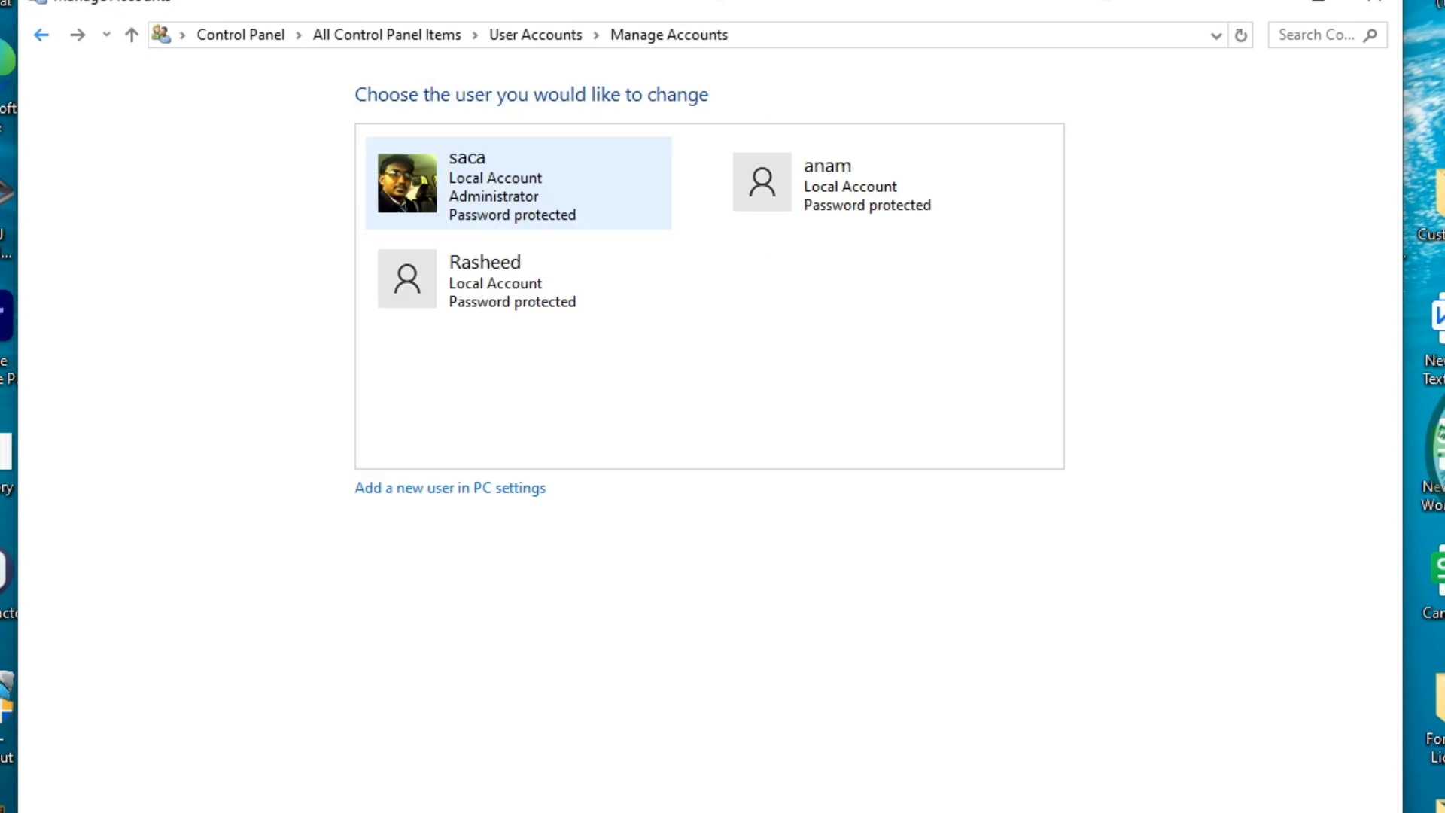
left_click(535, 34)
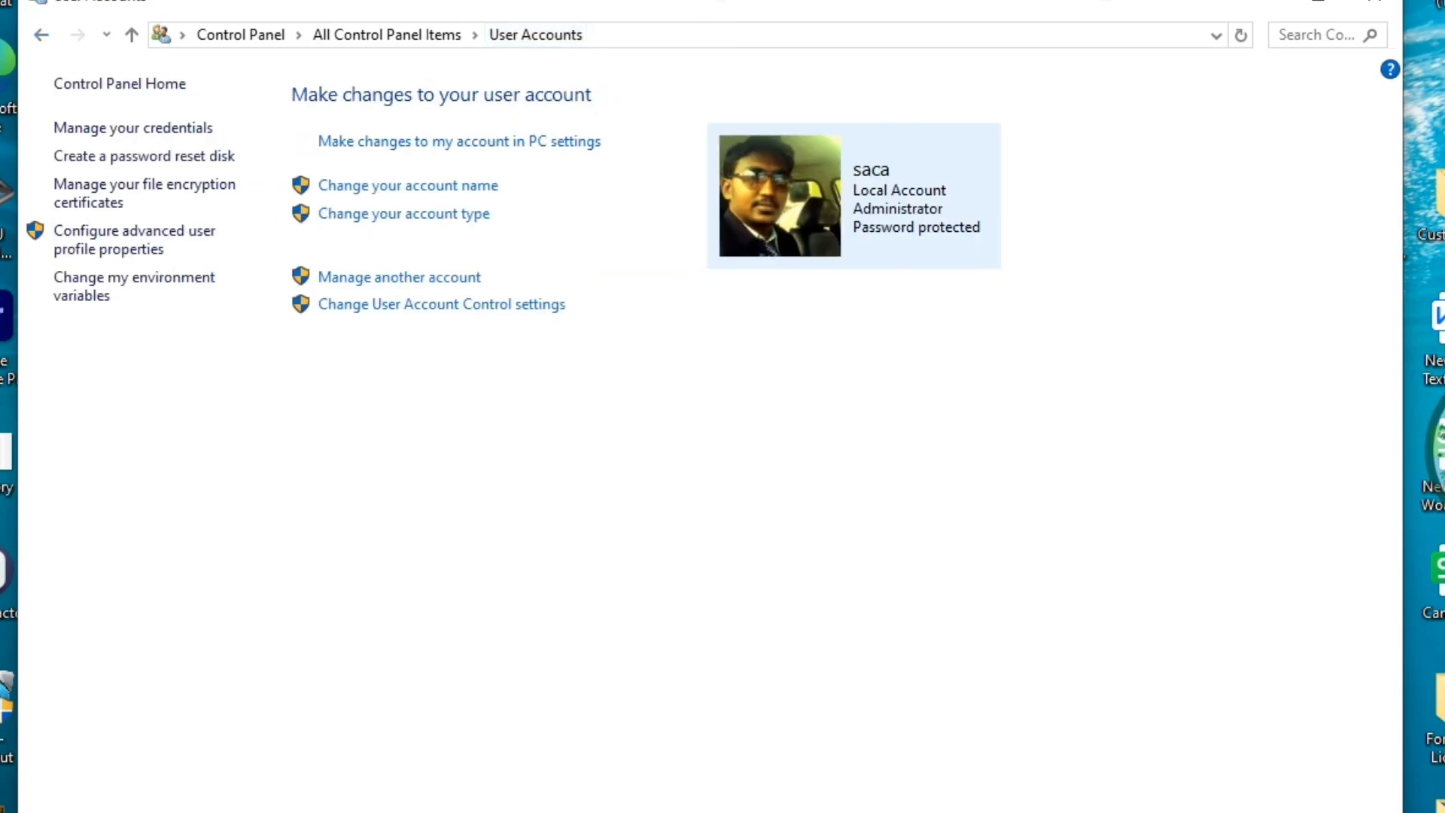
left_click(399, 277)
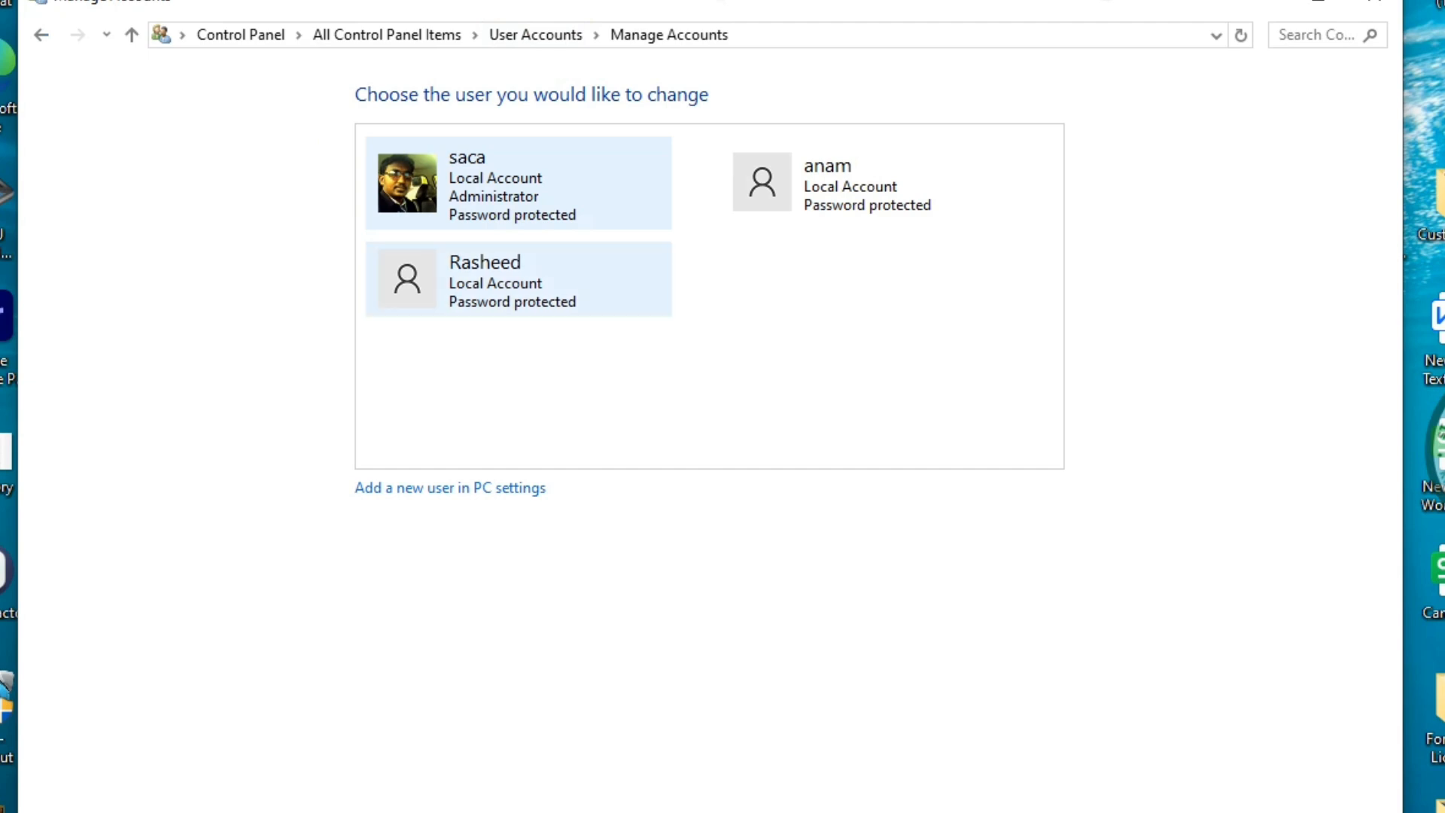
left_click(485, 279)
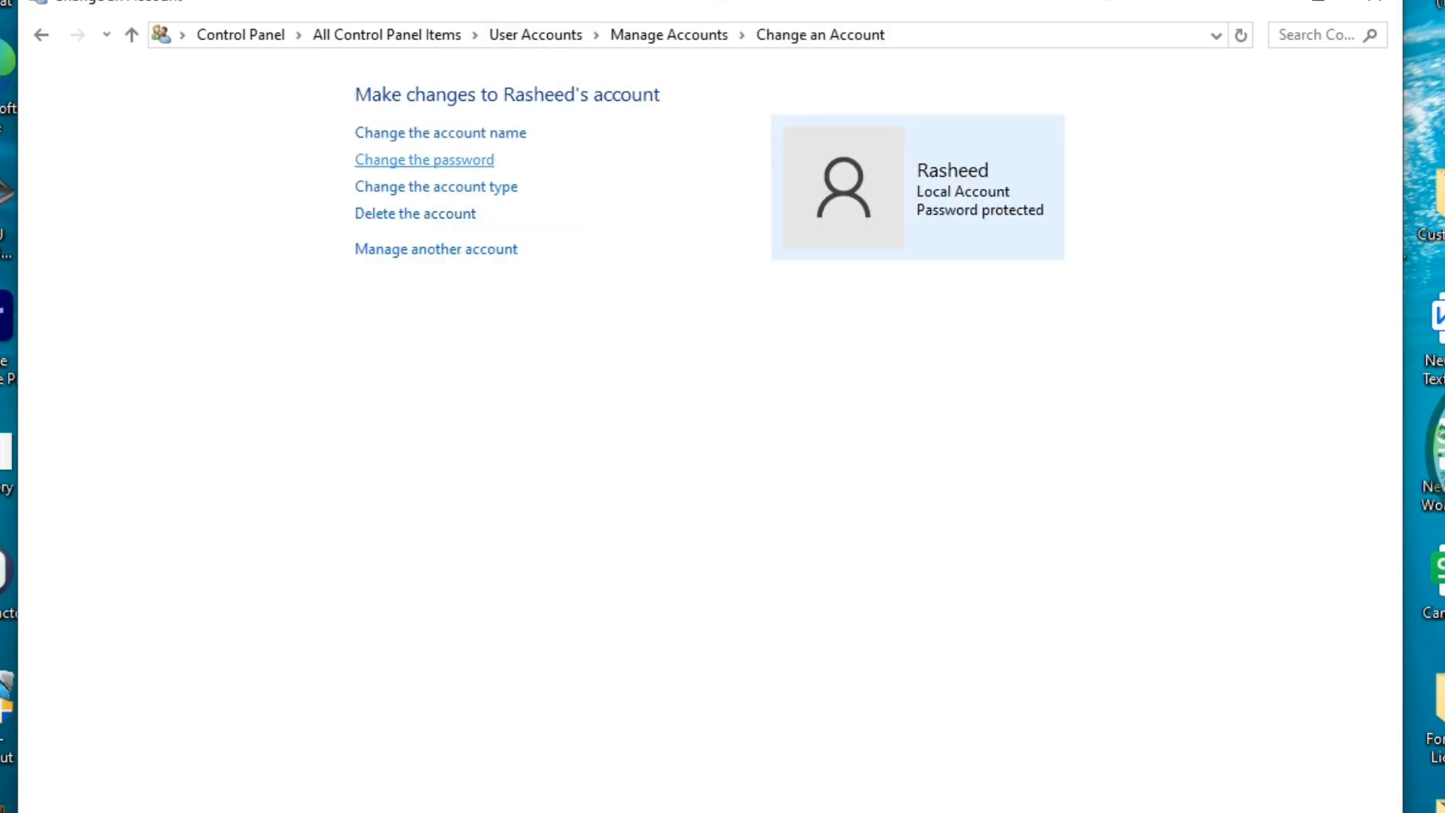
View the new account's password form unchanged, then open the Administrator account's options
left_click(424, 160)
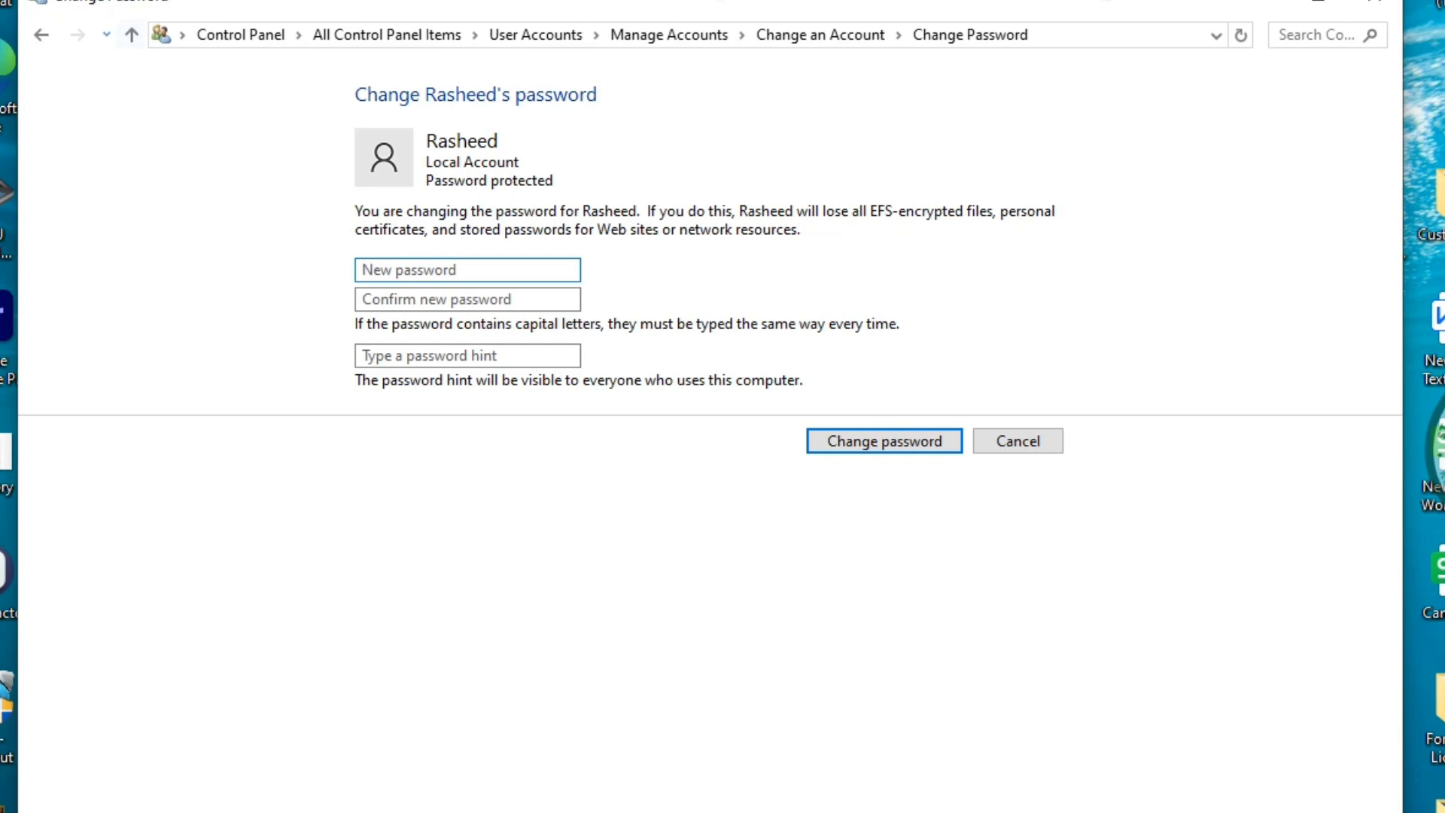
left_click(41, 35)
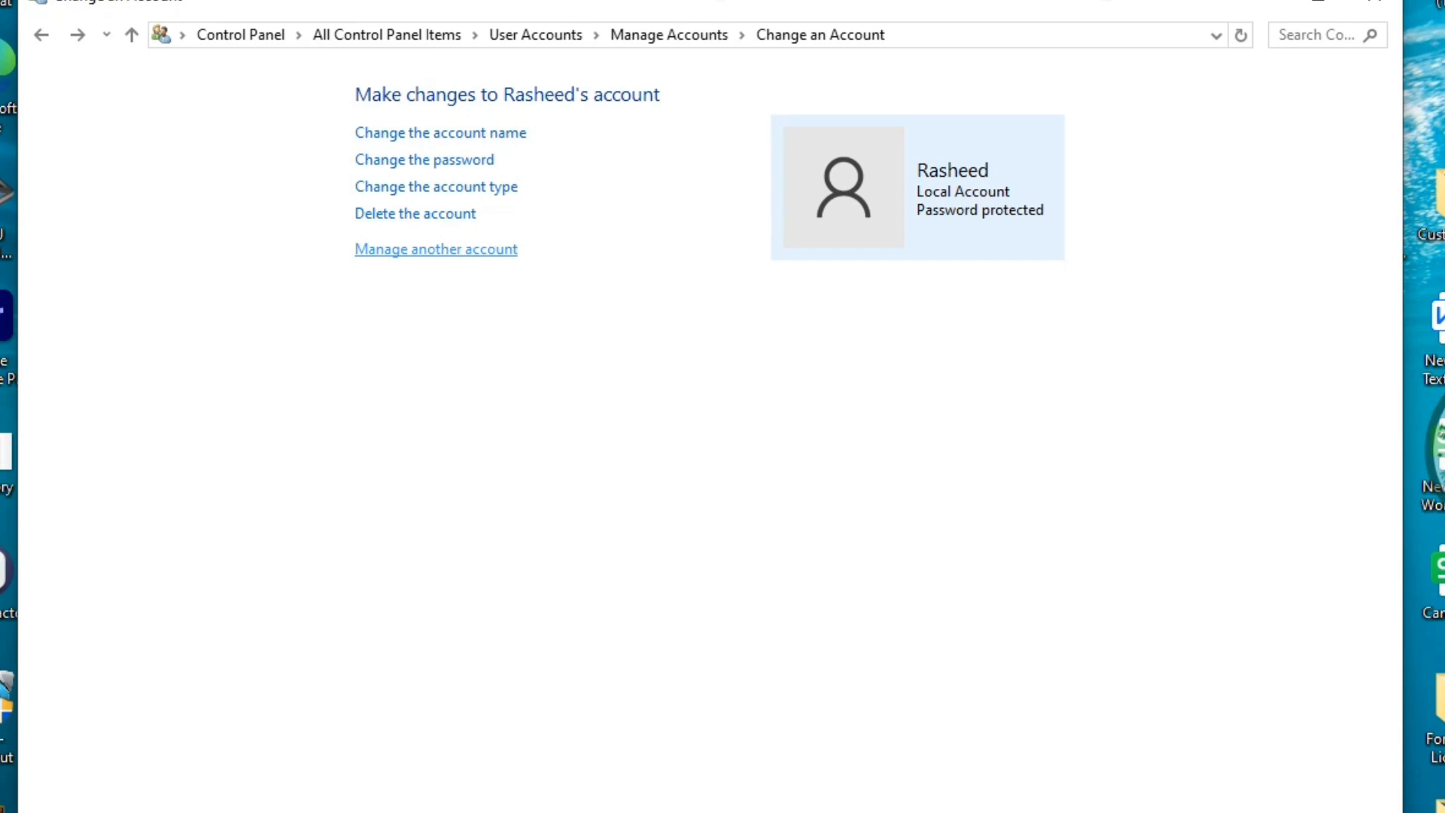
left_click(436, 249)
left_click(518, 183)
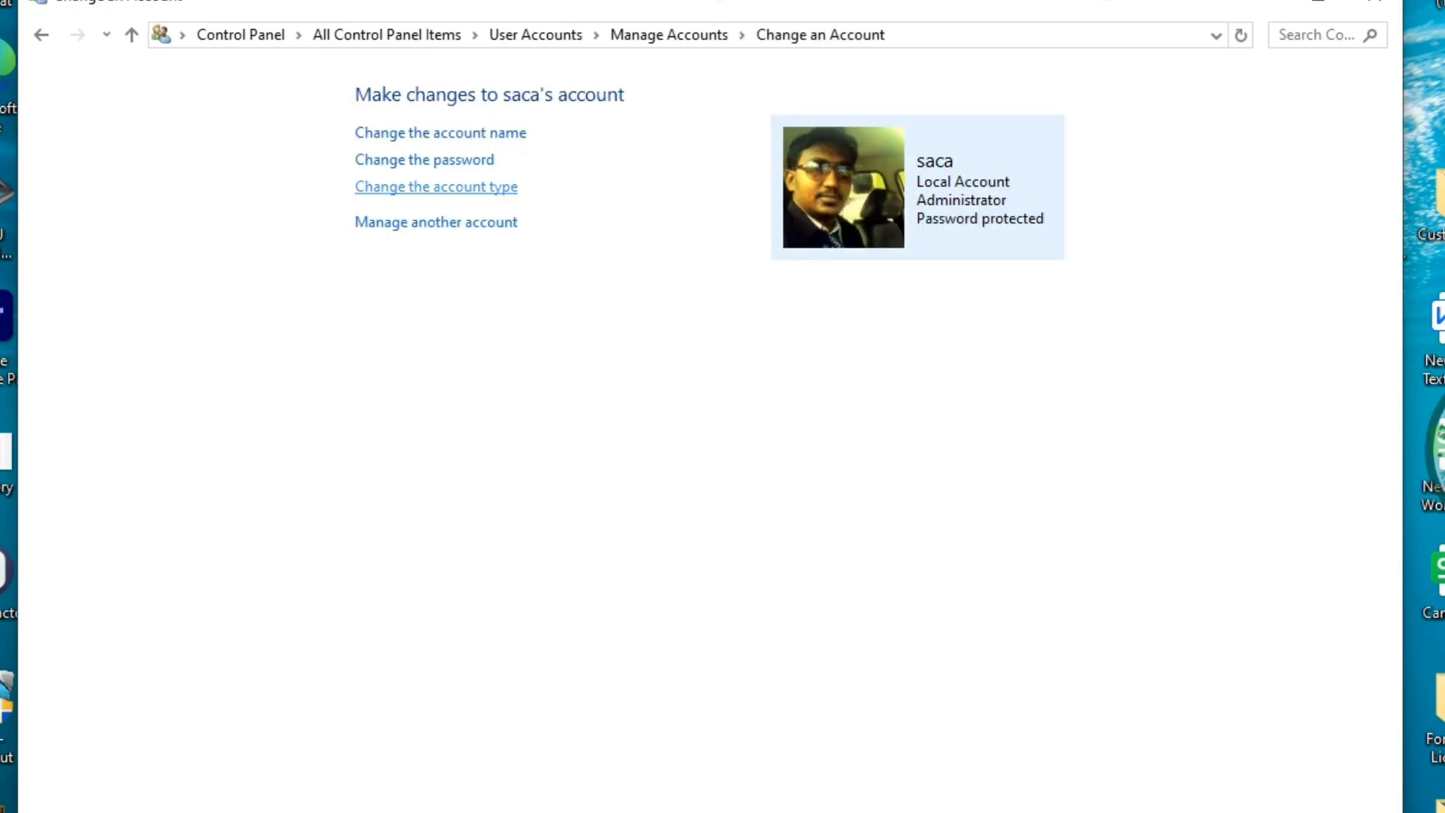
Open the Administrator's password form and leave it without making changes
left_click(424, 159)
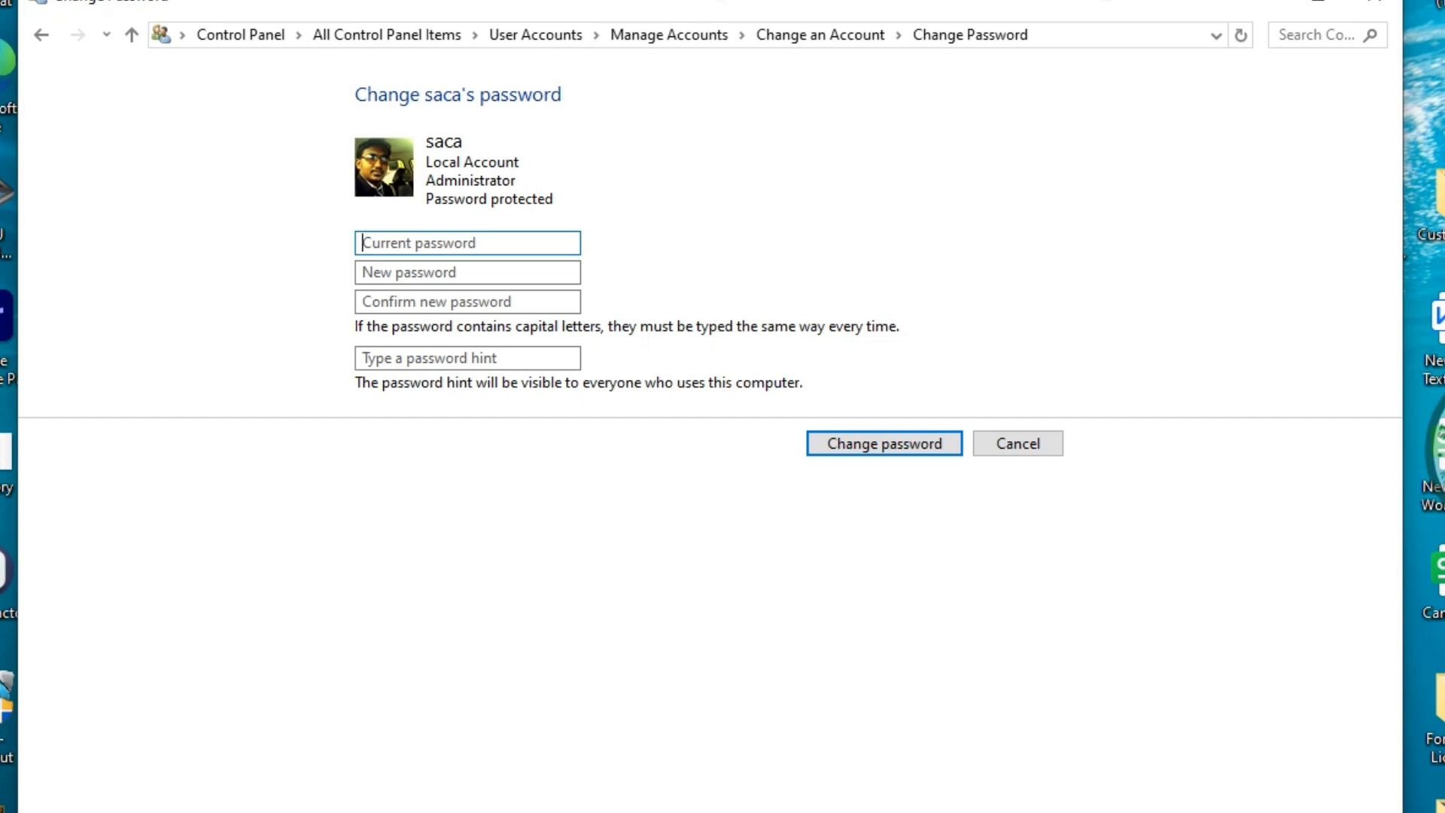
key("alt+Left")
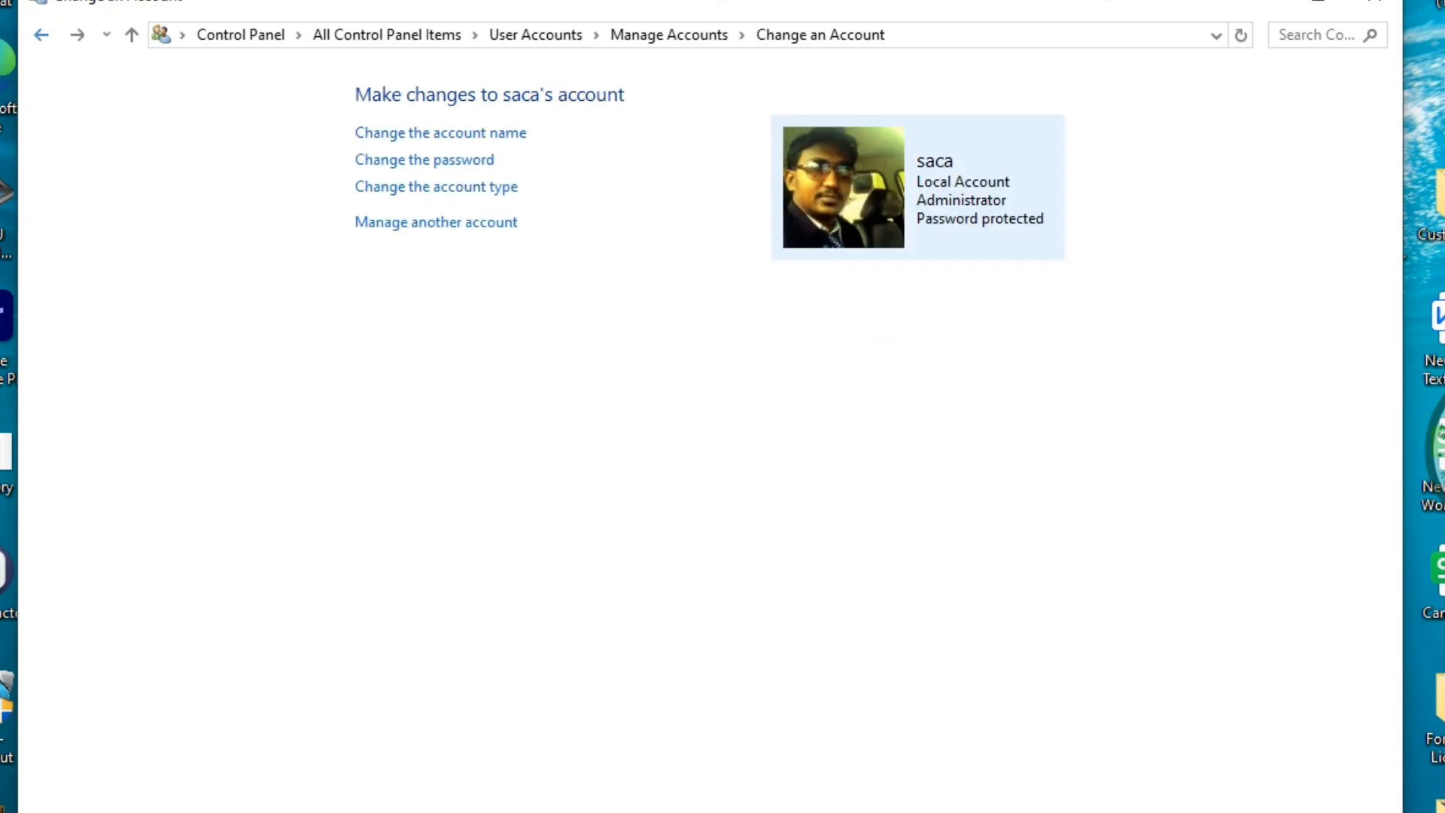
Go back to the account list and on to the main User Accounts page
key("alt+Left")
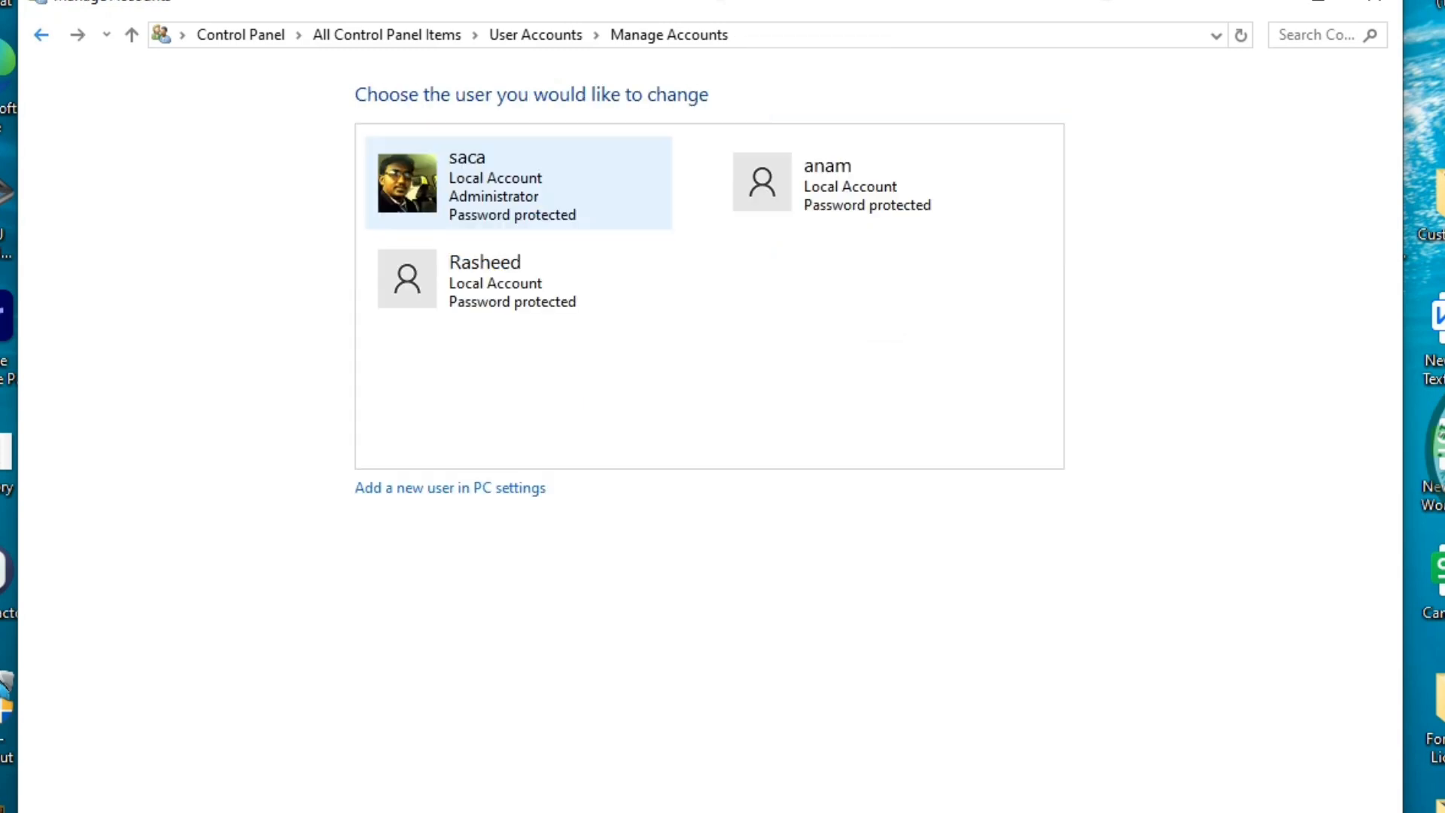
left_click(535, 35)
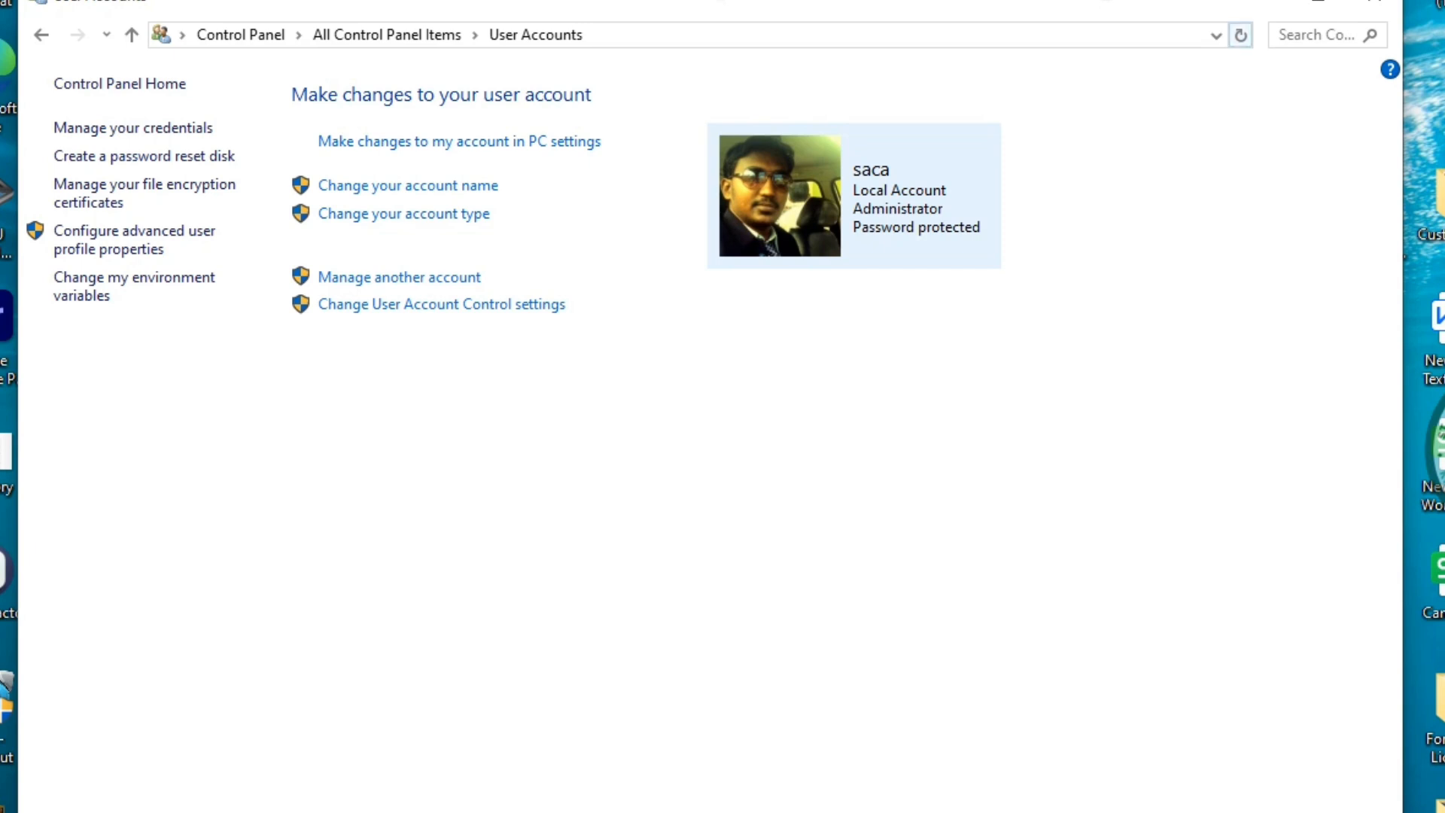
left_click(1374, 5)
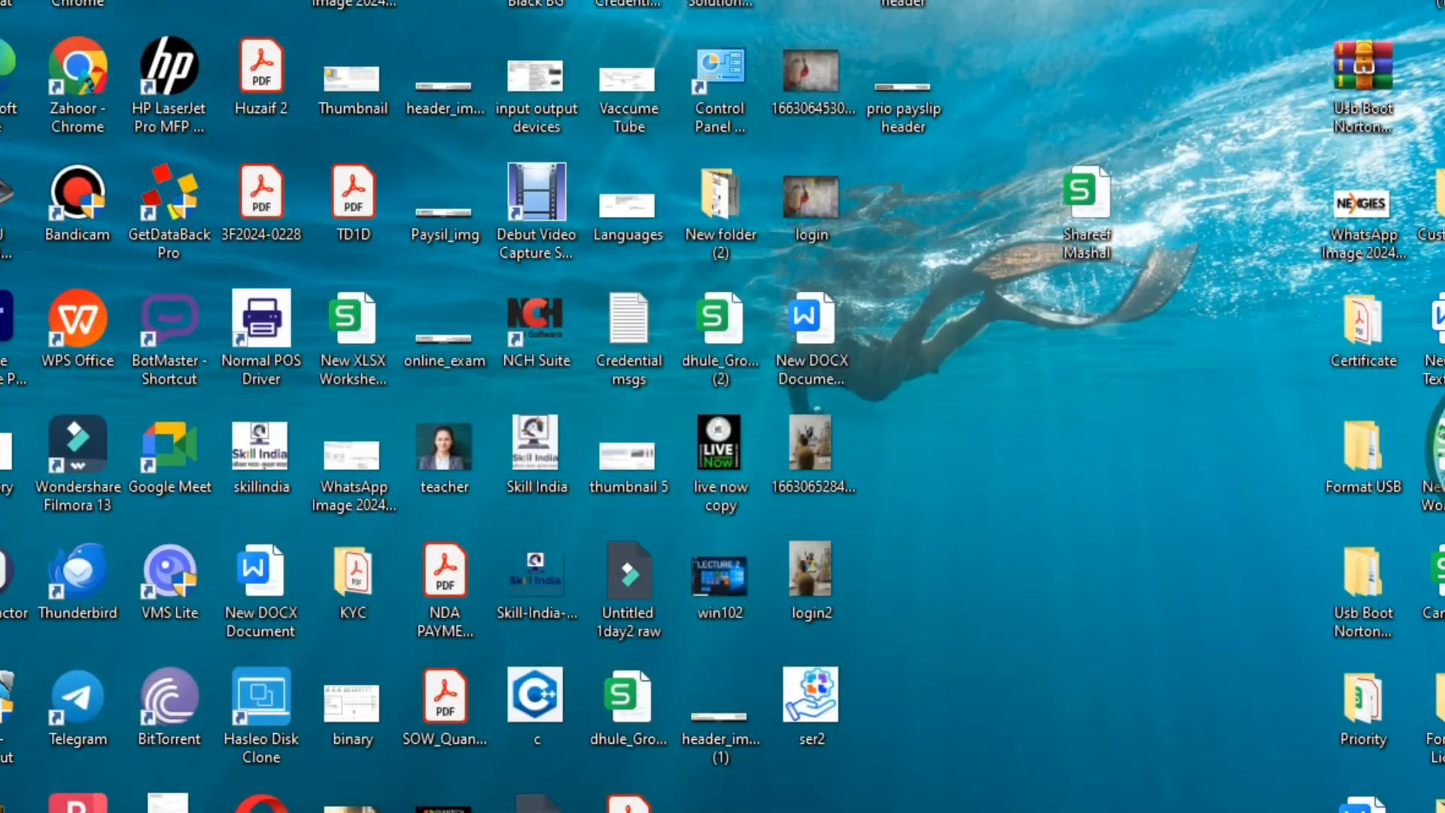
left_click(89, 798)
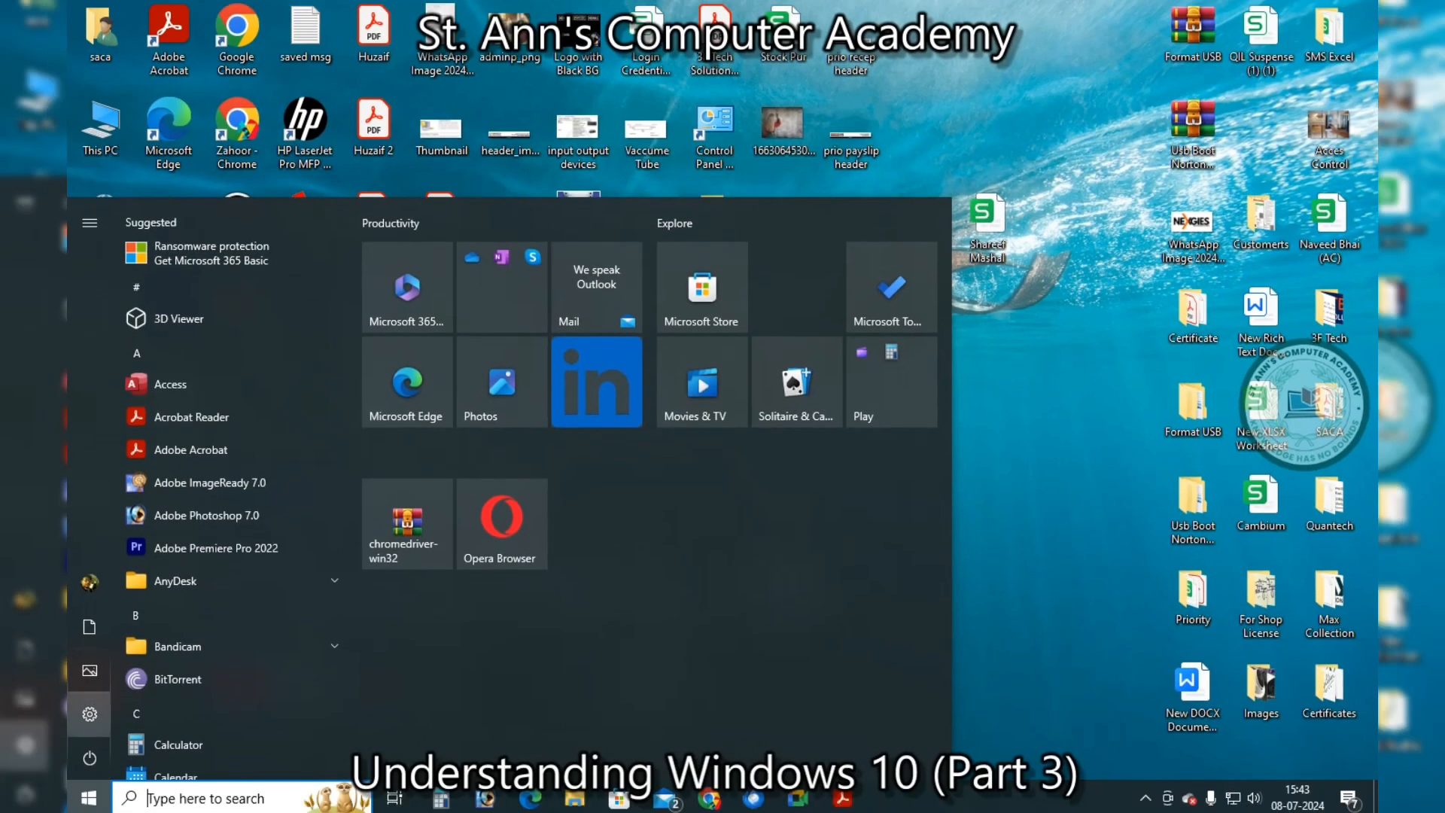
left_click(95, 583)
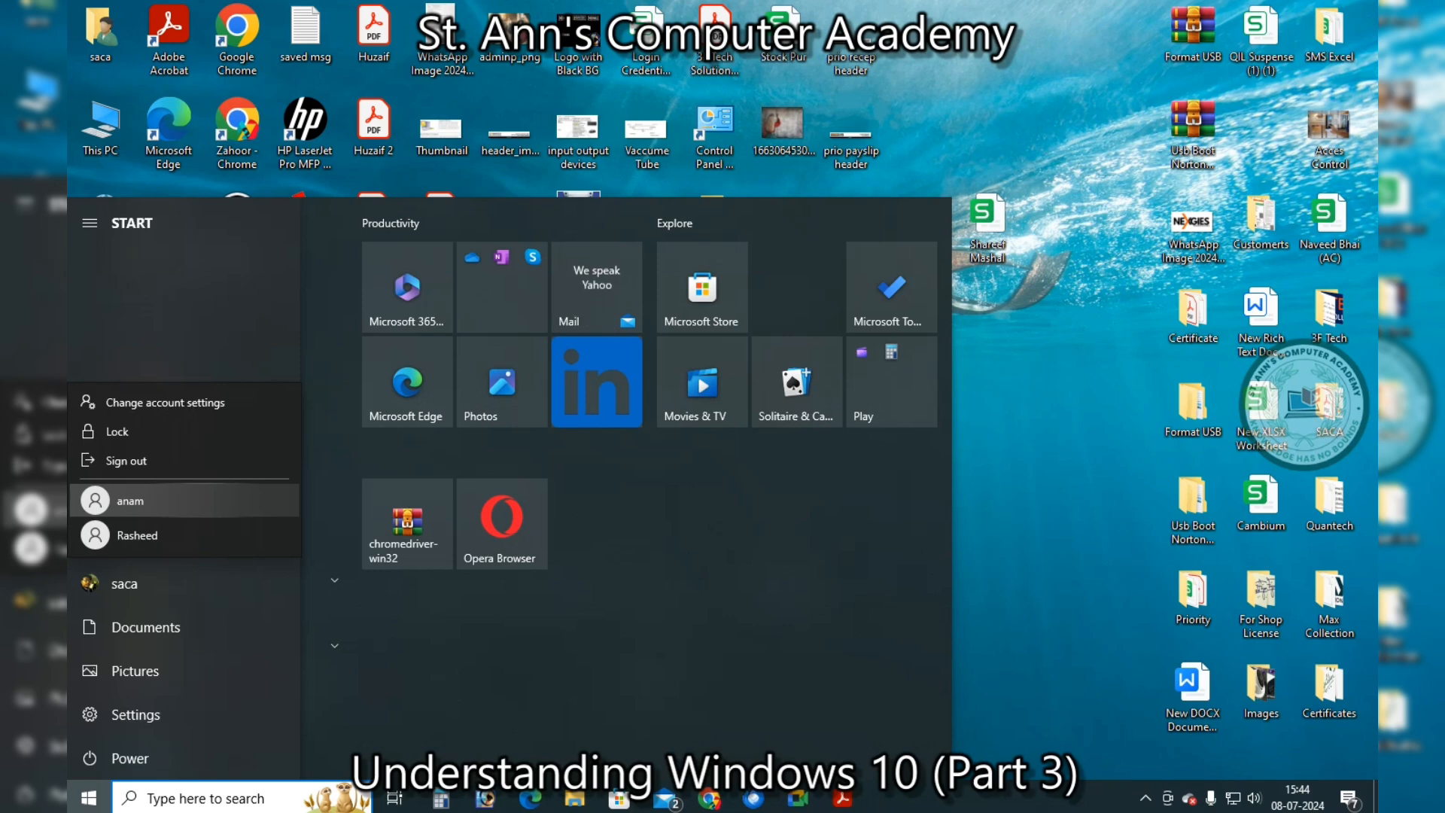
key("Escape")
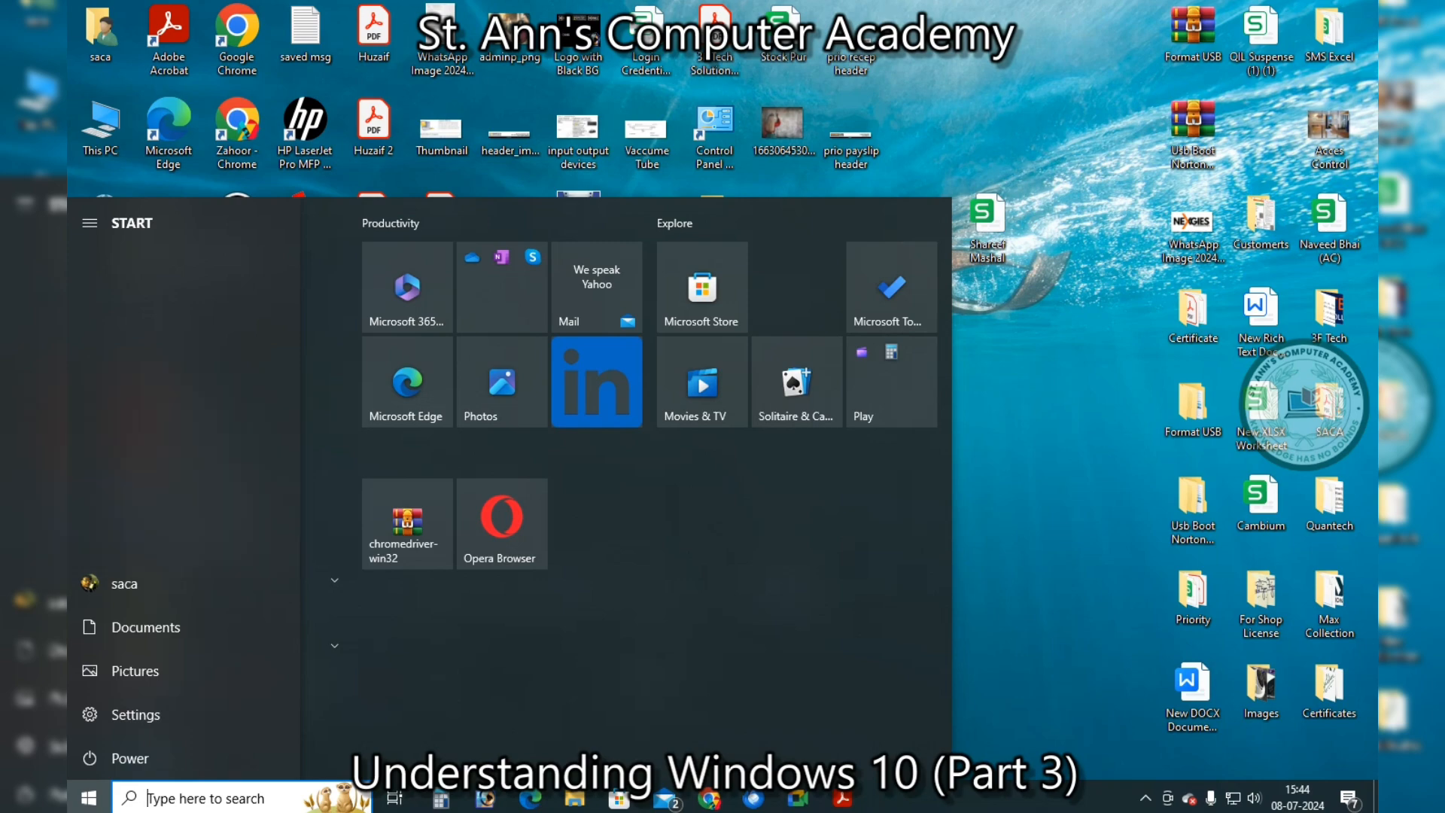
key("Escape")
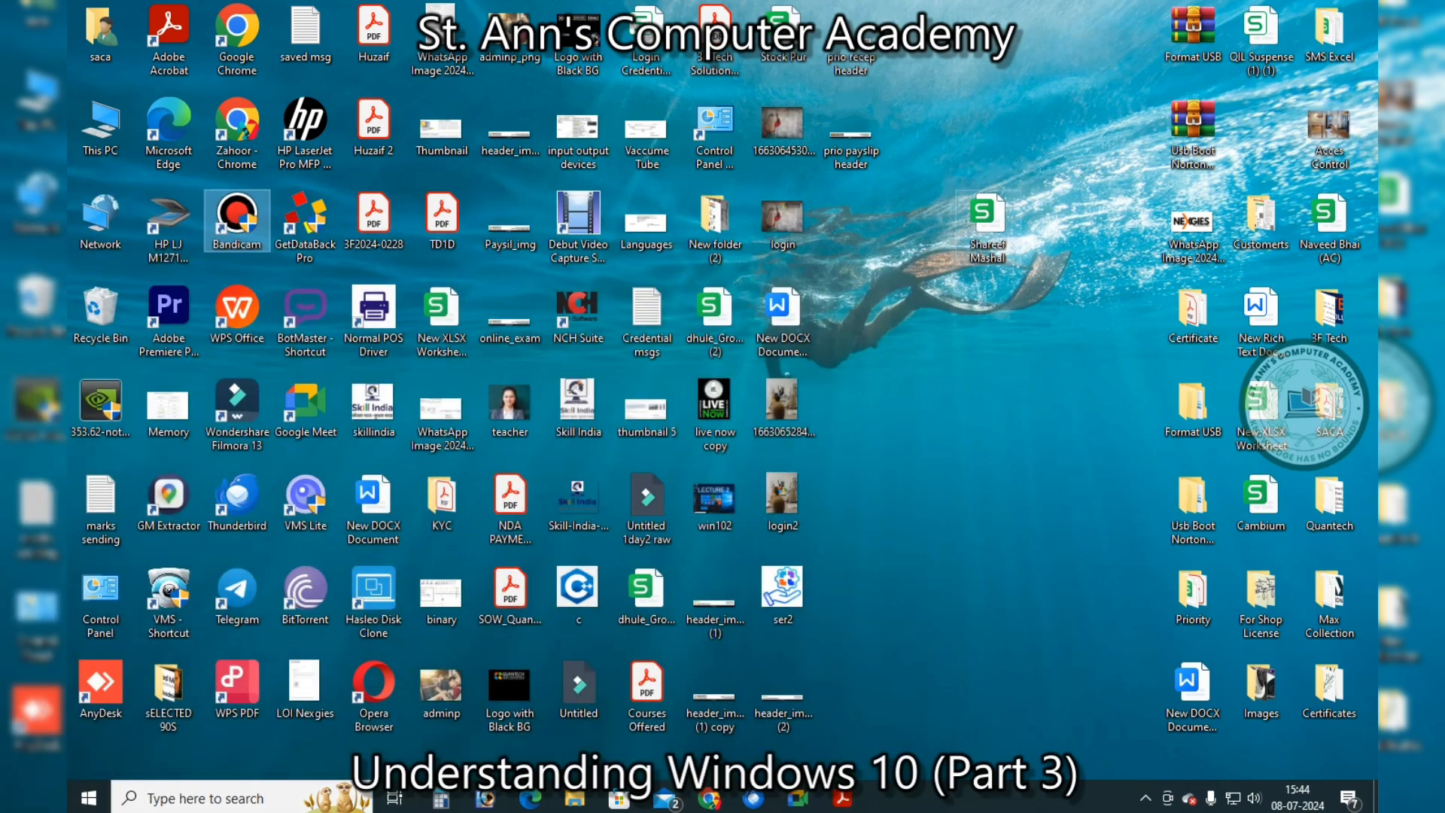
Drag the spreadsheet icon left into the empty desktop gap, then refresh the desktop
left_click_drag(988, 226, 851, 225)
right_click(999, 114)
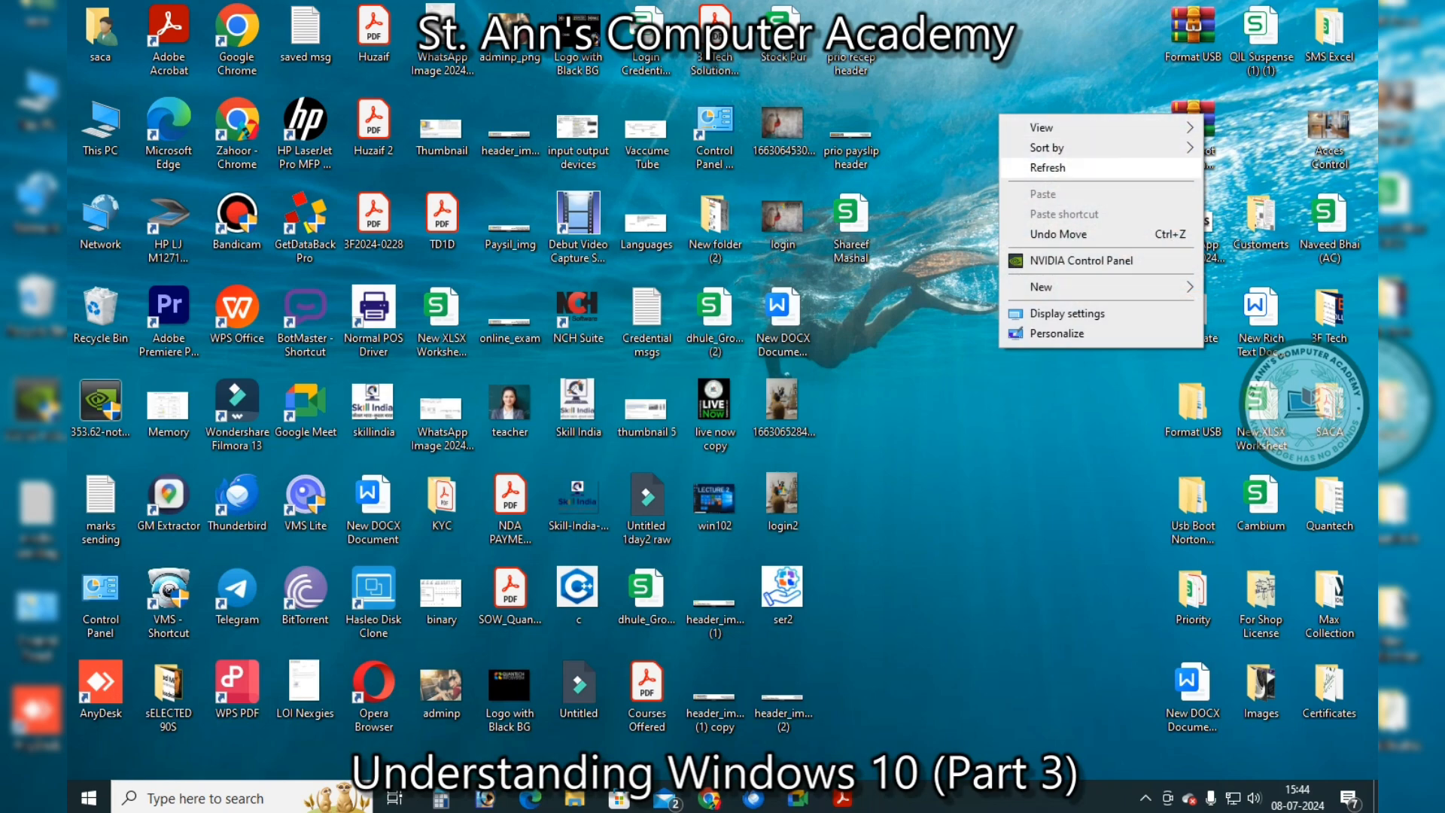
left_click(1046, 167)
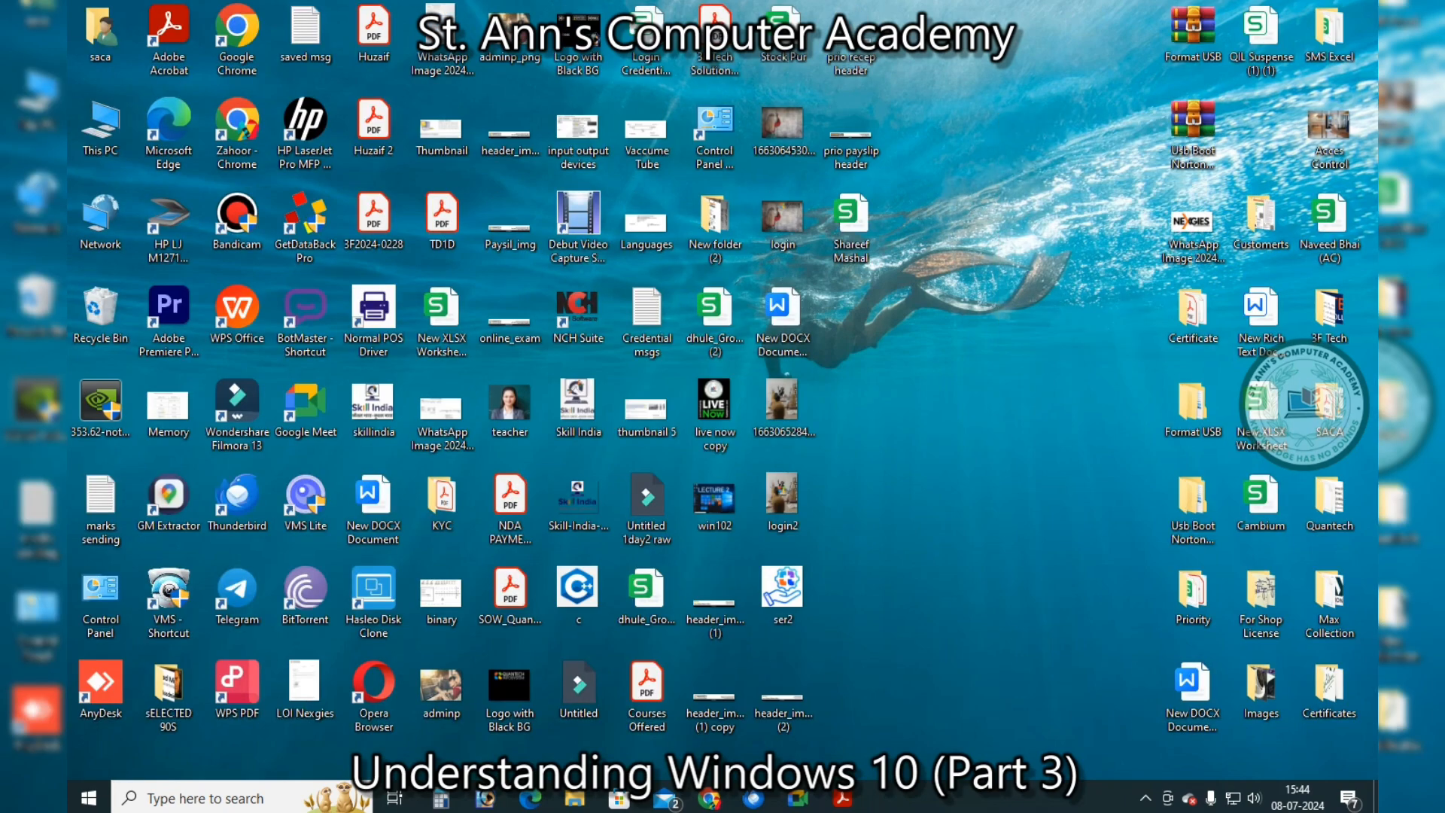